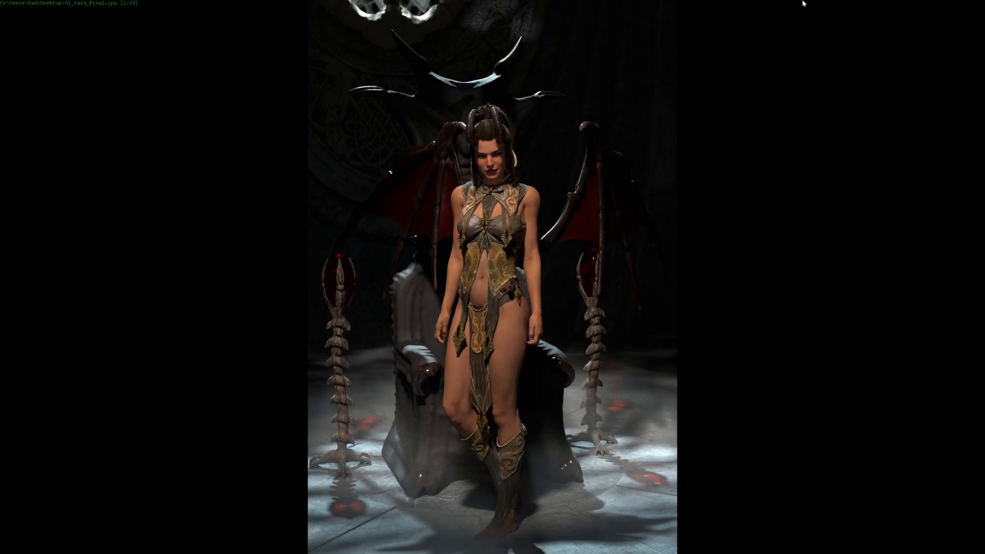
key(Escape)
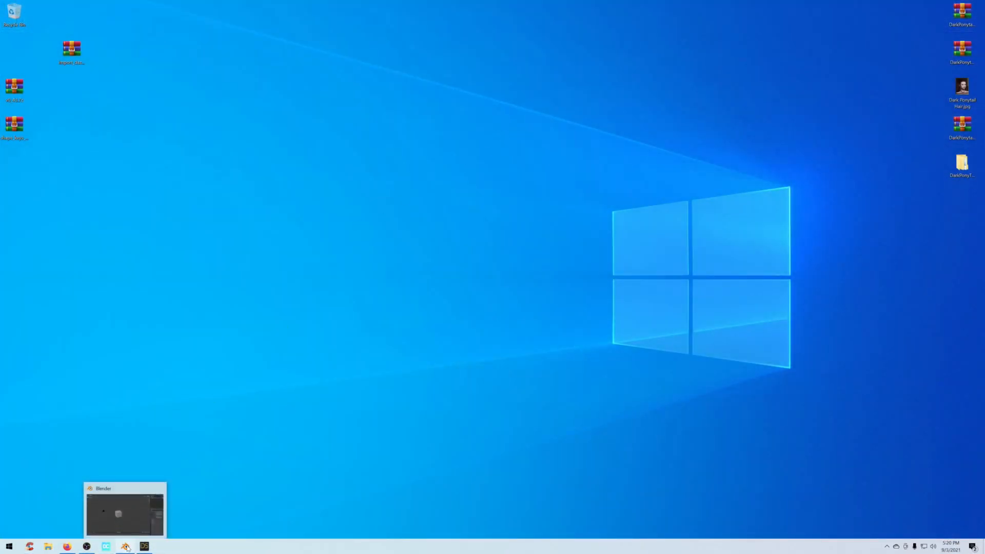
click(126, 547)
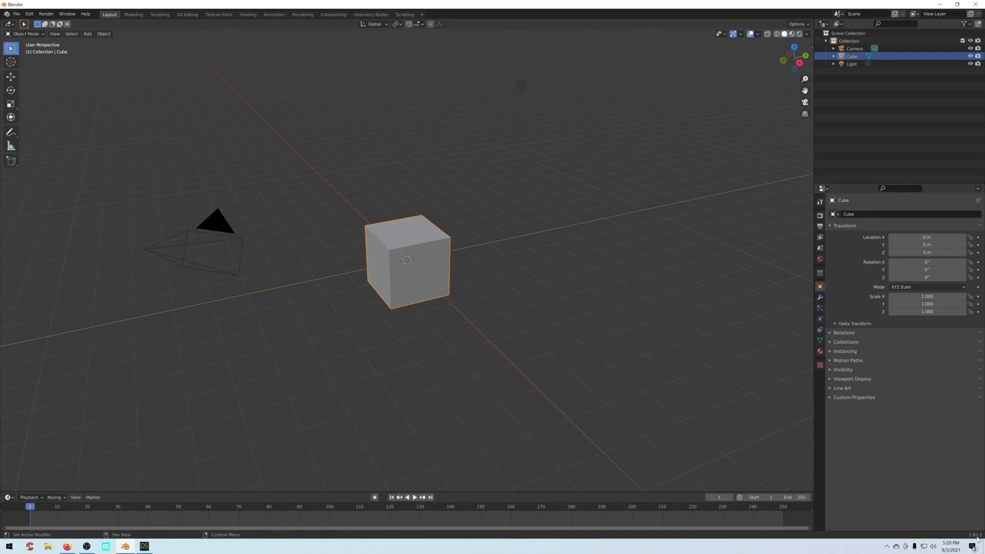
click(939, 4)
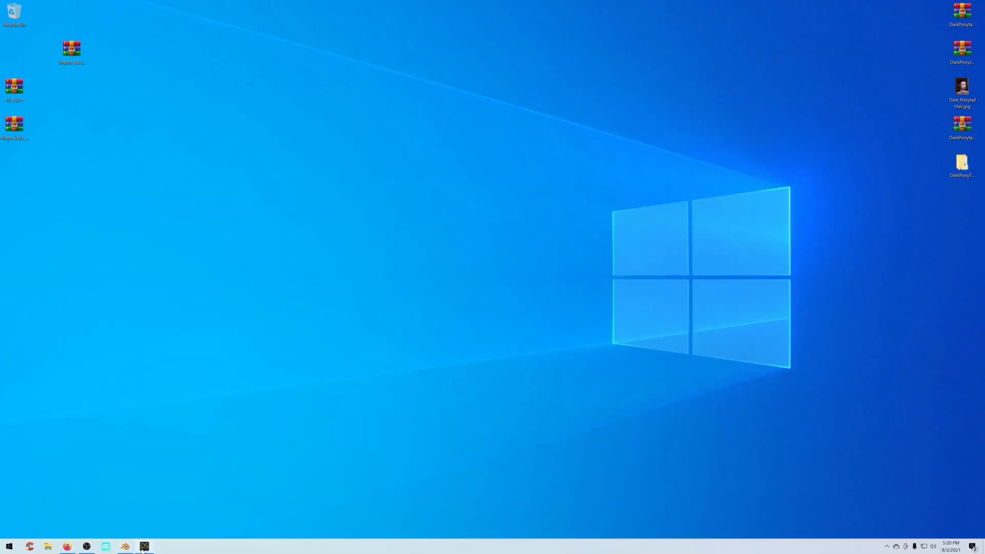
mouse_move(141, 549)
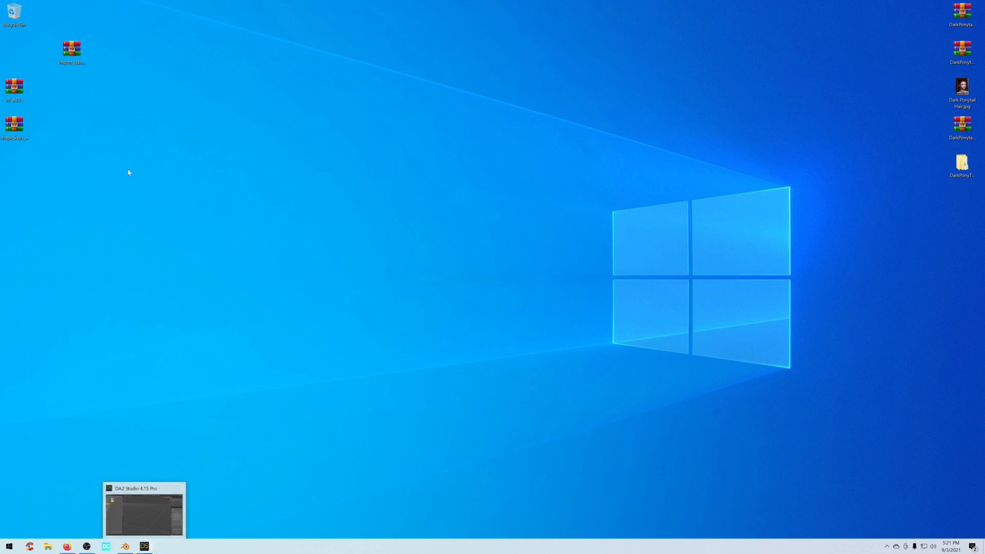
click(66, 58)
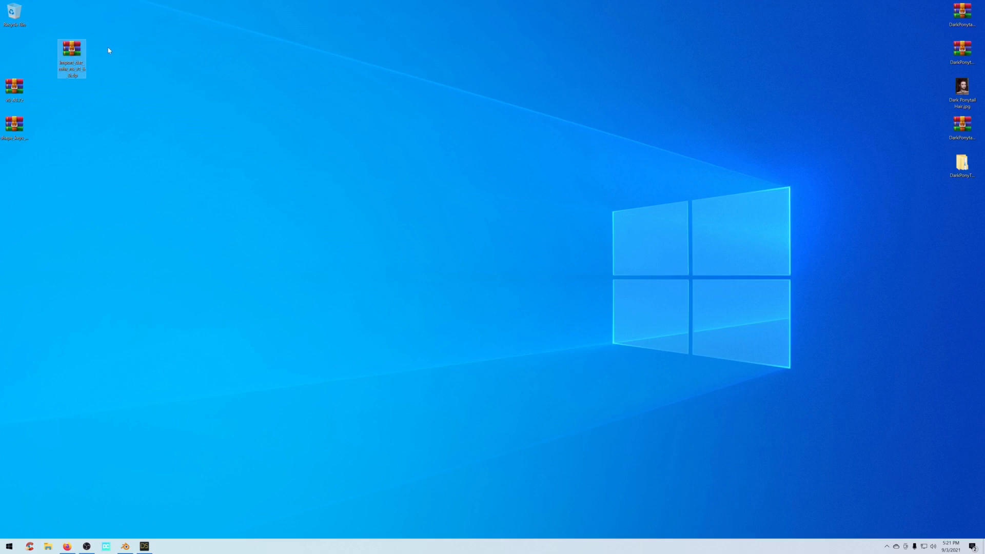
Switch to DAZ Studio and open the Material Ball Scene's file location, going up to the My Library folder.
click(144, 546)
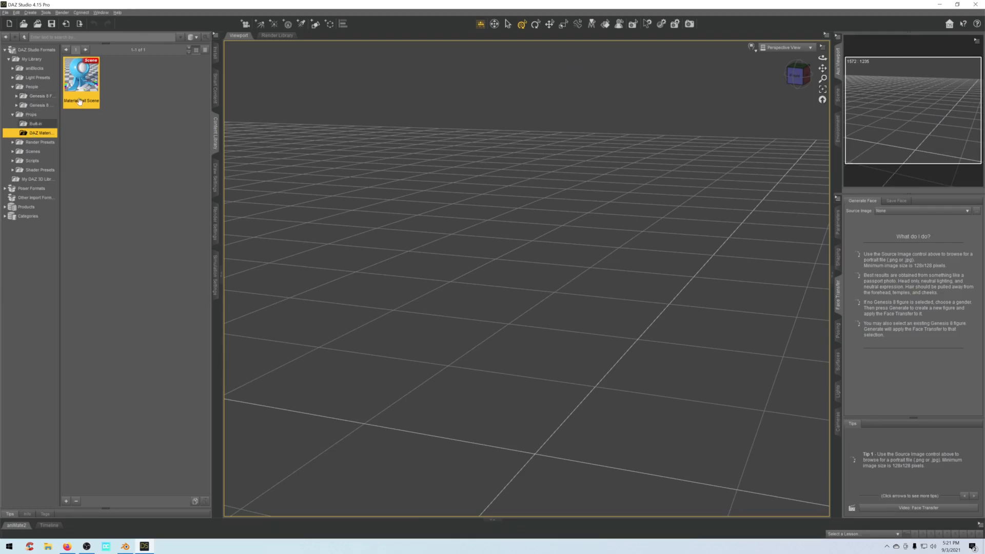
click(17, 105)
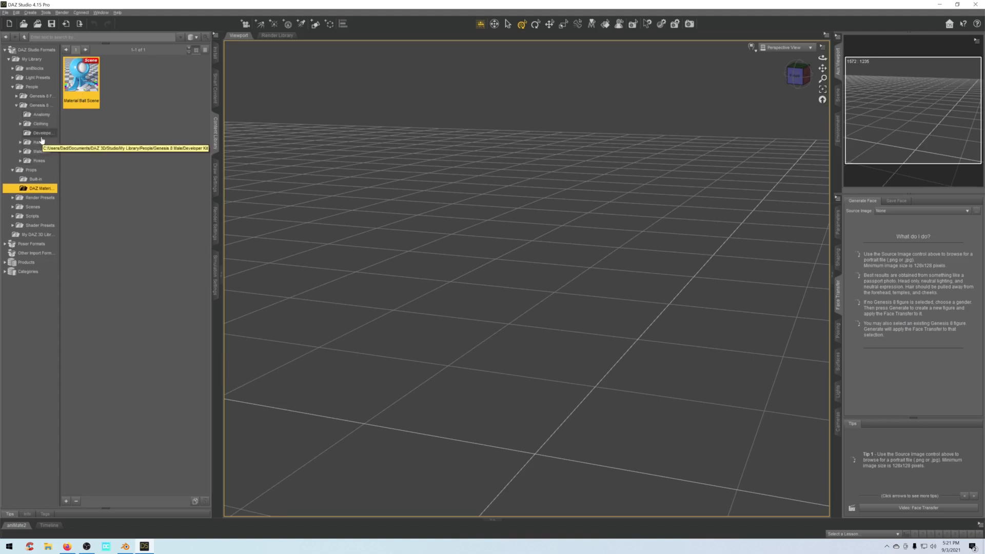
right_click(82, 89)
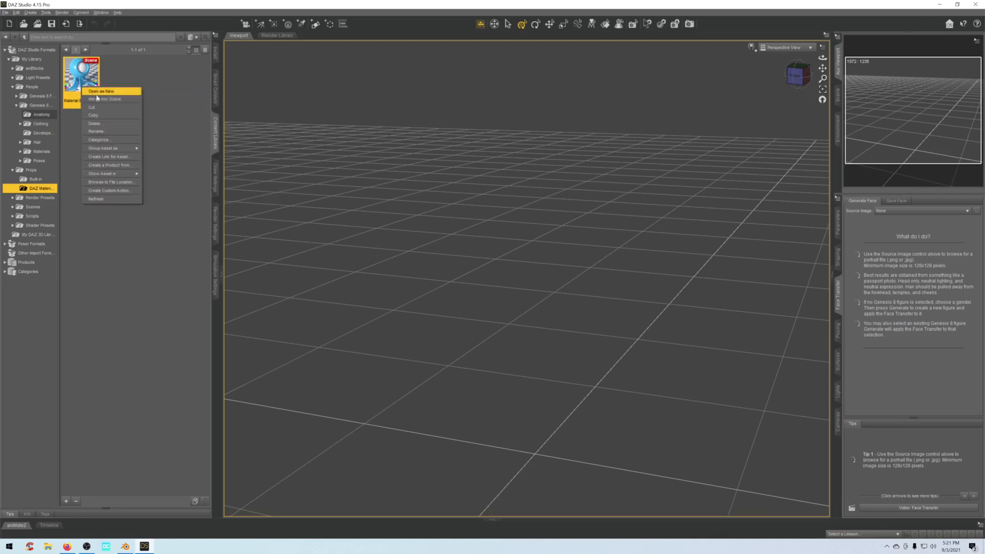
click(110, 183)
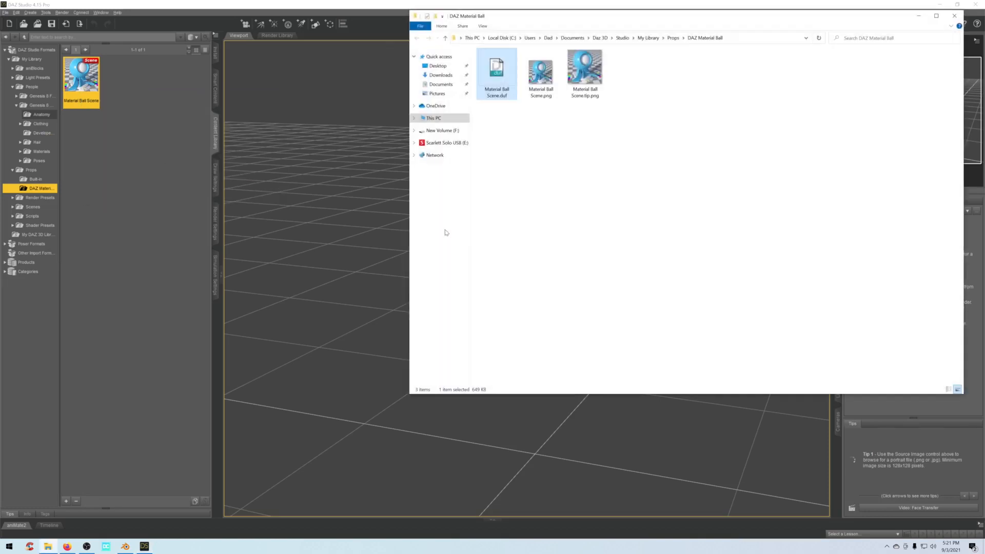
click(648, 38)
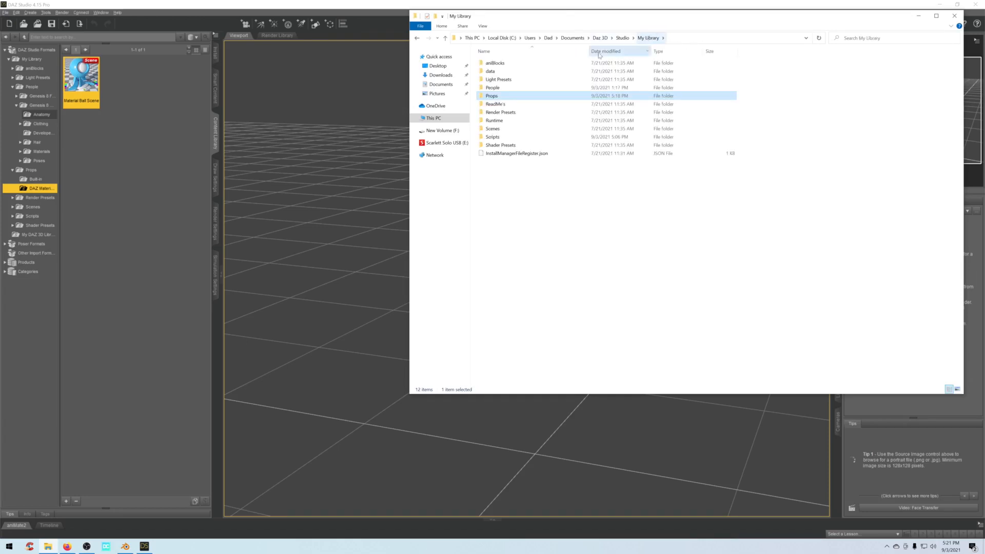
click(933, 4)
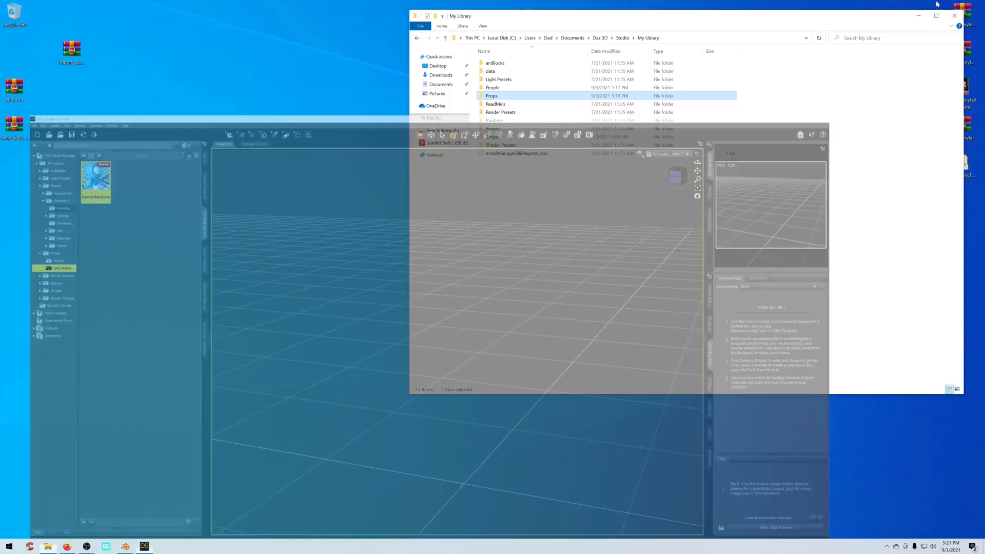
Open the import_daz_mhx_rts_v1_6_0.zip archive and go to its import_daz/to_daz_studio/Scripts folder.
click(70, 52)
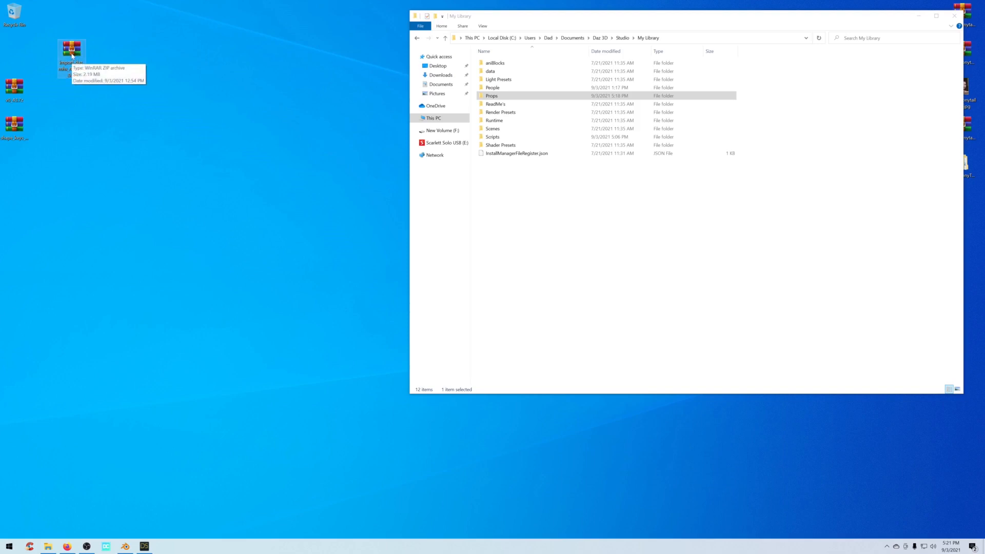
right_click(71, 55)
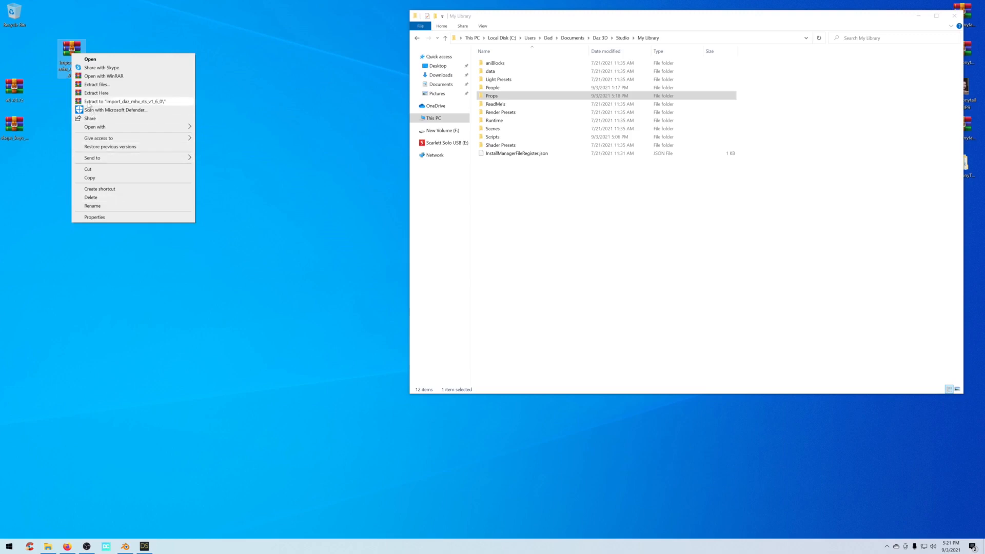
double_click(75, 53)
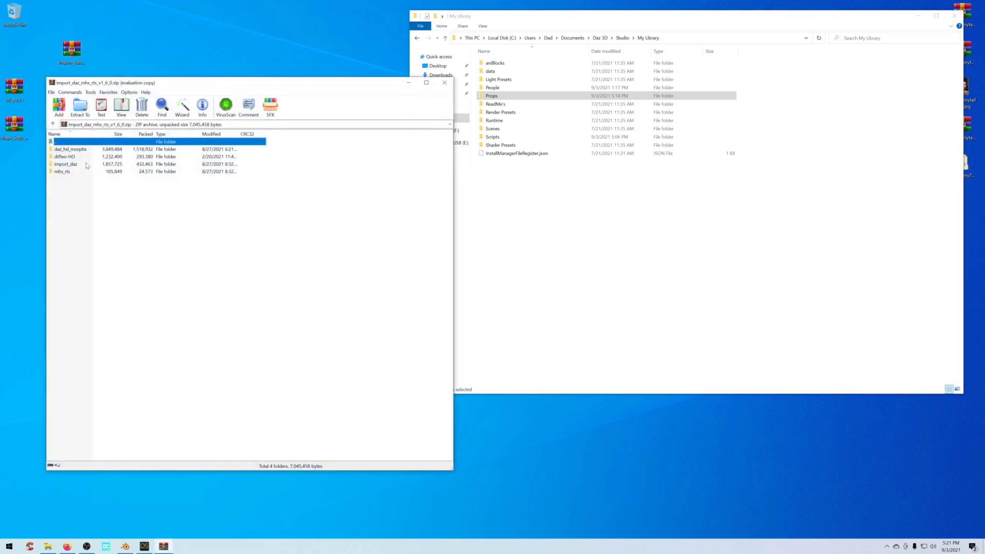
click(72, 166)
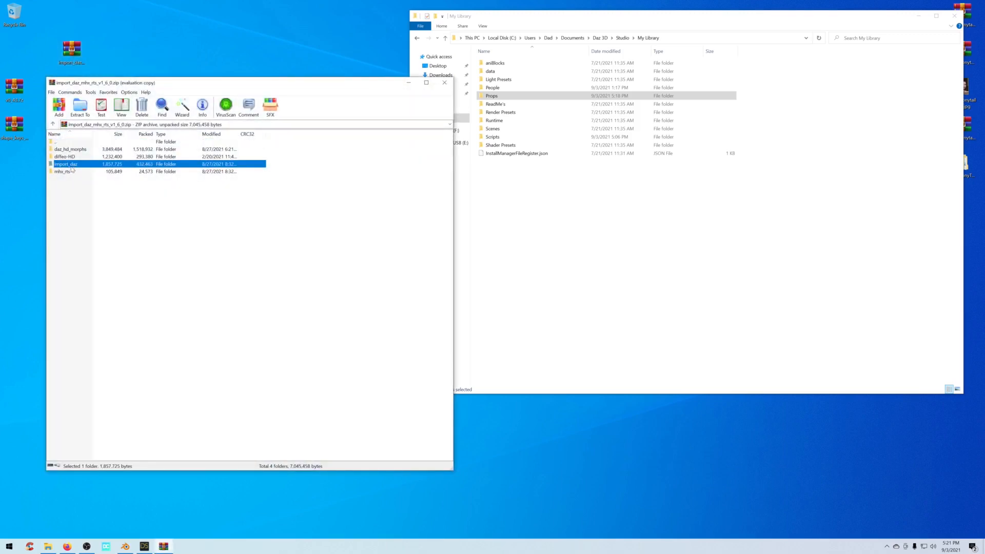
double_click(73, 166)
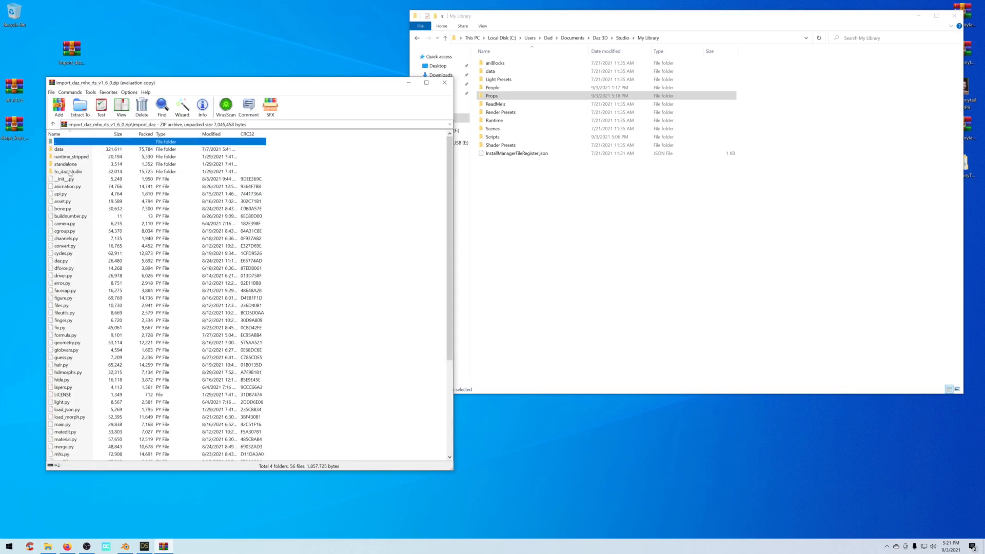
click(68, 172)
double_click(68, 172)
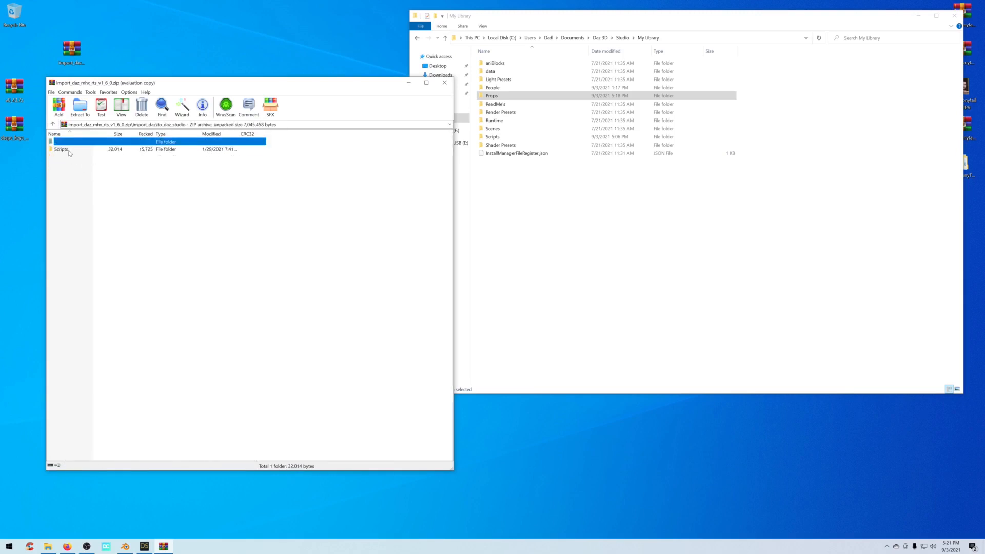
click(65, 150)
double_click(64, 149)
Copy the Diffeomorphic folder and its PNG file from the archive into My Library's Scripts folder, then close both windows.
shift+click(72, 156)
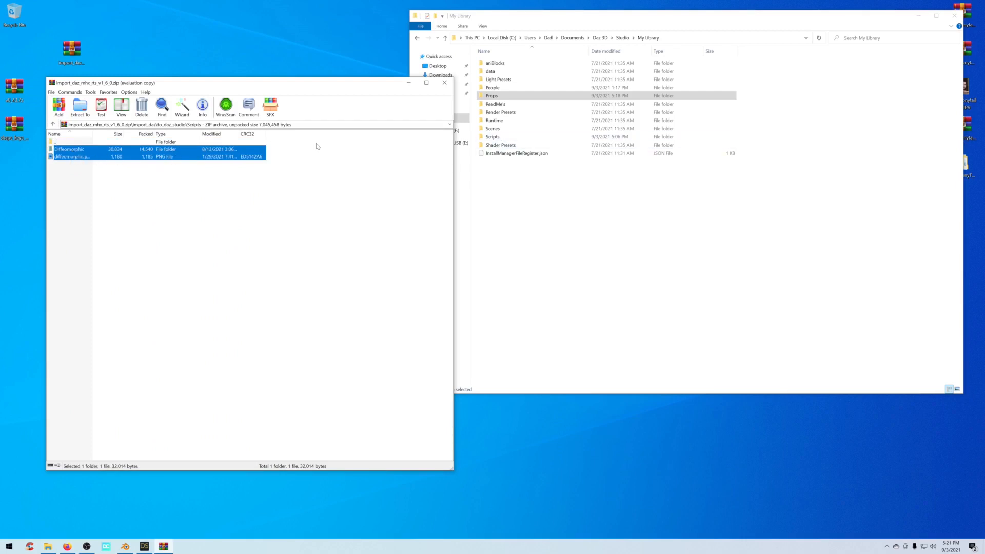
click(494, 138)
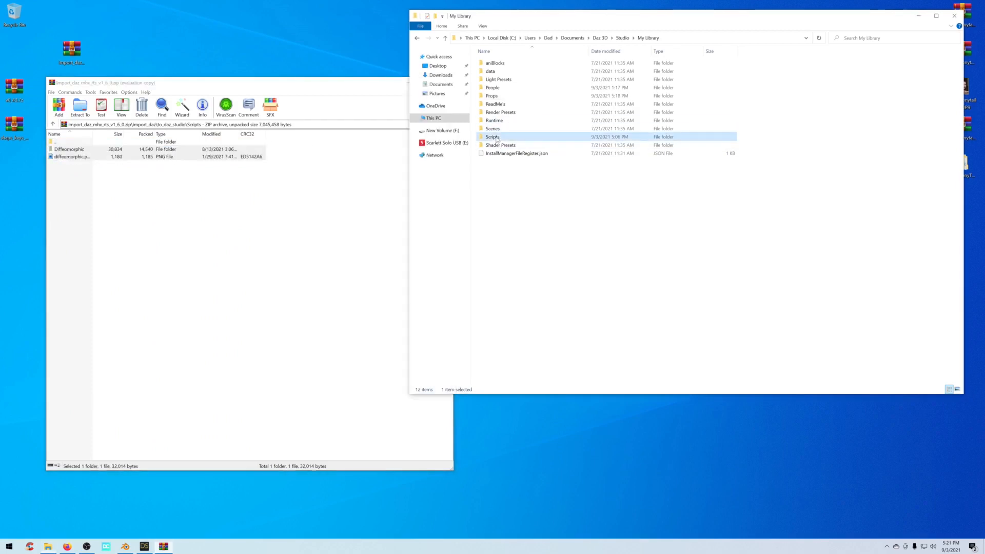
double_click(493, 138)
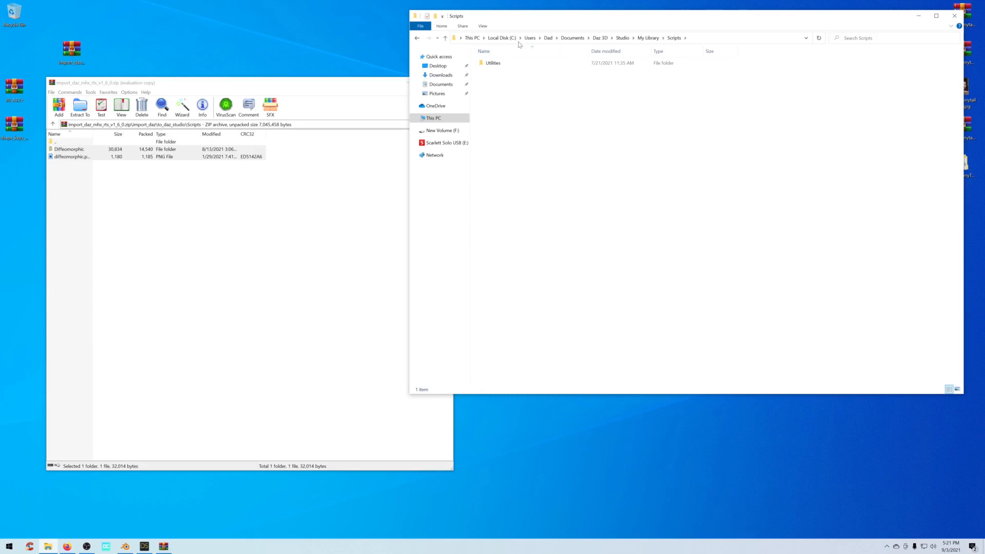
drag(85, 159, 544, 126)
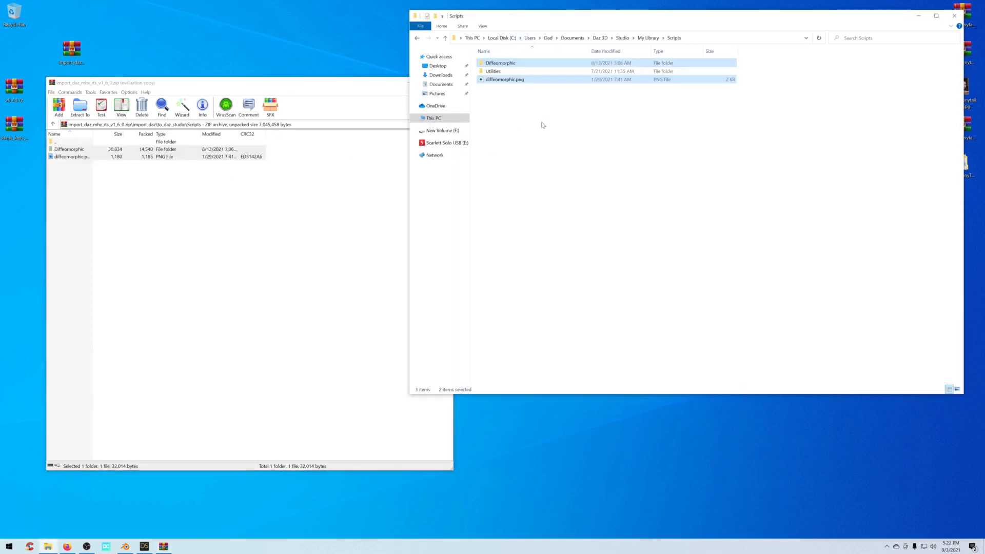
click(211, 197)
click(445, 83)
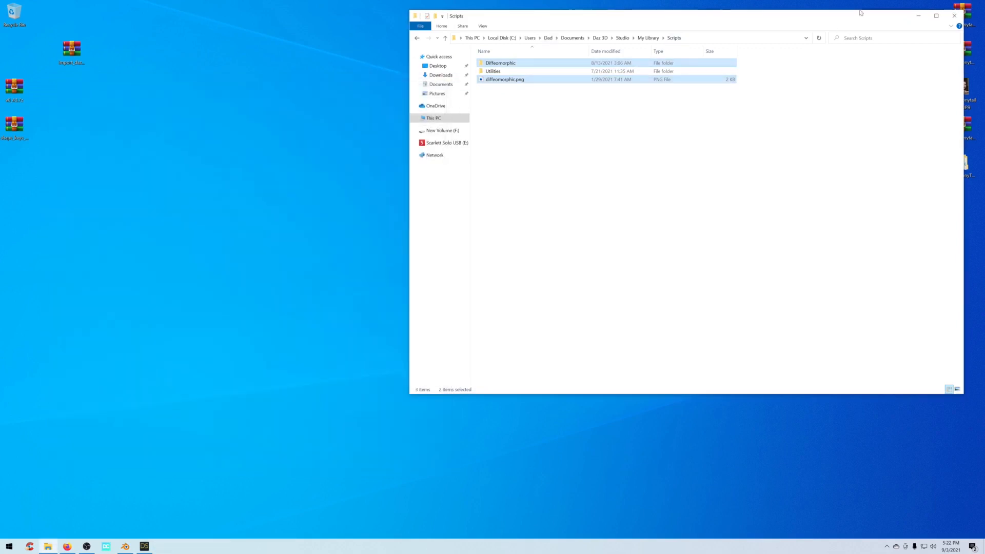
click(955, 15)
Switch to DAZ Studio, refresh the DAZ Studio Formats library, and open the Diffeomorphic folder under My Library's Scripts.
click(144, 546)
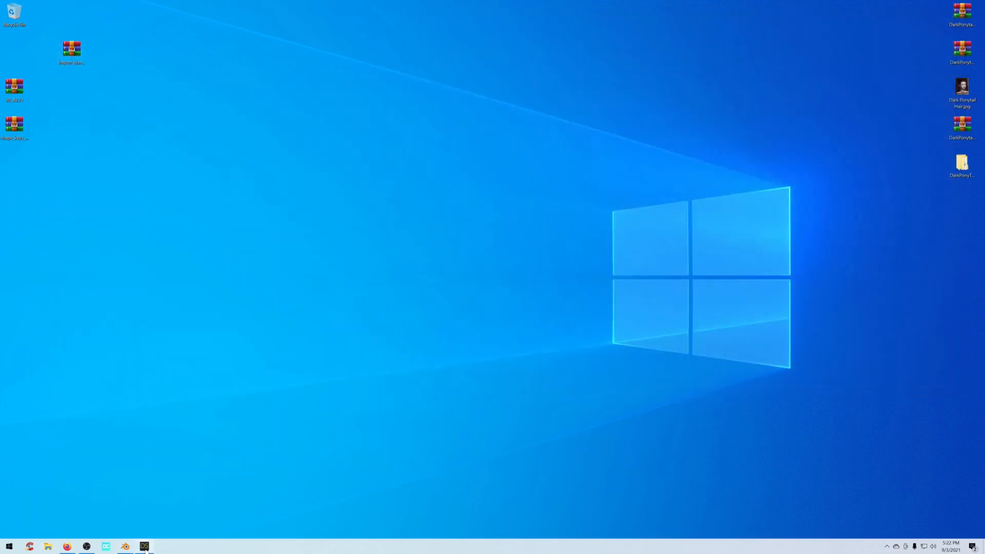
right_click(25, 53)
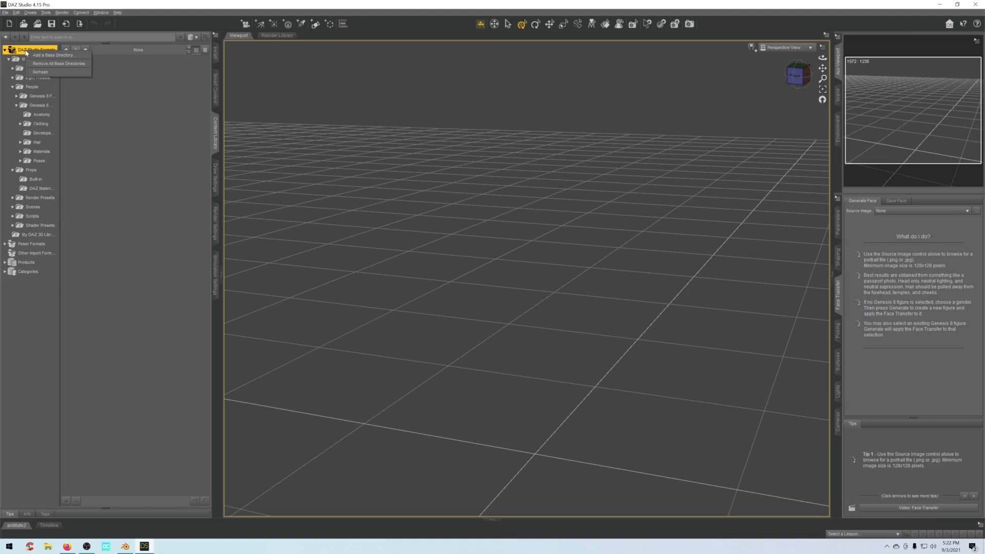
click(38, 72)
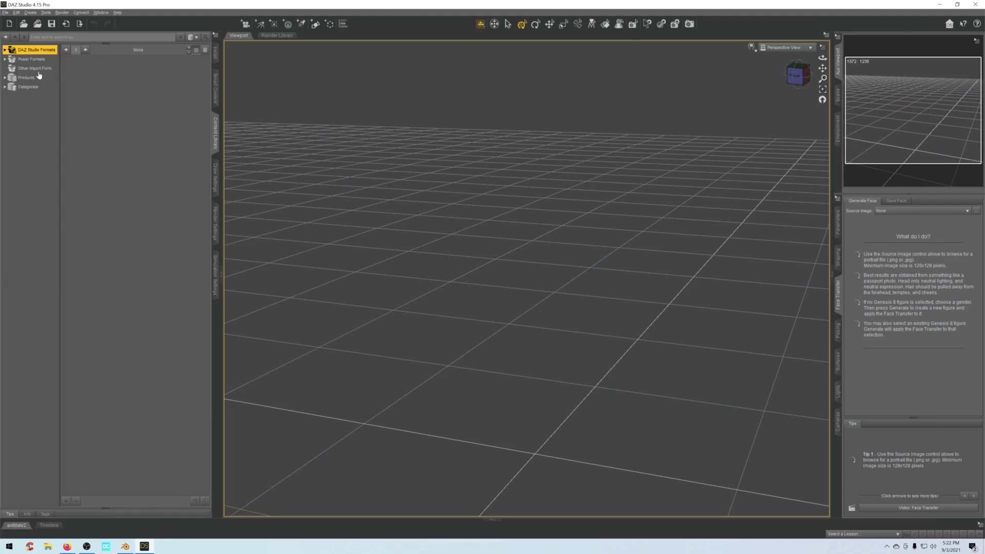
click(4, 51)
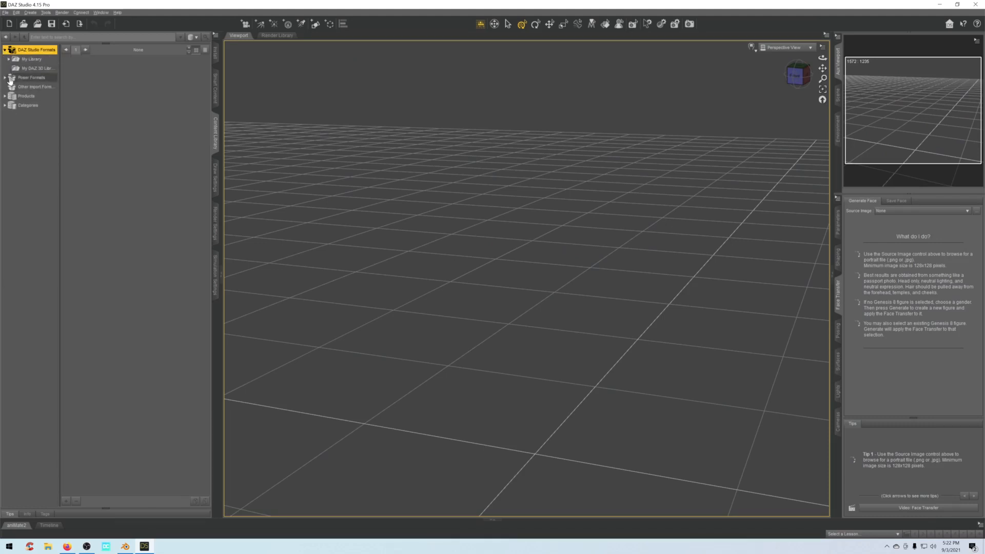
click(8, 59)
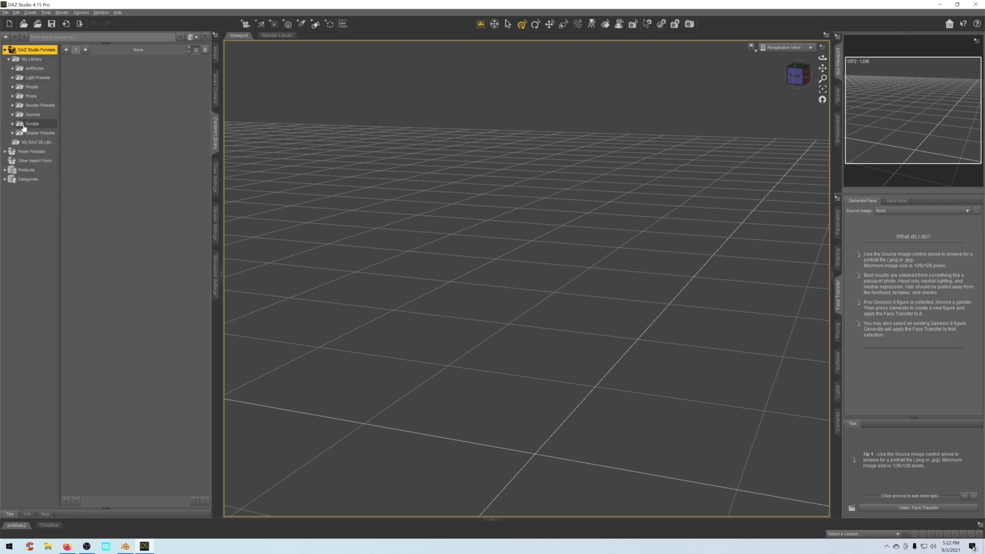
click(23, 126)
click(12, 124)
click(34, 134)
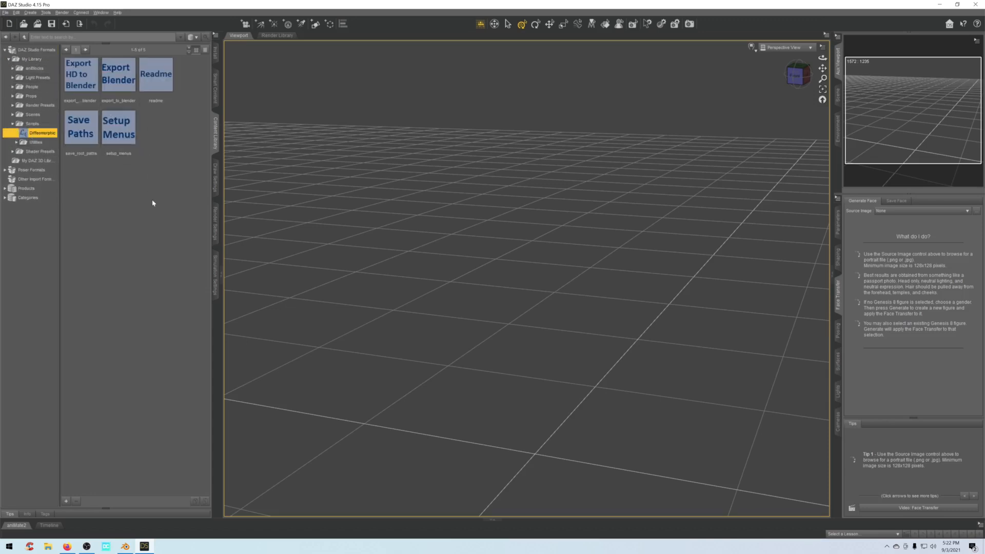
Run the setup_menus script and accept replacing the export menu entries.
double_click(123, 134)
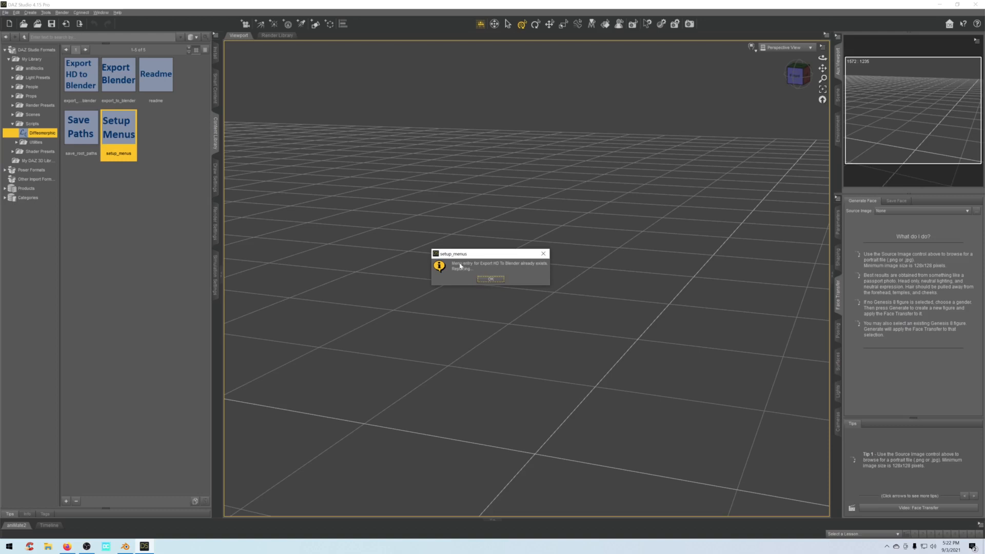
click(490, 280)
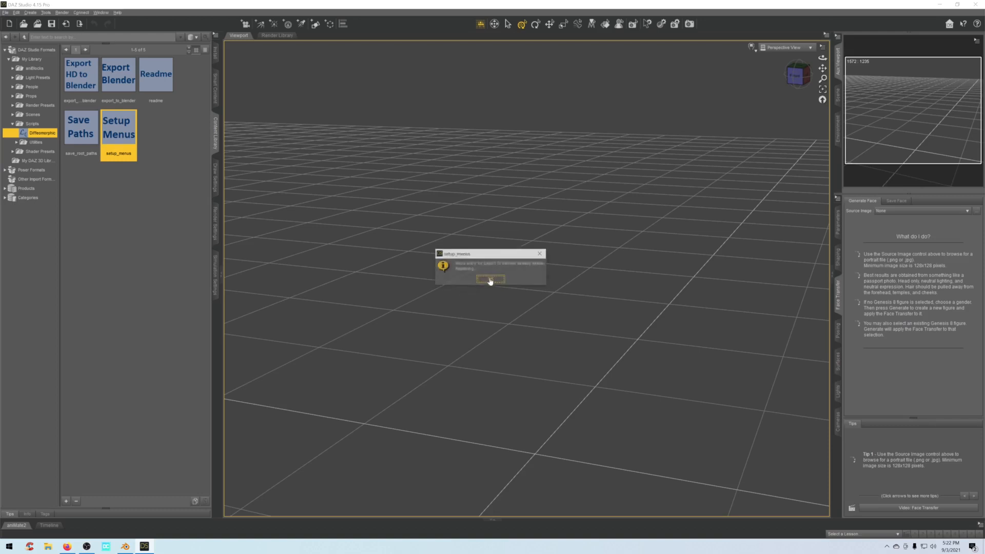
click(490, 279)
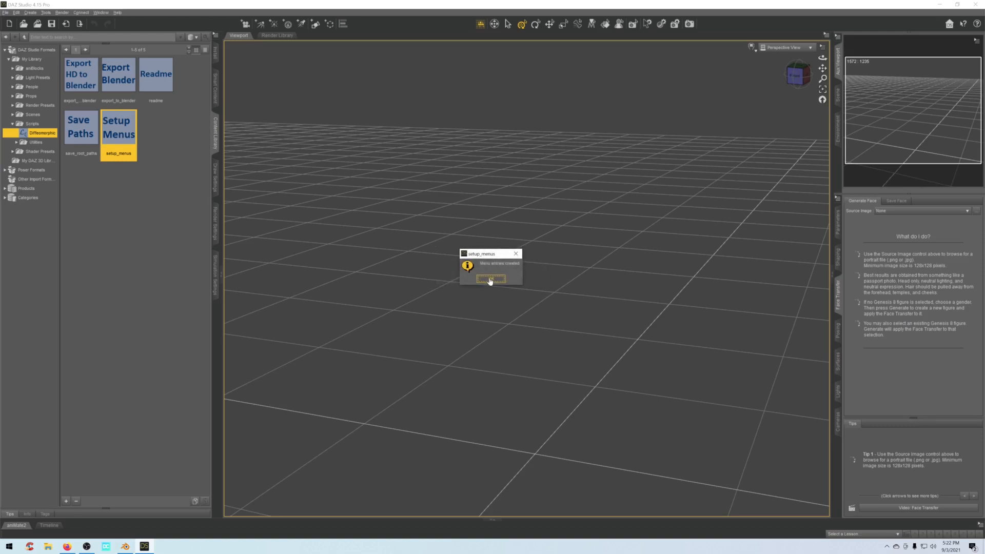
click(490, 280)
Run the save_root_paths script and save the paths to the Desktop as import-daz-paths.json.
click(80, 135)
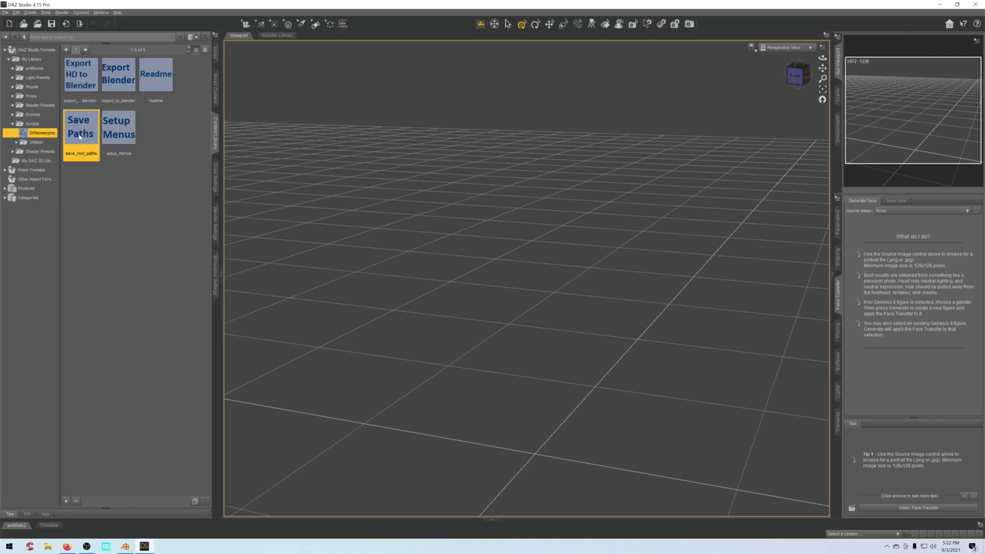
double_click(80, 136)
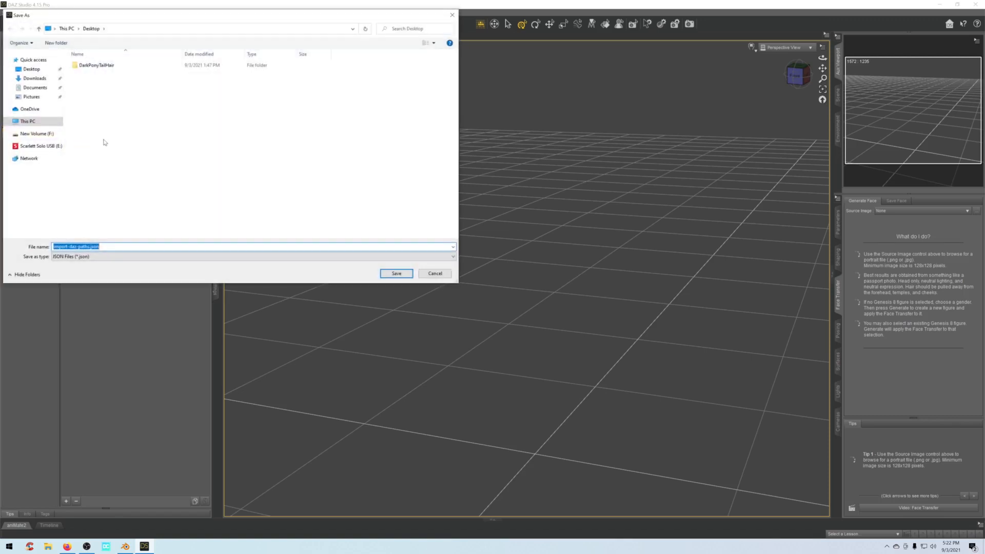
click(30, 70)
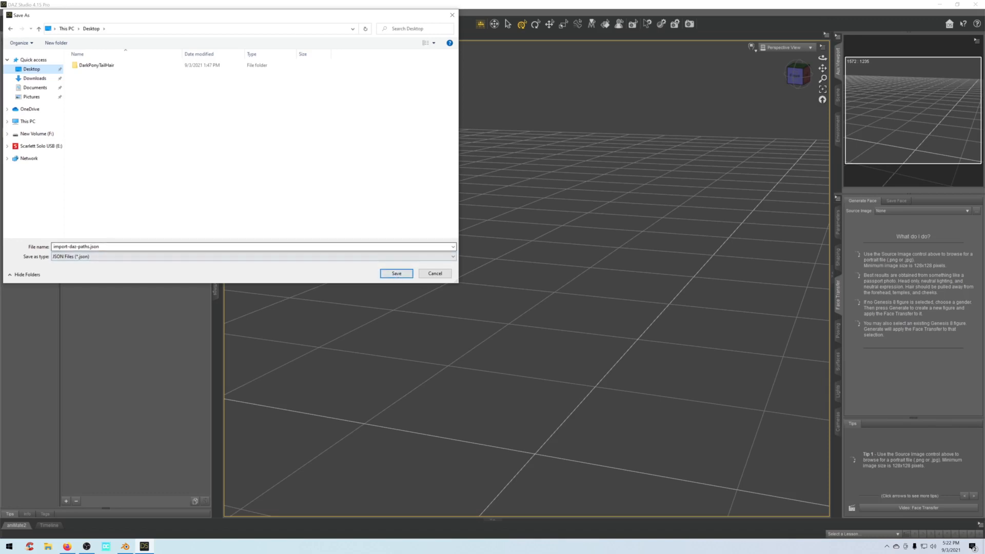
click(387, 277)
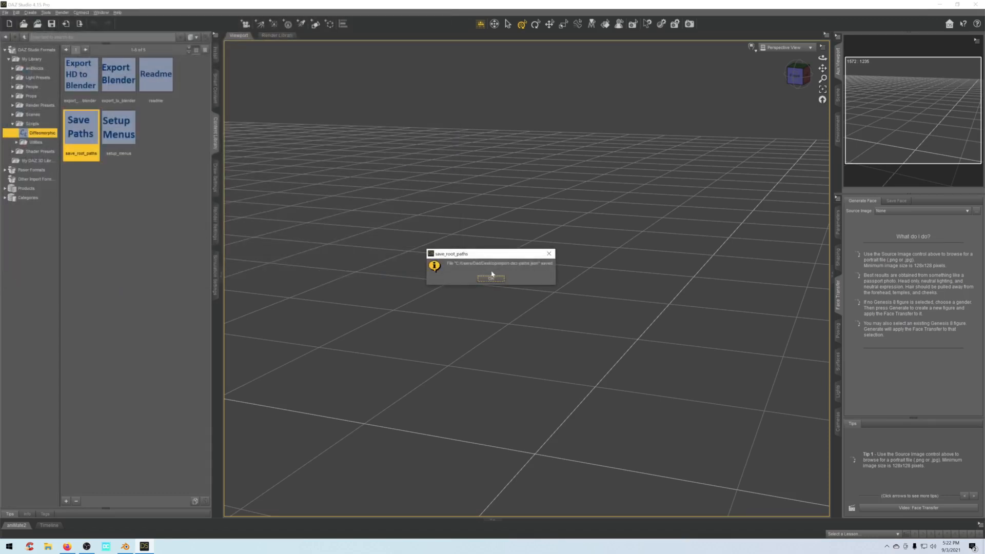
Dismiss the saved-file message, minimize DAZ Studio, switch to Blender and open its Preferences.
click(495, 278)
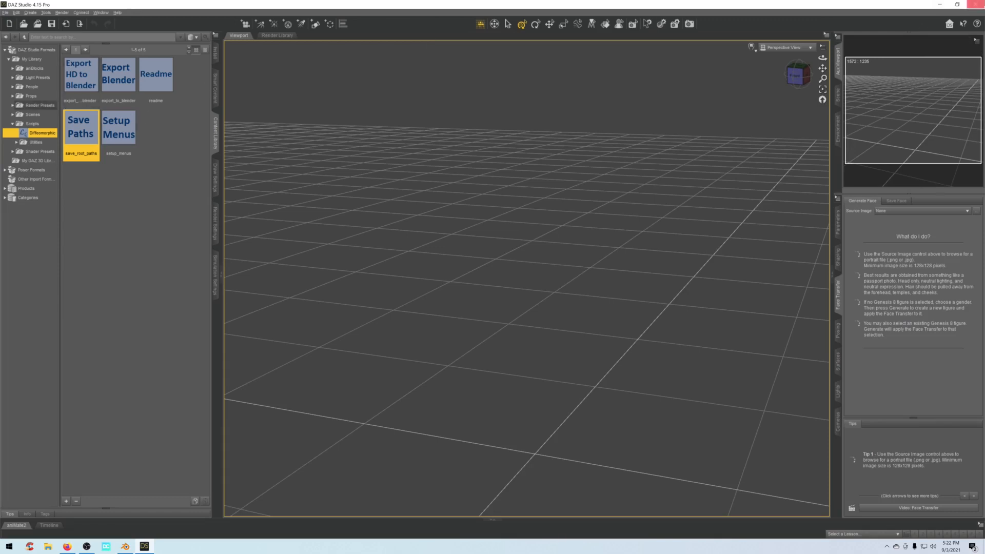
click(937, 4)
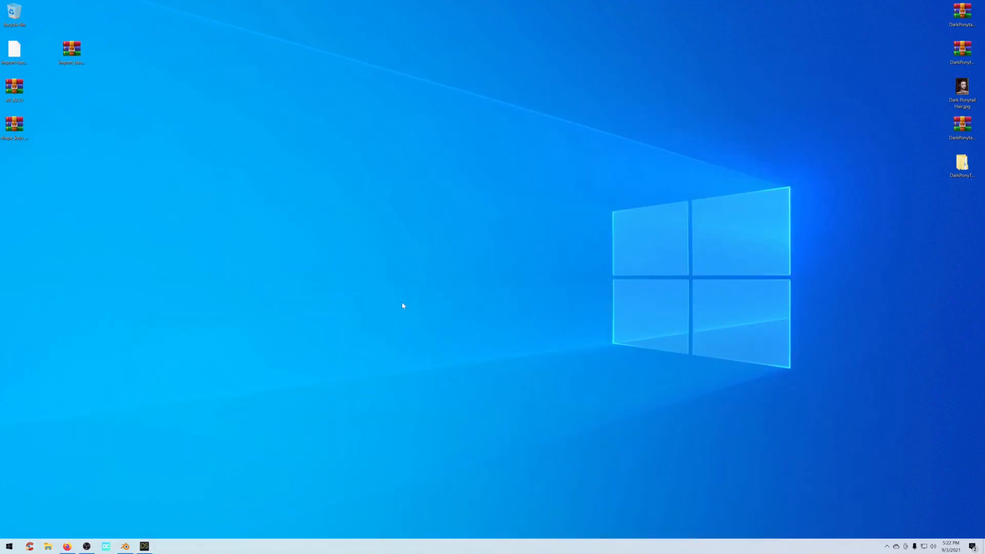
click(125, 547)
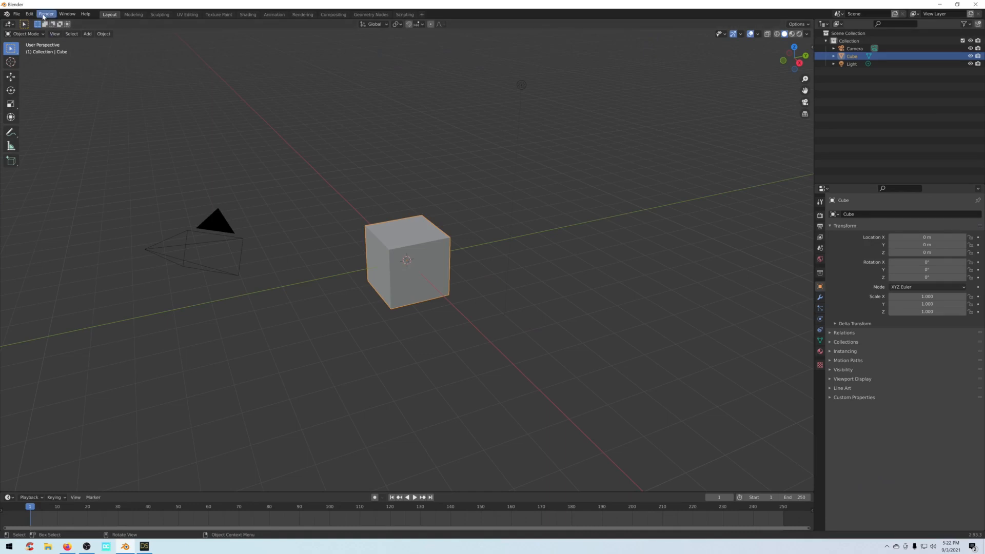
click(44, 17)
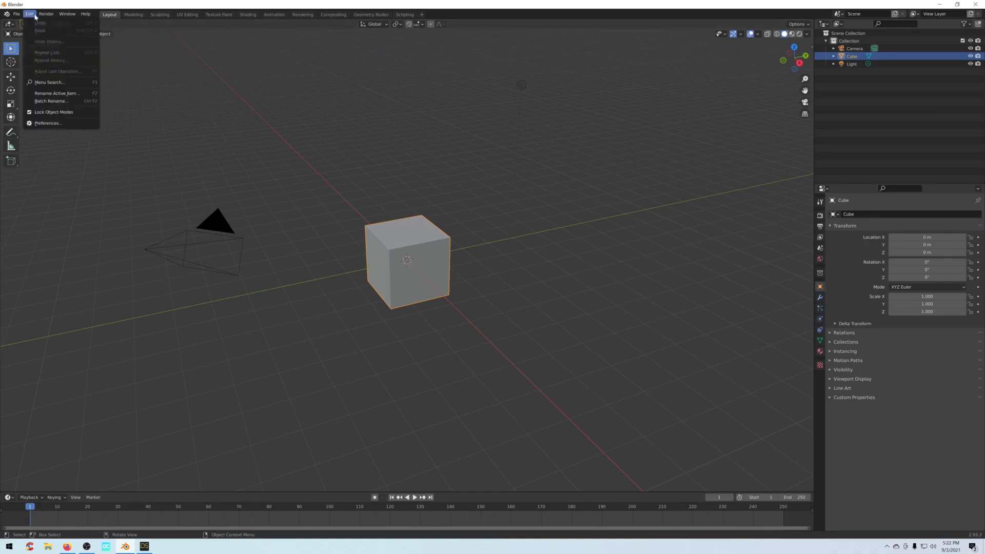
click(29, 14)
click(52, 124)
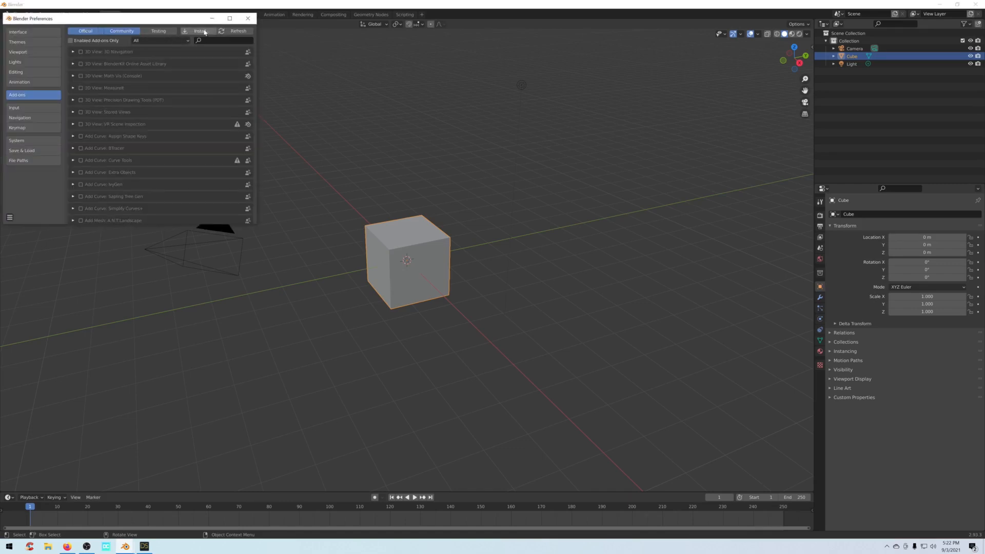
Install the add-on import_daz_mhx_rts_v1_6_0.zip from the Desktop and enable the DAZ (.duf, .dsf) importer.
click(199, 32)
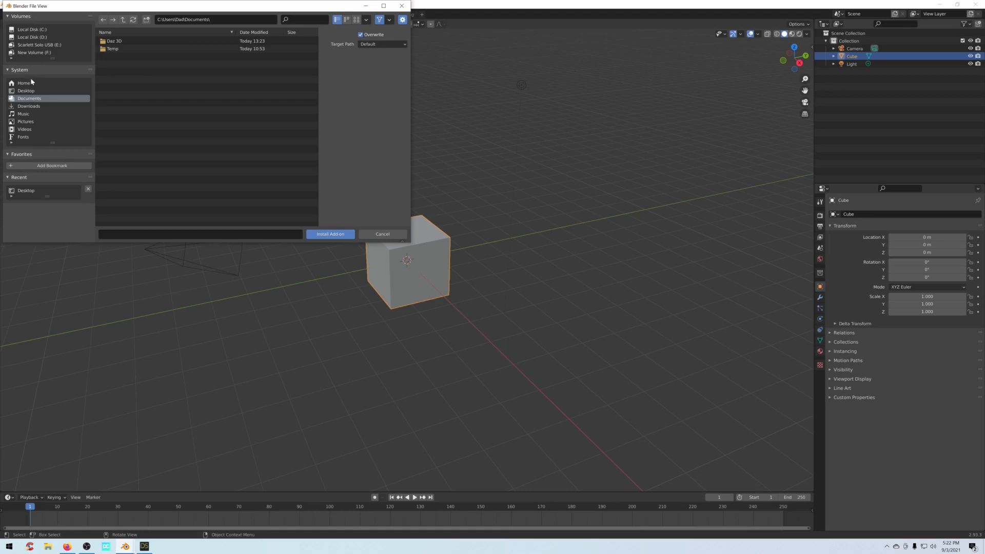
click(25, 91)
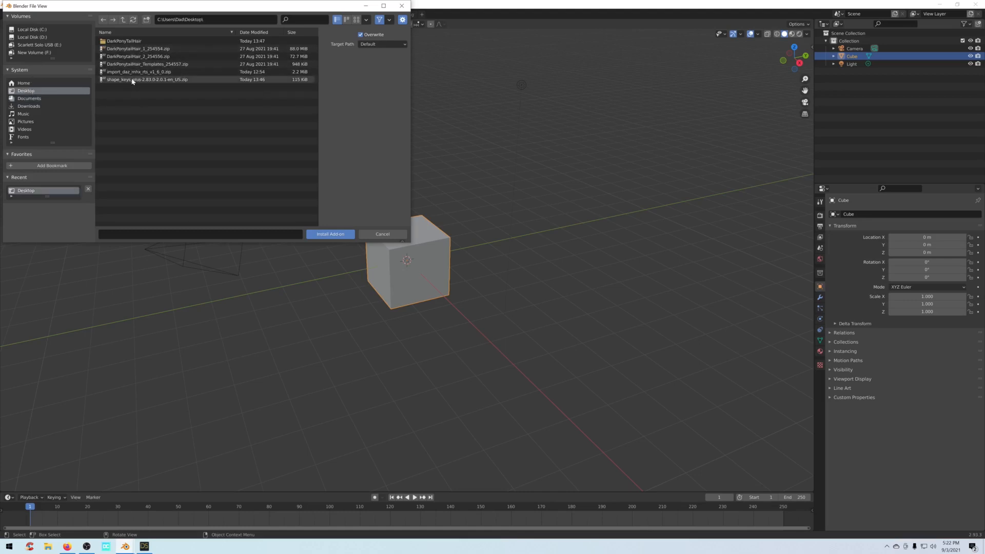
click(132, 72)
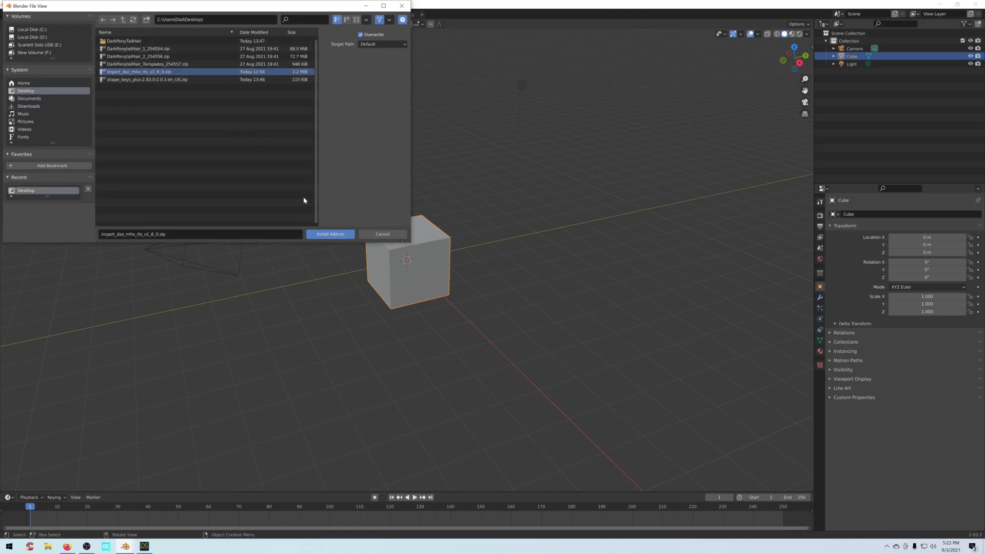
click(323, 233)
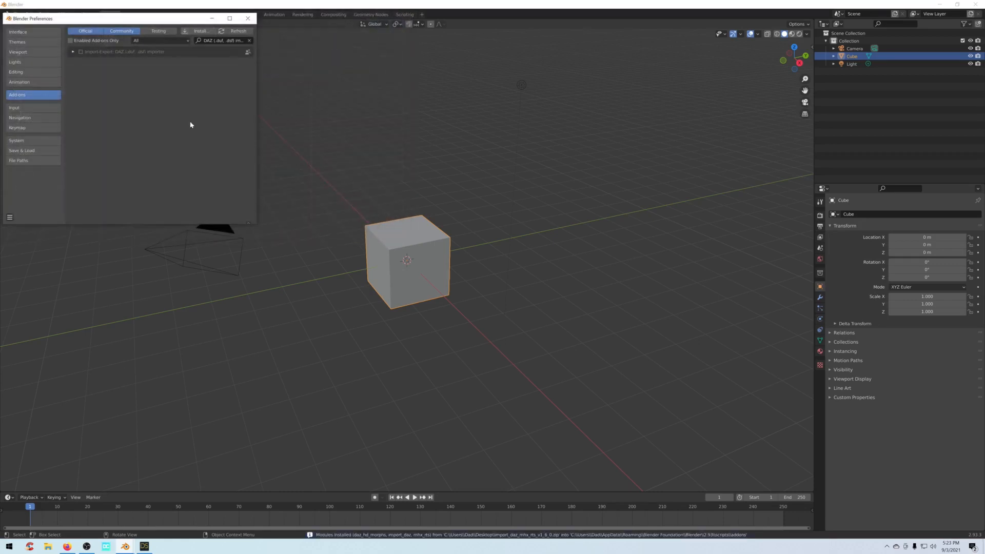
click(81, 52)
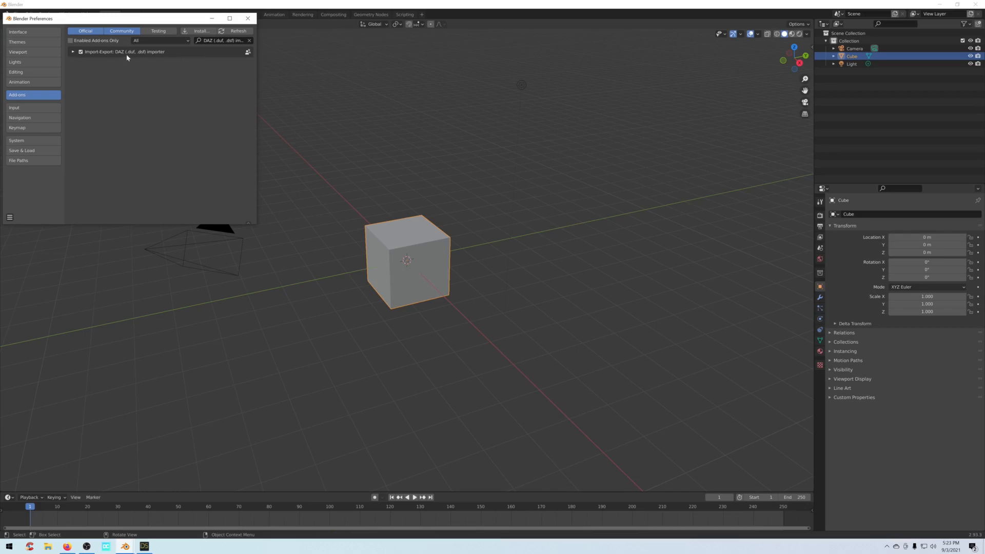
Search the add-ons for mhx and enable the MHX Runtime System rigging add-on.
click(217, 41)
key(ctrl+a)
text(mh)
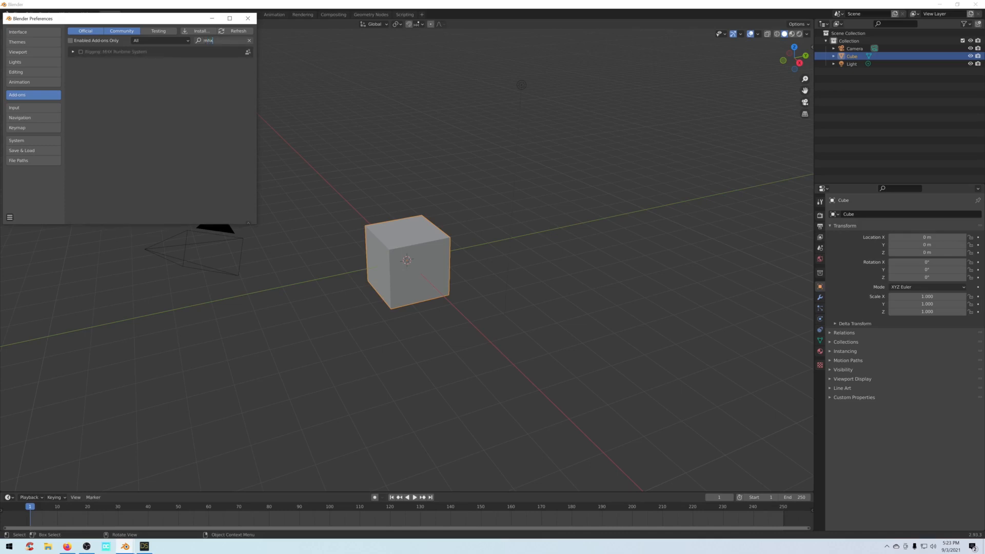
click(80, 51)
click(80, 51)
Search the add-ons for daz and enable the Import daz HD morphs mesh add-on.
text(daz)
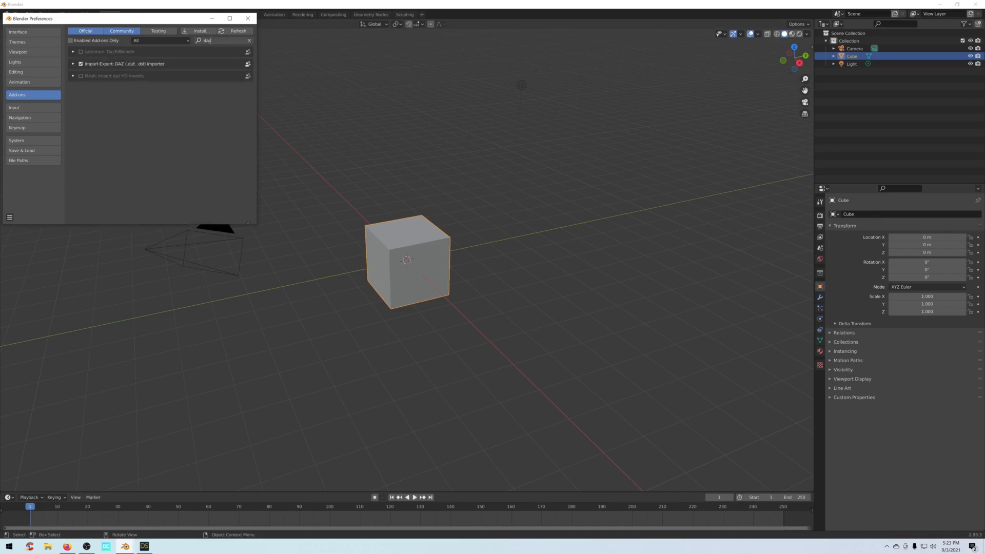
click(80, 76)
click(80, 76)
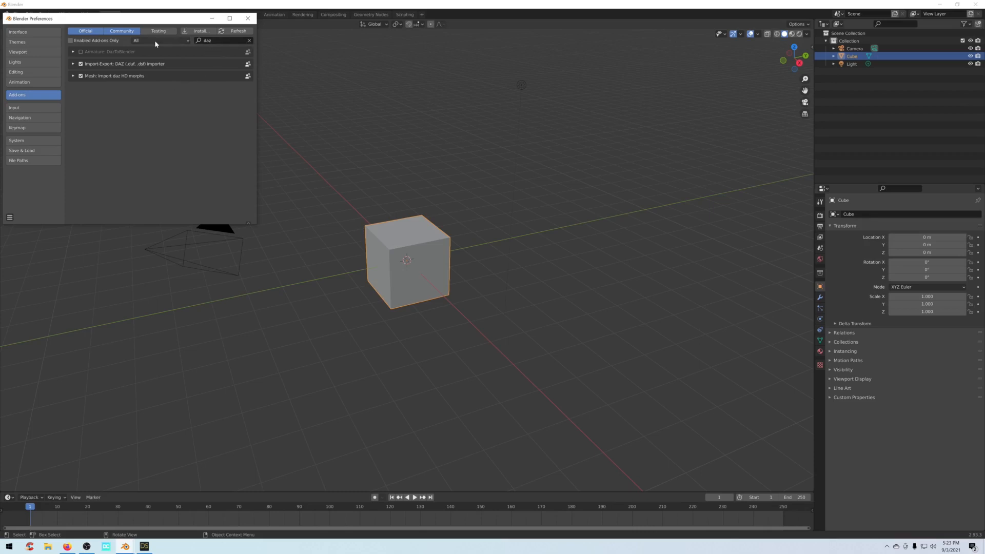
Clear the add-on search, install shape_keys_plus-2.83.0-2.0.1-en_US.zip from the Desktop, and enable the Shape Keys+ add-on.
click(218, 43)
key(BackSpace)
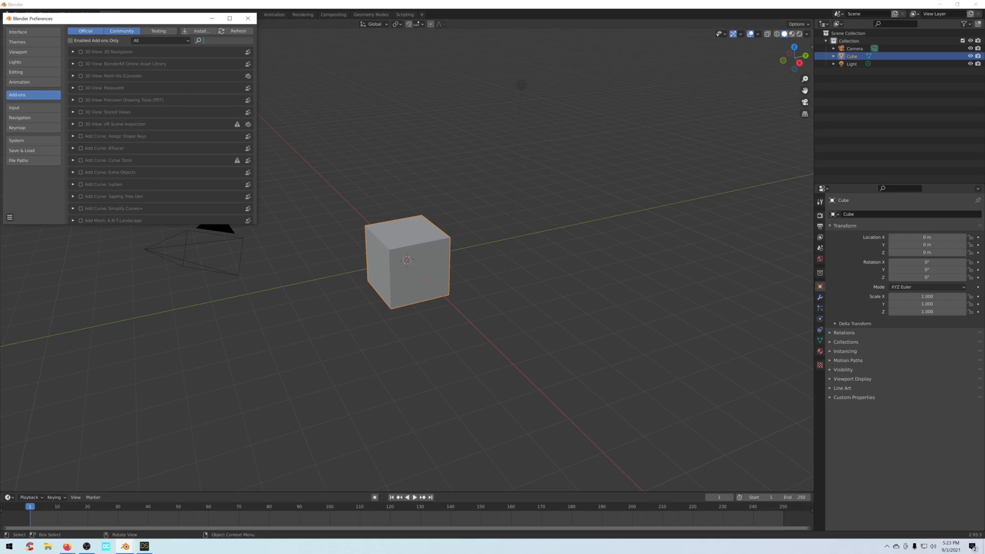
click(197, 30)
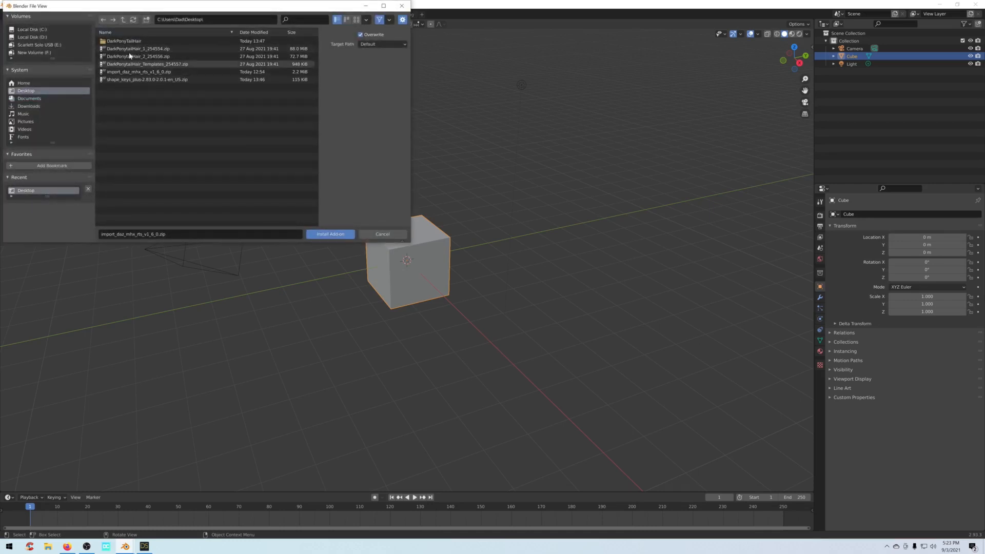
click(138, 81)
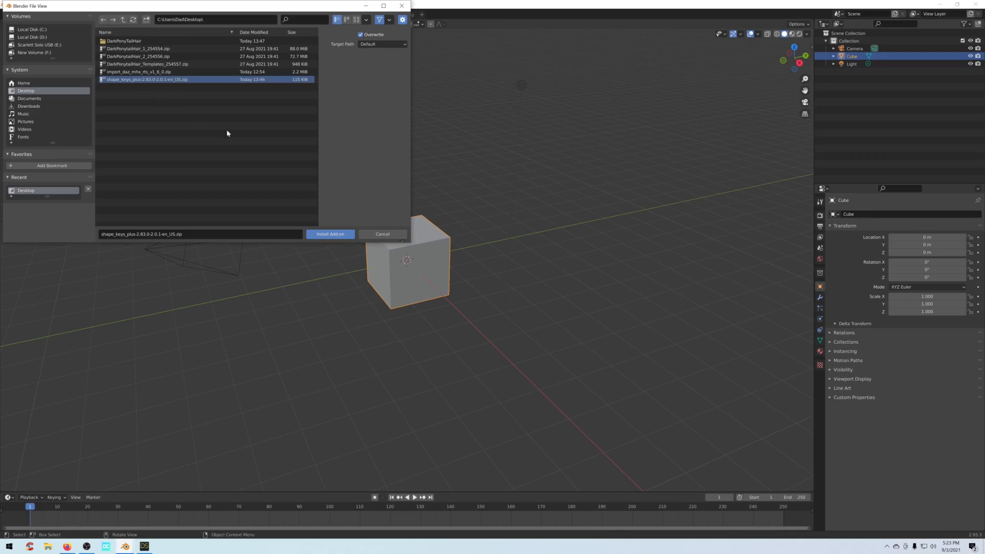
click(321, 234)
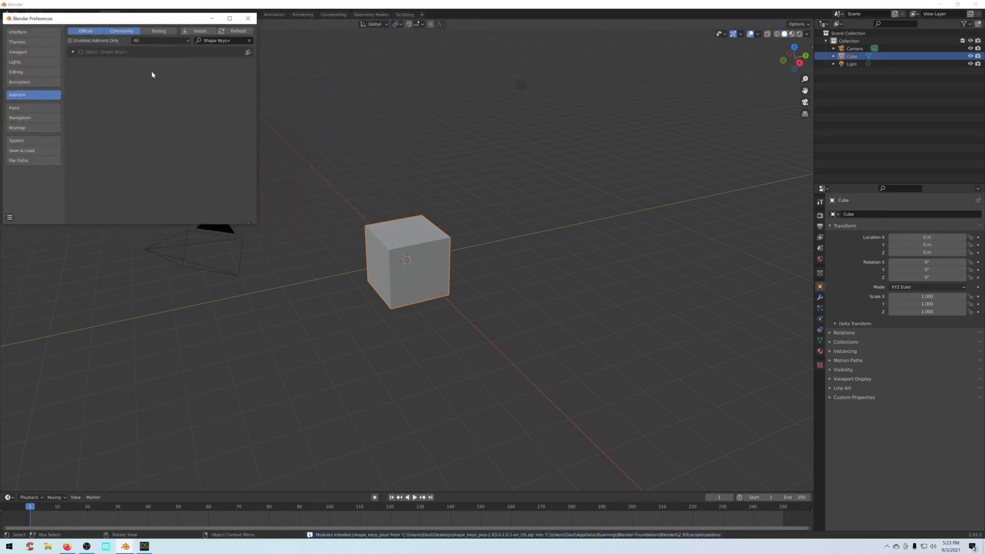
click(80, 52)
Search the add-ons for node, enable Node Wrangler, clear the search and close Preferences.
click(249, 41)
click(220, 40)
text(node)
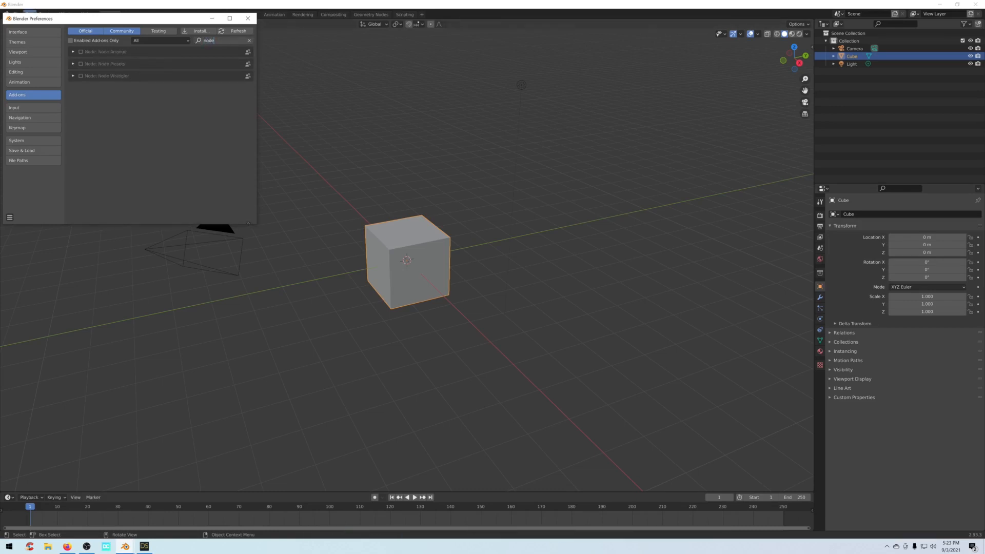
key(Return)
click(80, 76)
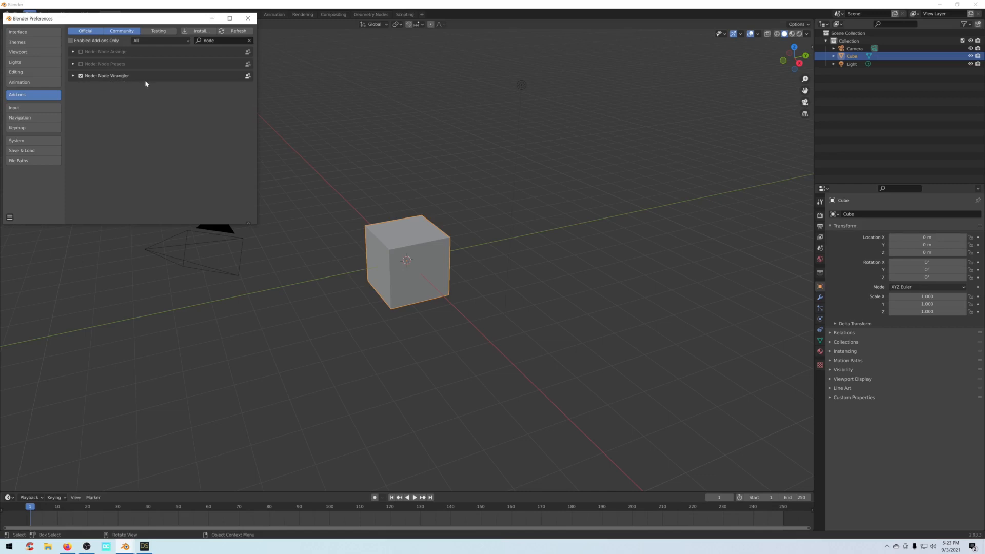
click(249, 40)
click(248, 18)
Deselect the cube, show the viewport sidebar, look through the MHX and HD Morphs pages, and widen the sidebar on DAZ Importer.
click(614, 112)
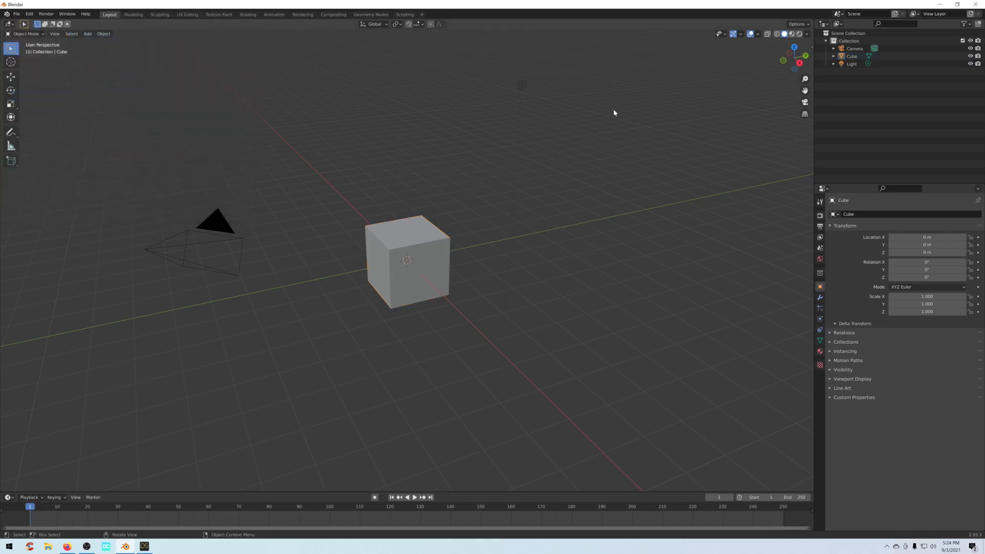
key(n)
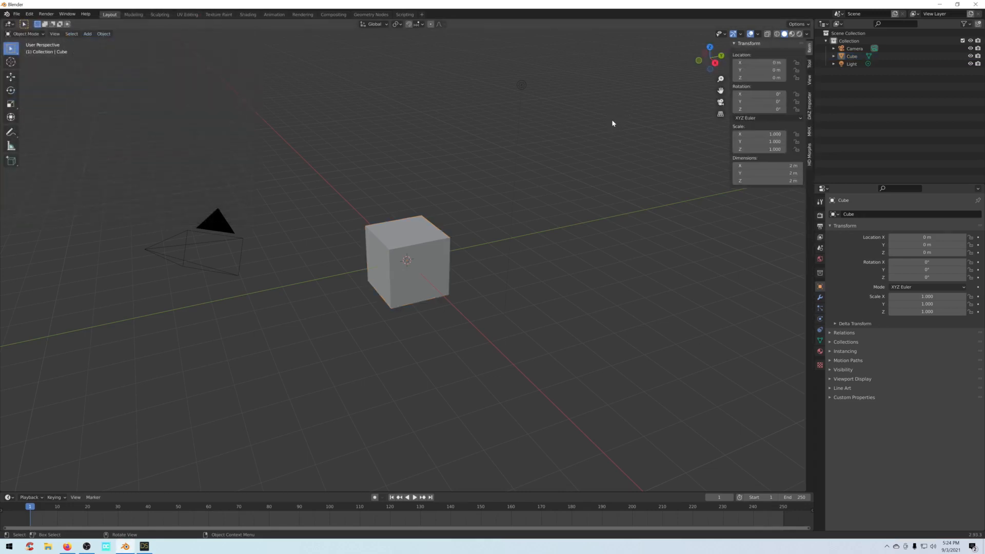
click(810, 110)
click(810, 134)
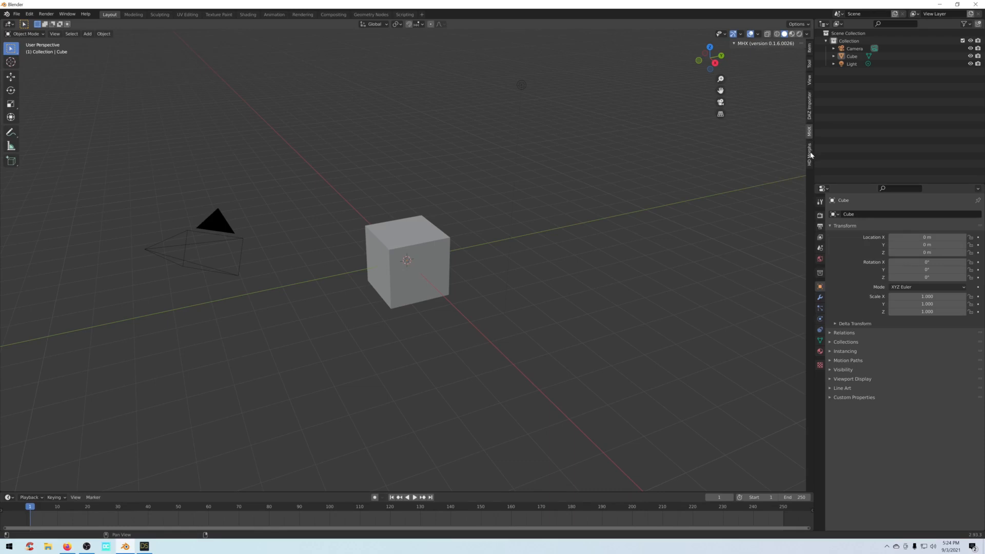
click(810, 154)
click(810, 109)
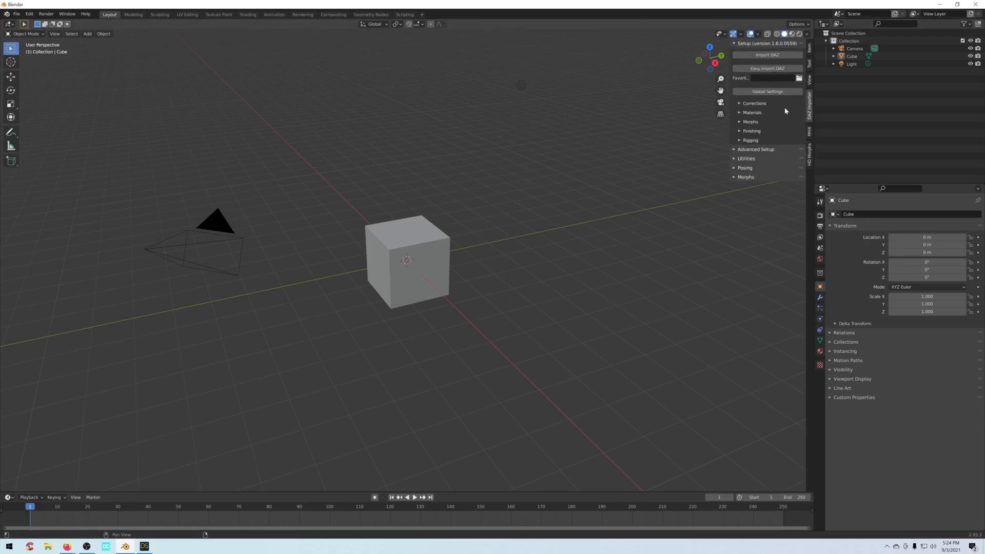
drag(729, 113, 702, 112)
In the DAZ importer's global settings, load root paths from import-daz-paths.json on the Desktop including cloud directories, and check the listed content directories.
click(750, 92)
drag(593, 105, 548, 86)
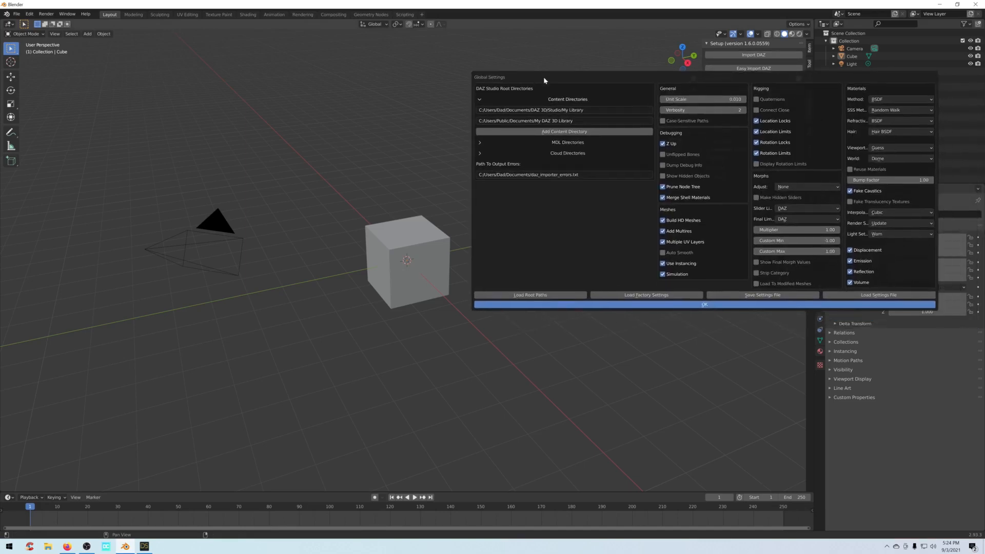
click(528, 295)
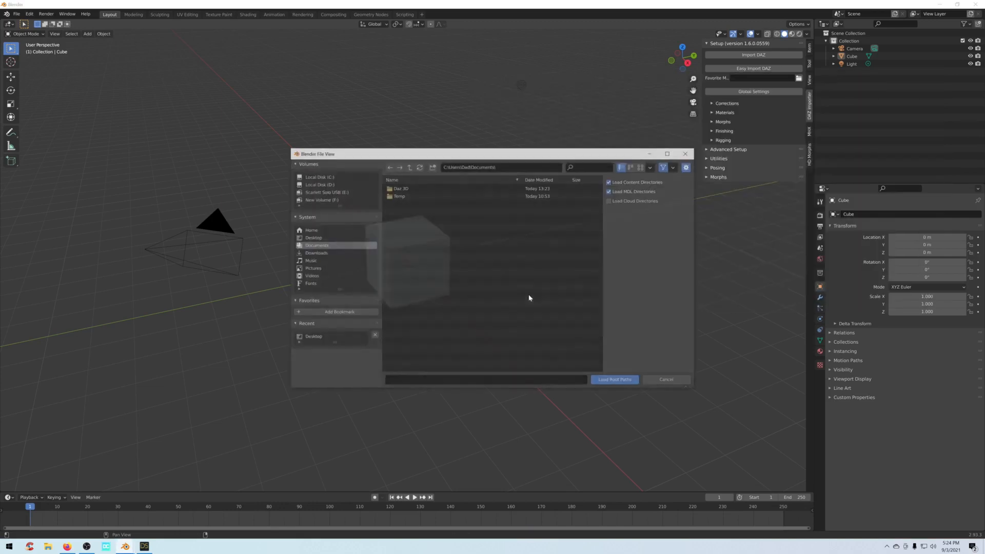
click(315, 239)
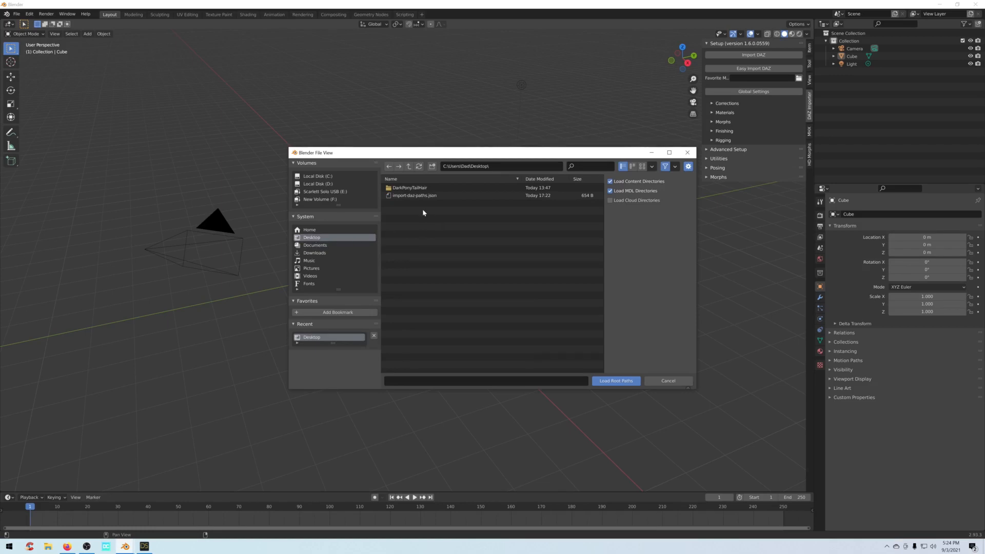
click(413, 196)
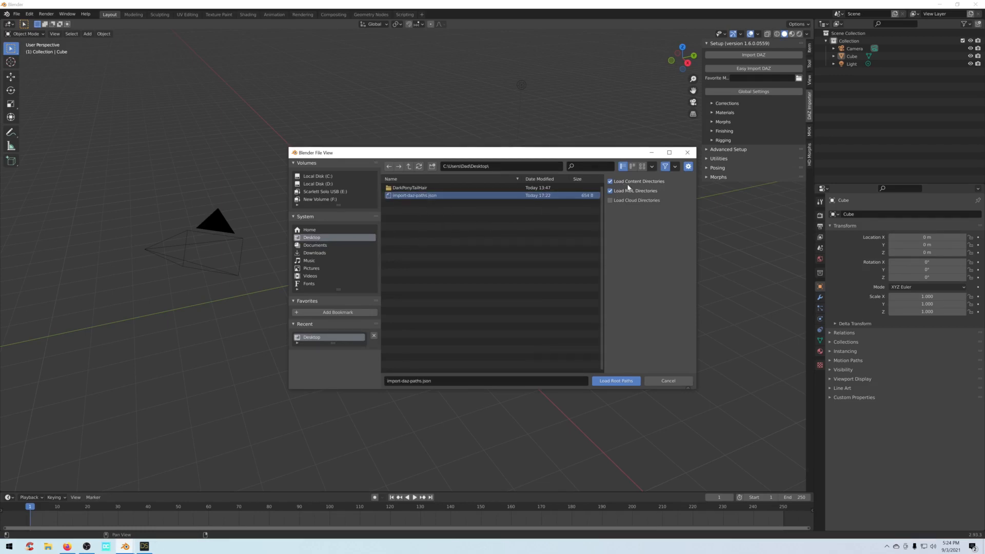
click(619, 201)
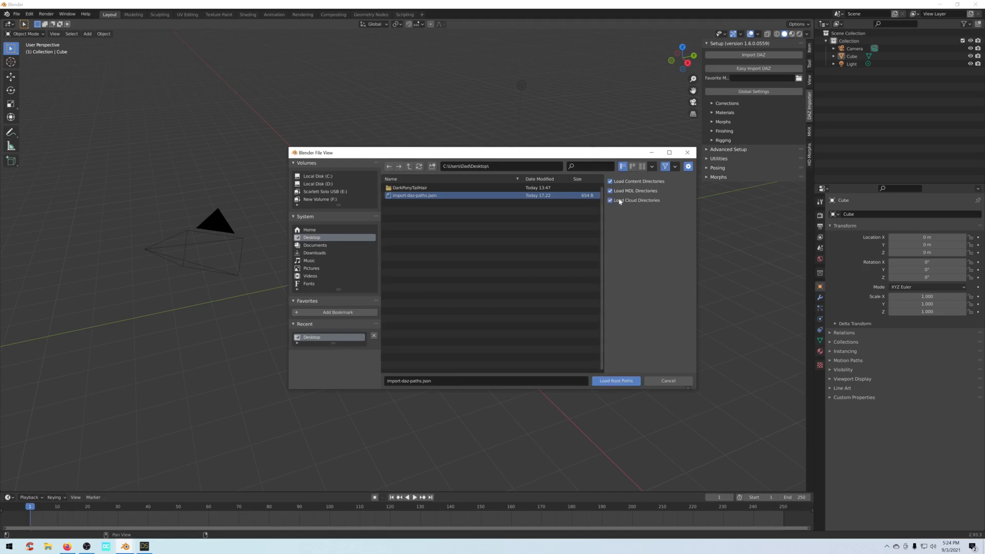
click(608, 383)
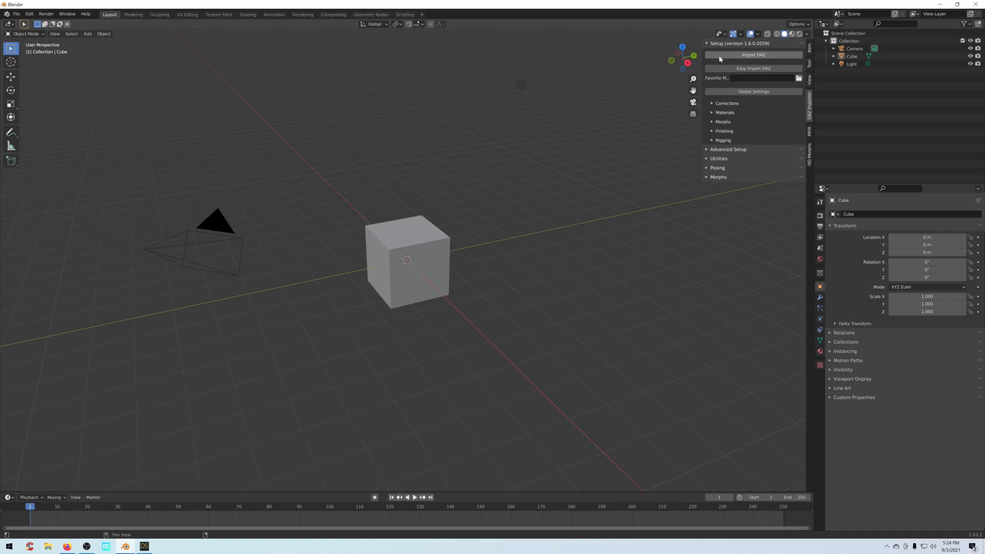
click(731, 93)
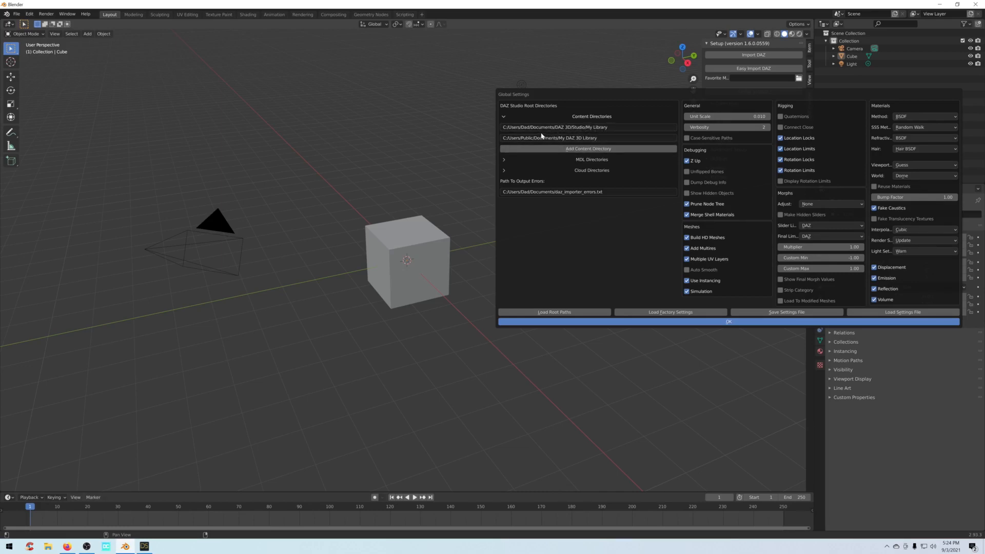
click(630, 322)
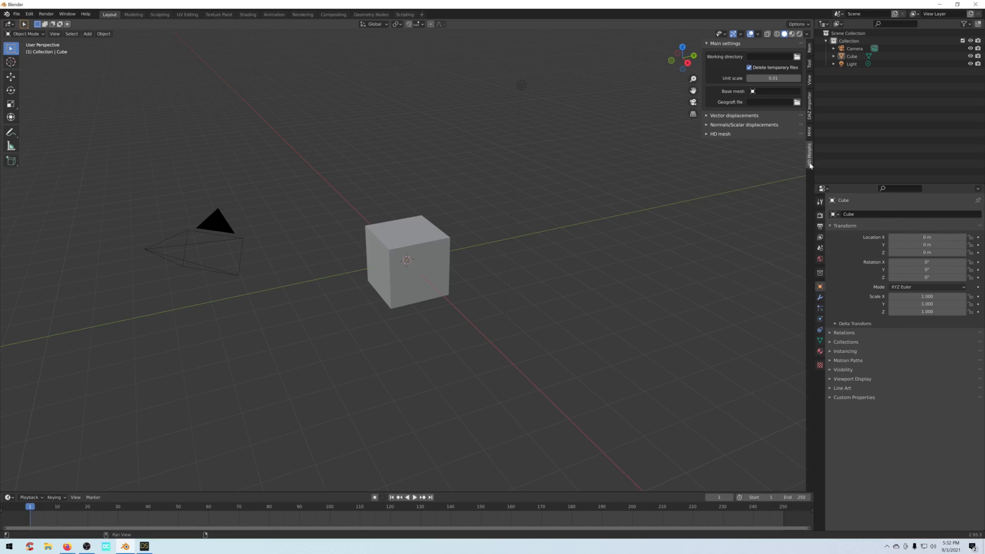
Minimize Blender and open the Blender 2.93 scripts\addons folder under AppData\Roaming in File Explorer, moving the window toward the screen's middle.
click(941, 5)
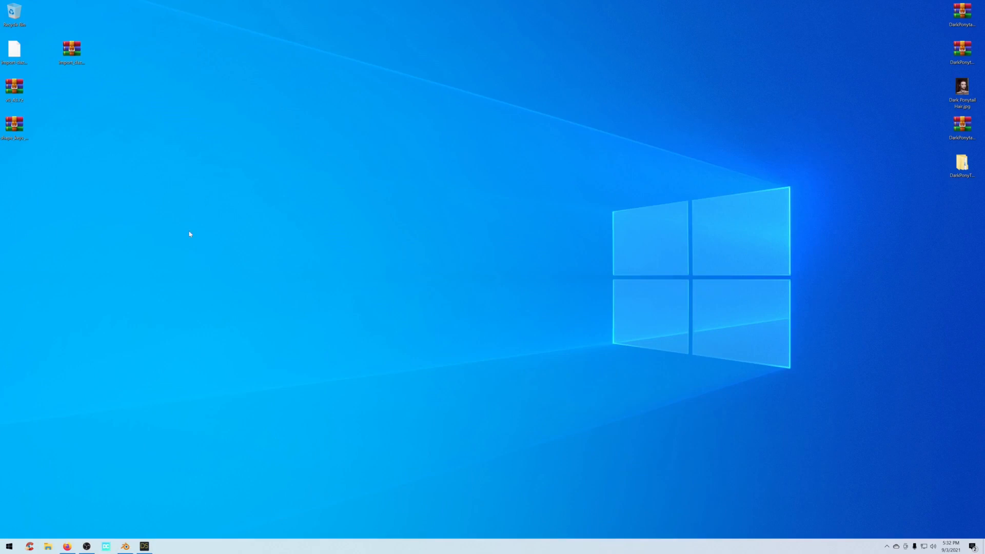
click(48, 546)
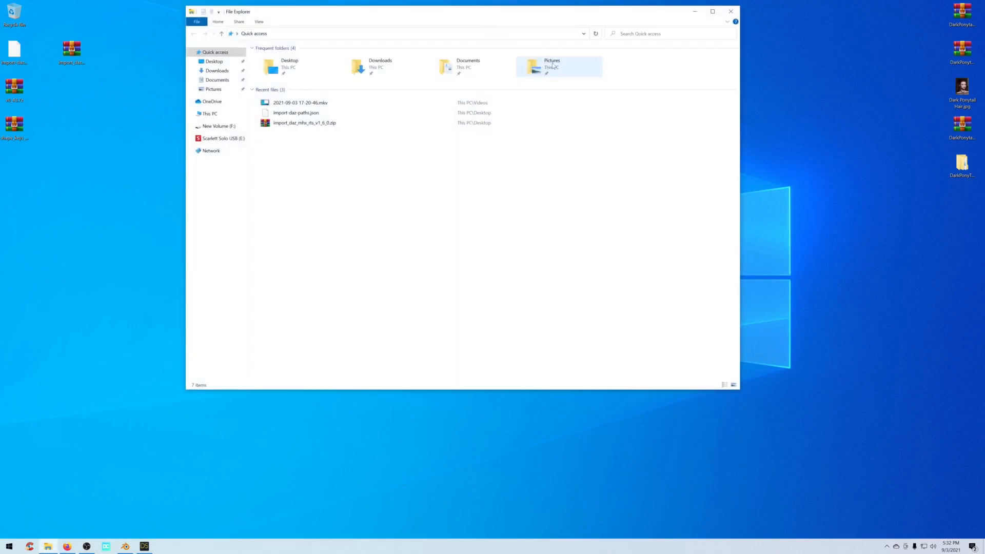
click(383, 34)
text(C:\Users\Dad\AppData\Roaming\Blender Foundation\Blender\2.93\scripts\addons)
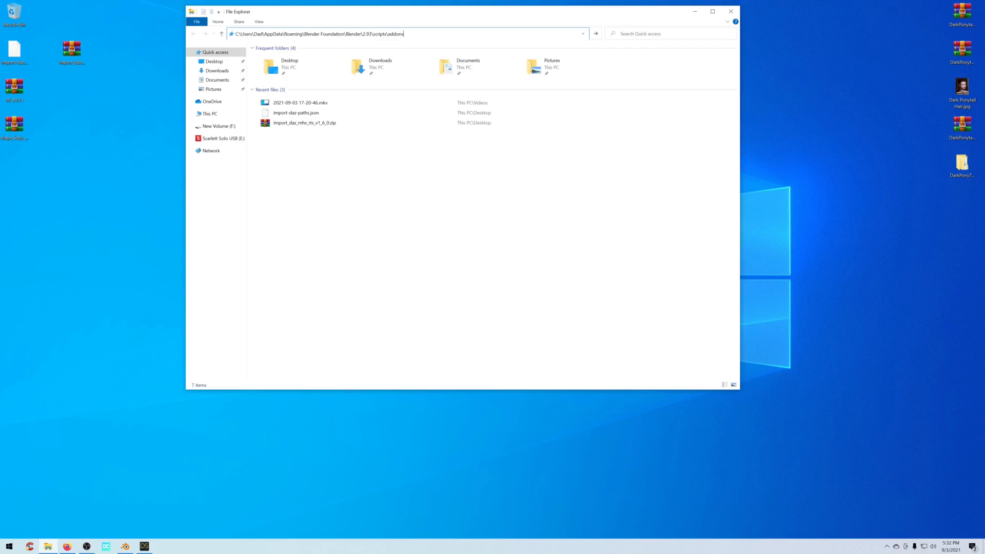
key(Return)
drag(377, 16, 535, 39)
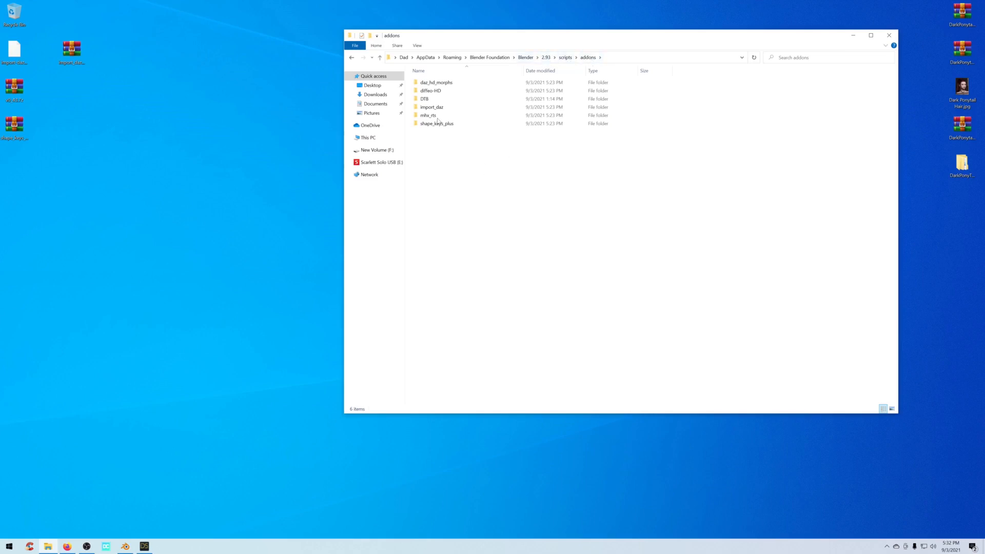
Open the installed daz_hd_morphs add-on folder and, from the Desktop, browse v0_43.7z into the daz_hd_morphs folder inside daz_hd_morphs.zip.
double_click(438, 85)
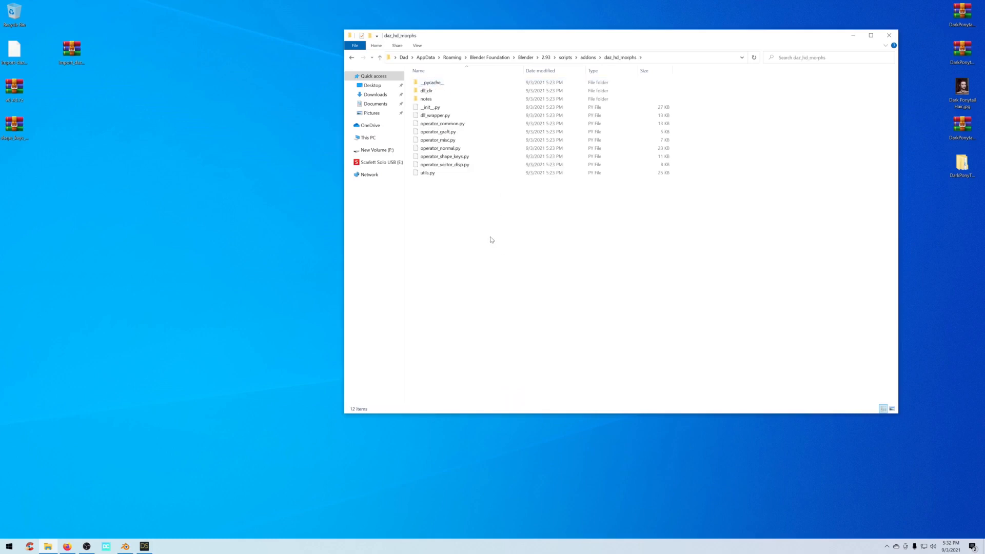
drag(20, 92, 88, 100)
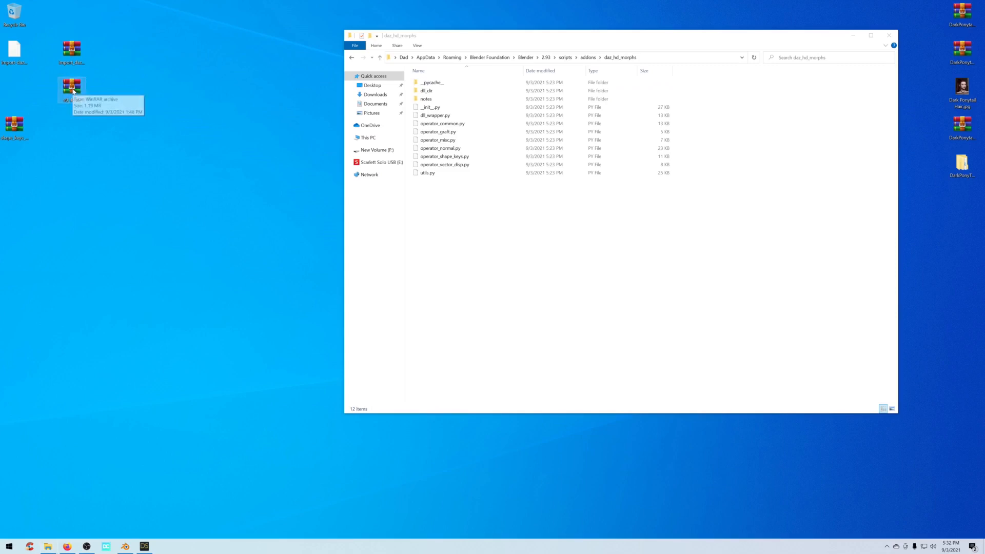
double_click(73, 91)
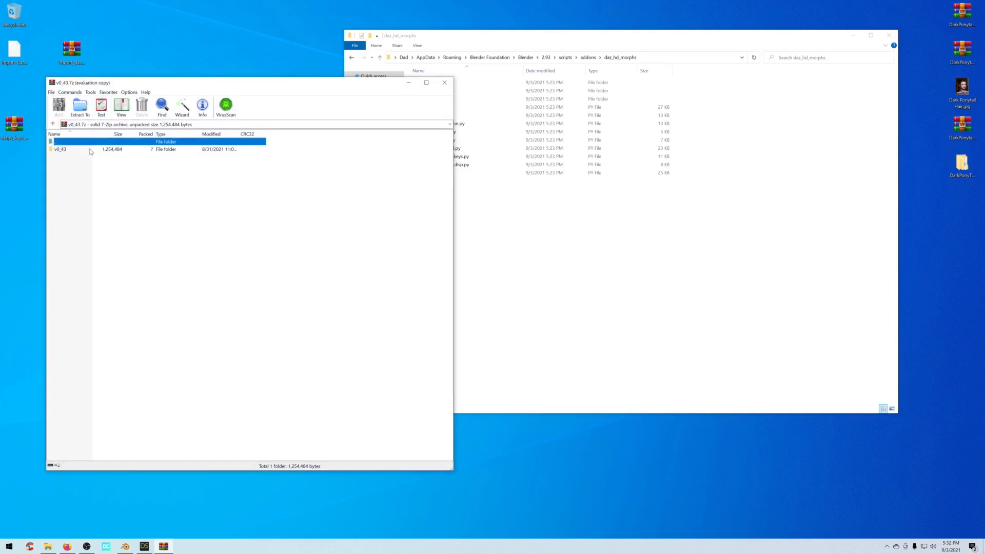
double_click(72, 149)
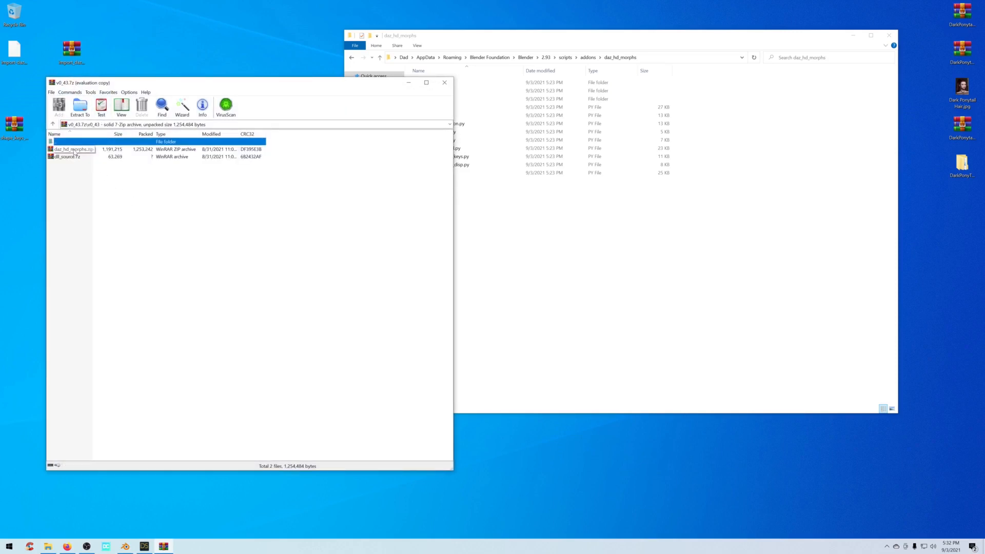
click(77, 149)
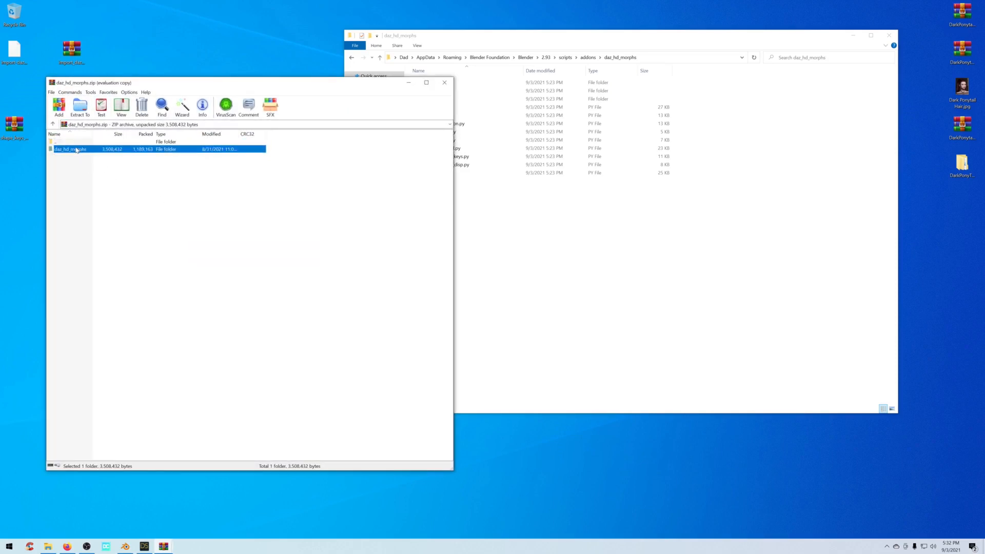
double_click(77, 149)
Copy everything in the archive's daz_hd_morphs folder into the add-on folder, replacing the existing files, and close the archive windows.
drag(137, 243, 508, 211)
right_click(69, 173)
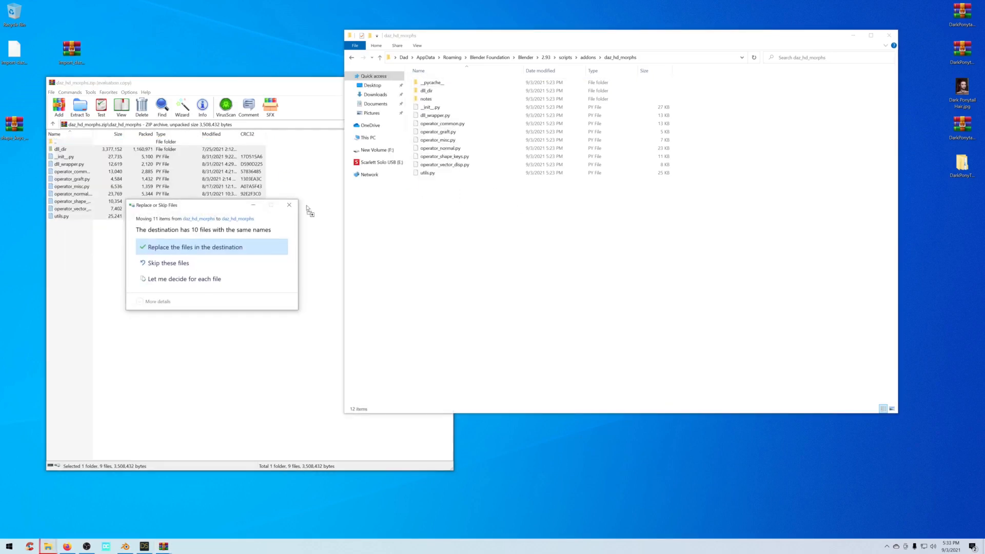
click(176, 252)
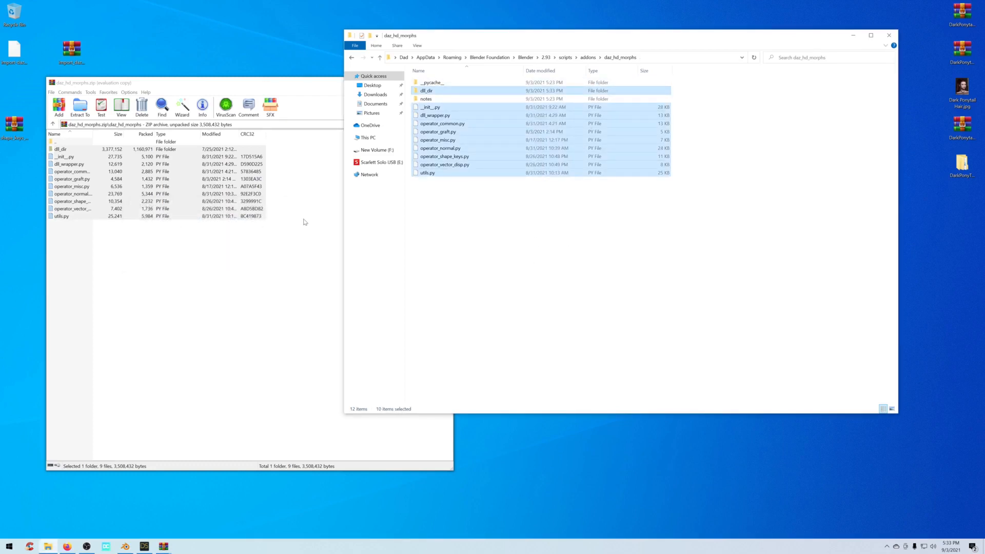
click(260, 325)
click(443, 82)
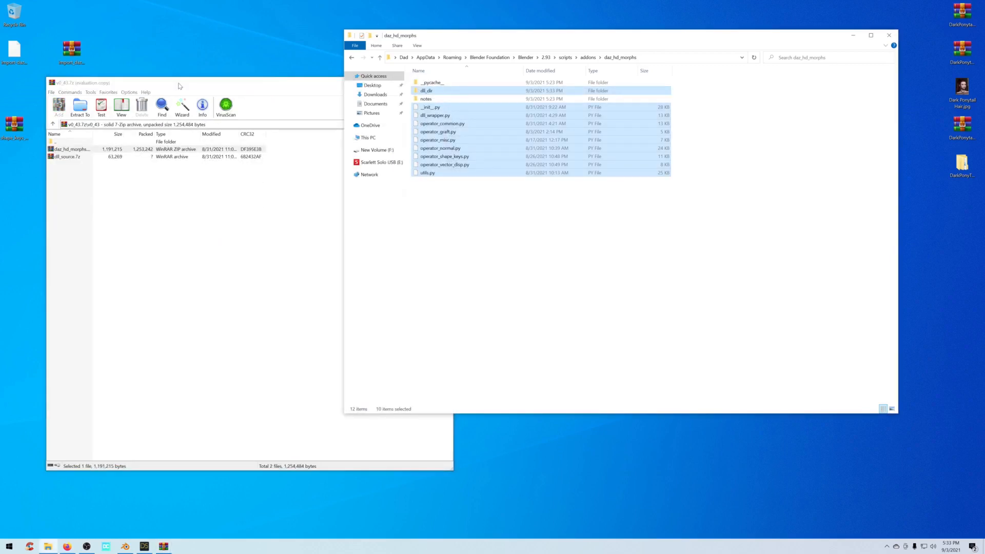
click(149, 98)
click(443, 82)
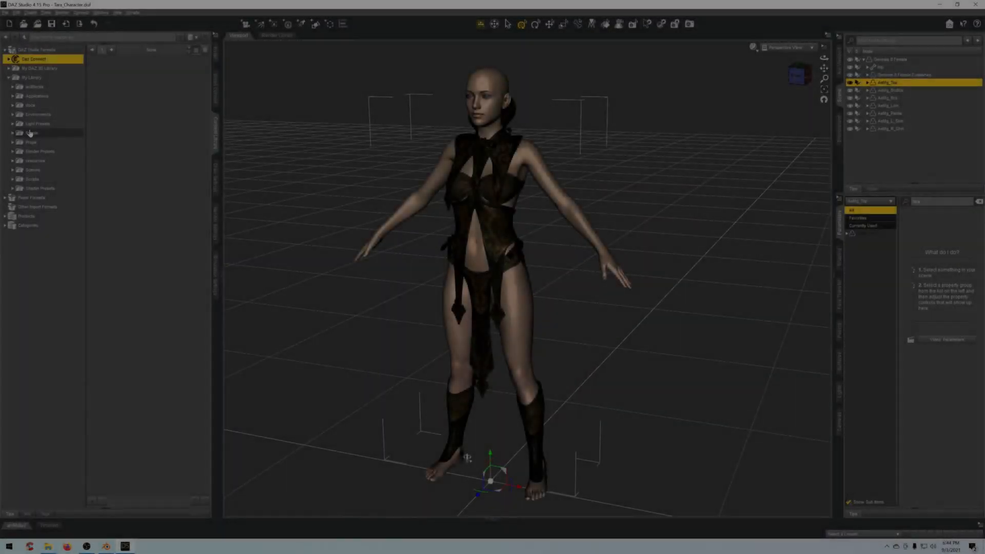
In DAZ Studio, look over the Genesis 8 Female scene items and the Install and Smart Content panes, and return to the Content Library.
click(30, 132)
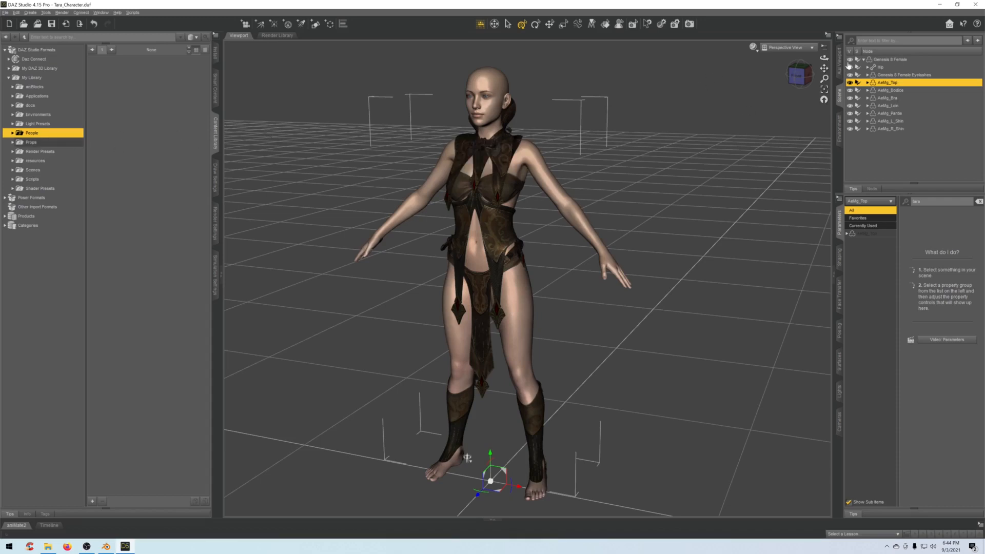
click(893, 60)
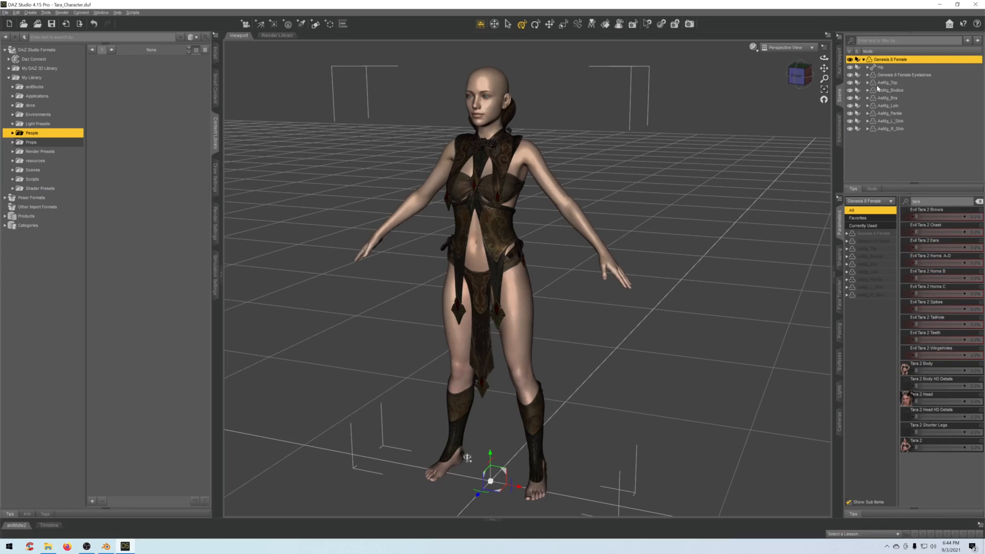
click(879, 83)
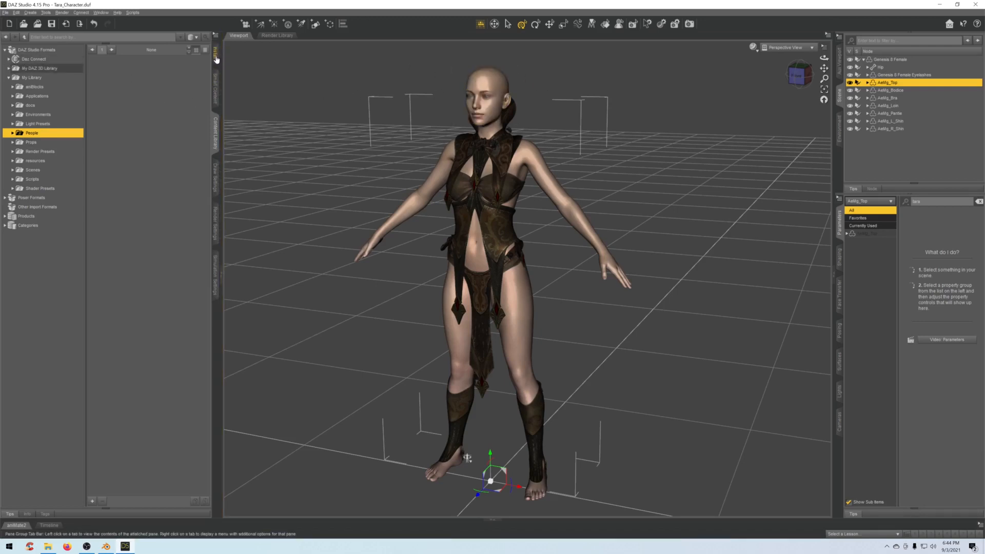
click(214, 84)
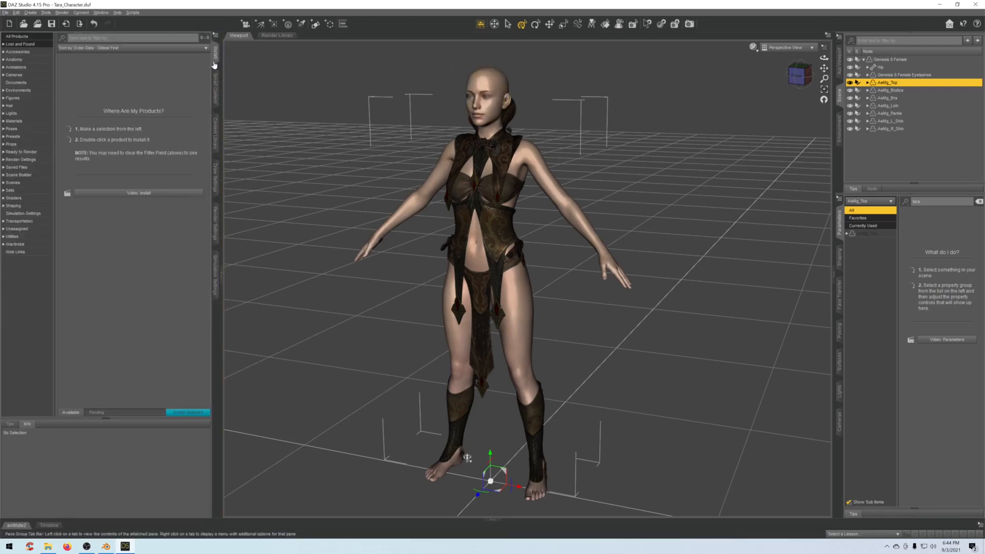
click(216, 87)
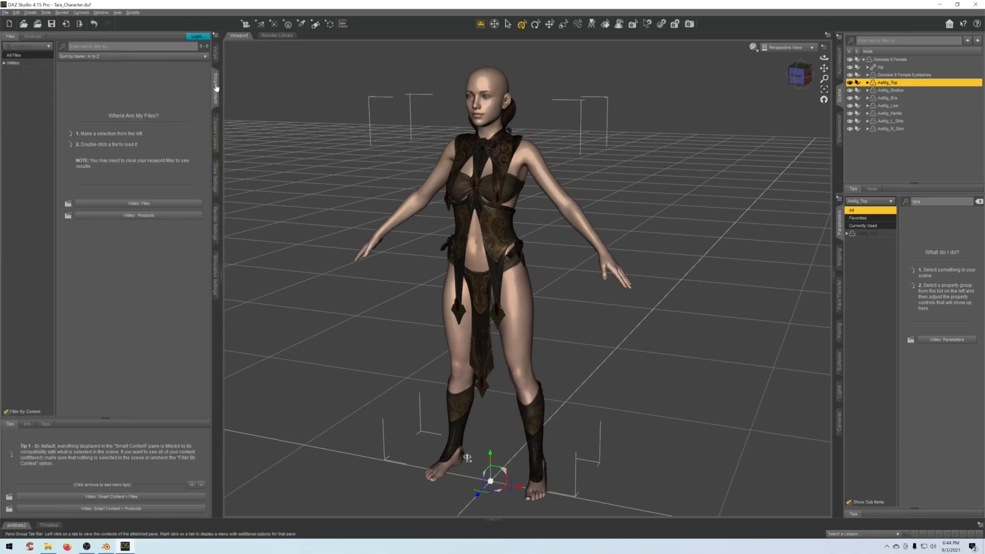
click(215, 55)
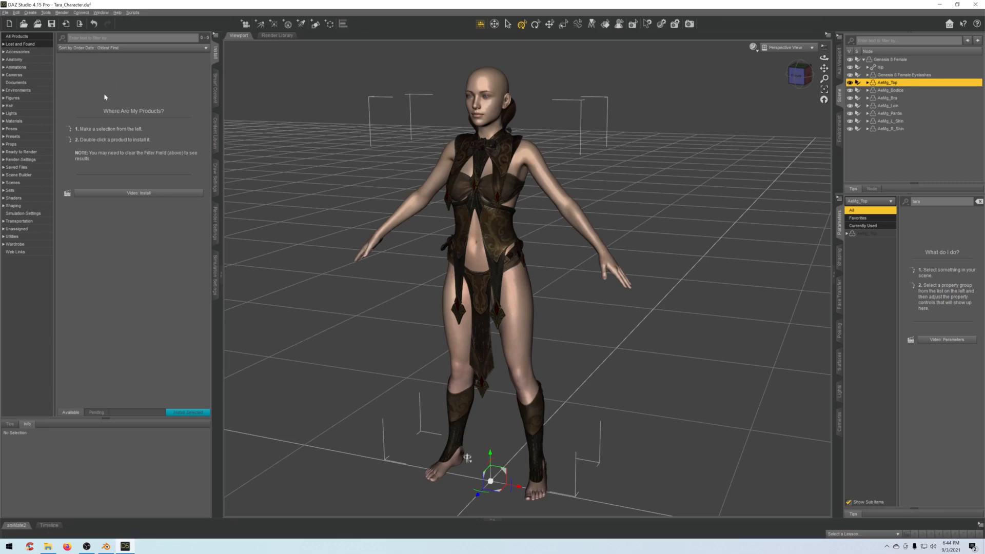
click(214, 132)
Browse the Daz Connect content to Genesis 8 Female's Characters and open the file location of Victoria 8.
click(23, 59)
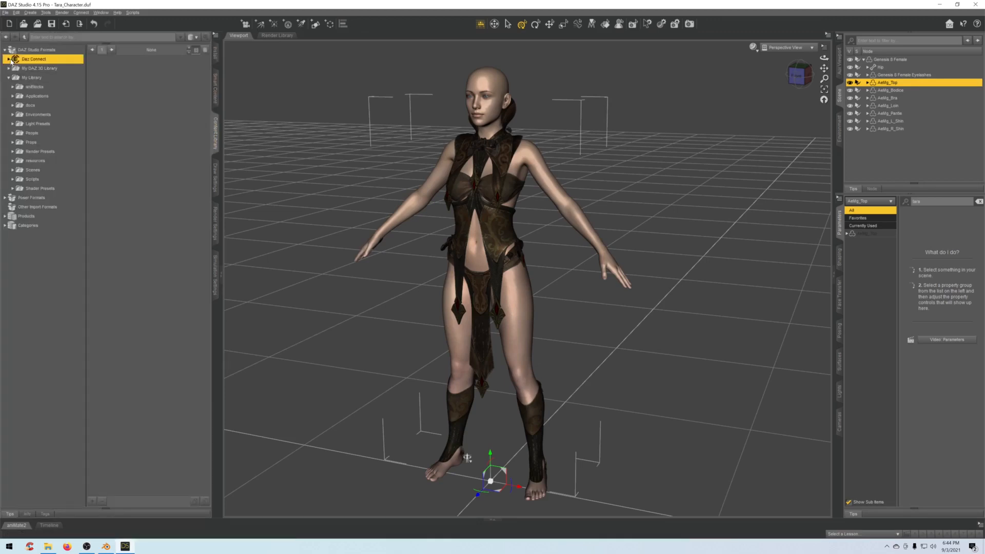
click(8, 59)
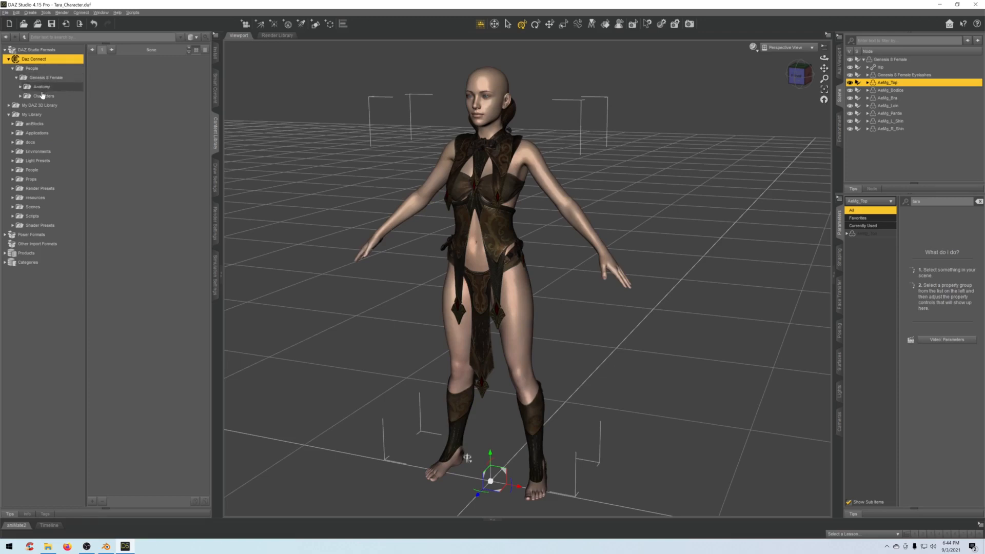
click(43, 96)
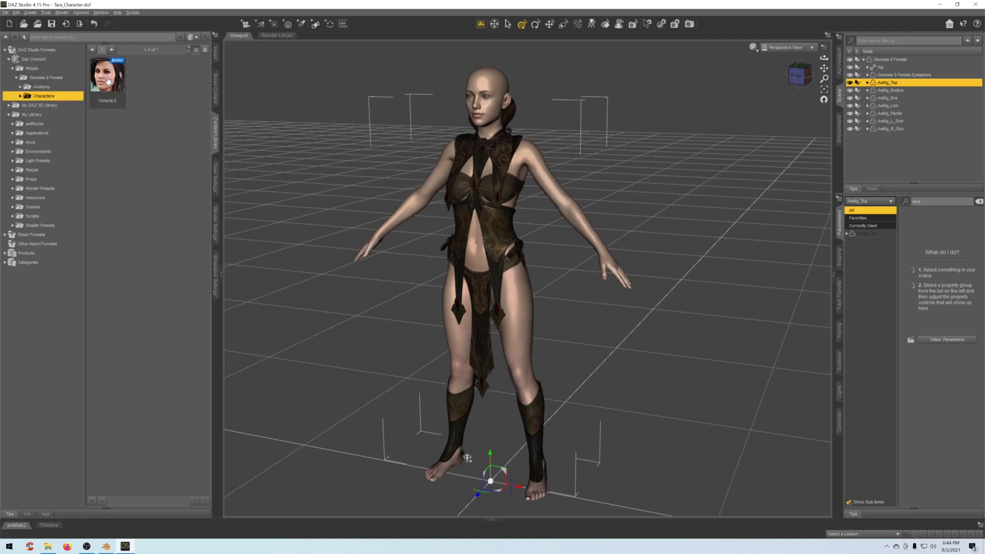
mouse_move(108, 79)
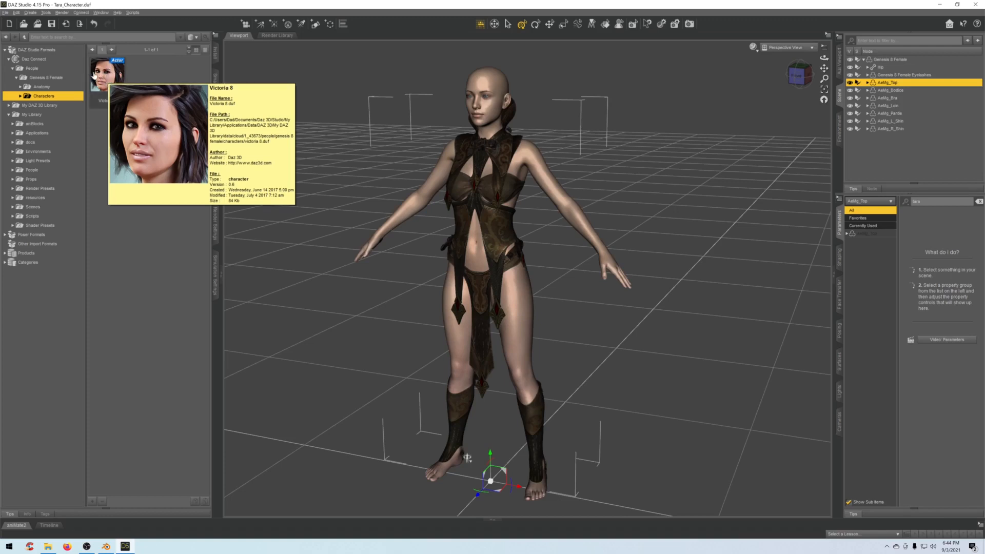
right_click(107, 72)
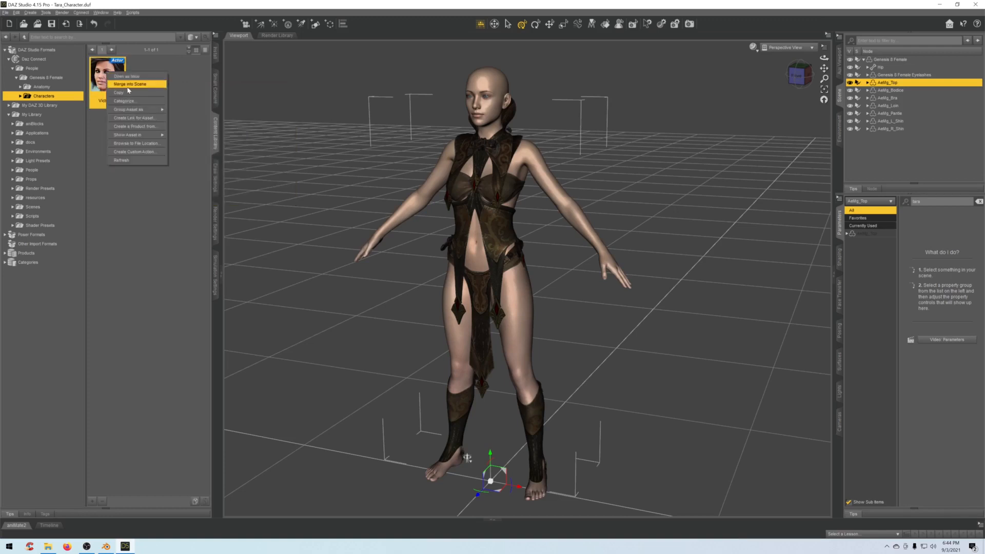
click(132, 145)
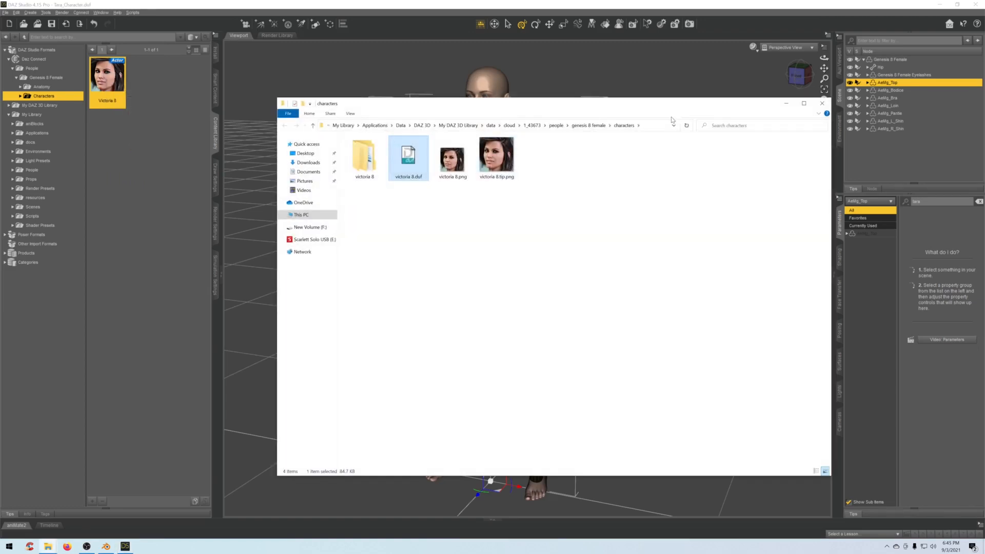
Go up to the cloud folder under My DAZ 3D Library\data, copy its address, and minimize File Explorer.
click(658, 126)
click(313, 126)
click(313, 126)
click(313, 126)
click(313, 127)
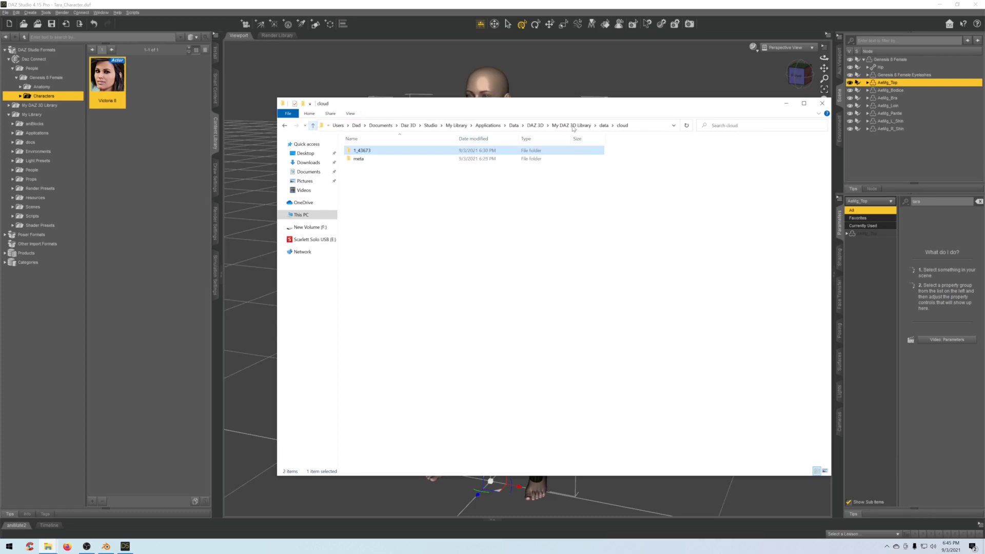
click(649, 127)
right_click(518, 127)
click(539, 151)
click(785, 103)
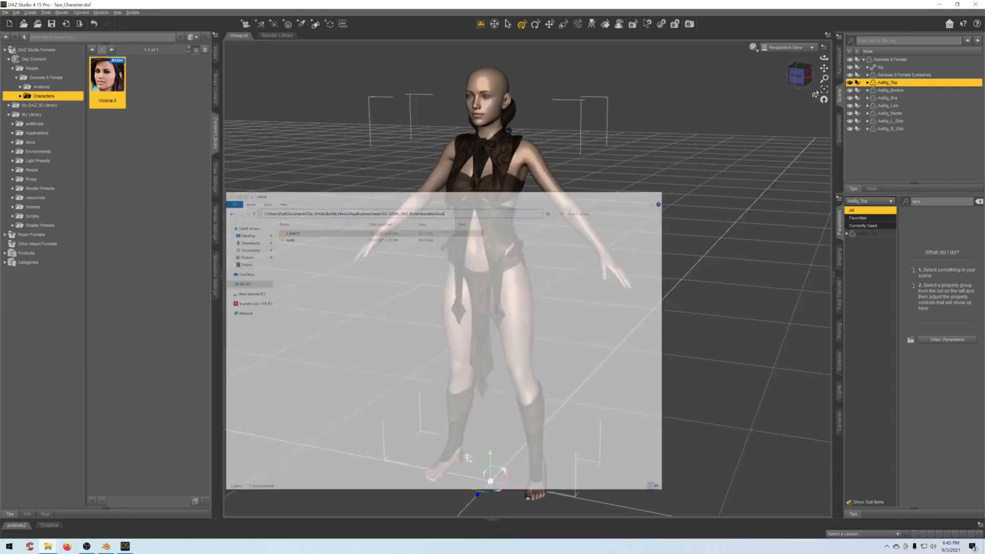
Switch to Blender, add the copied cloud folder path as a cloud directory in the DAZ importer's global settings, confirm, and recheck the entry.
click(105, 546)
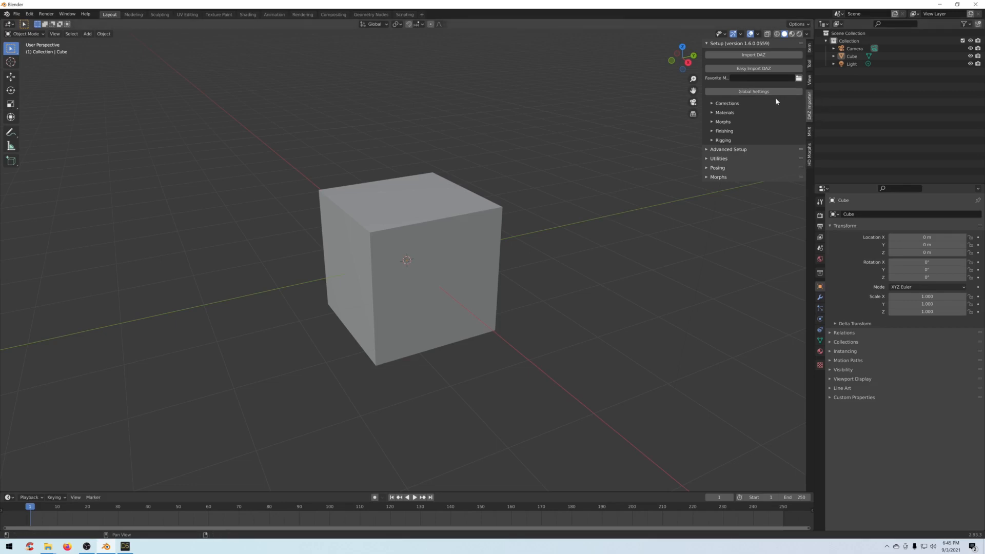
click(752, 93)
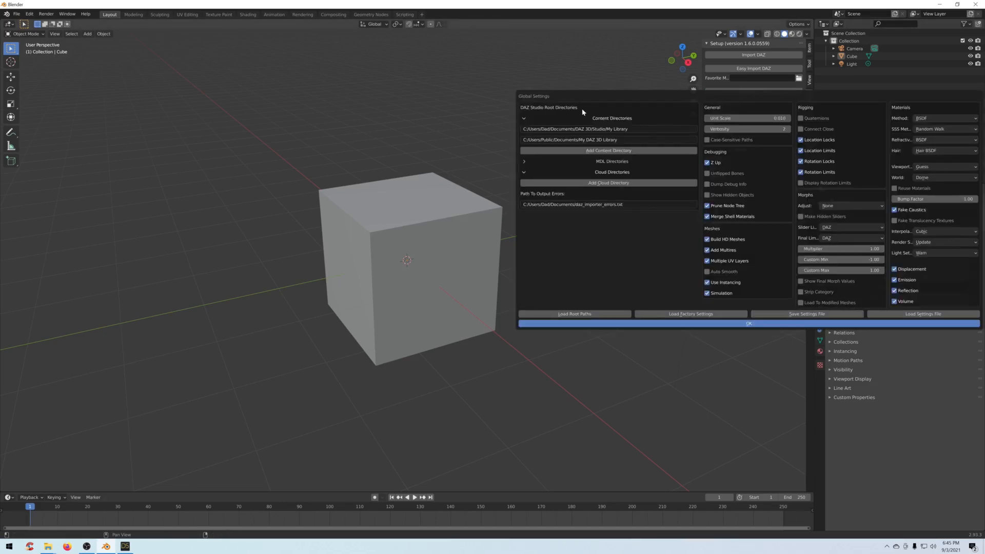
click(590, 183)
click(576, 183)
key(ctrl+v)
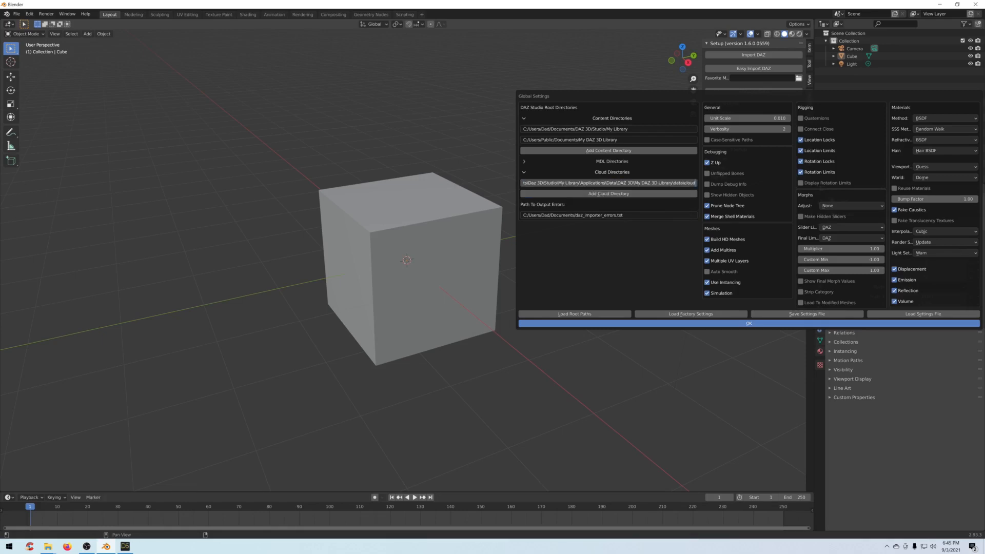
click(748, 323)
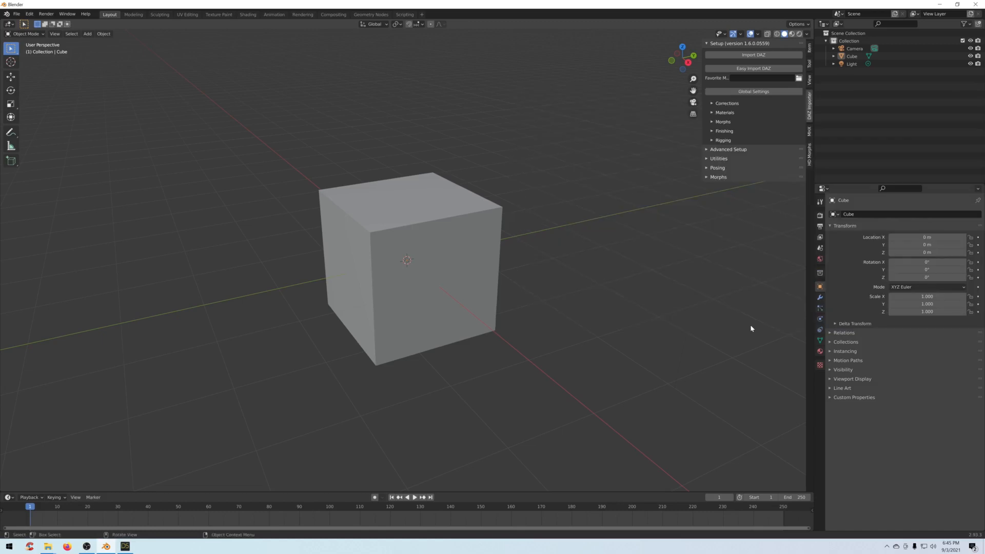
click(741, 91)
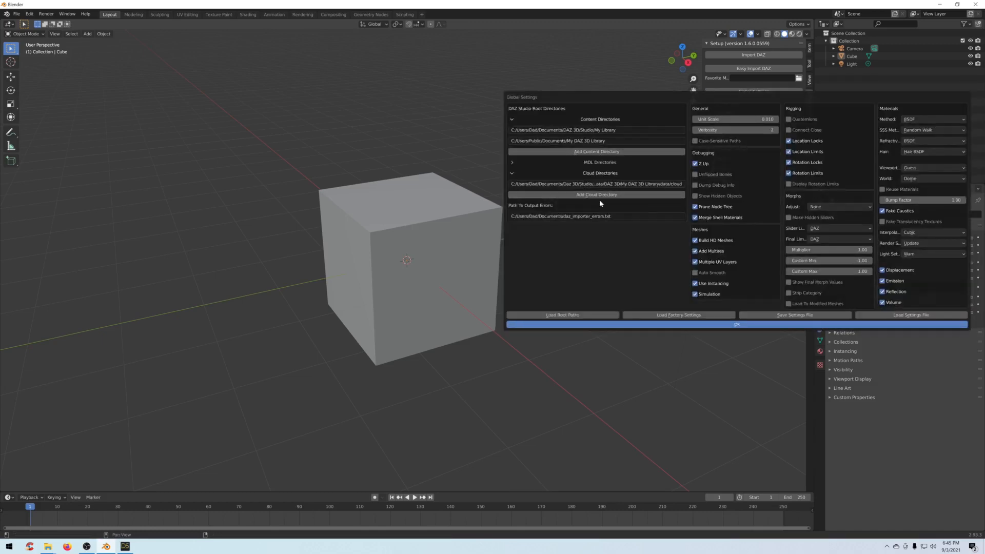
click(651, 325)
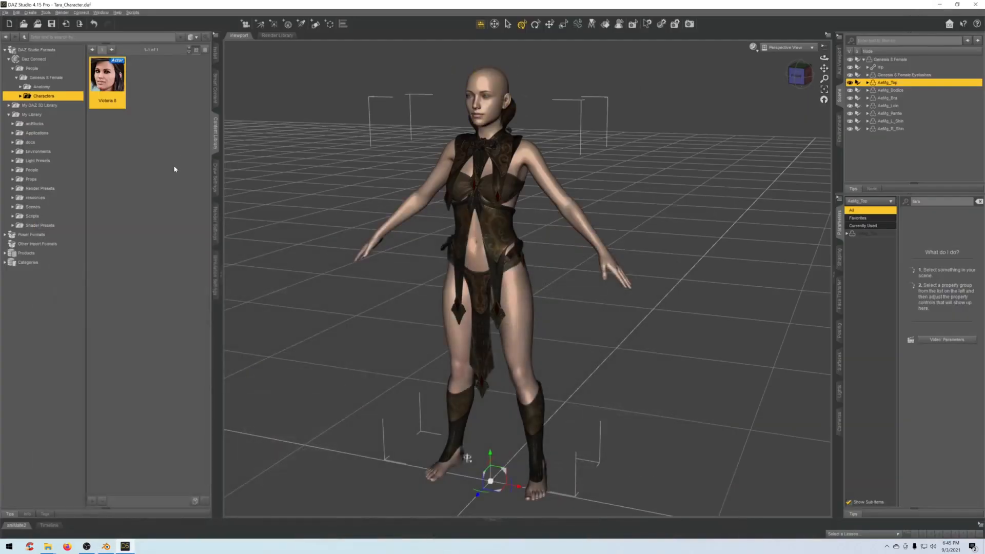
In DAZ Studio, browse My Library to Genesis 3 Female's Aeon Soul Aery Mage clothing and open the complete set's file location.
click(8, 59)
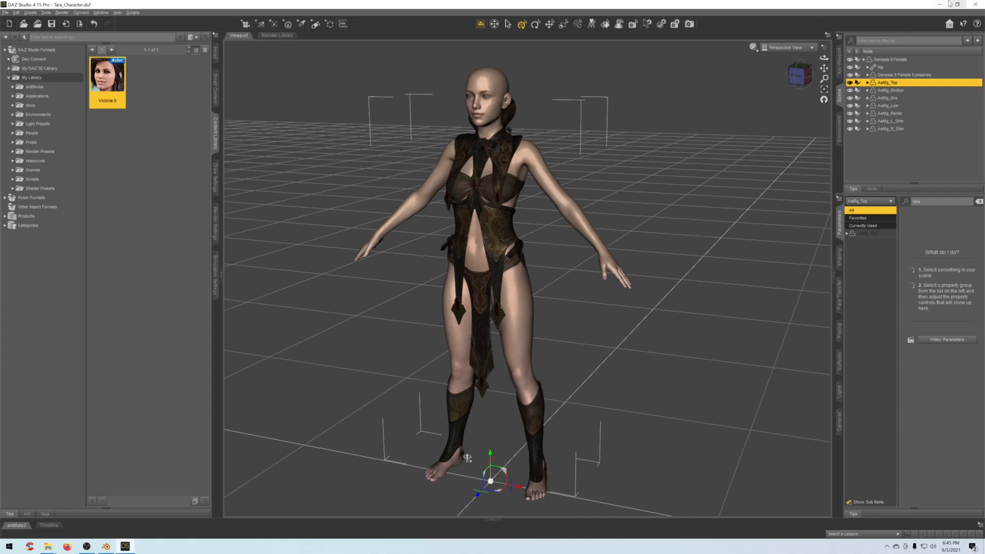
click(29, 134)
click(12, 133)
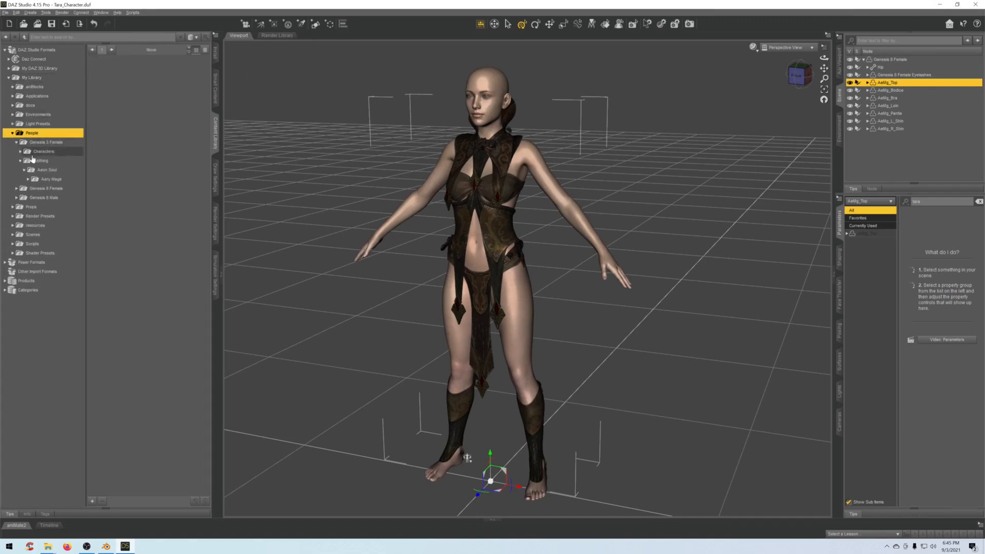
click(51, 179)
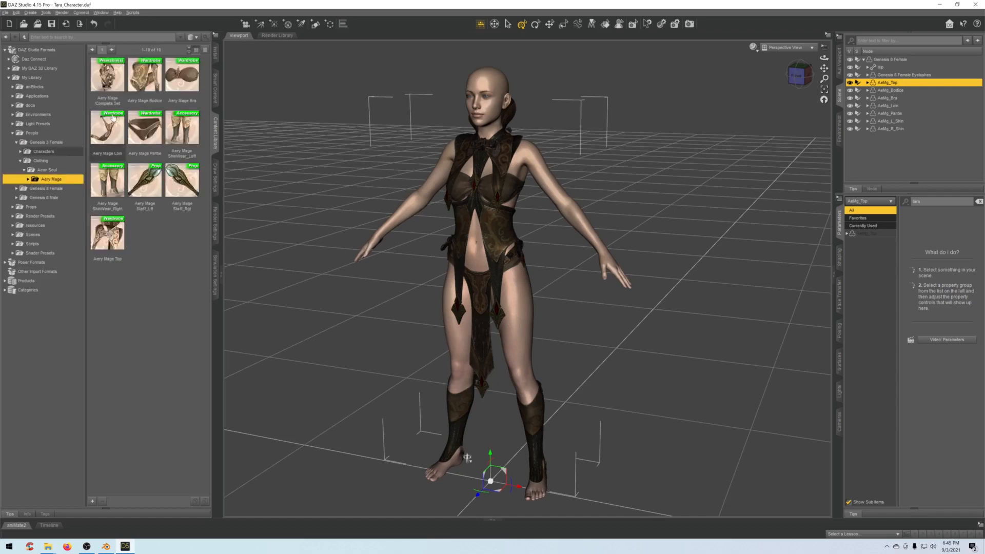
right_click(108, 78)
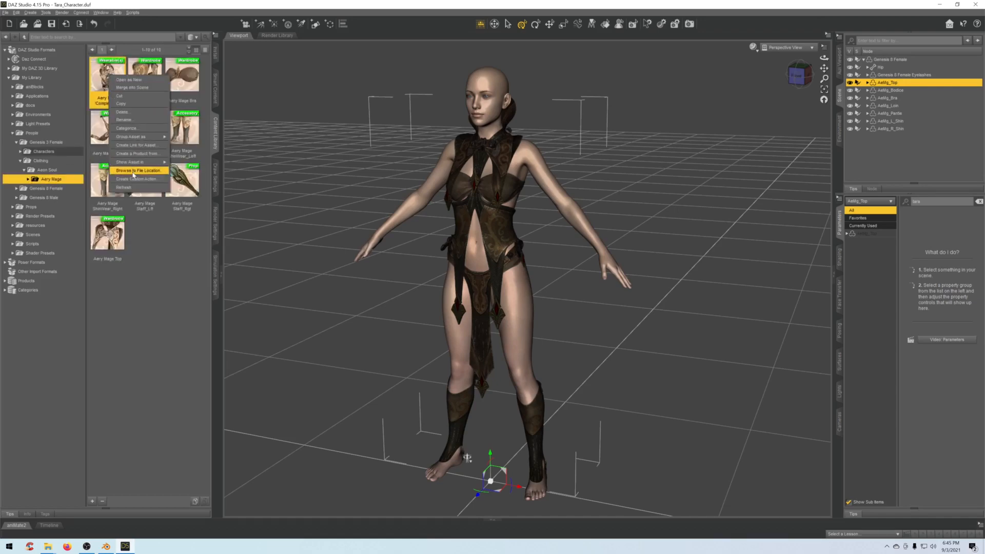
click(134, 171)
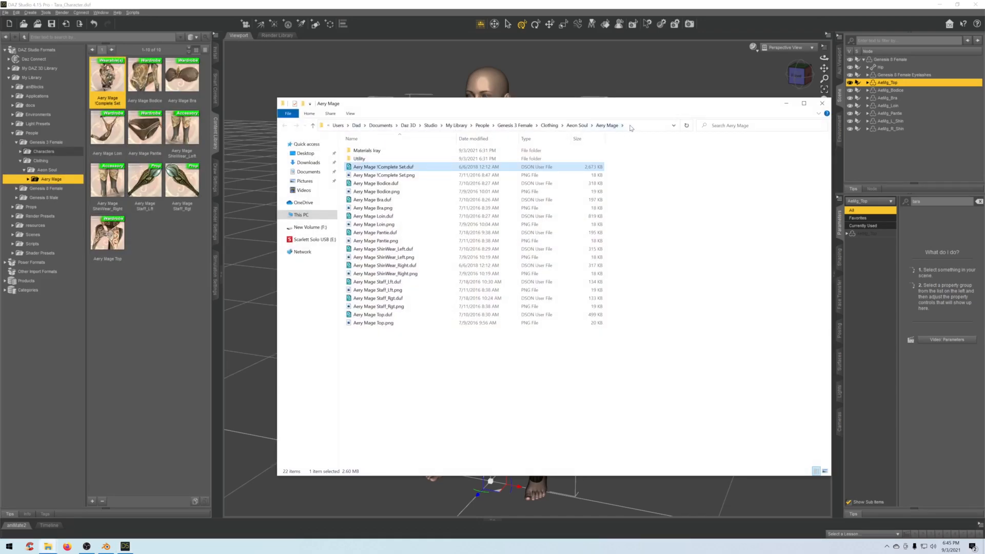
Go up from the Aery Mage folder to the My Library root folder to check the content directory's path.
click(312, 126)
click(313, 126)
click(313, 126)
click(312, 126)
click(313, 126)
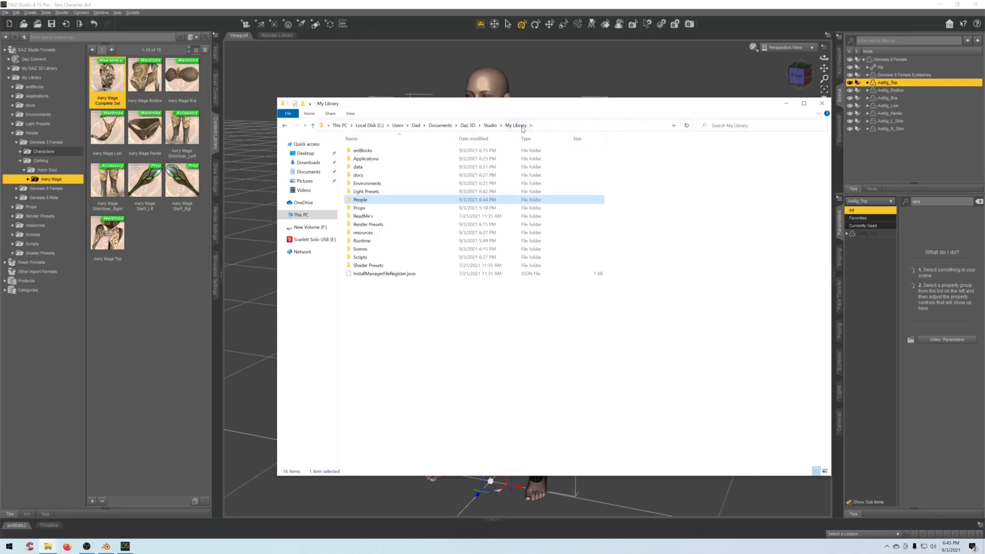
Reveal the My Library folder's full path, minimize DAZ Studio, and move the folder window so the desktop files are accessible.
click(538, 126)
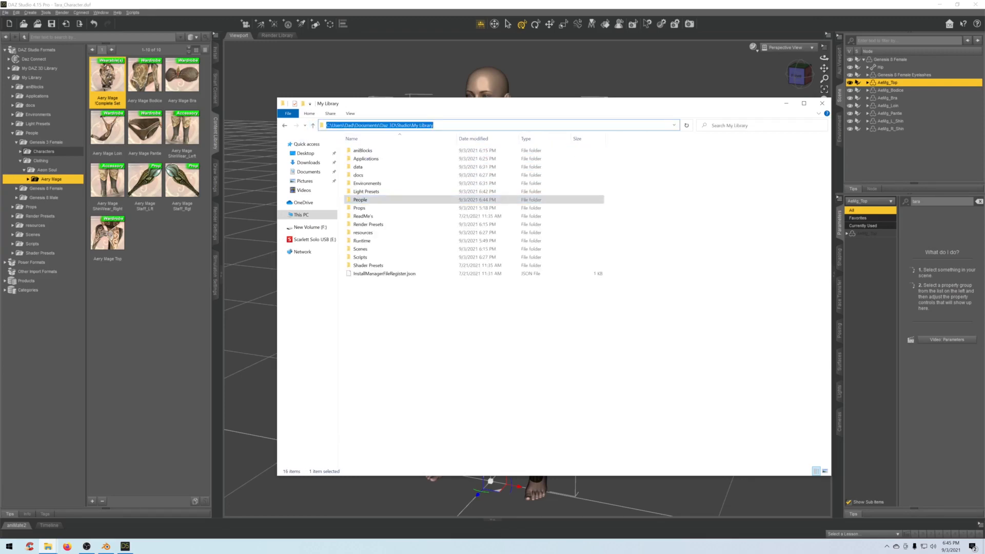
click(937, 5)
drag(605, 102, 500, 32)
click(307, 267)
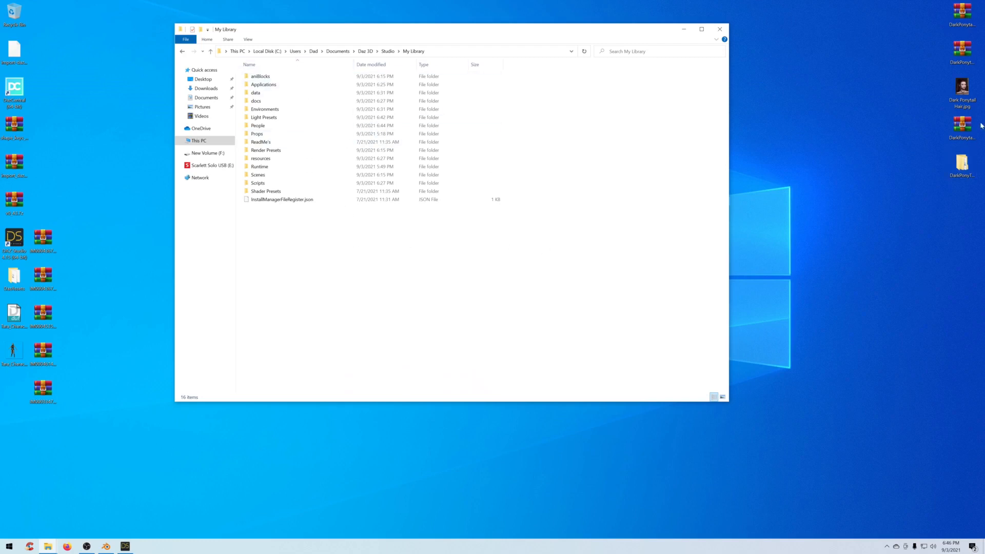
Preview the Dark Ponytail Hair.jpg image, close it, and copy all folders inside the desktop's DarkPonyTailHair folder.
double_click(961, 91)
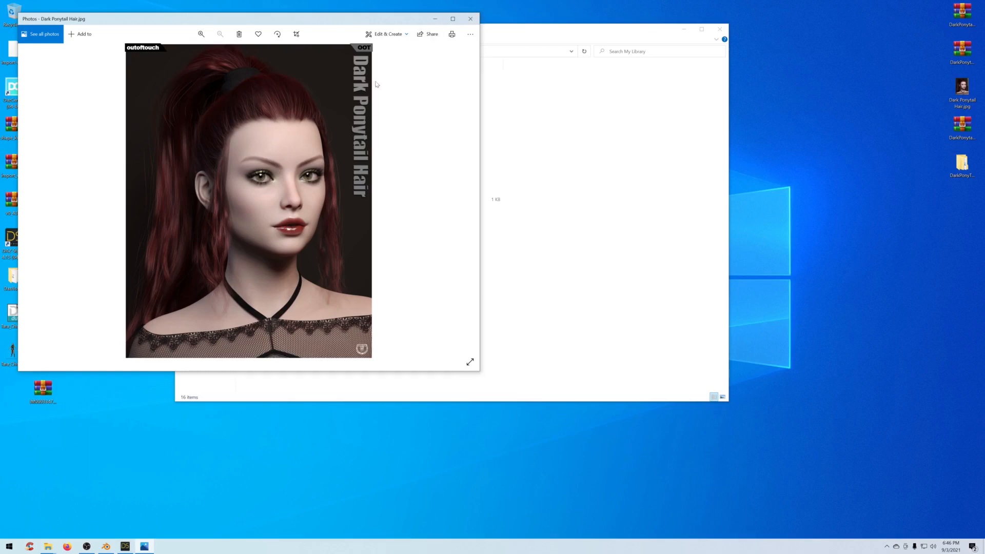
click(475, 16)
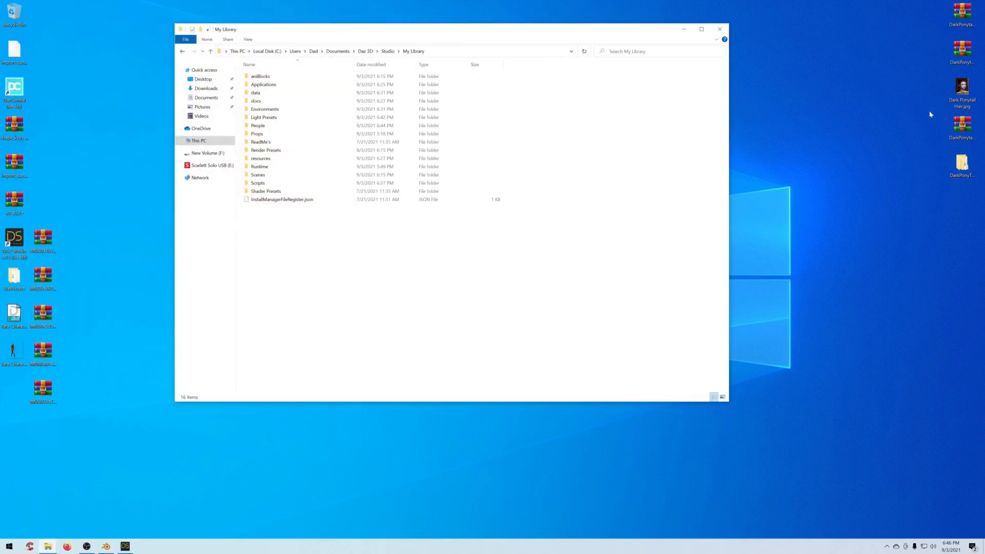
double_click(962, 164)
drag(411, 212, 367, 146)
right_click(371, 165)
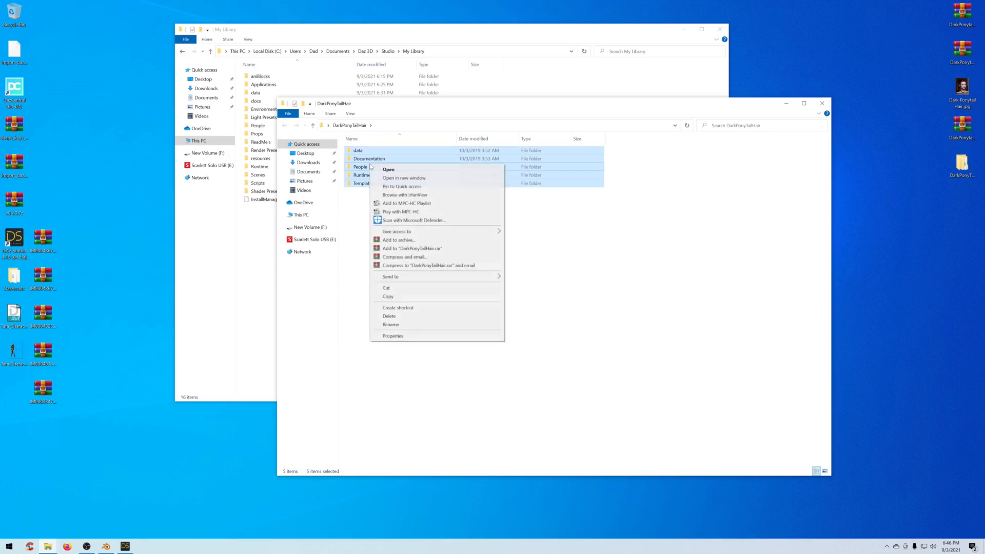
click(406, 296)
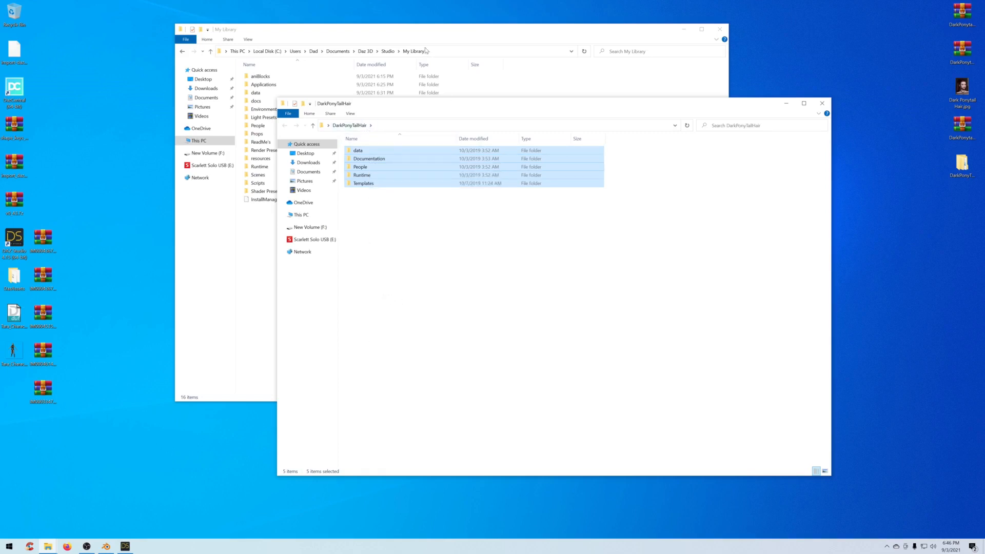
Paste the copied hair content folders into the DAZ My Library folder and close its window.
click(390, 34)
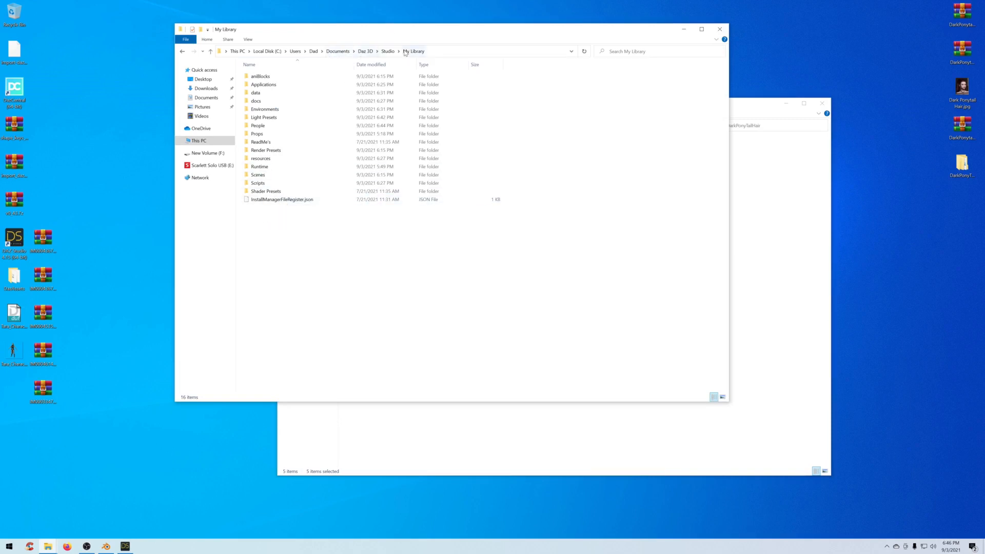
right_click(262, 235)
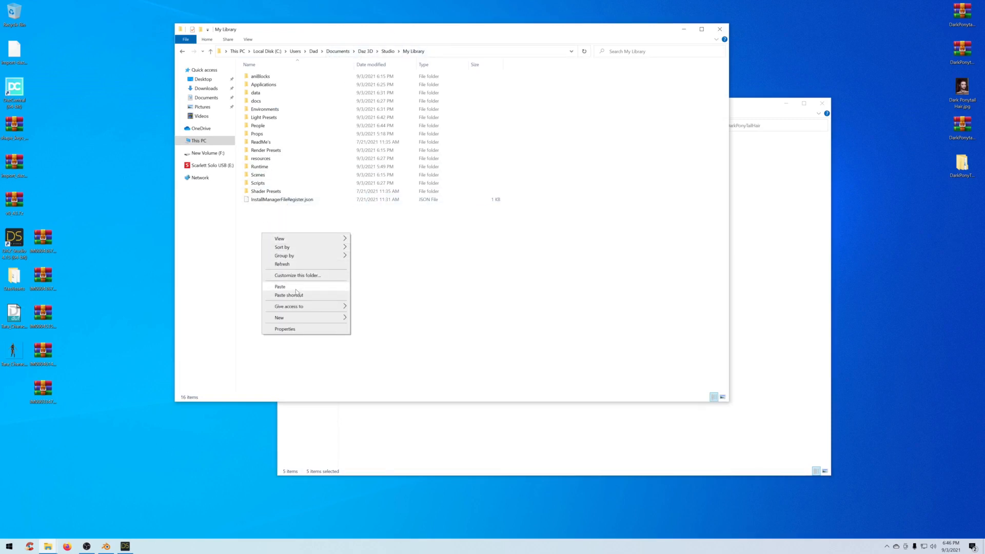
click(344, 282)
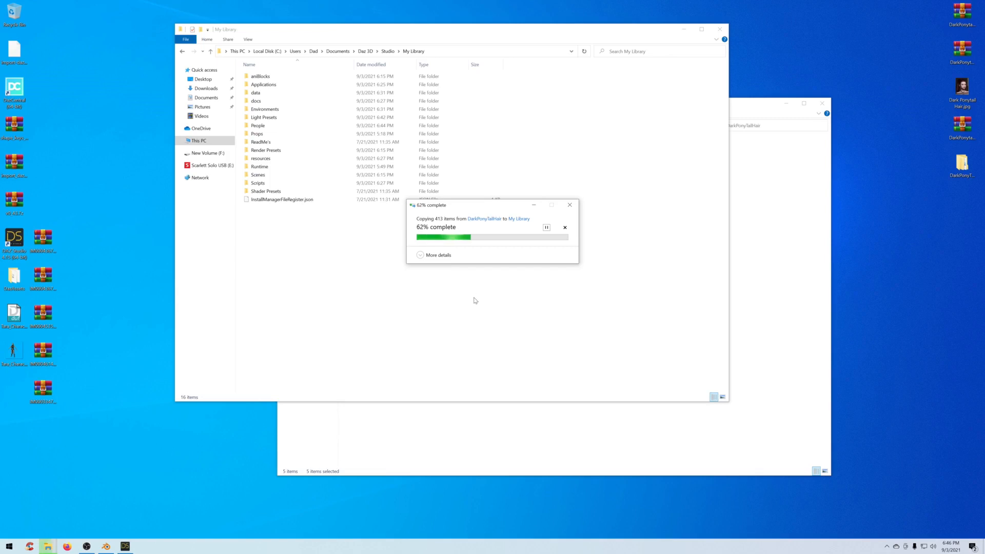
click(476, 247)
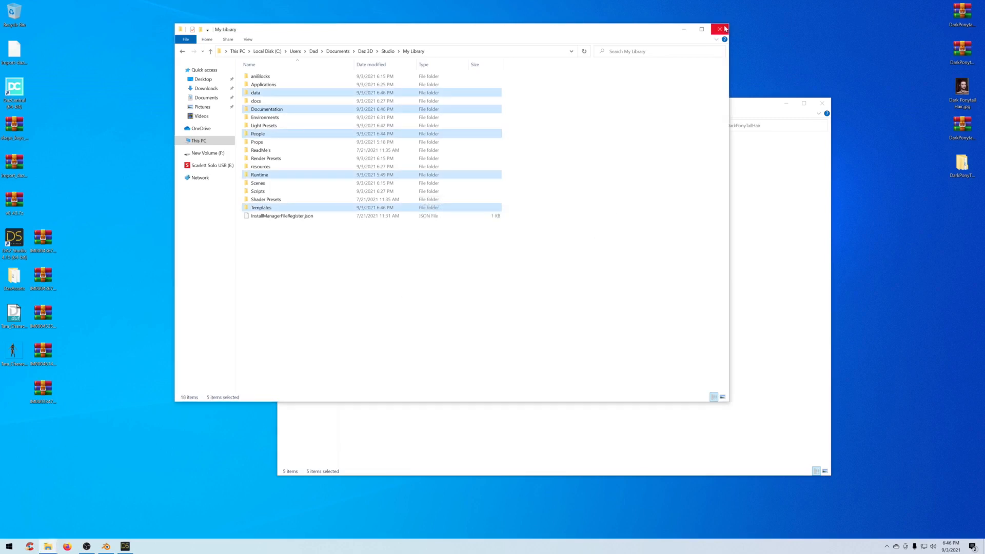
click(719, 29)
Switch to DAZ Studio and refresh the DAZ Studio Formats content tree.
click(125, 545)
click(29, 50)
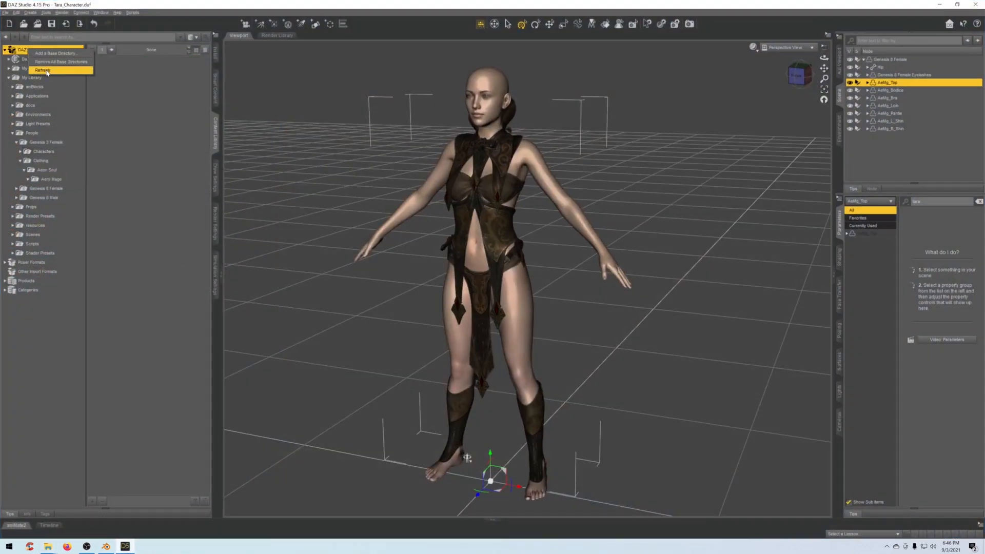
click(5, 50)
click(5, 49)
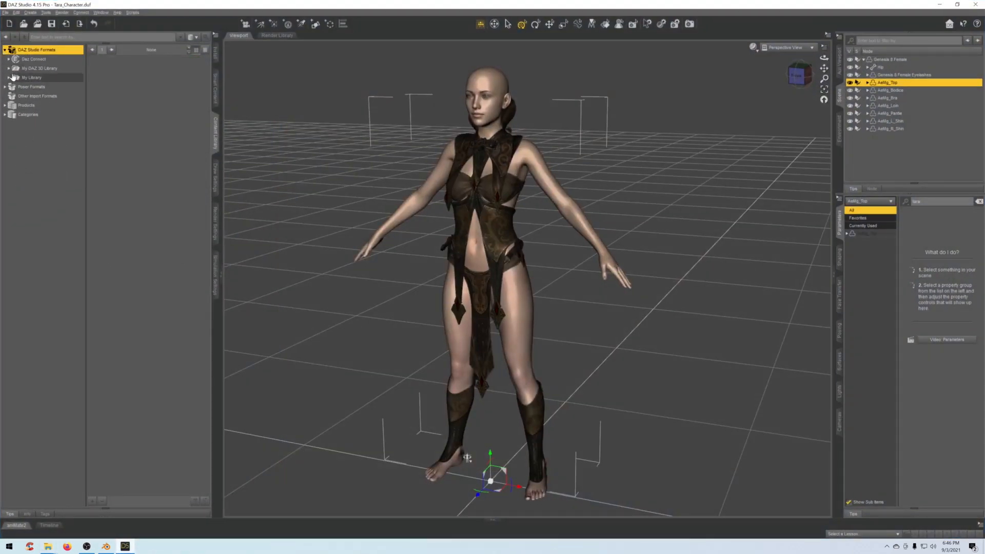
Browse My Library to People > Genesis 8 Female > Hair and open the Dark Ponytail Hair folder.
click(9, 78)
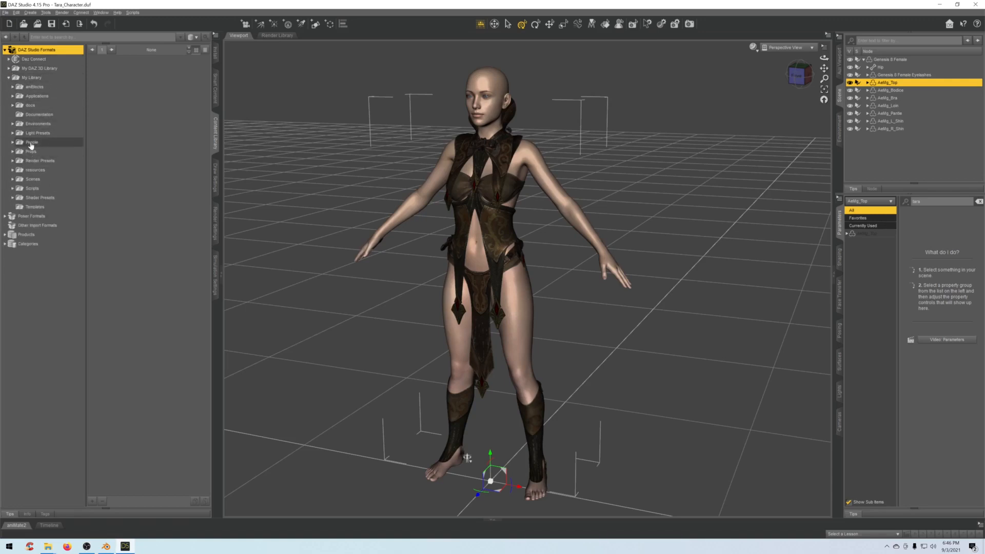
click(12, 143)
click(16, 160)
click(37, 207)
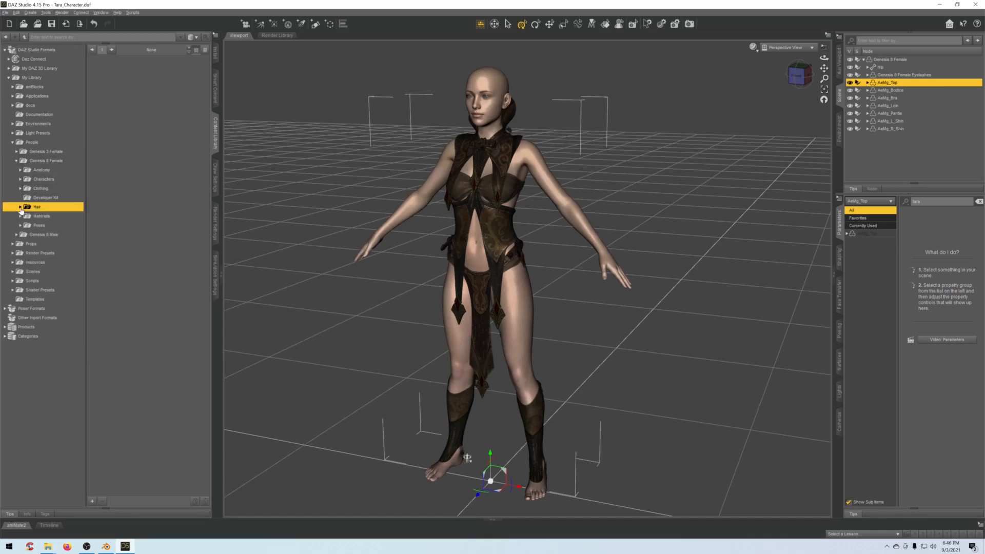
click(20, 207)
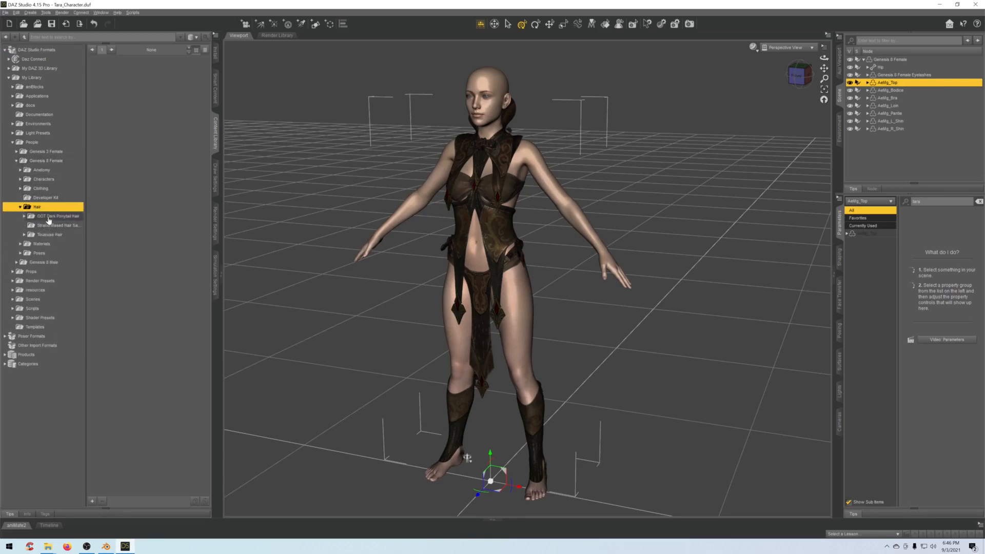
click(56, 216)
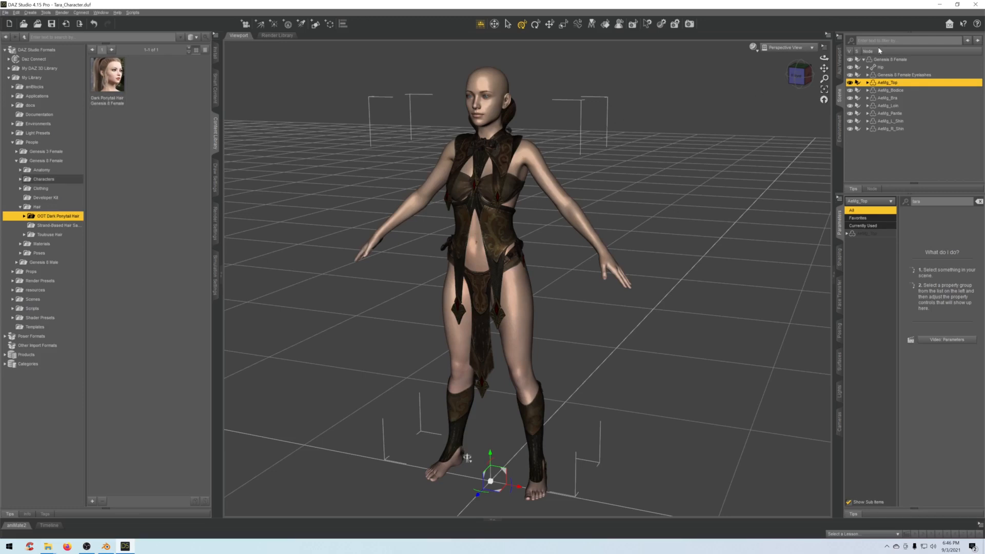
Load the Dark Ponytail Hair onto the Genesis 8 Female figure and collapse the Hair folder.
click(898, 59)
double_click(114, 81)
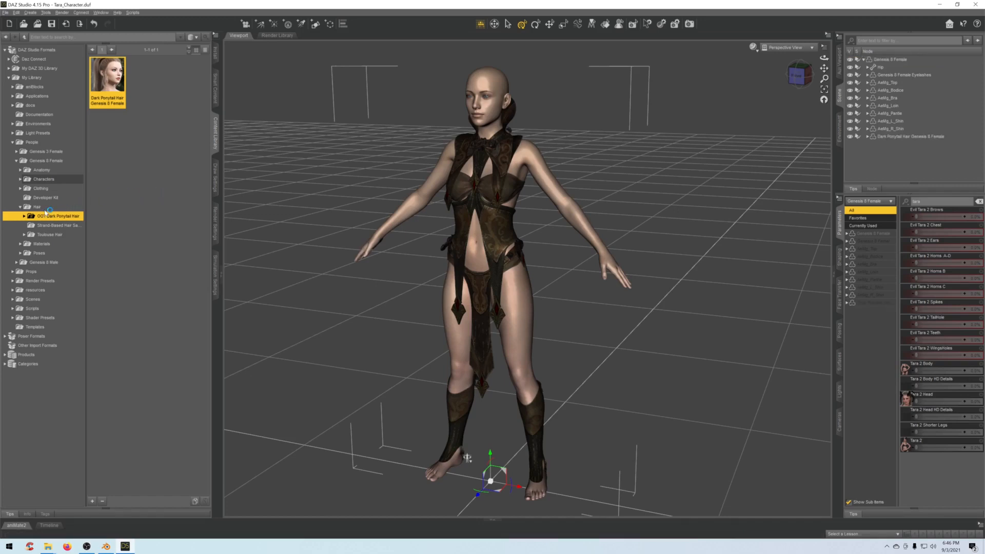
click(21, 206)
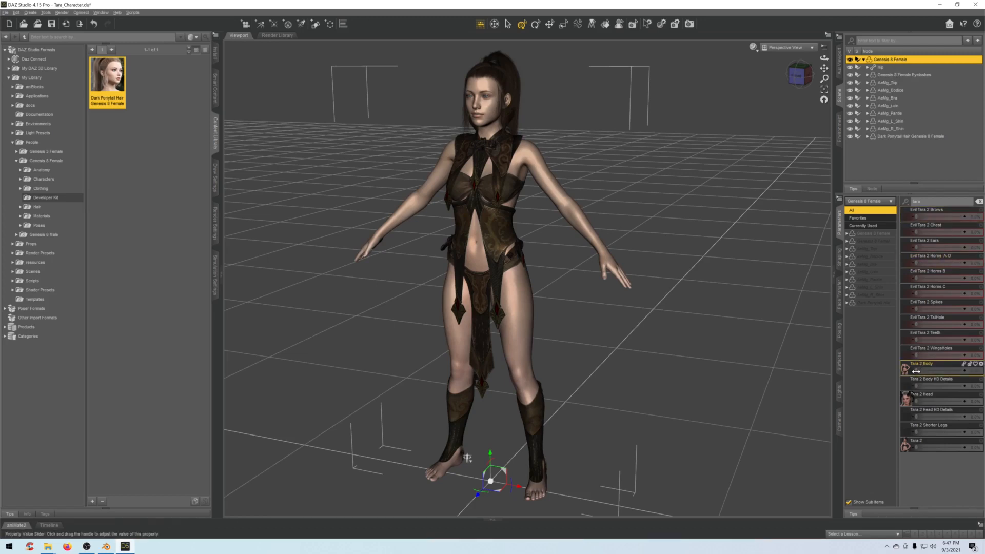
Set the Tara 2 Body, Tara 2 Head and Tara 2 morphs to 100% and try the Tara 2 Shorter Legs morph.
drag(915, 371, 965, 371)
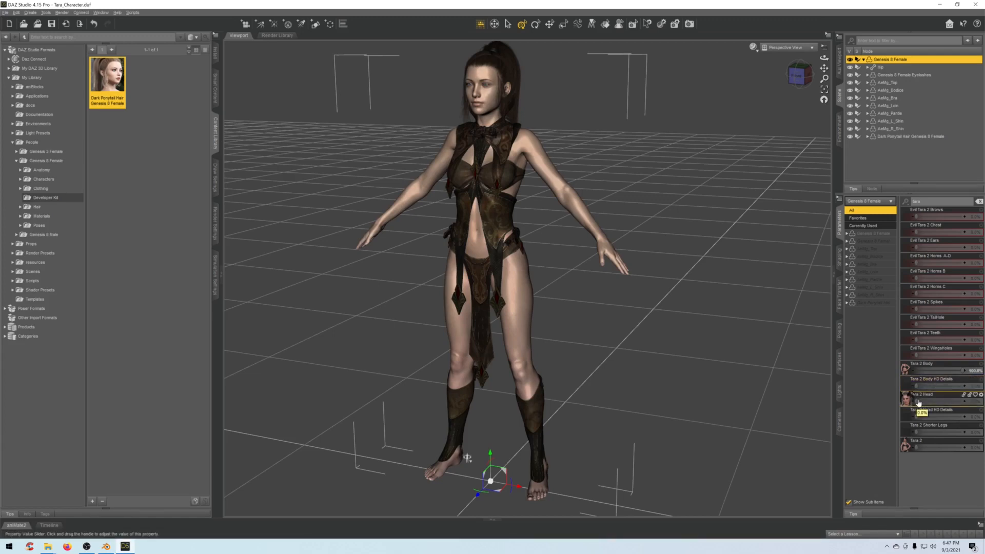
drag(915, 400, 934, 405)
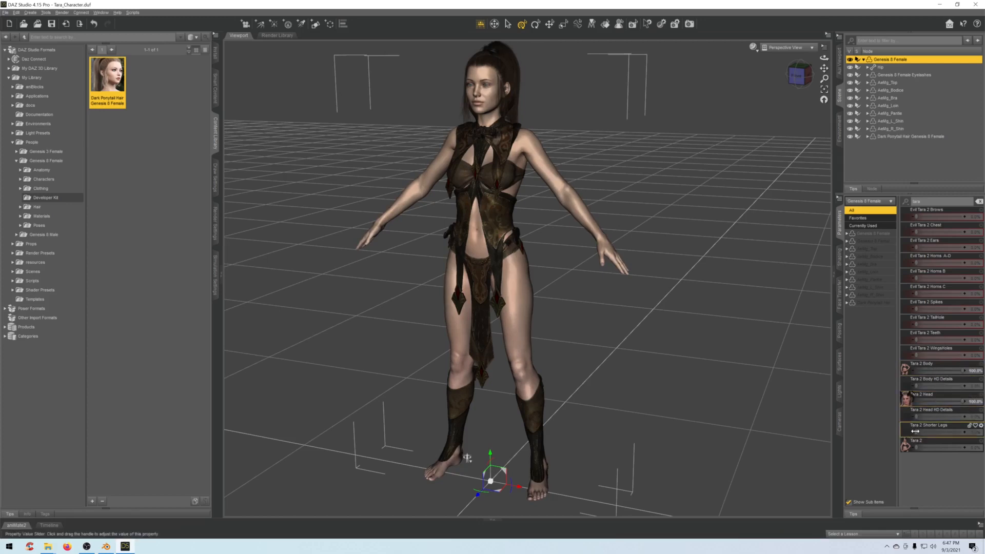
drag(917, 448, 938, 447)
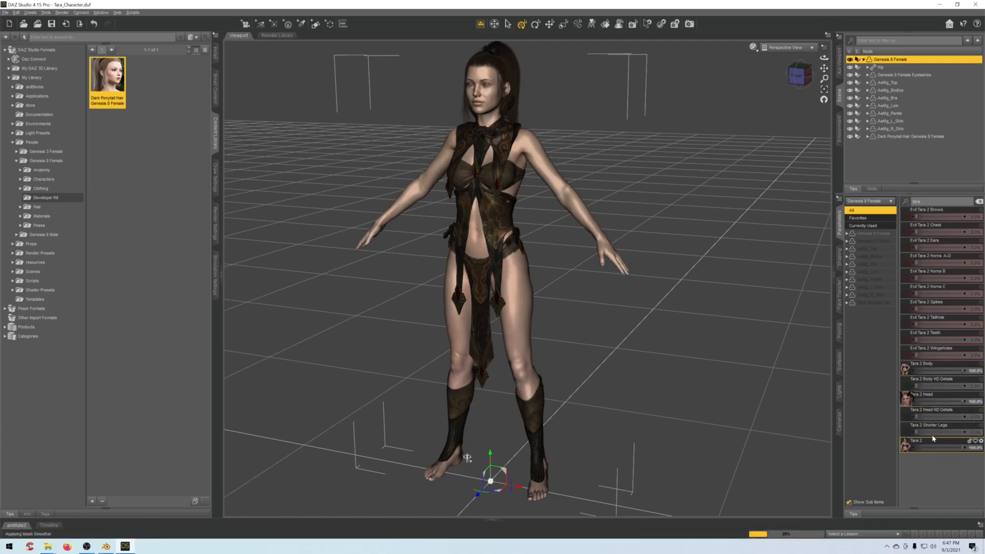
drag(915, 431, 981, 425)
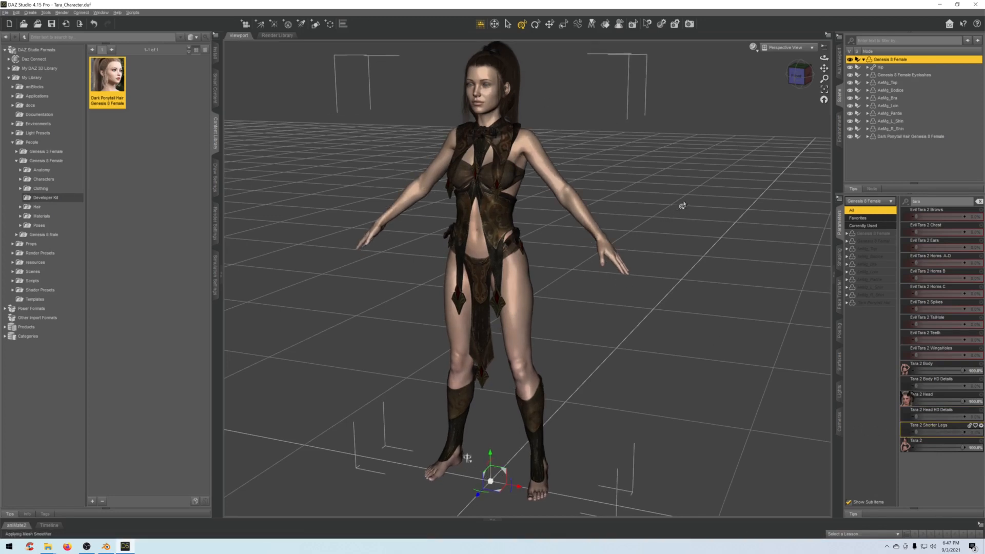
Try the Evil Tara 2 Brows morph, and set Evil Tara 2 Ears, Horns A-D, Wingsholes and Teeth to 100%.
scroll(710, 241, up, 2)
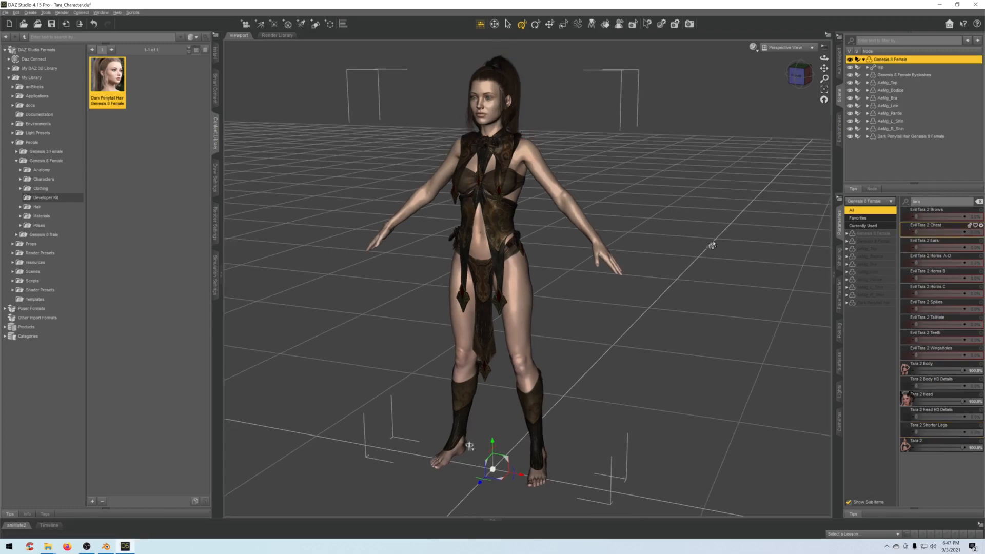
drag(824, 68, 824, 151)
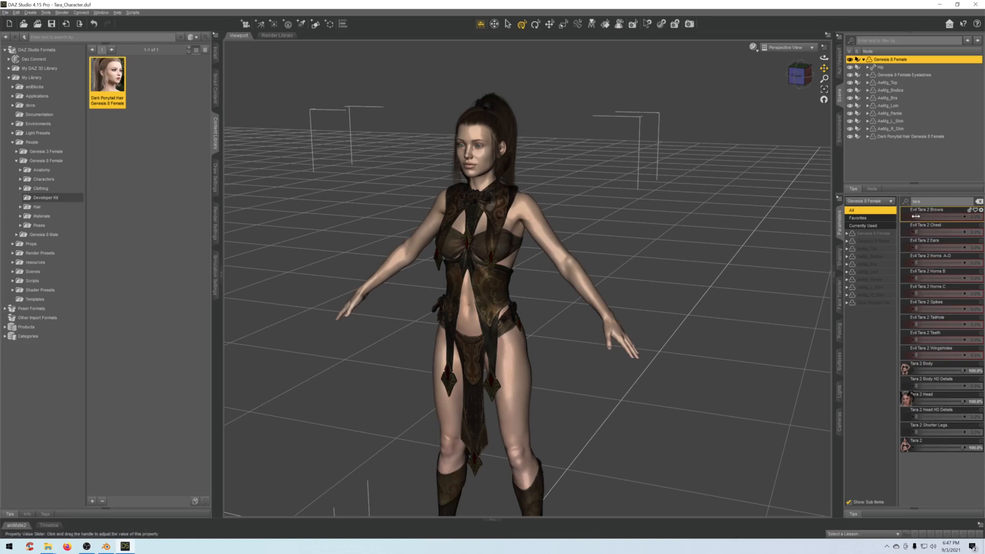
drag(915, 216, 982, 217)
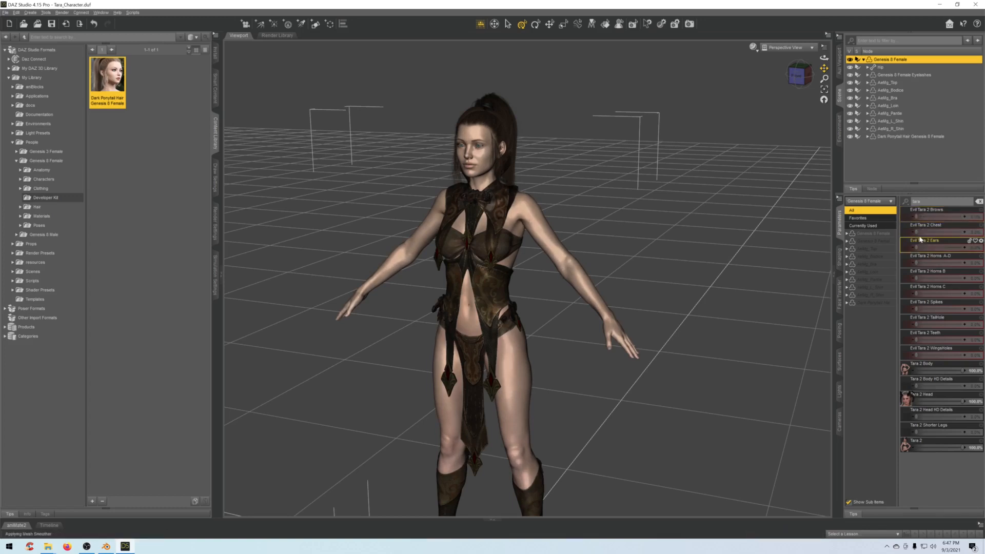
drag(915, 247, 981, 247)
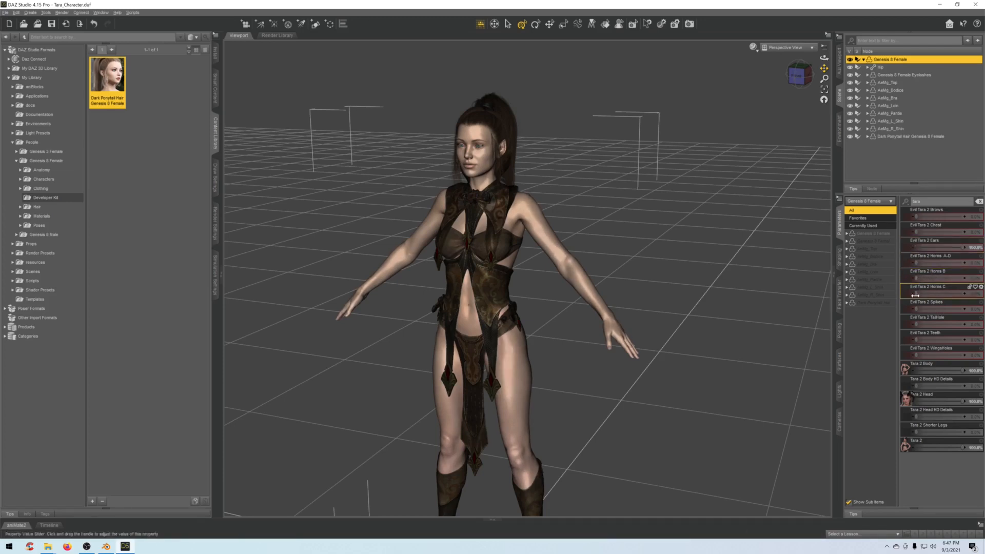
drag(915, 262, 928, 262)
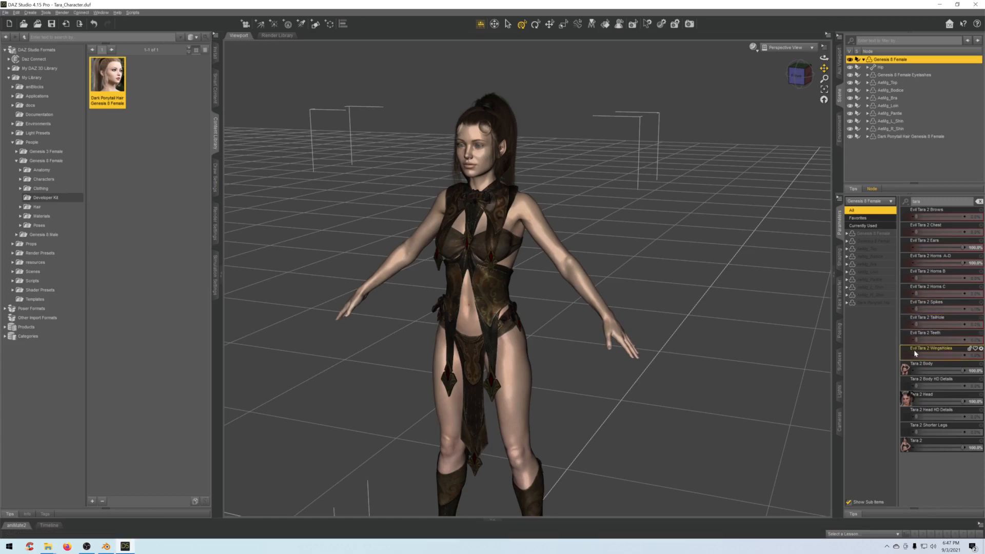
drag(915, 353, 972, 354)
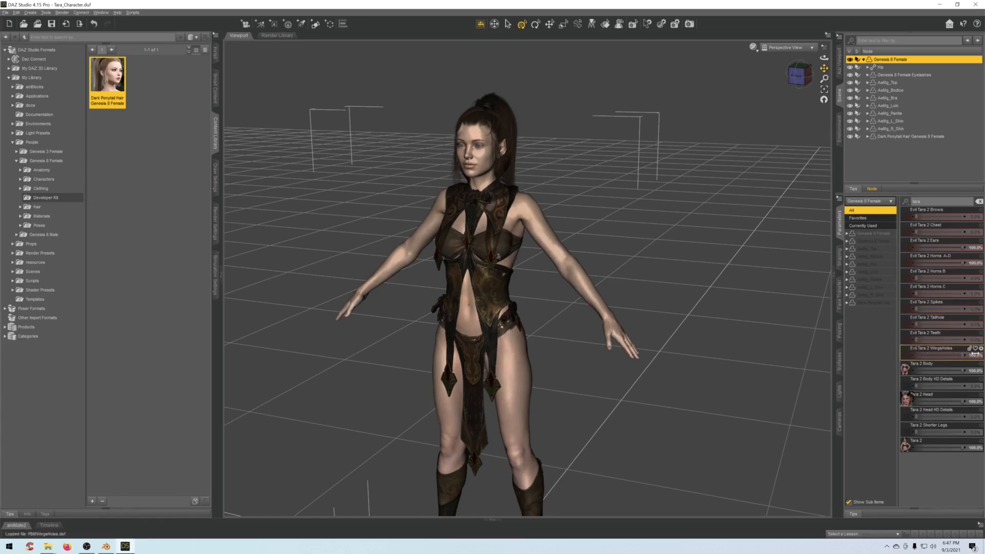
drag(914, 339, 973, 340)
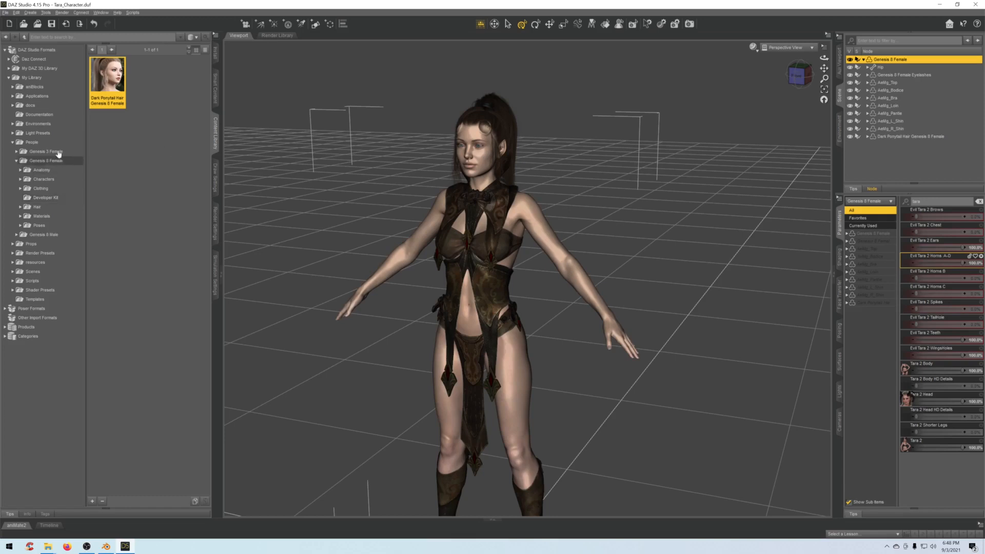
Browse Genesis 8 Female's Characters to Tara 2 > Iray and open the 0 Evil Stuff materials folder.
click(20, 180)
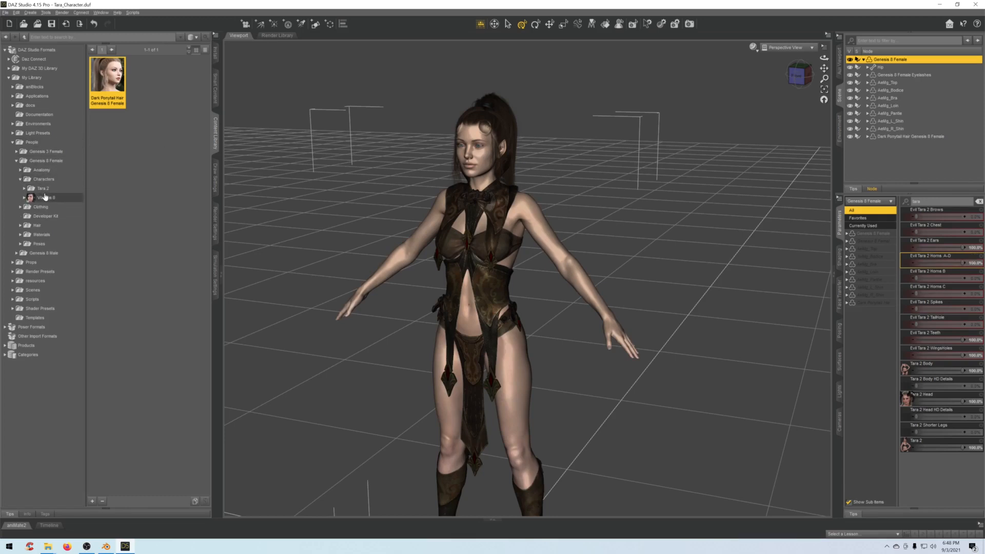
click(24, 188)
click(34, 207)
click(28, 207)
click(54, 216)
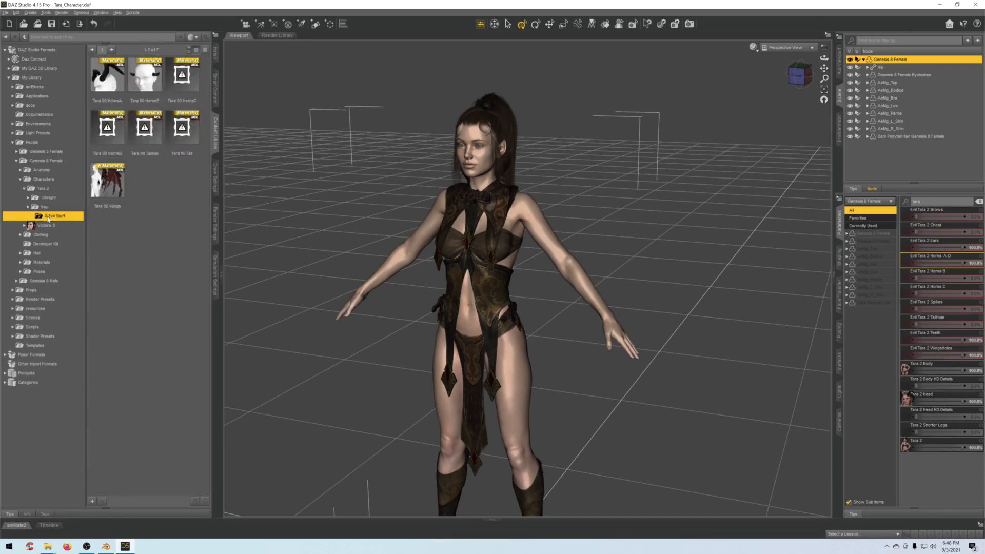
Select the Tara 00 HornsD material preset and turn the view to face the figure from the front.
click(108, 134)
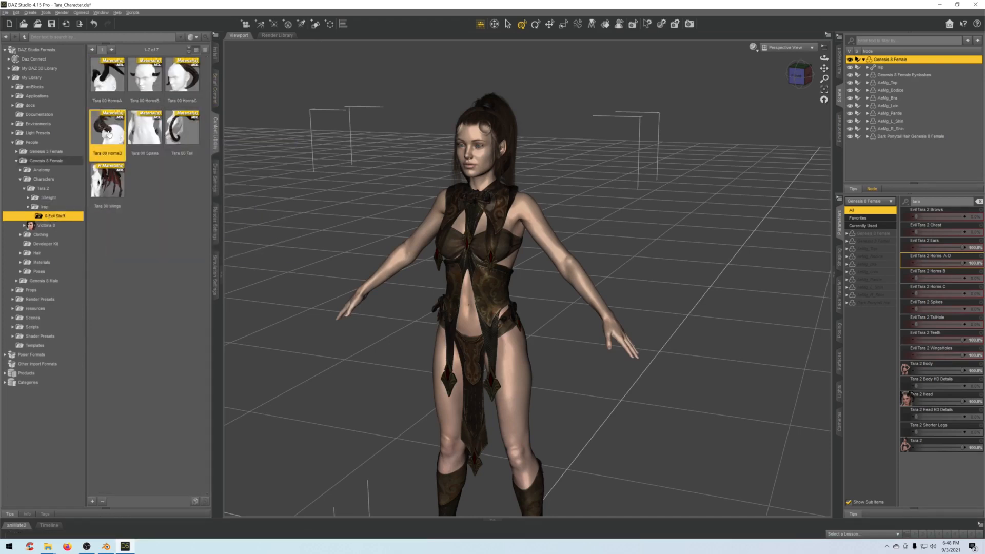
mouse_move(109, 135)
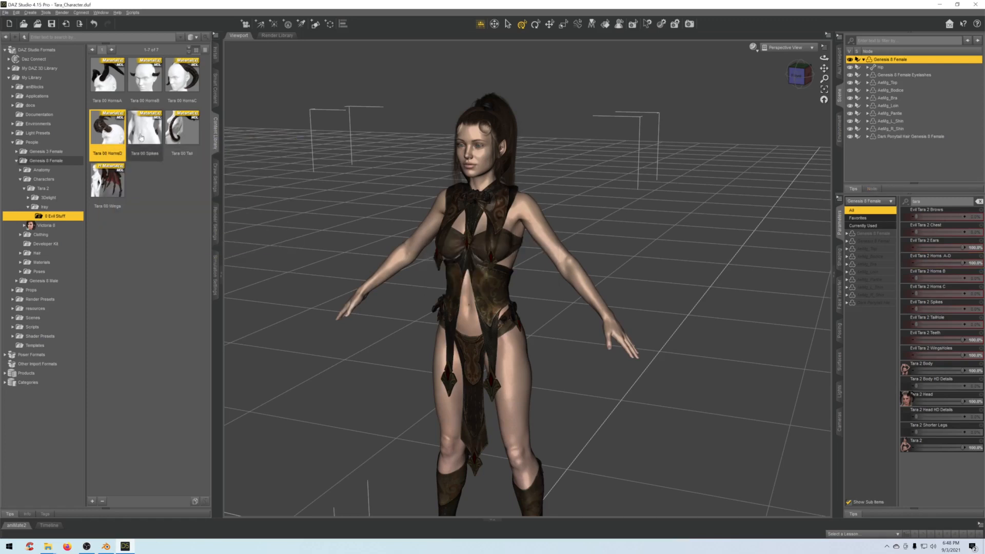
scroll(343, 198, up, 2)
scroll(339, 200, down, 4)
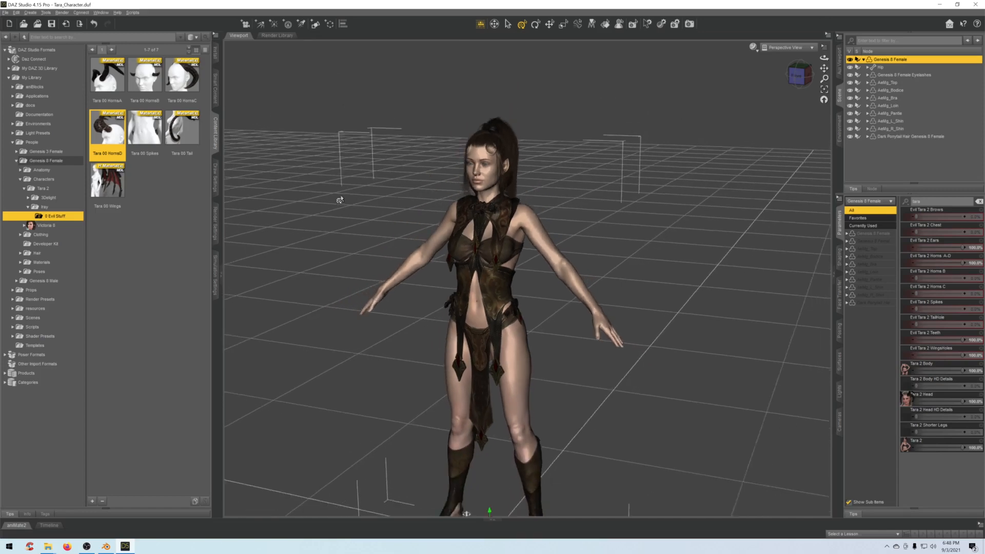
mouse_move(812, 80)
mouse_down()
mouse_move(770, 79)
mouse_move(811, 78)
mouse_up()
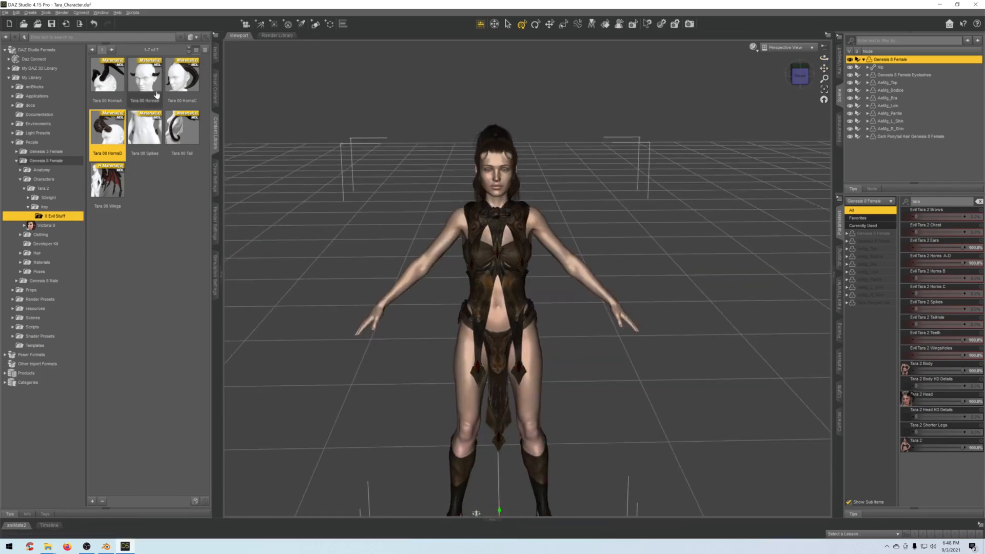
Add the Tara 00 HornsD and Tara 00 Wings attachments from the Tara 2 character folder to the Genesis 8 Female figure.
click(44, 179)
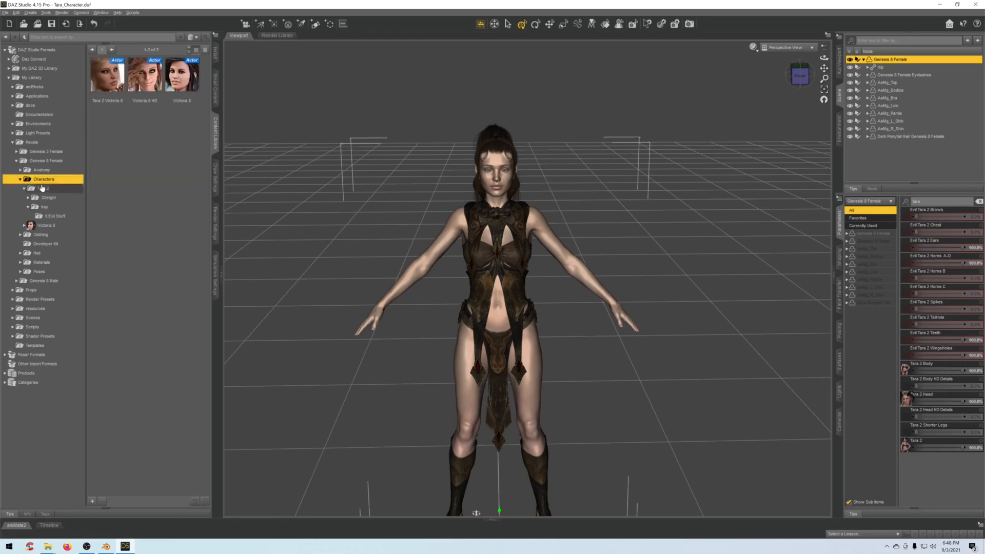
click(42, 189)
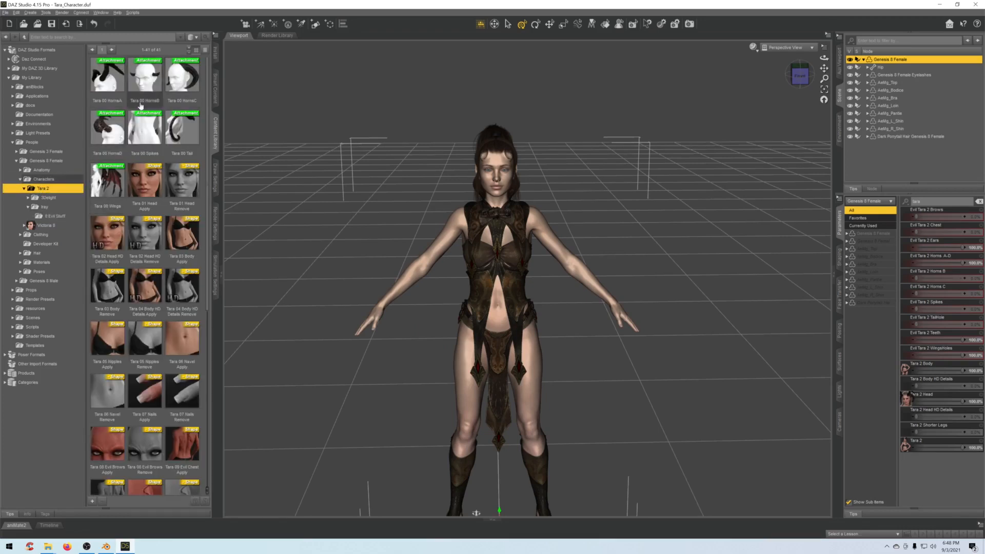
double_click(108, 133)
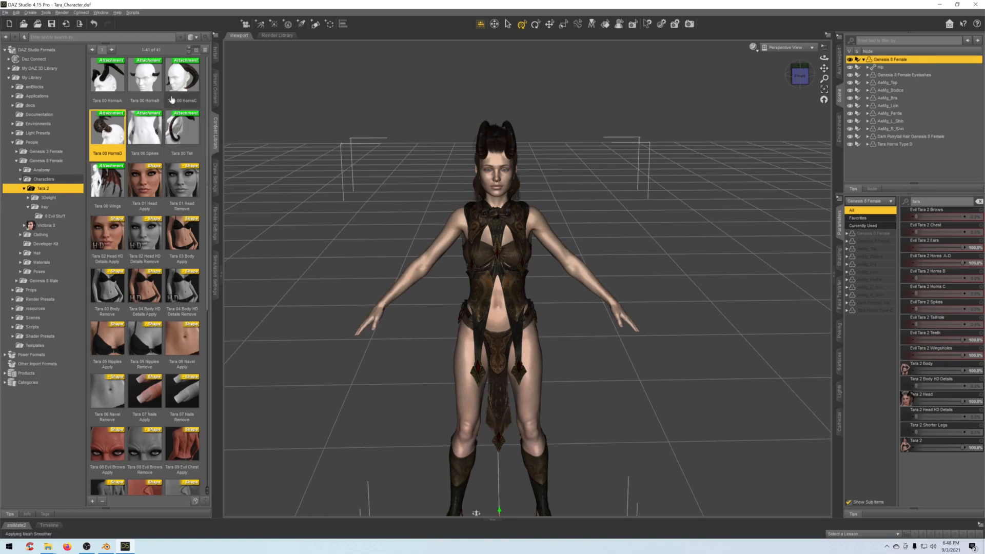
double_click(111, 182)
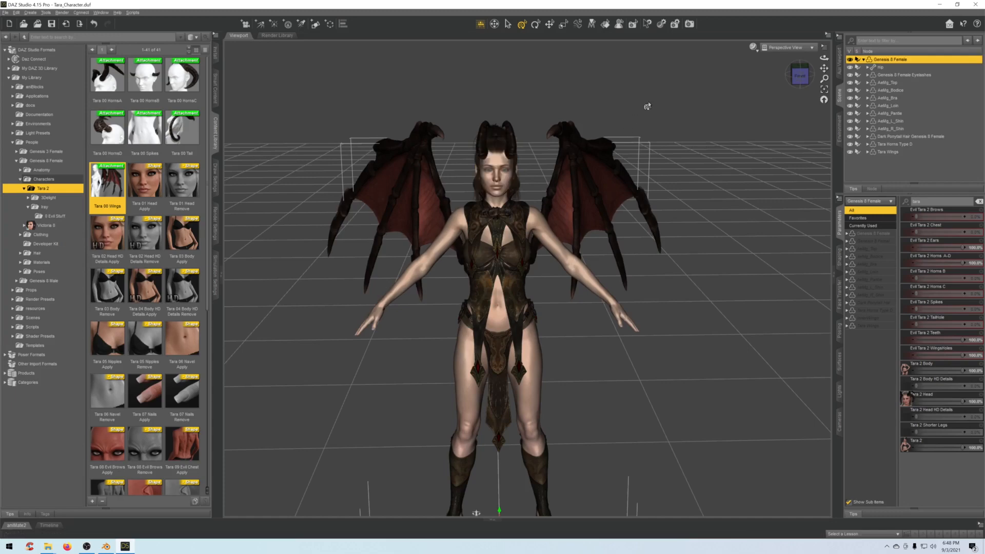
mouse_move(824, 58)
mouse_down()
mouse_move(707, 59)
mouse_move(823, 67)
mouse_up()
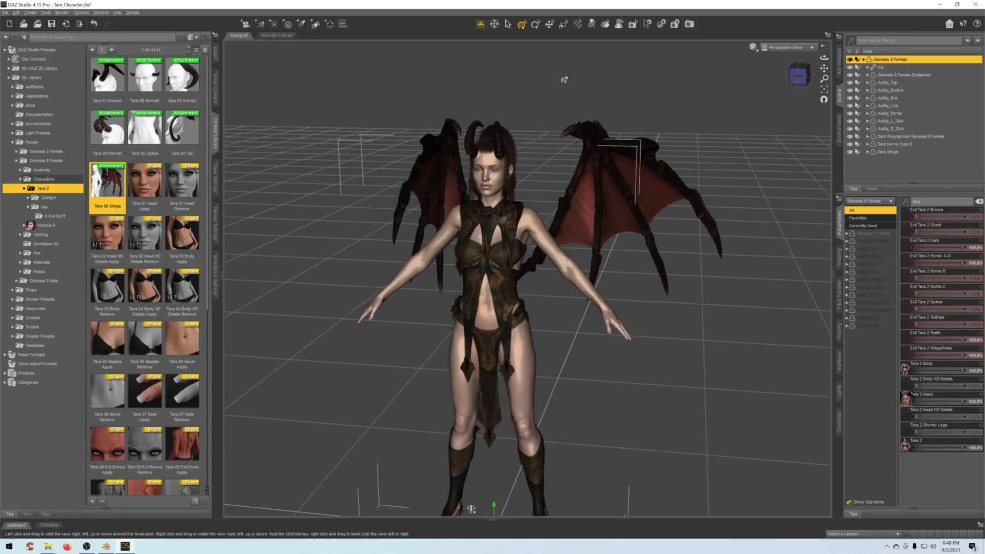
Apply the Tara 2 Iray materials Tara 01 All MAT, Tara 02 Face MU 02 MAT and Tara 03 Face Lips 01 MAT to the figure.
click(45, 207)
scroll(183, 253, down, 6)
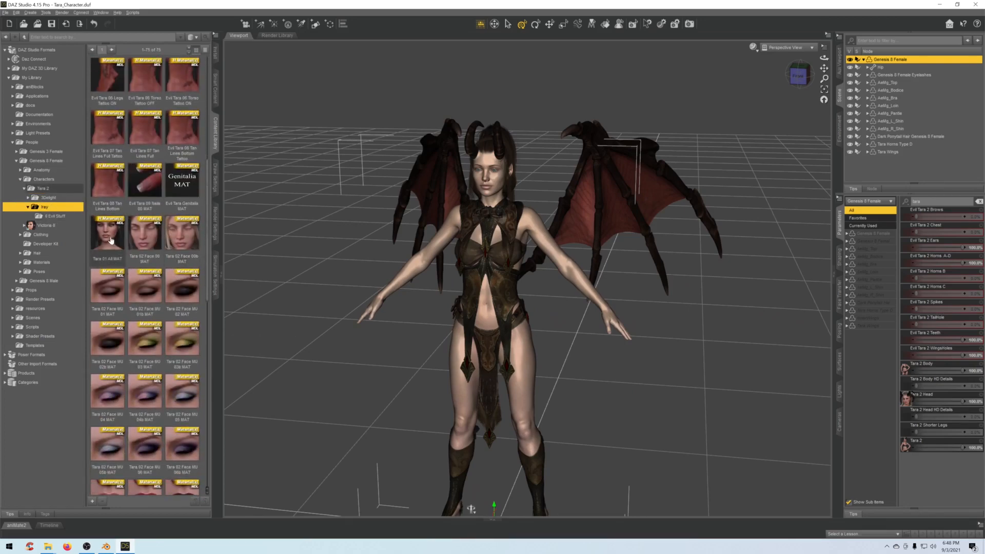
double_click(111, 240)
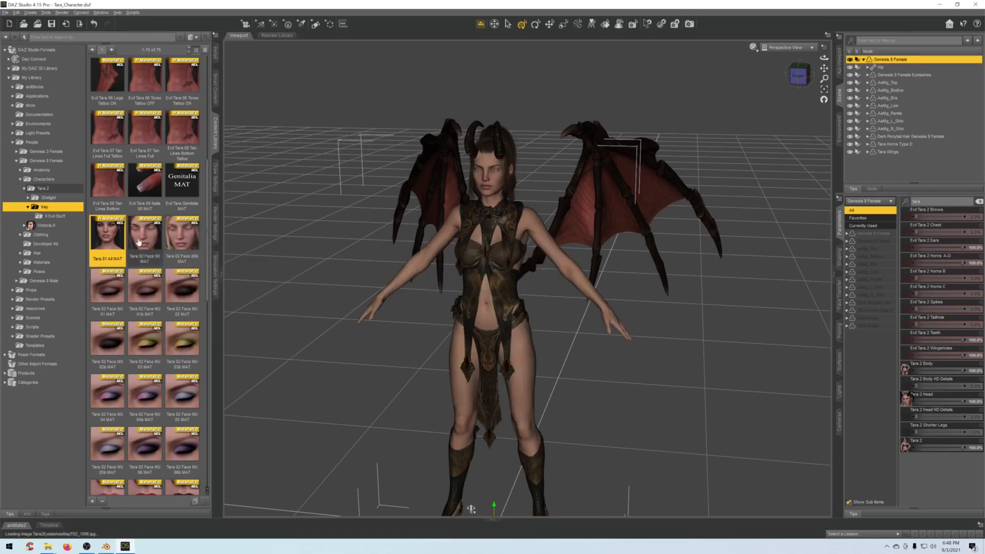
scroll(156, 244, down, 3)
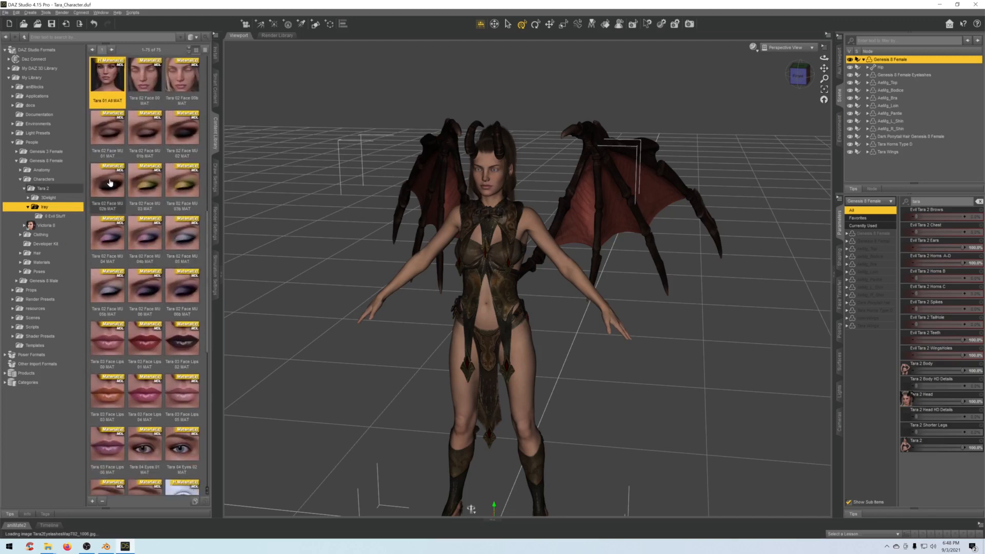
mouse_move(180, 135)
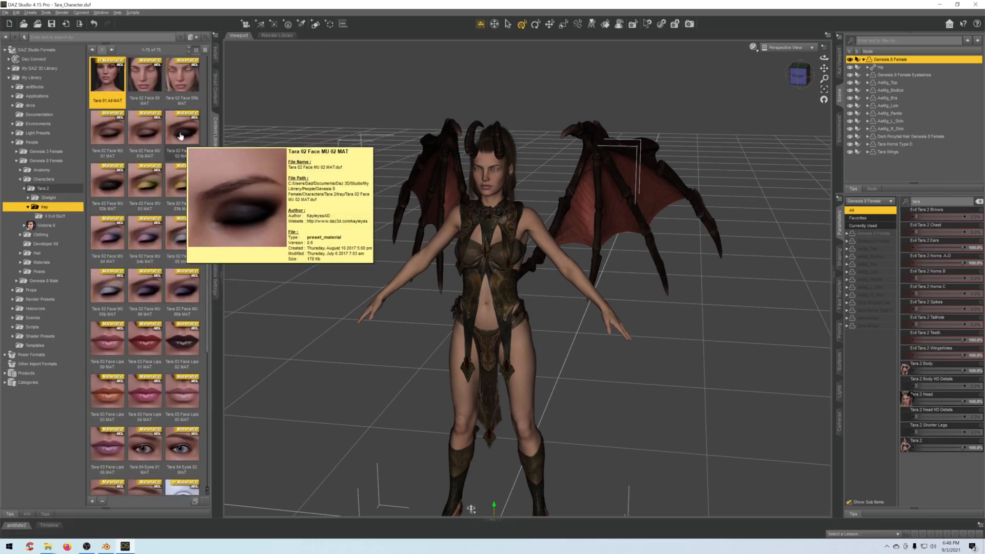
double_click(181, 136)
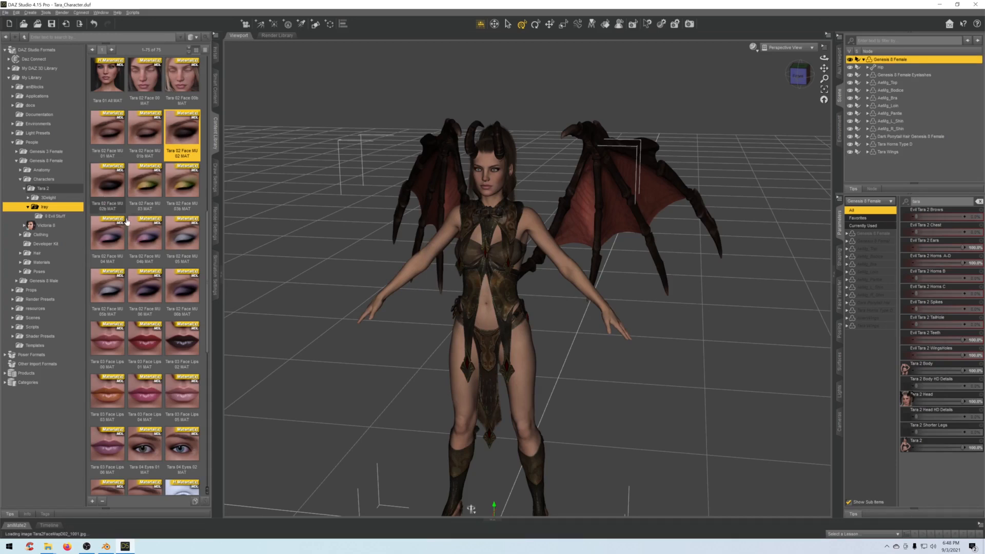
scroll(114, 206, down, 3)
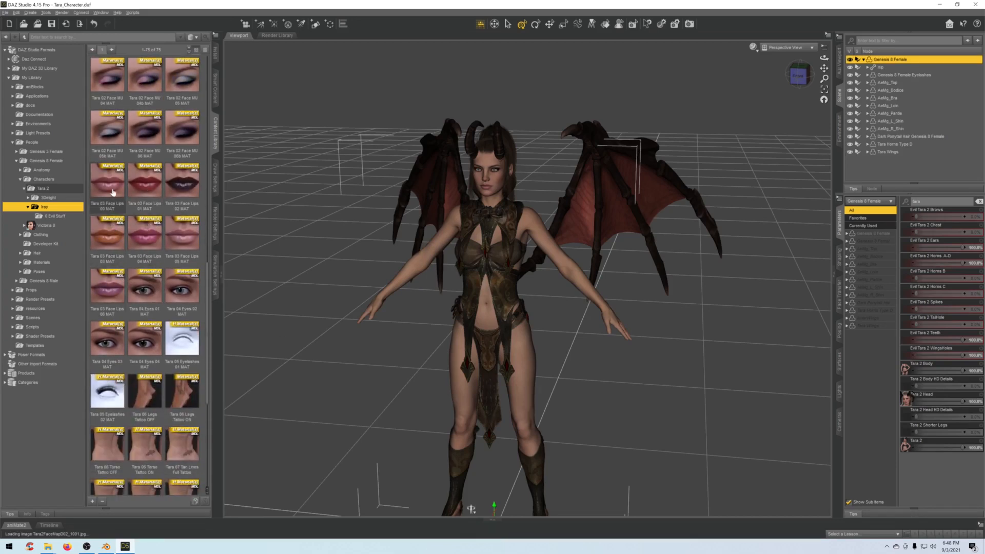
double_click(148, 185)
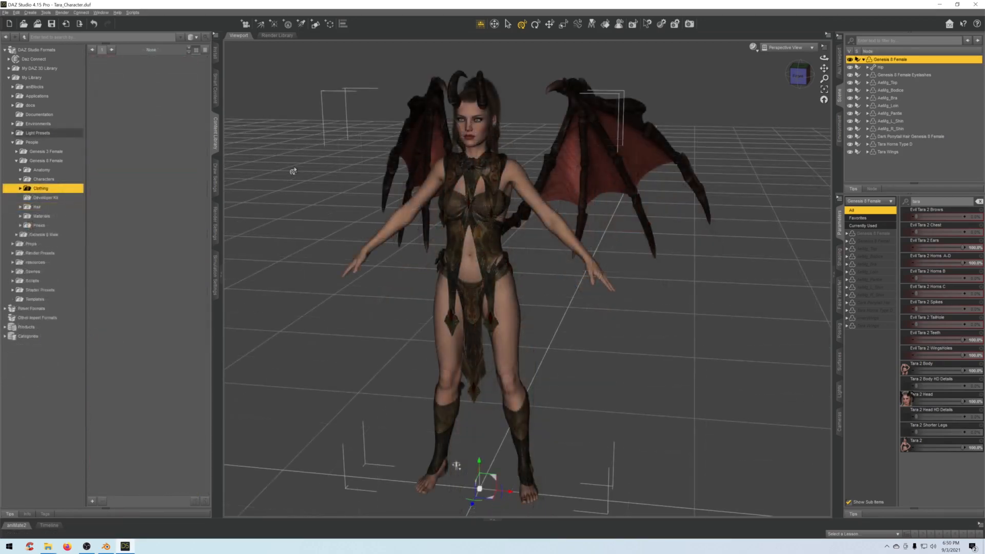
Load Fantasy Throne Room Iray Preload from the Iray folder of Fantasy Throne Room under Environments > Architecture.
click(13, 124)
click(31, 133)
click(16, 133)
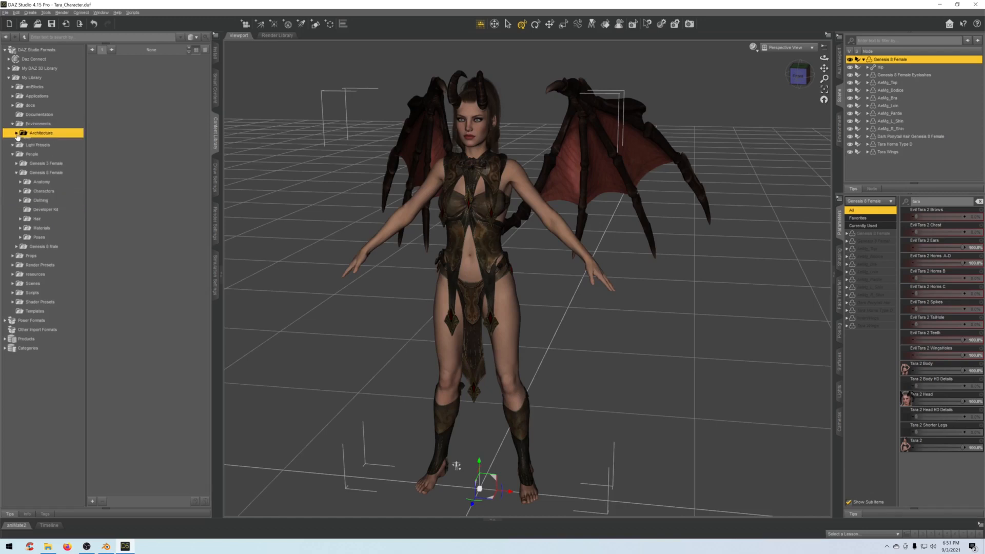
click(41, 143)
double_click(45, 143)
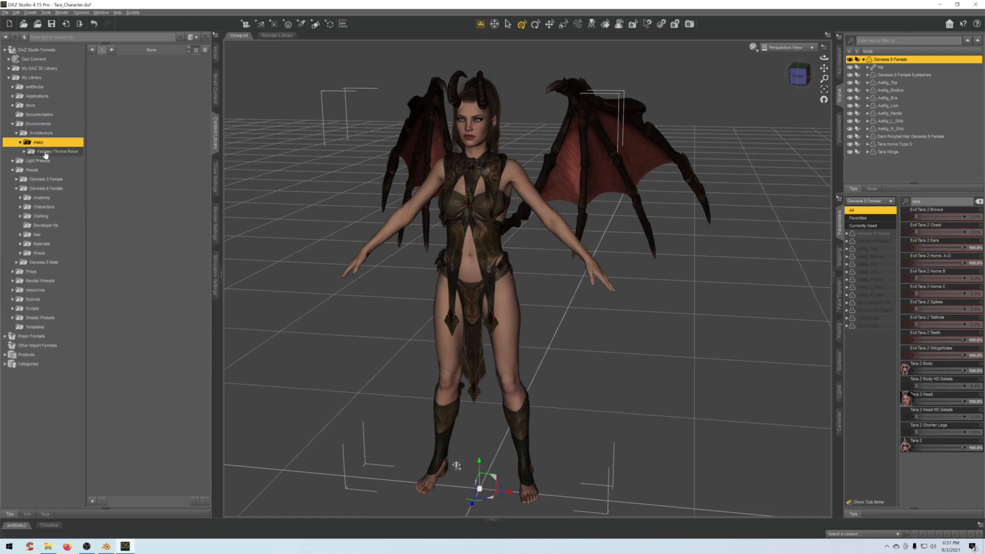
click(48, 151)
click(23, 152)
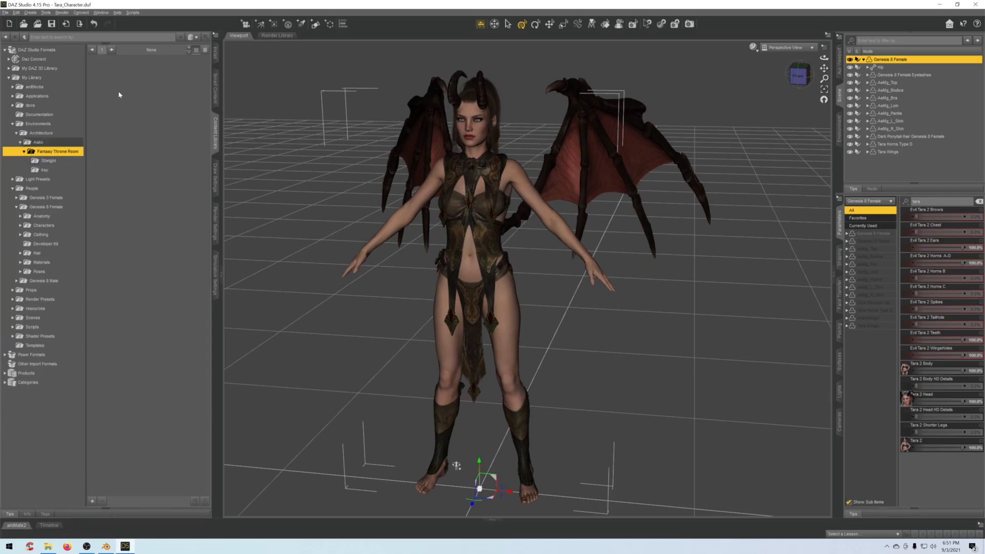
click(45, 170)
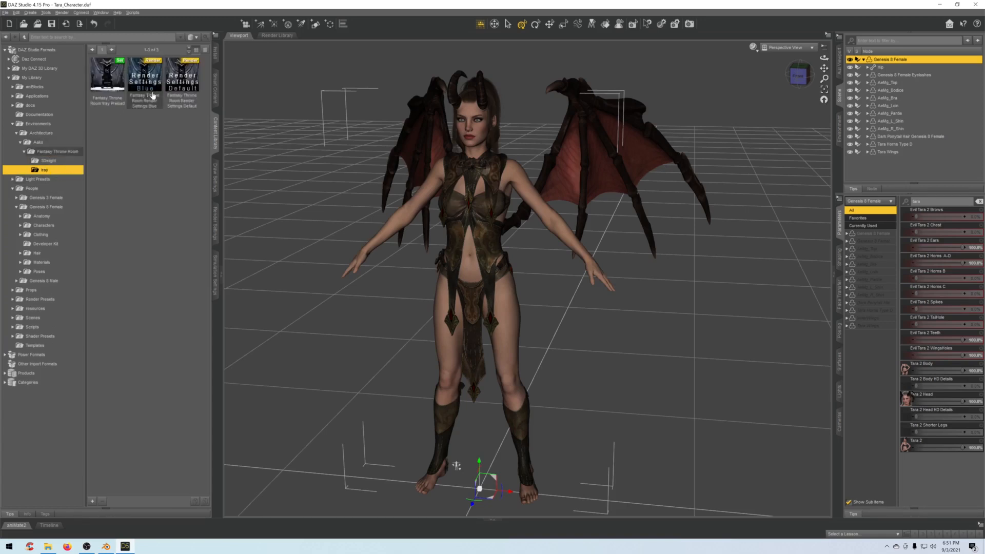
double_click(109, 81)
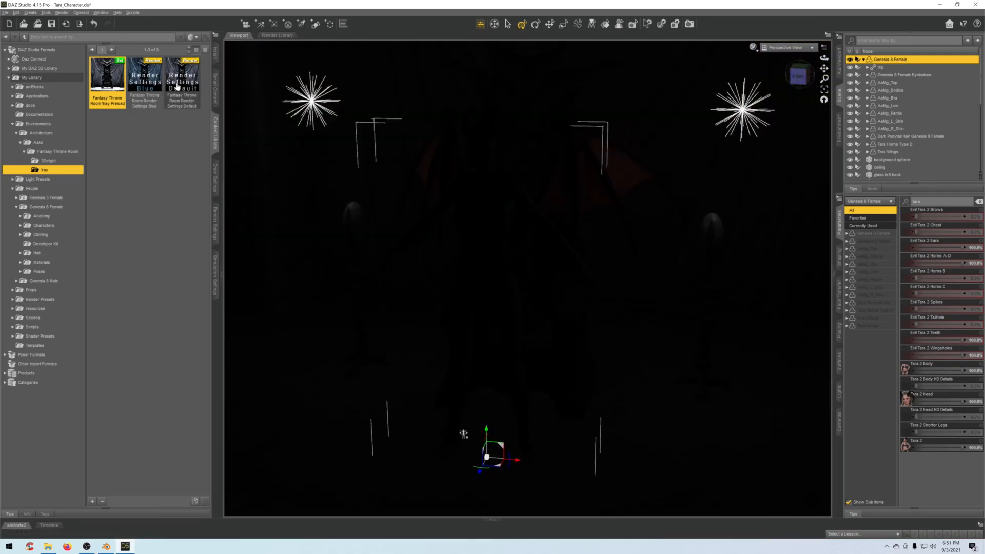
Apply the Fantasy Throne Room Render Settings Default preset and switch off Preview Lights.
click(177, 86)
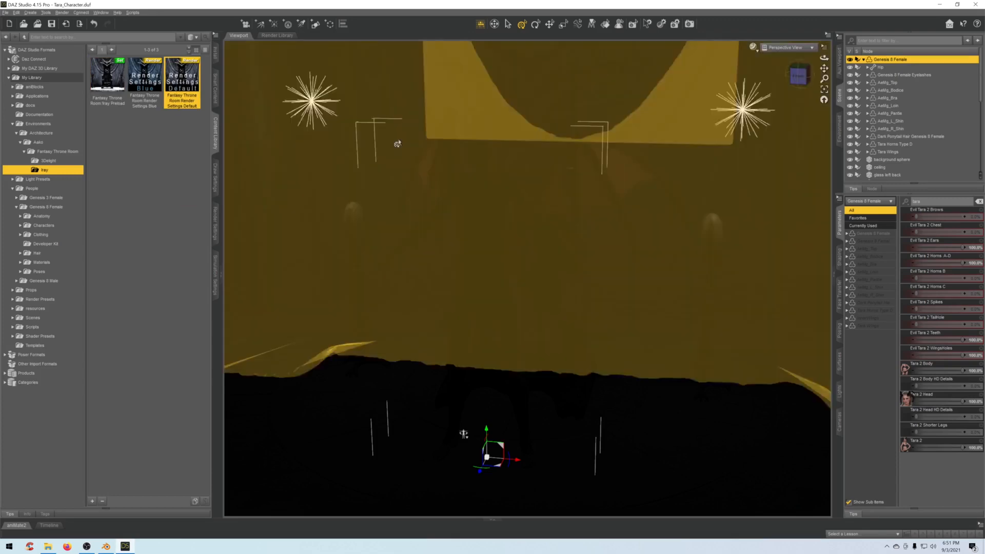
click(100, 13)
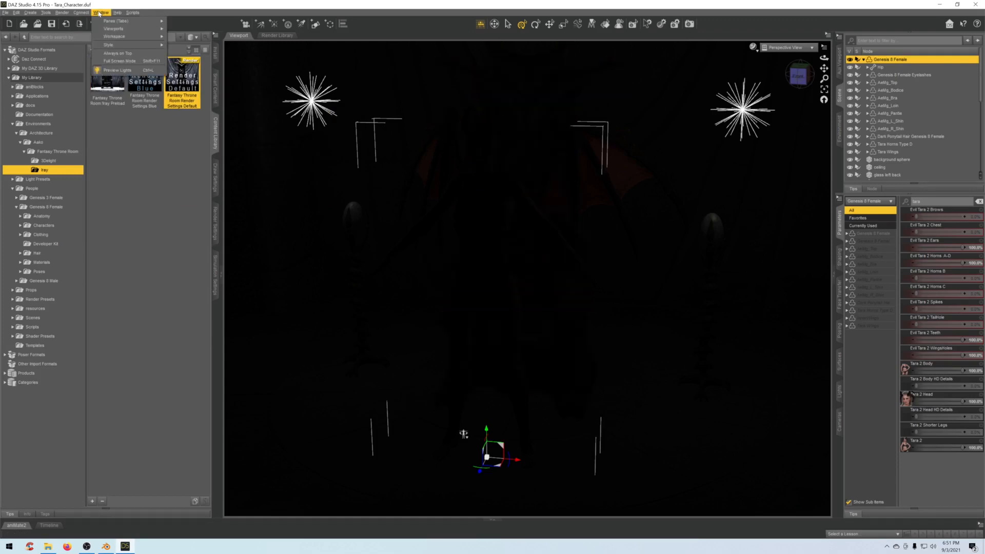
click(117, 70)
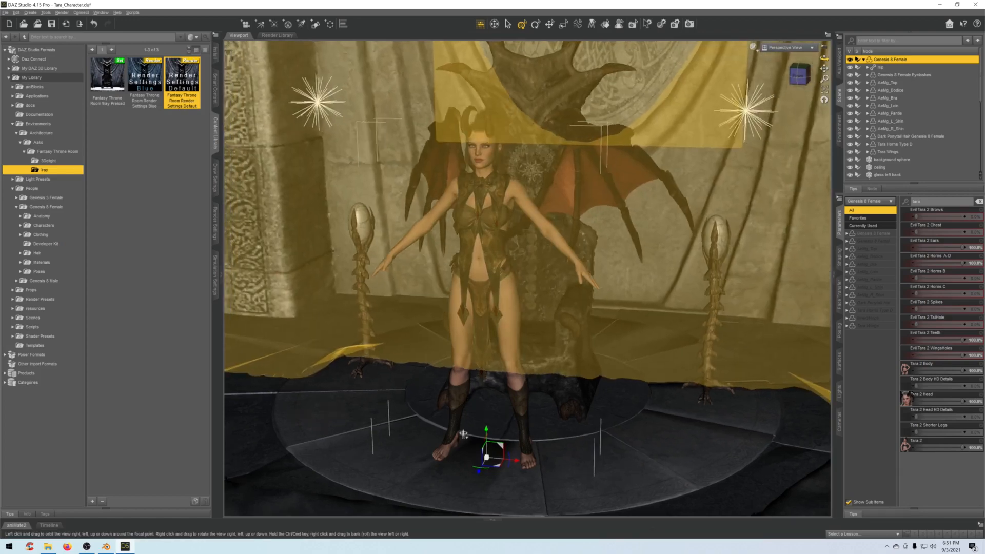
drag(824, 58, 796, 68)
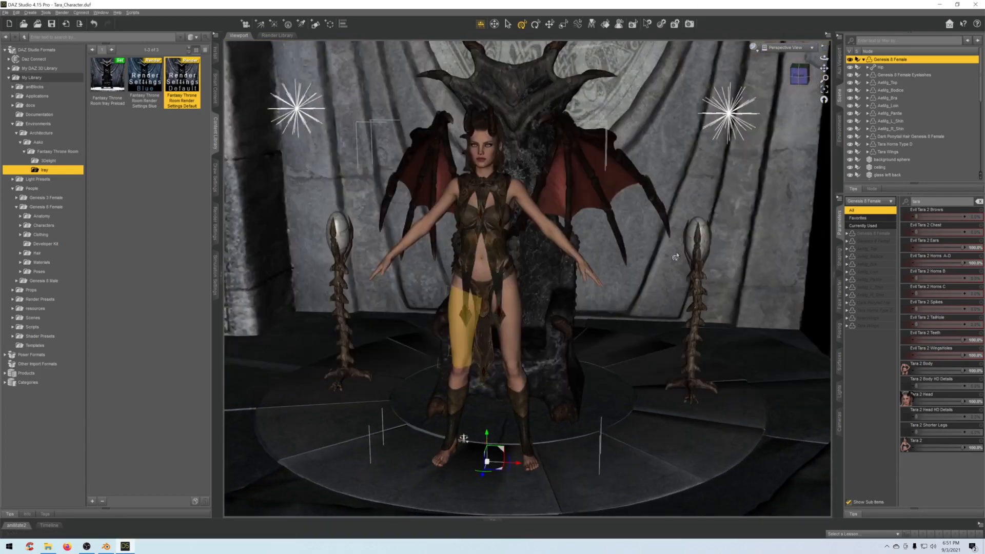
Save the scene with the throne room and look through its list of nodes.
click(6, 13)
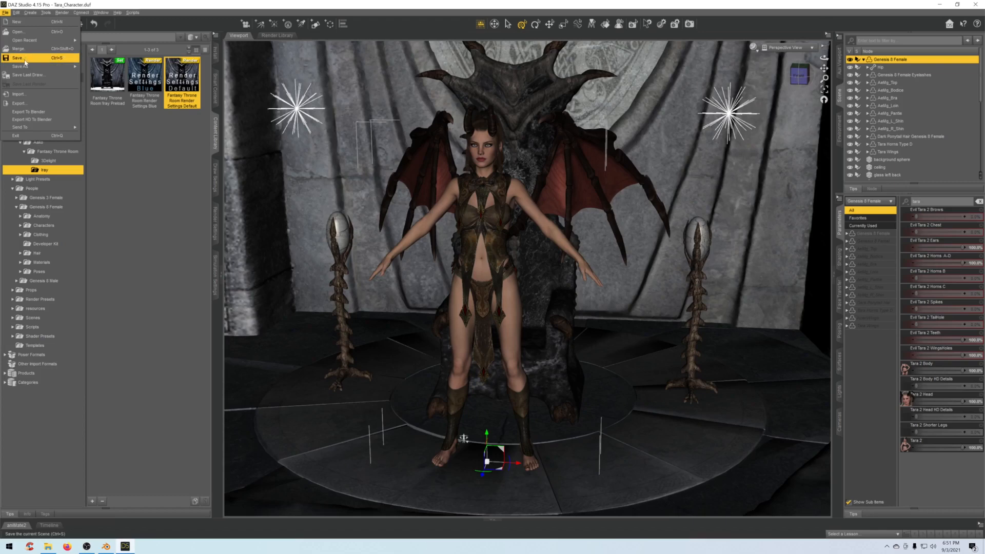
click(25, 59)
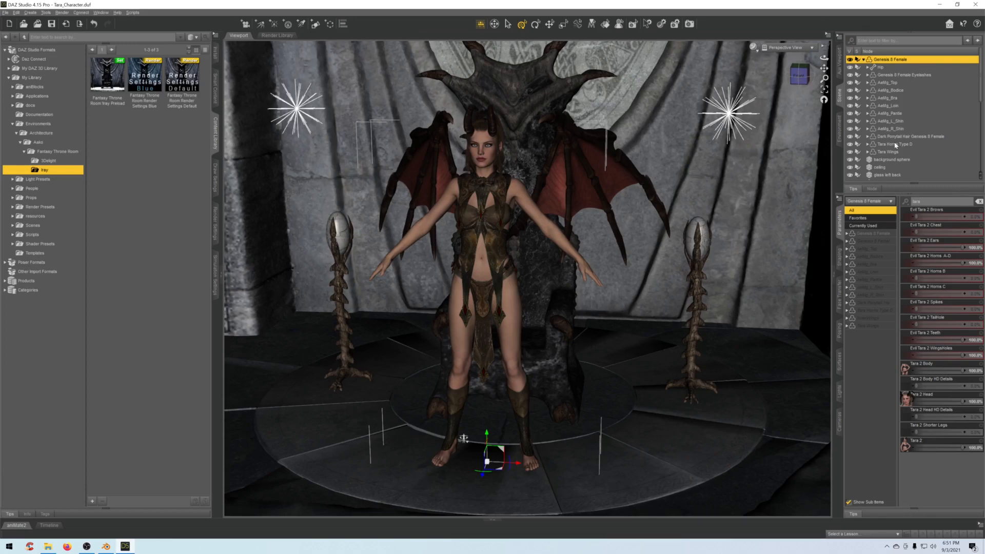
scroll(898, 157, down, 4)
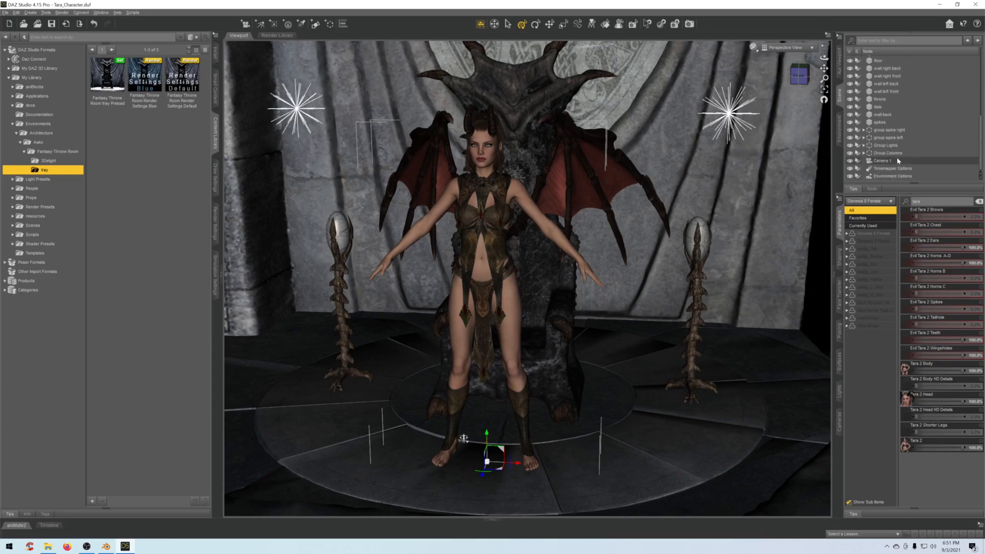
scroll(898, 160, up, 4)
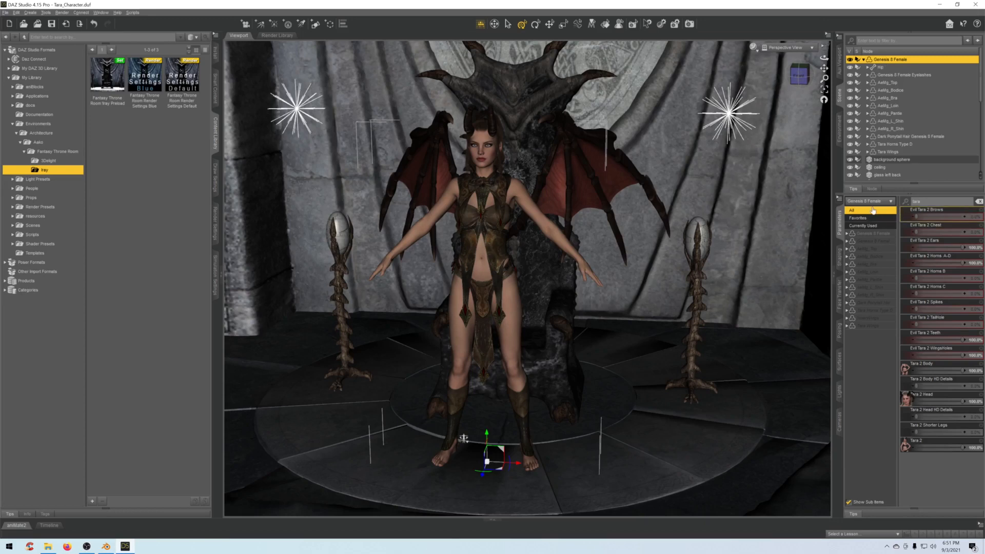
Clear the parameter filter, set the figure's Resolution Level to Base and SubDivision Level to 0, and save the scene.
click(978, 202)
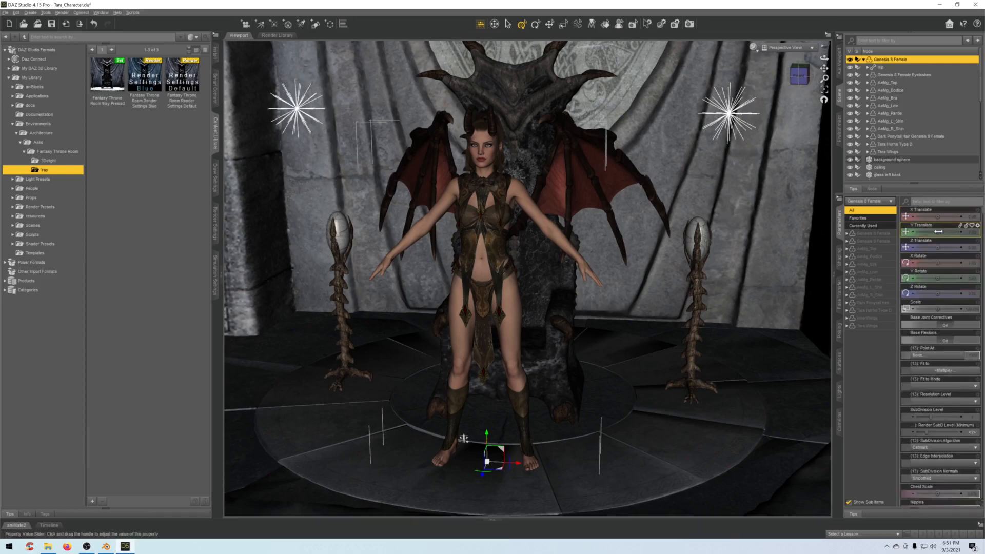
scroll(936, 348, down, 3)
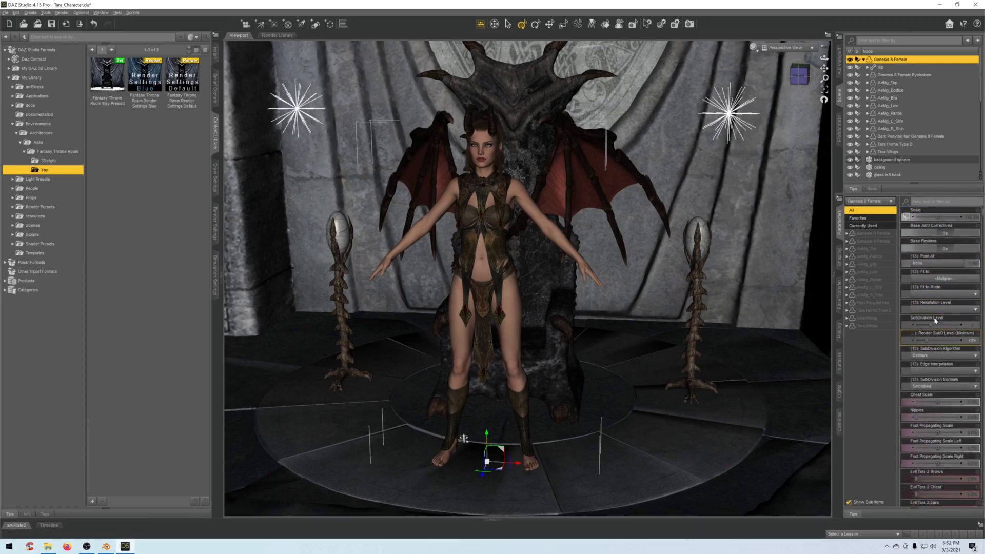
click(935, 310)
click(945, 326)
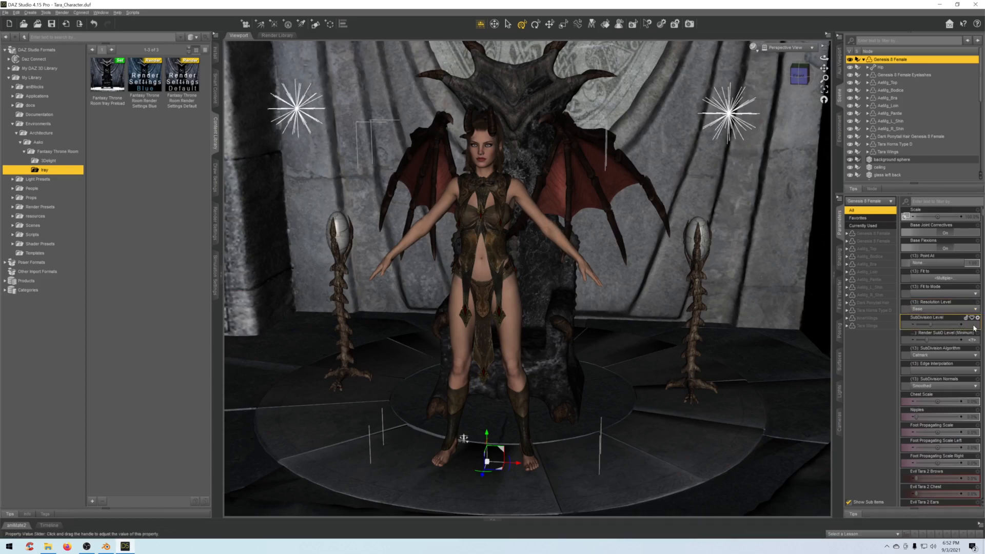
drag(974, 328, 971, 328)
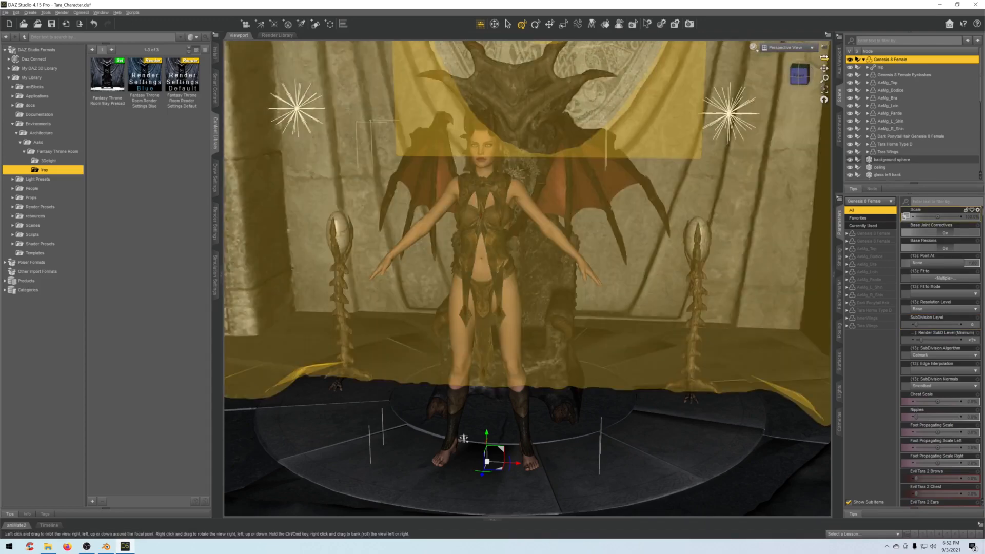
mouse_move(824, 58)
mouse_down()
mouse_move(767, 53)
mouse_move(810, 56)
mouse_up()
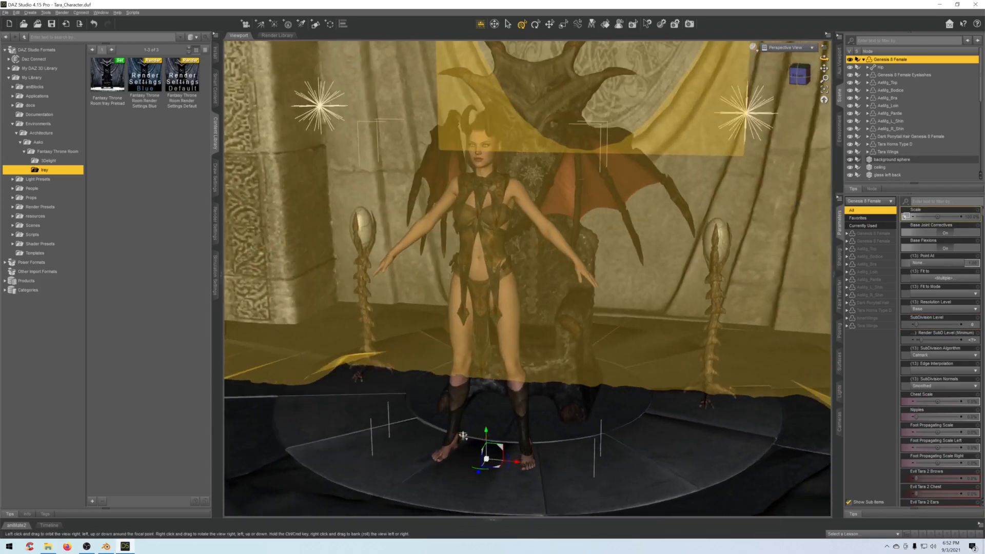
click(5, 12)
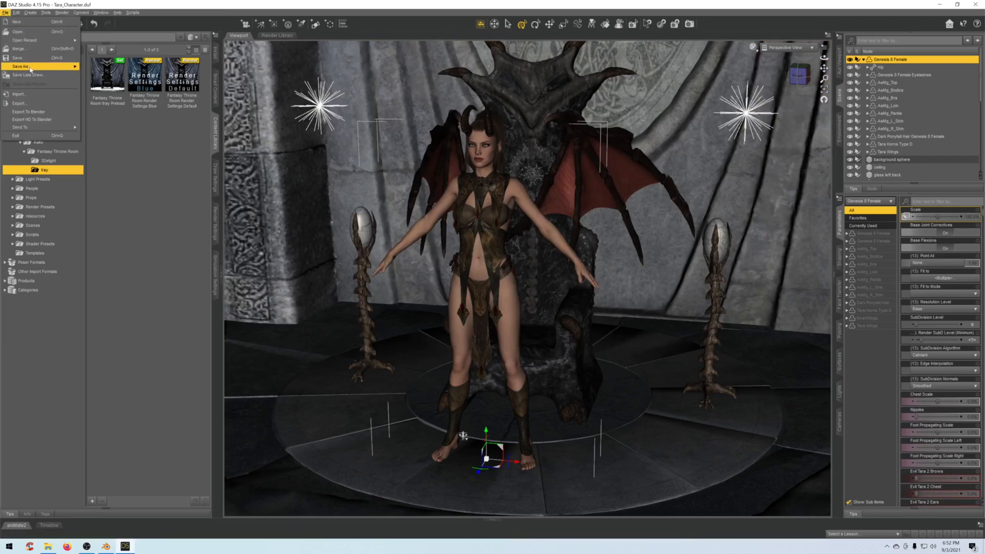
click(18, 58)
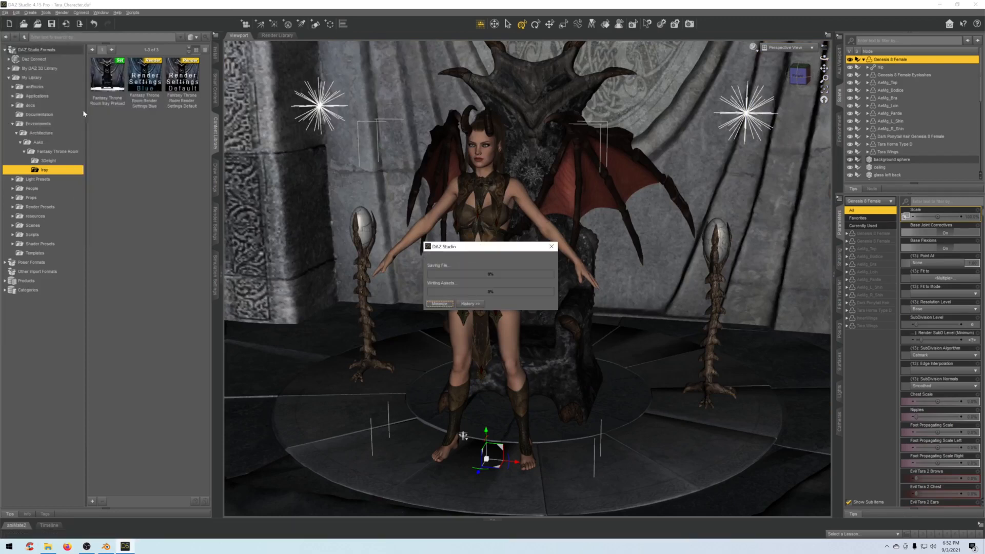
Run the export_to_blender script from Scripts > Diffeomorphic and save the export on the Desktop as Tara_Character.dbz.
click(14, 234)
click(41, 244)
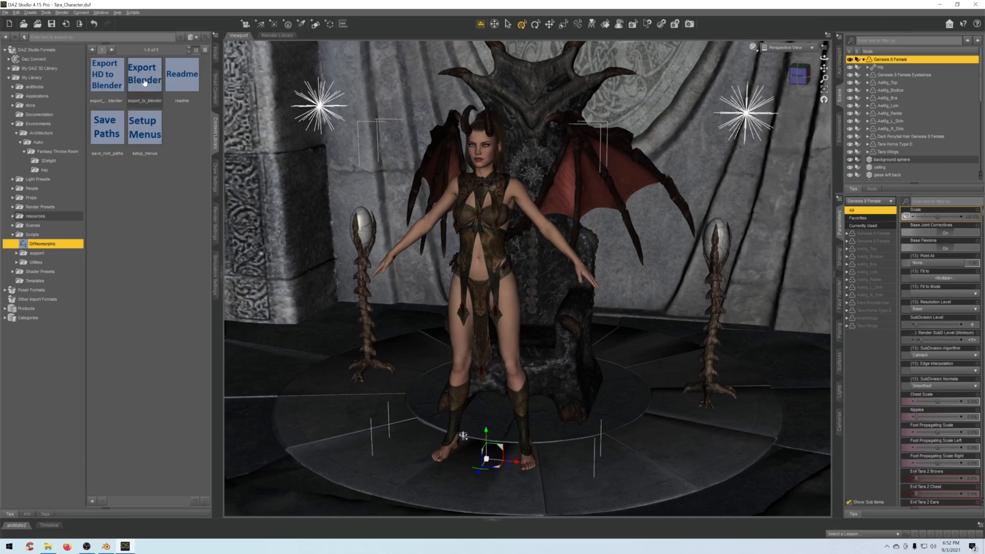
mouse_move(144, 75)
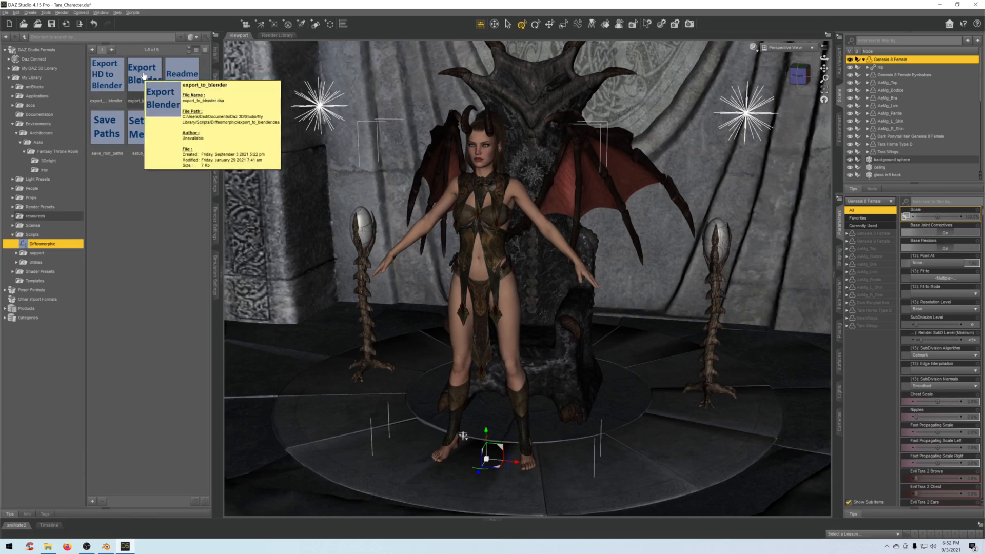
double_click(144, 76)
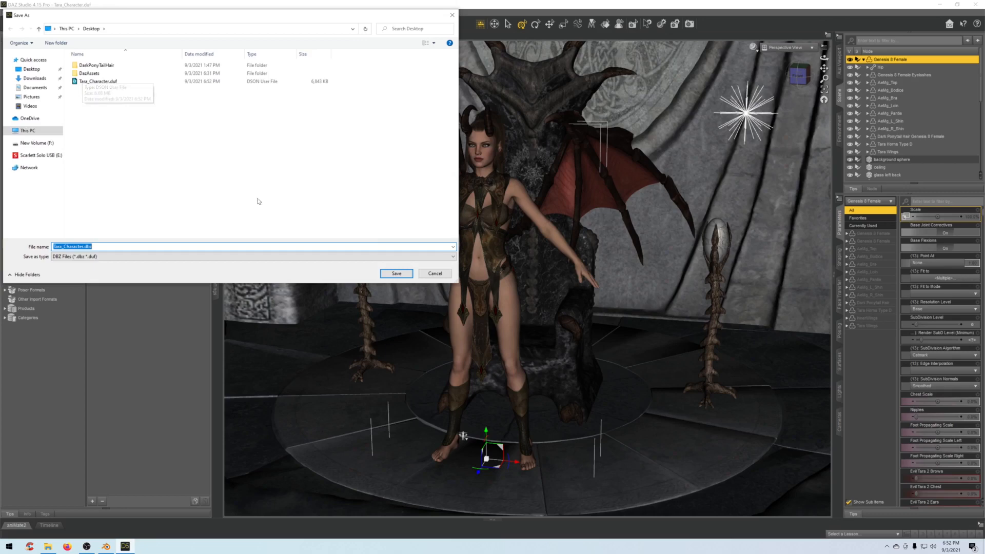
click(396, 273)
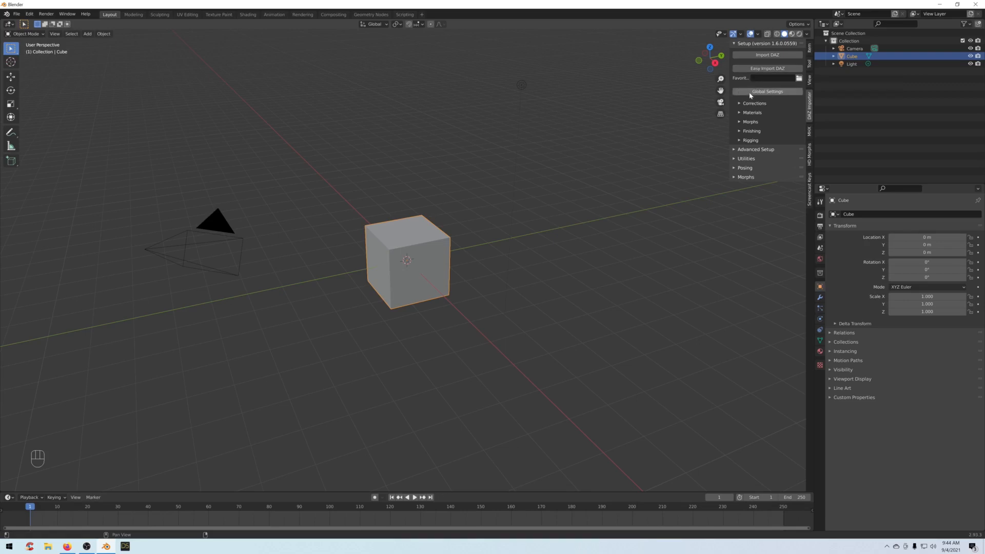
In Blender's DAZ Importer global settings, check the cloud directories and set both Render Settings and Light Settings to Ignore.
click(764, 92)
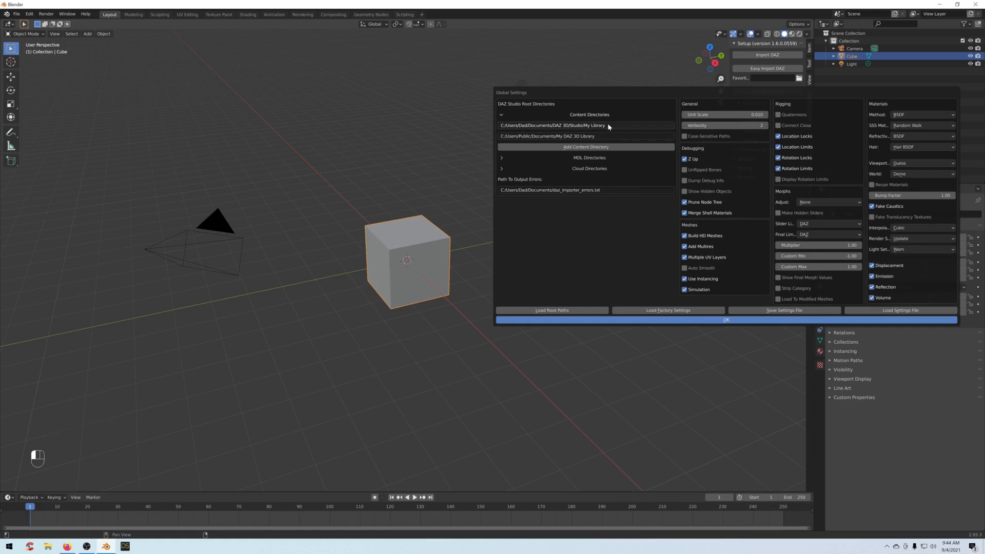
click(503, 170)
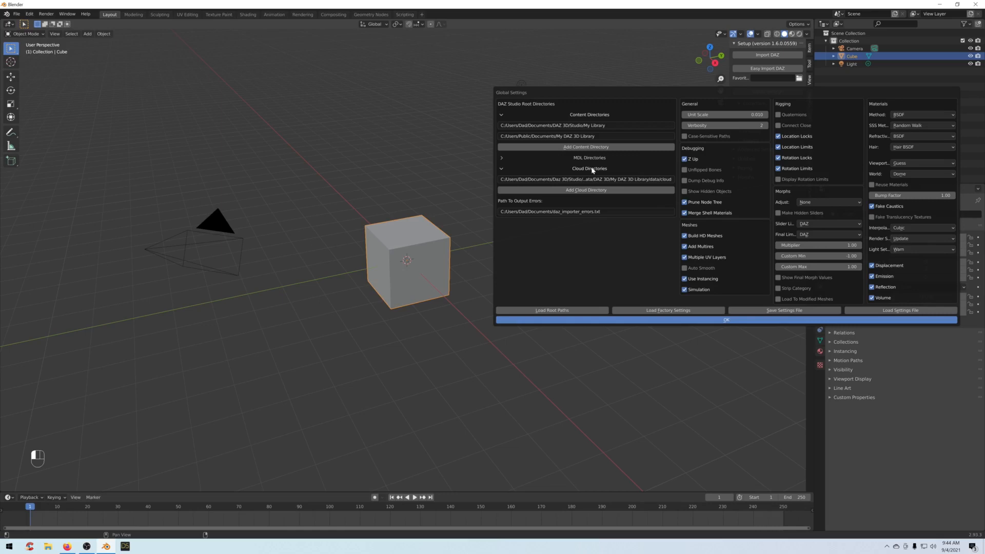
click(502, 170)
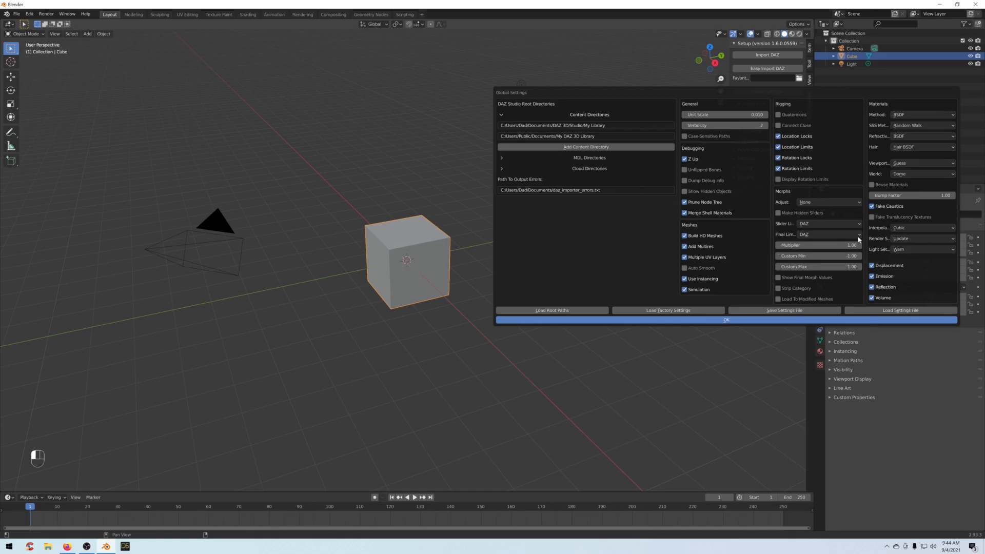
click(901, 239)
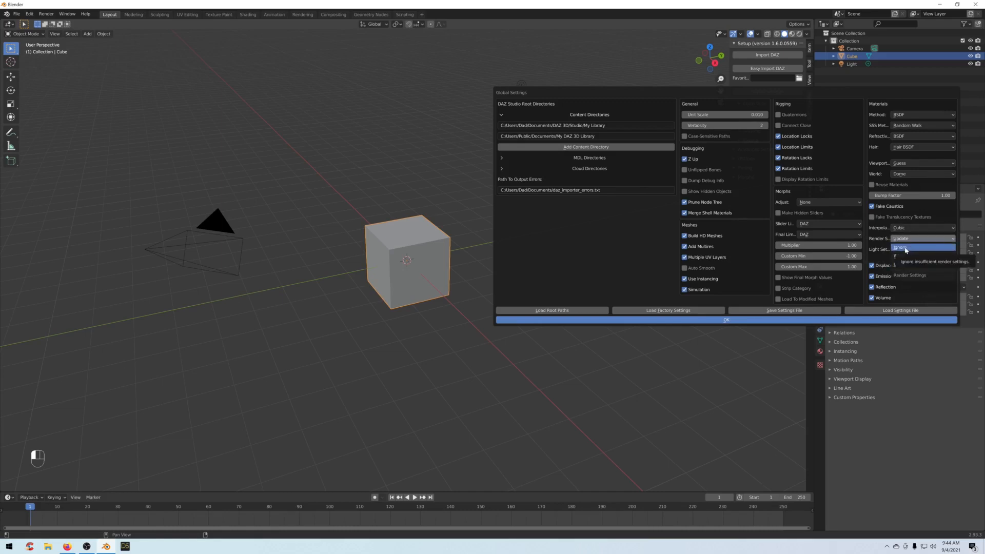
click(905, 250)
click(906, 250)
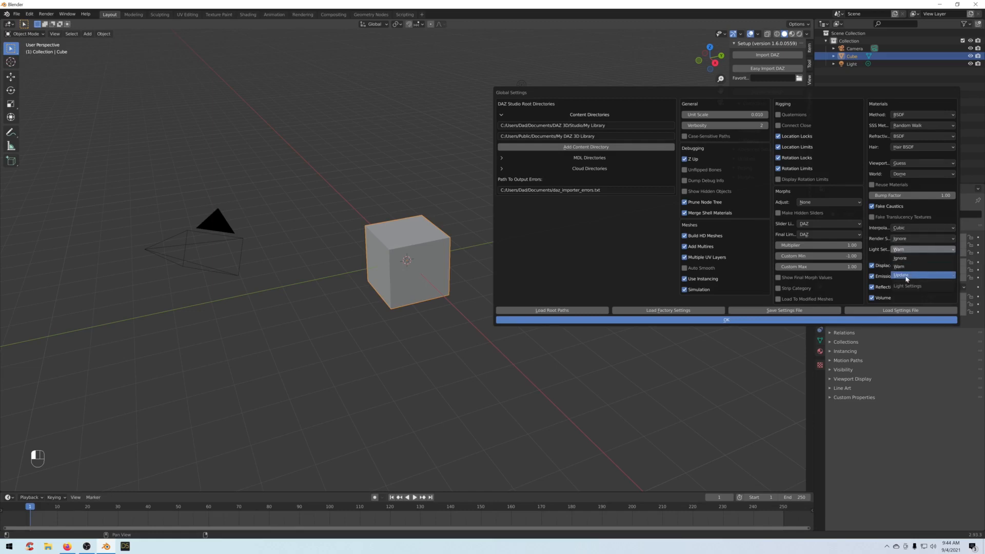
click(900, 258)
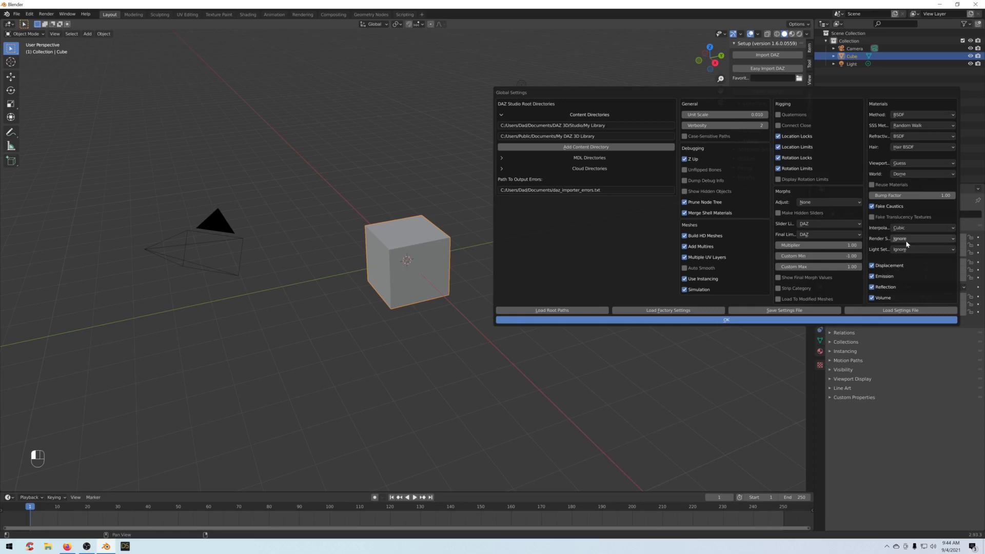
click(724, 321)
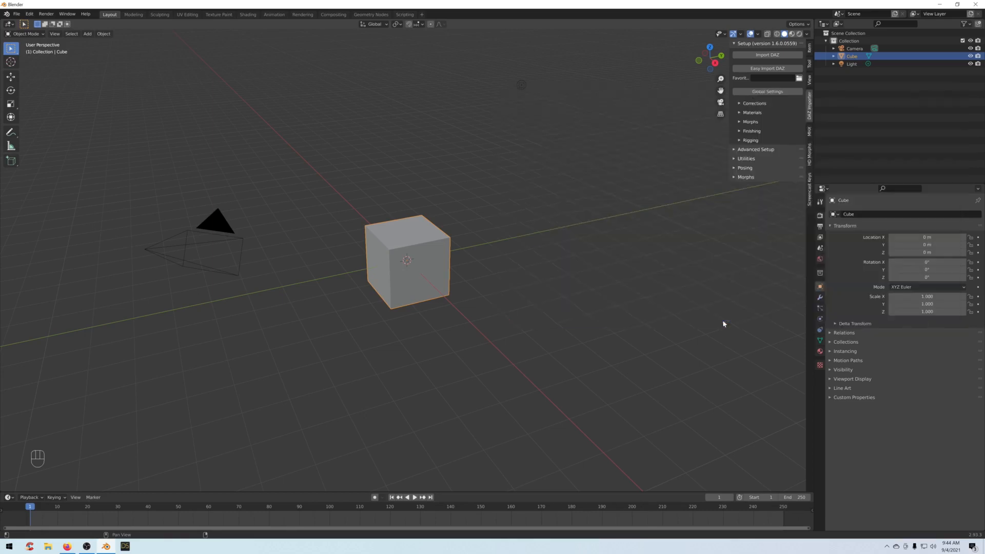
Review the morph, merge and rig options offered by Easy Import DAZ, and cancel without importing.
click(766, 69)
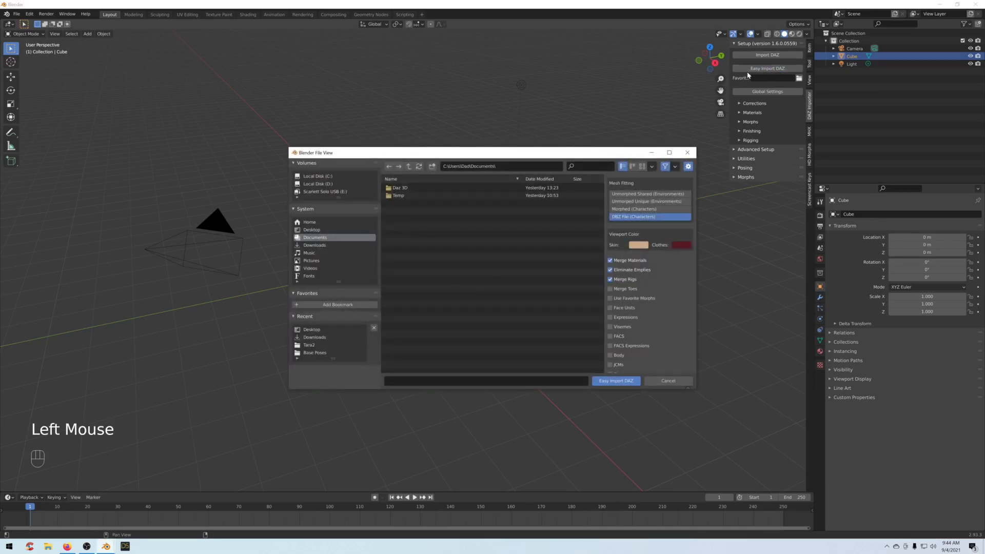
scroll(647, 292, down, 4)
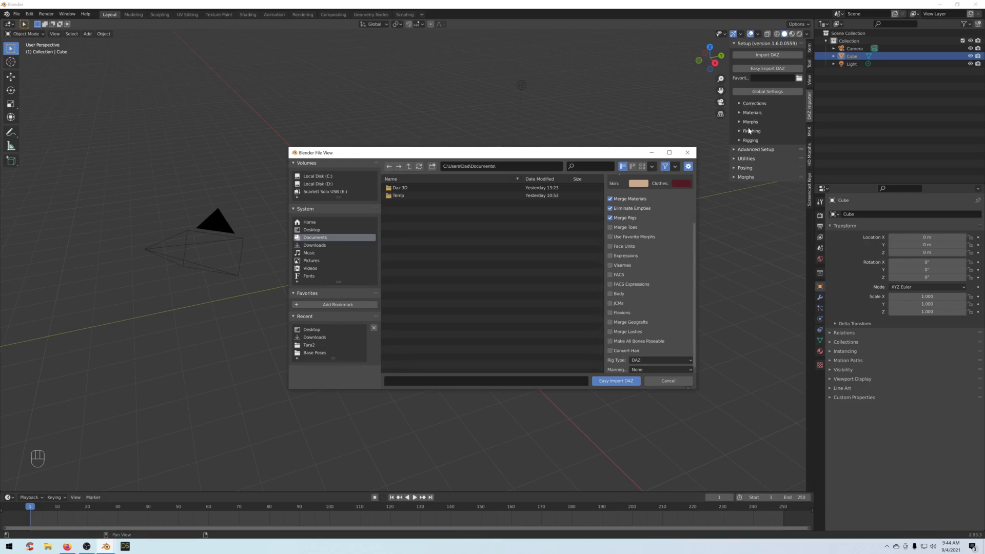
scroll(665, 260, down, 1)
scroll(665, 260, up, 5)
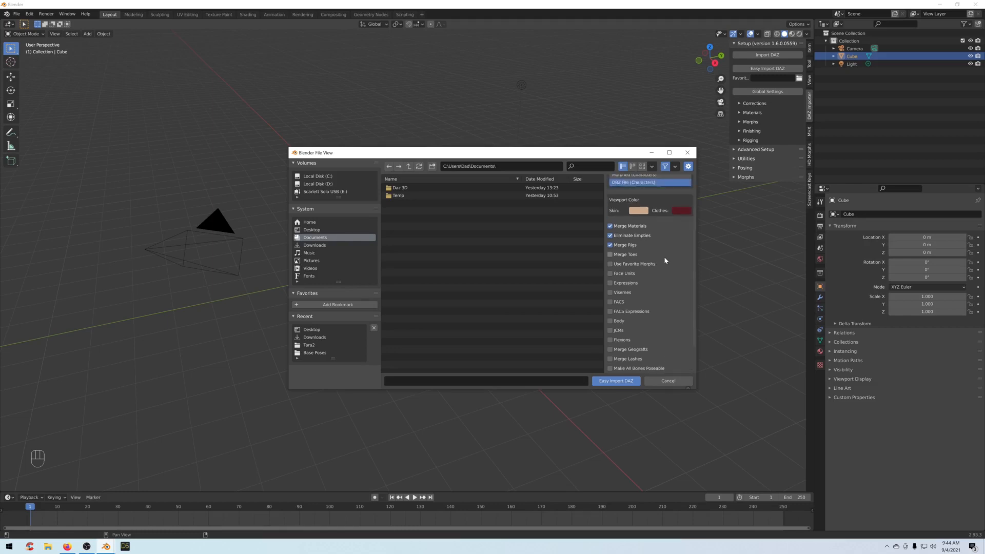
scroll(667, 262, down, 5)
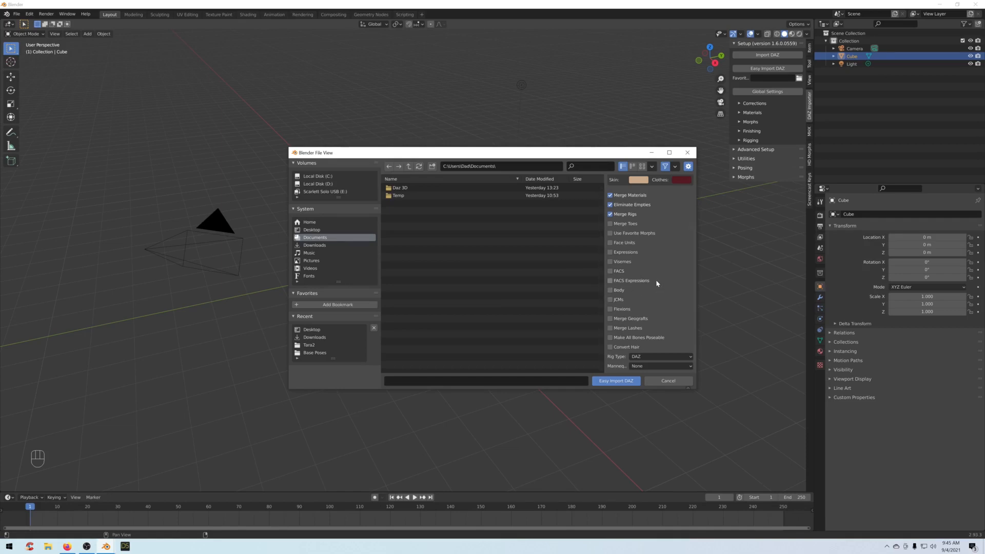
click(664, 381)
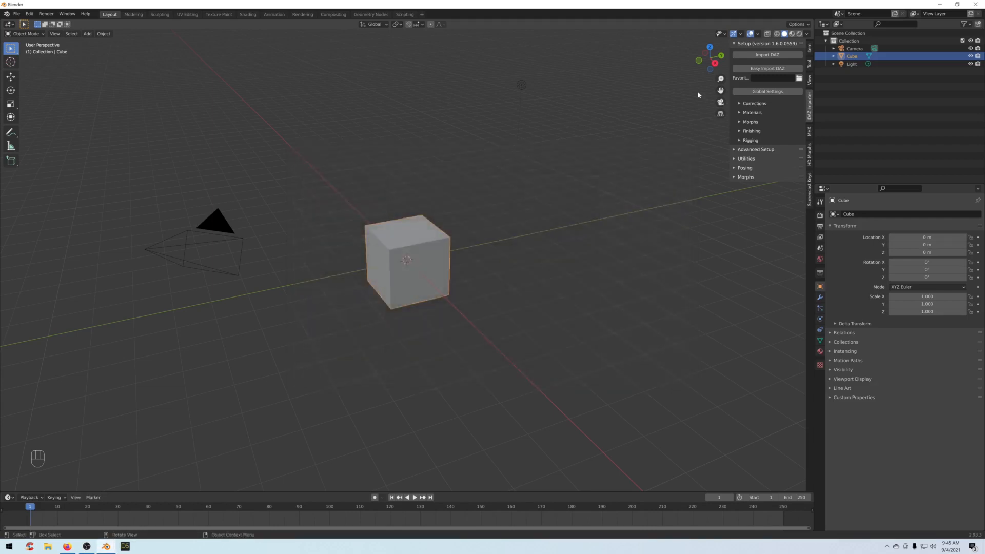
Import Tara_Character.duf from the Desktop with Import DAZ, using DBZ File (Characters) mesh fitting.
click(767, 55)
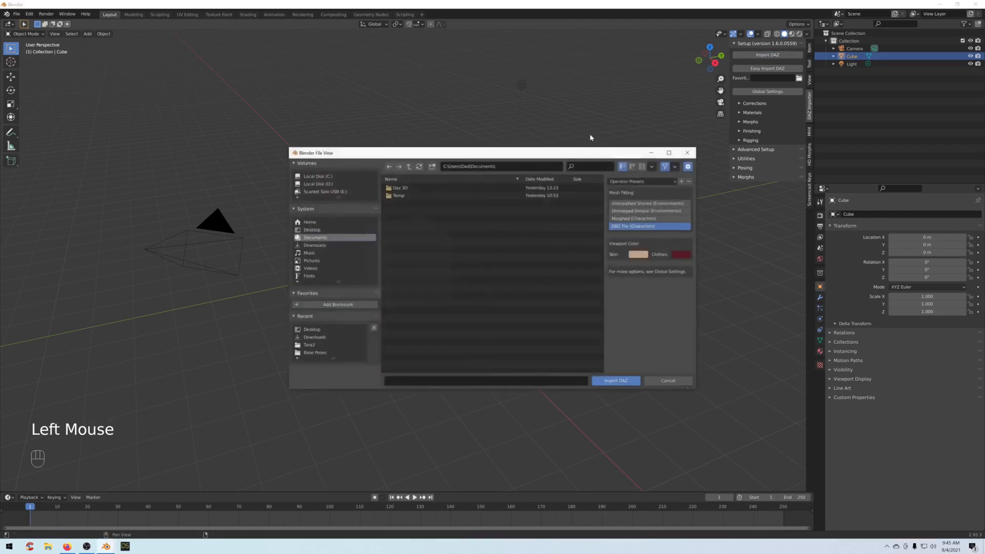
click(318, 231)
click(412, 211)
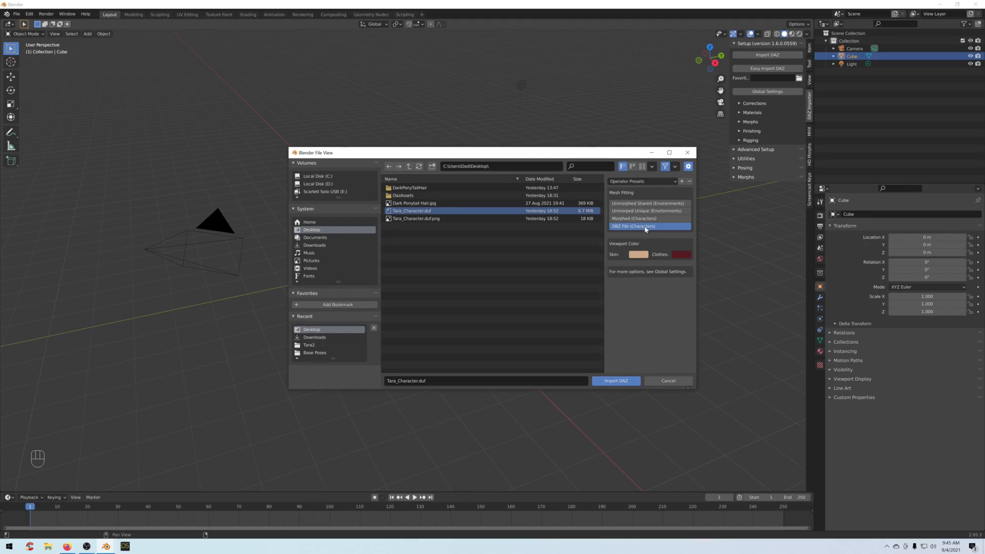
click(613, 382)
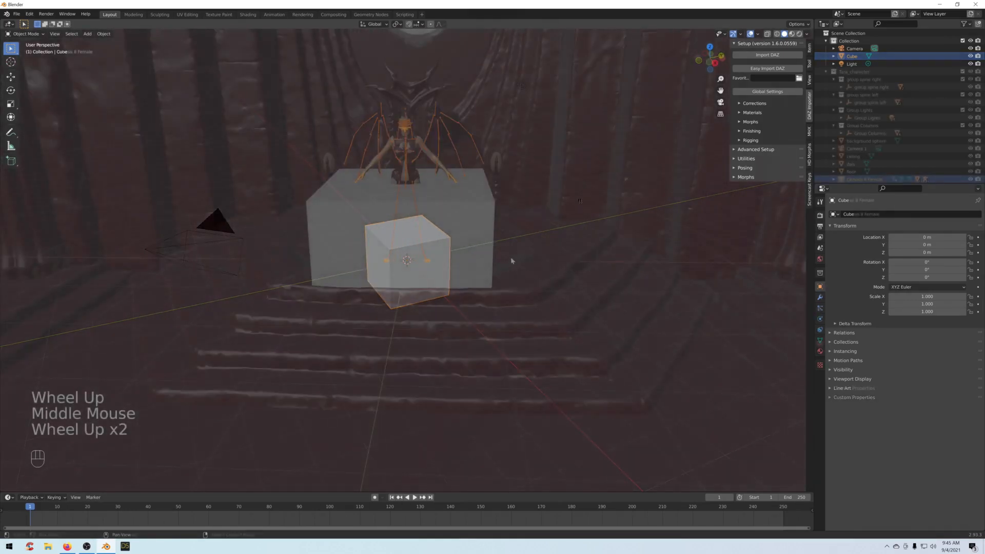
Delete the default cube that overlaps the imported character.
shift+middle_drag(512, 261, 493, 281)
scroll(429, 257, up, 1)
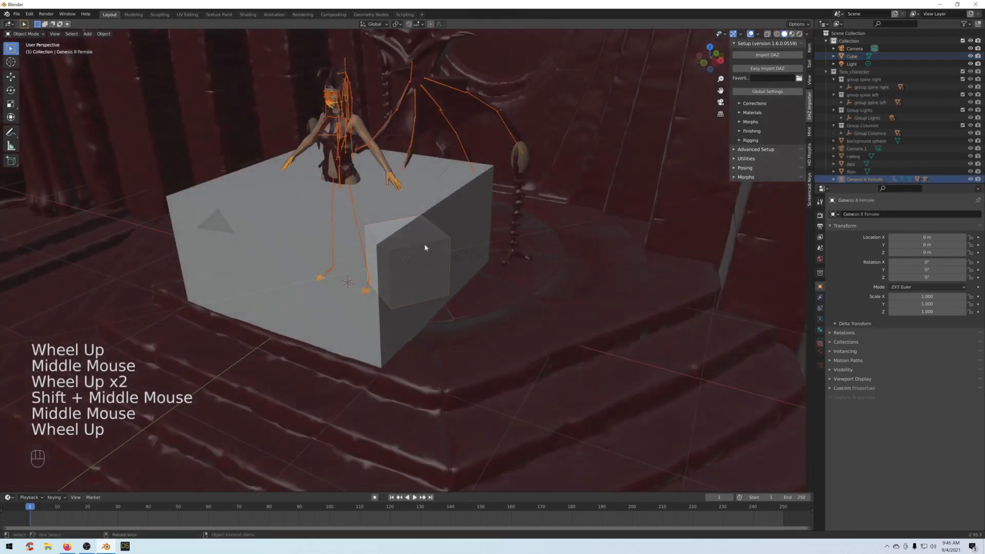
click(423, 244)
key(Delete)
Examine the imported character and the throne room around her from several distances and angles.
scroll(419, 238, up, 1)
scroll(420, 239, down, 1)
scroll(417, 244, down, 1)
middle_drag(417, 244, 429, 289)
scroll(449, 238, up, 2)
scroll(435, 282, up, 1)
scroll(435, 281, down, 3)
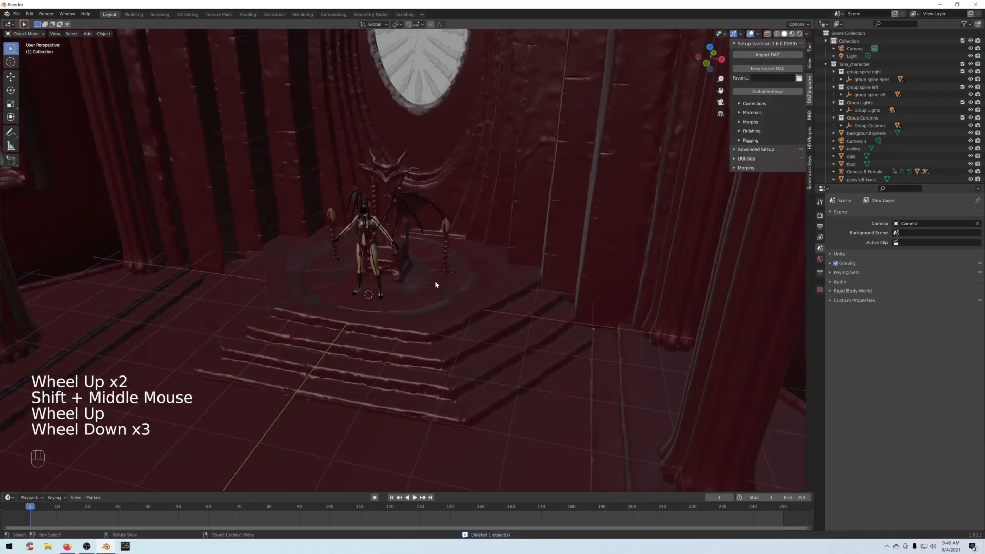
scroll(436, 282, up, 2)
scroll(435, 281, up, 2)
shift+middle_drag(436, 282, 371, 217)
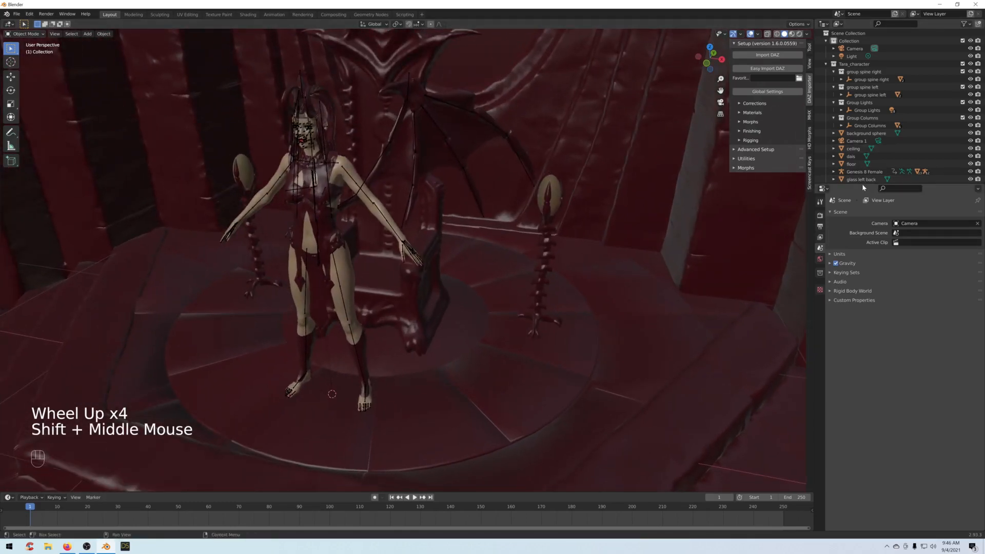
Enlarge the outliner and move the objects from glass left back through wall right front into a new collection named BG.
drag(862, 184, 861, 382)
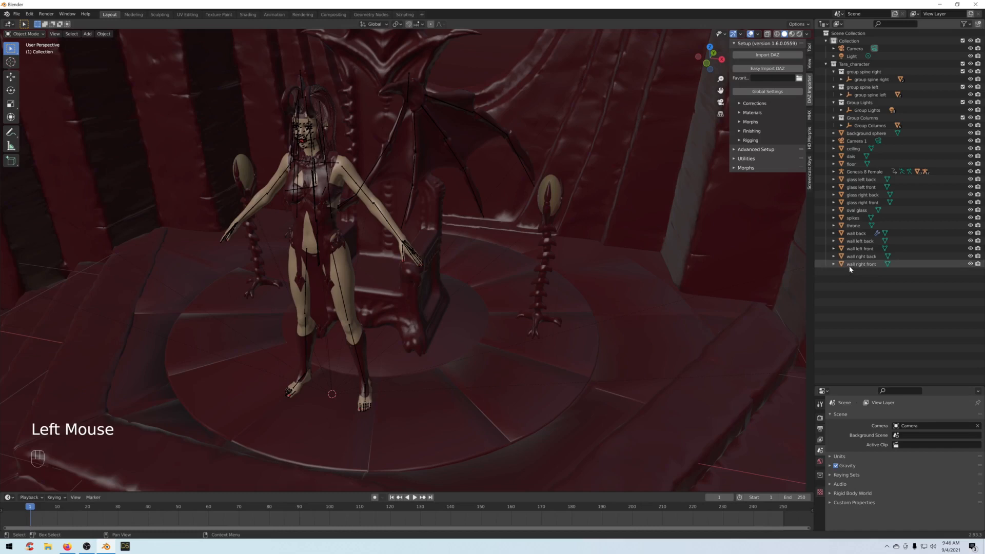
click(852, 265)
shift+click(860, 181)
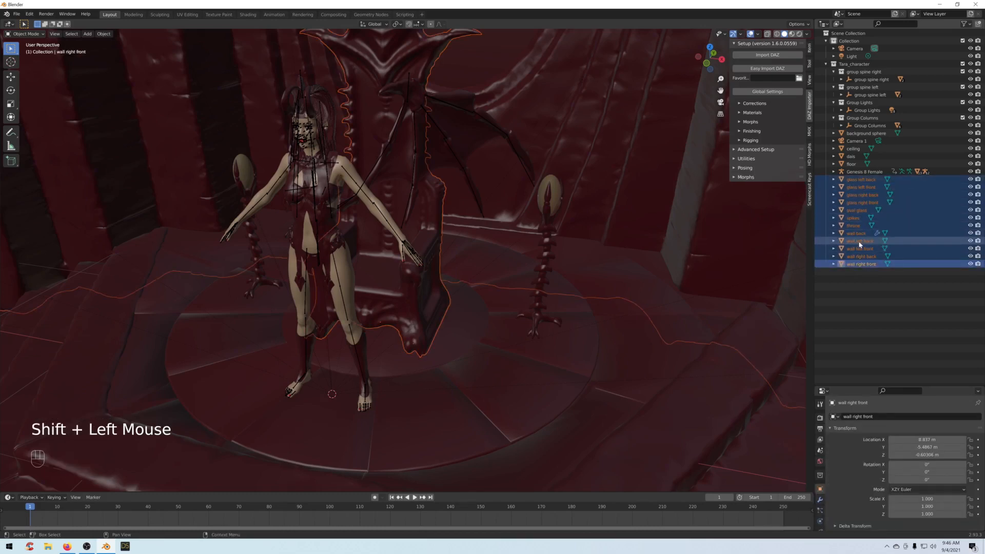
key(m)
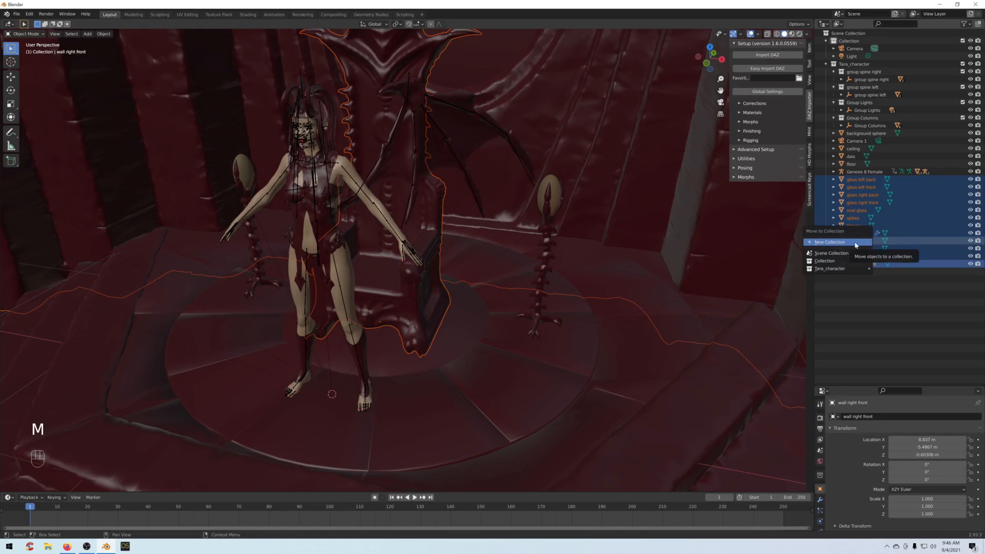
click(860, 243)
text(BG)
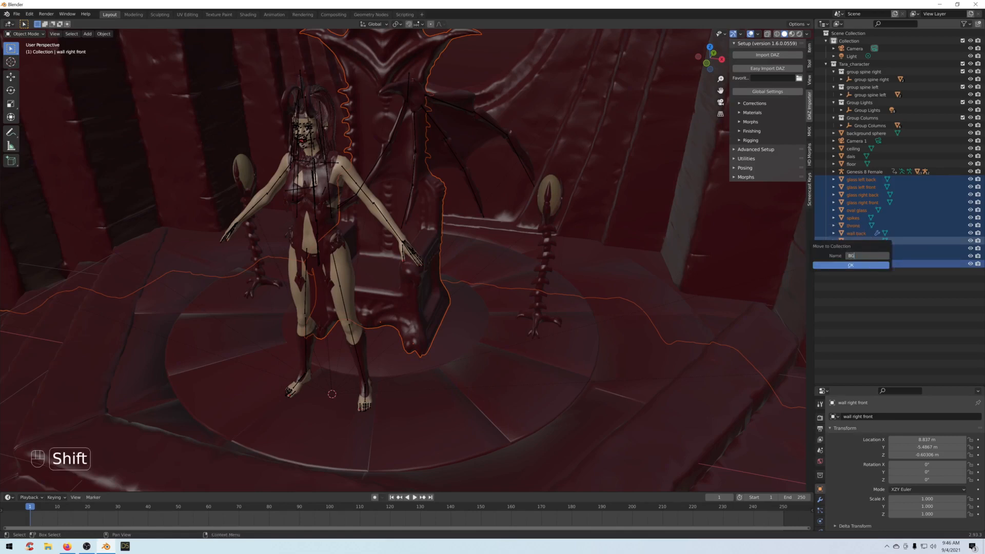
click(861, 265)
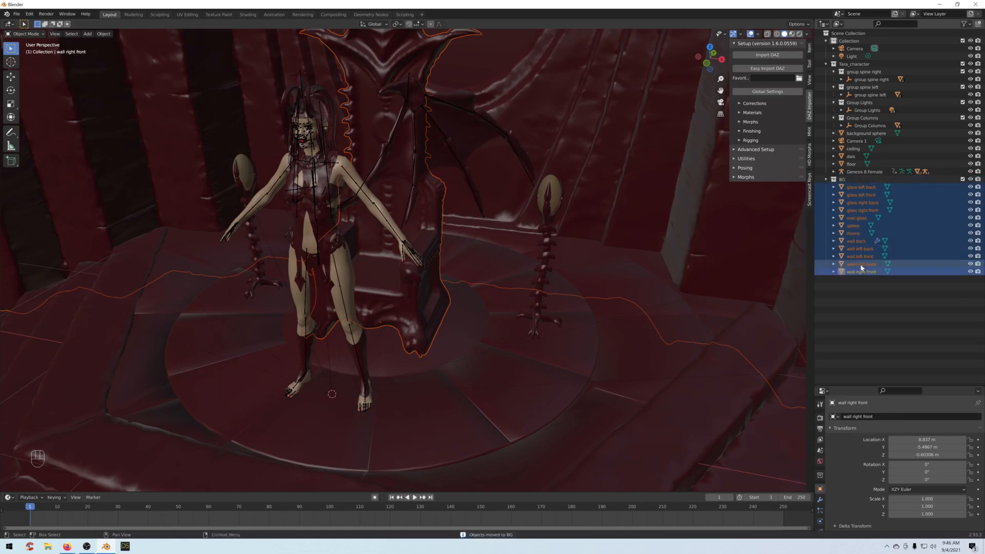
Exclude the BG collection from the view layer and check the outliner filter's Exclude from View Layer toggle.
click(962, 179)
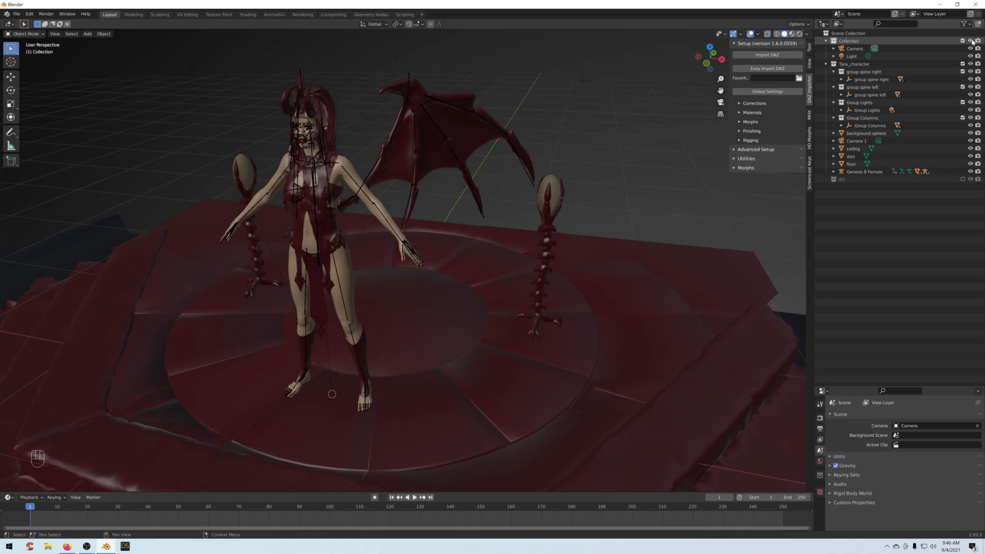
click(967, 24)
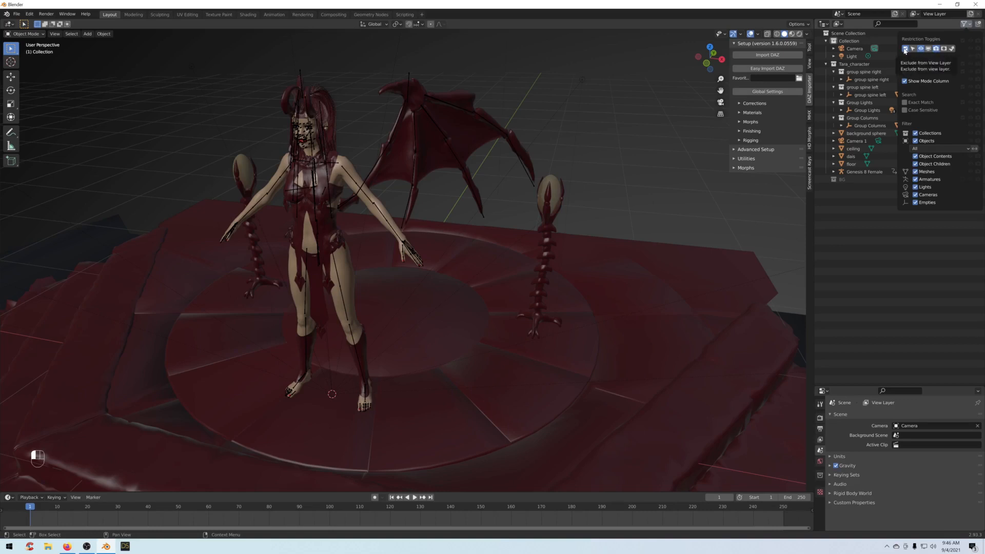
click(904, 49)
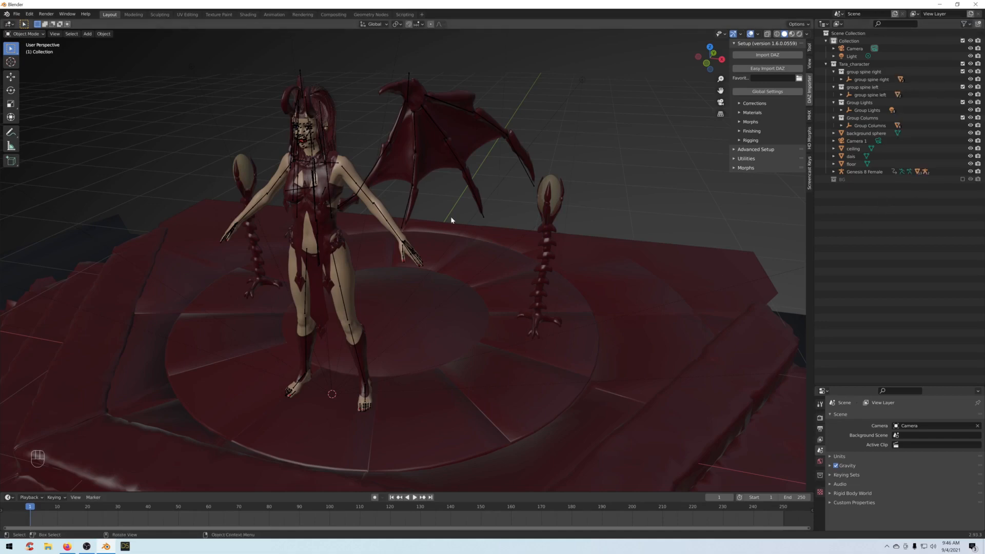
Move the two spine columns beside the character and the dais beneath her into the BG collection.
scroll(488, 265, down, 2)
scroll(506, 262, up, 2)
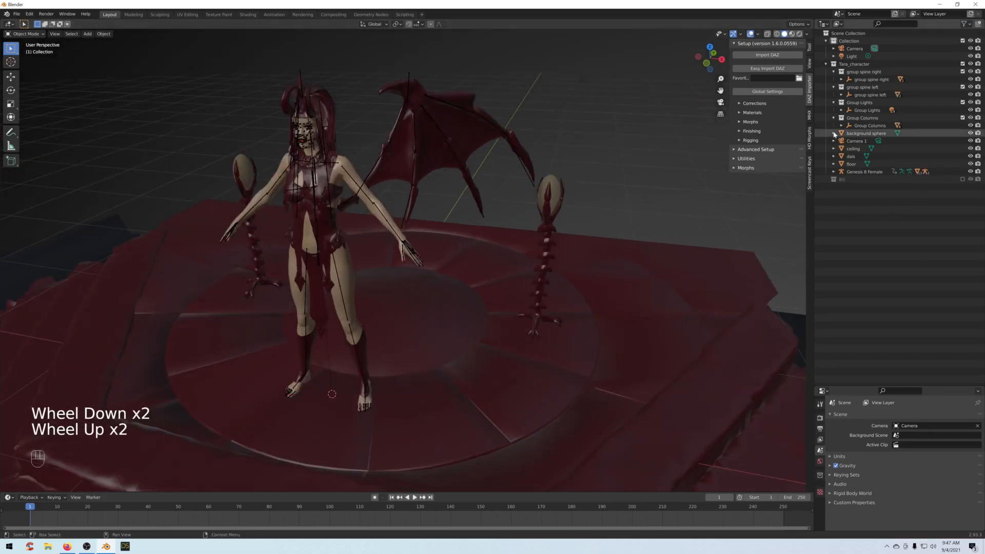
scroll(415, 193, down, 4)
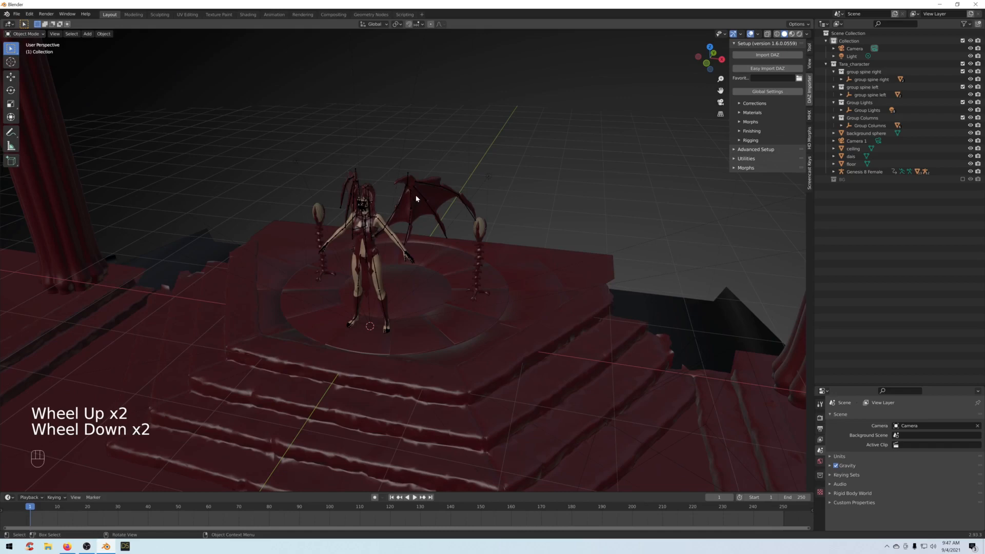
scroll(470, 213, up, 2)
scroll(466, 220, down, 2)
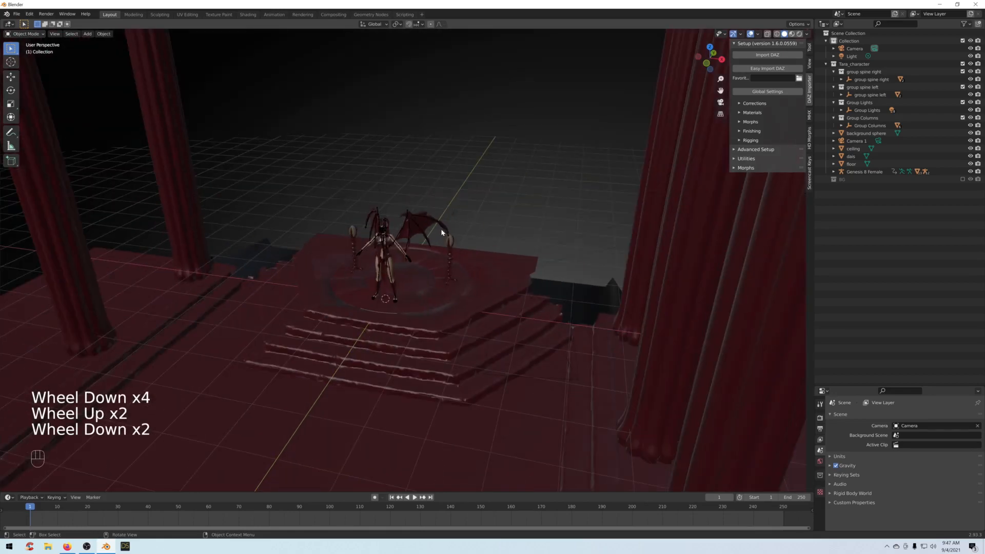
scroll(450, 243, up, 2)
click(512, 214)
shift+click(512, 214)
shift+click(289, 201)
shift+click(287, 221)
shift+click(223, 316)
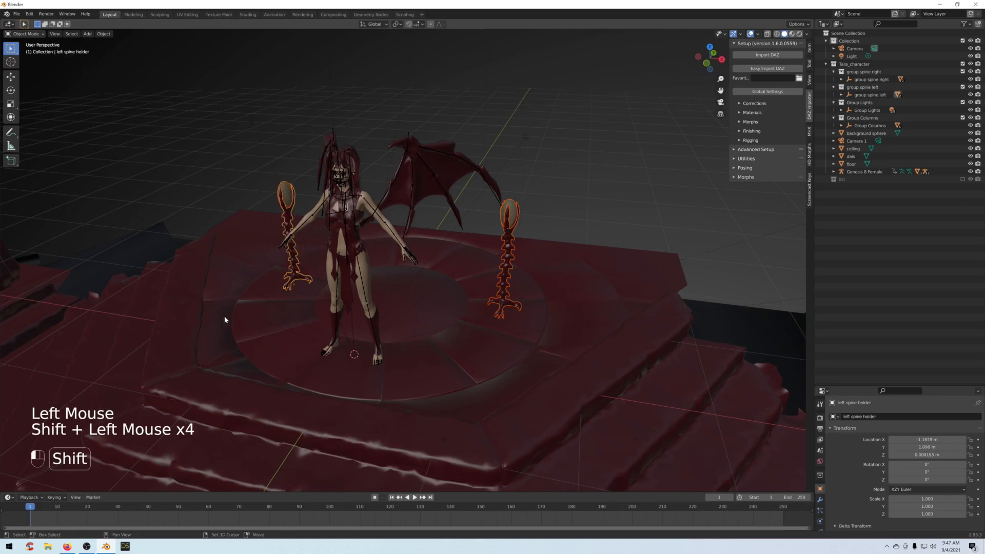
scroll(244, 308, down, 4)
middle_drag(299, 292, 321, 288)
key(m)
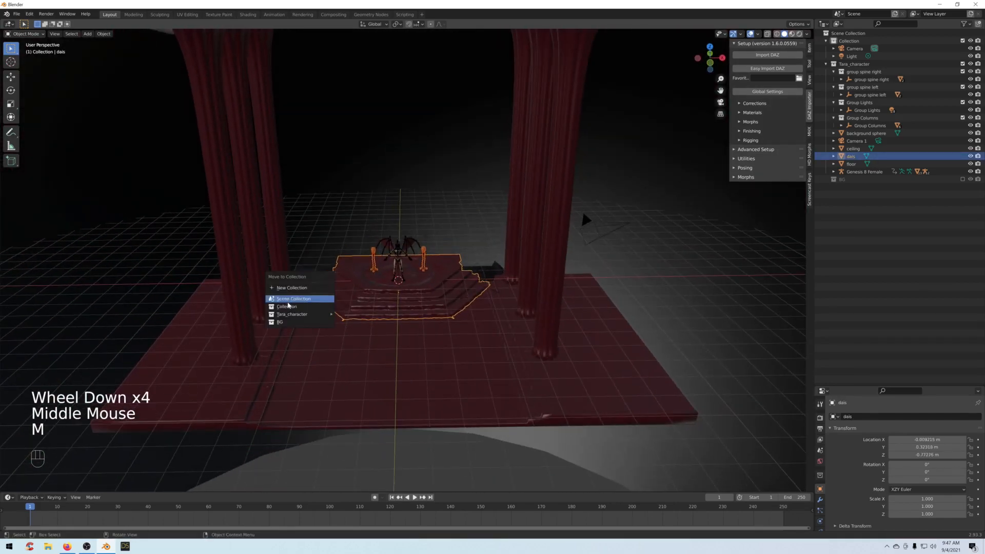
click(292, 322)
Move the ceiling, its columns, the background sphere, the lights near the ceiling and the floor into the BG collection.
scroll(431, 208, down, 3)
scroll(409, 191, up, 3)
mouse_move(408, 190)
middle_down()
mouse_move(411, 165)
mouse_move(402, 181)
middle_up()
scroll(403, 180, down, 1)
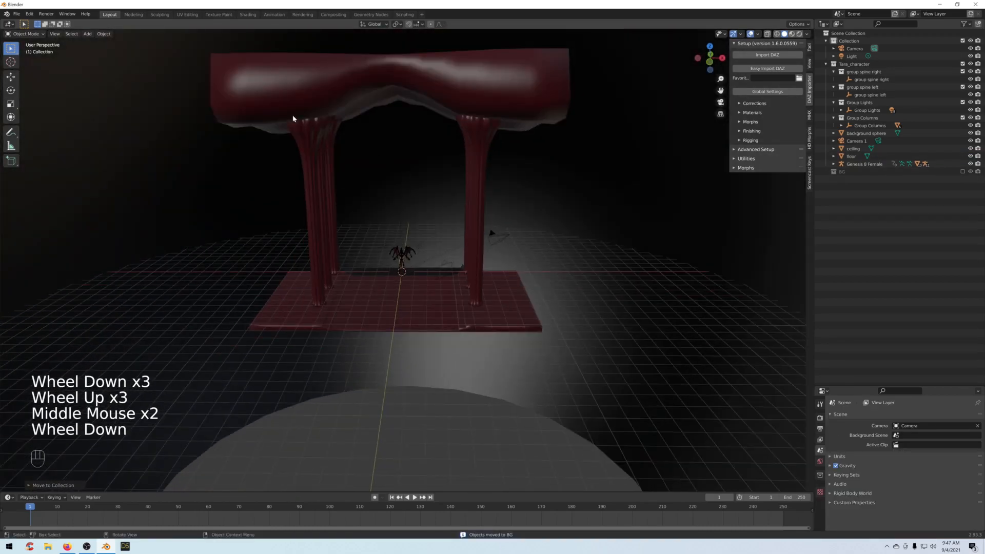
drag(205, 45, 585, 194)
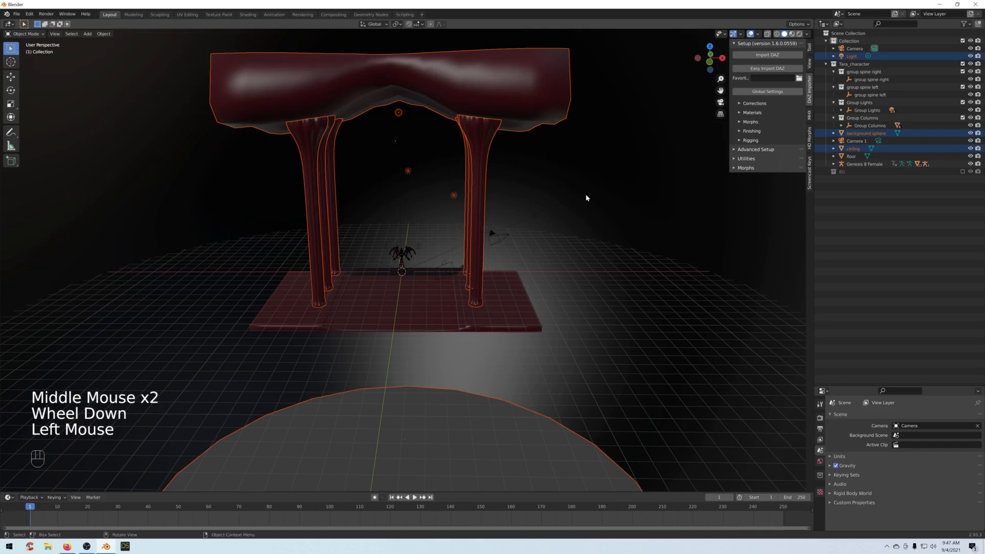
key(m)
click(579, 196)
click(391, 323)
key(m)
click(390, 317)
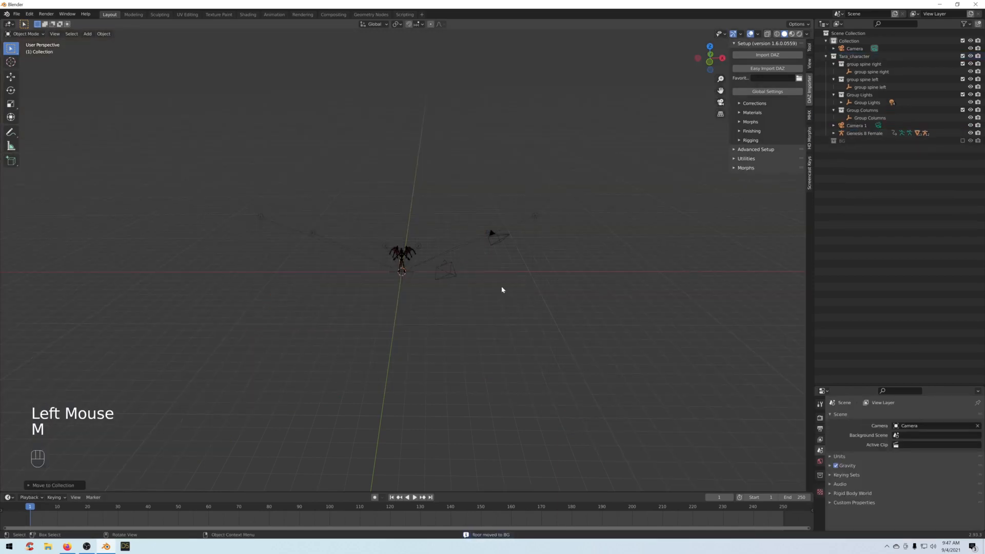
Select the remaining scene lights around the character and move them into a new collection named Lights.
scroll(509, 291, up, 6)
scroll(511, 294, down, 2)
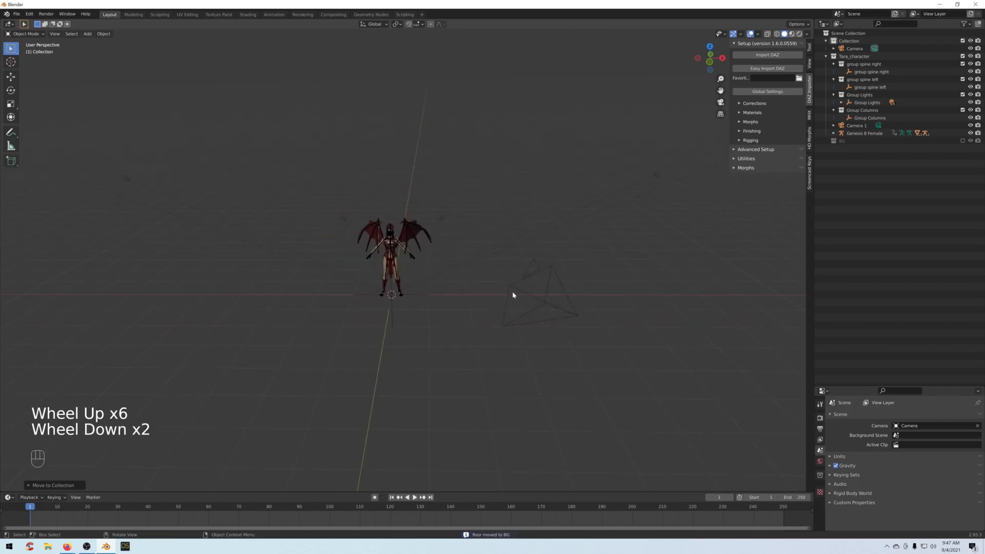
scroll(512, 293, down, 2)
middle_drag(528, 275, 557, 201)
scroll(536, 269, down, 3)
click(563, 196)
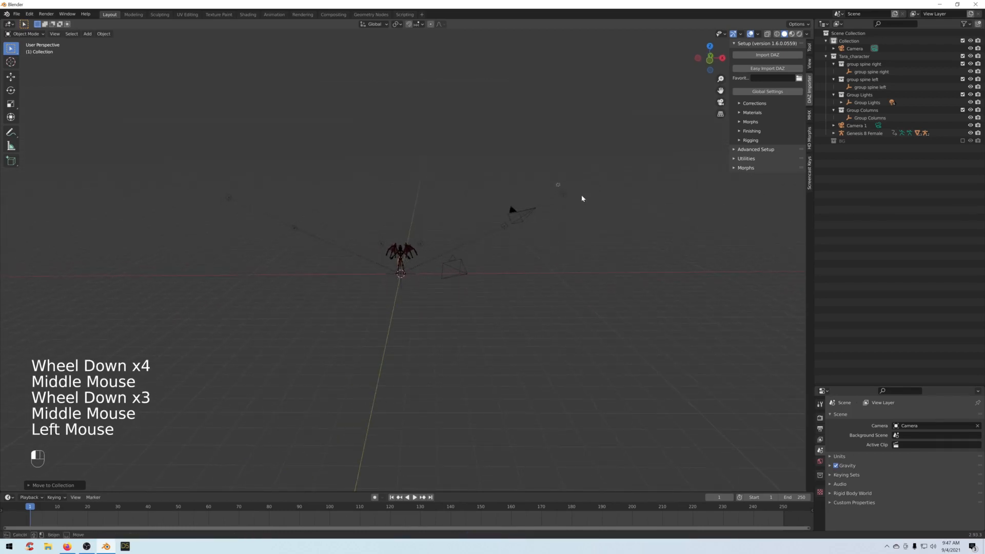
shift+click(504, 226)
shift+click(420, 243)
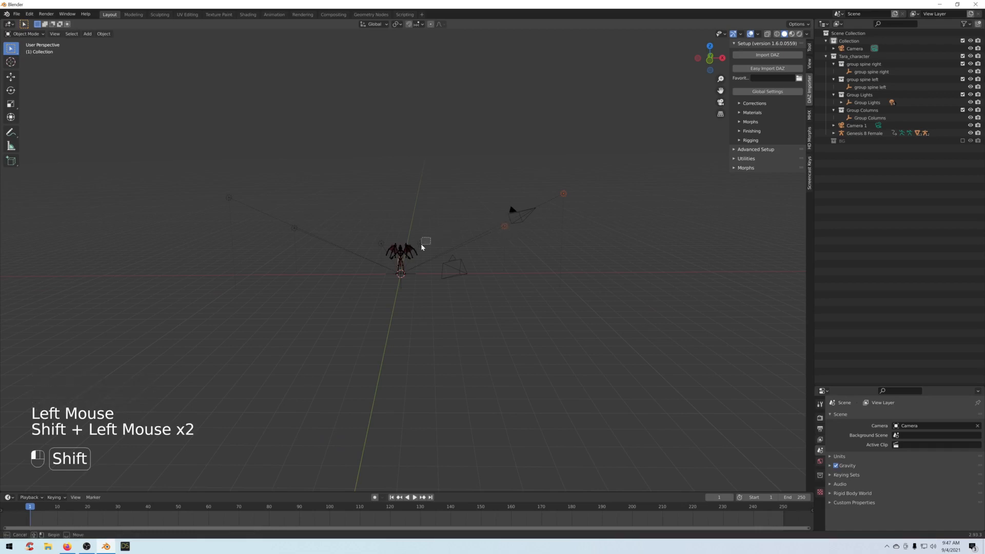
shift+click(381, 243)
shift+click(294, 228)
shift+click(229, 198)
scroll(337, 241, up, 2)
middle_drag(336, 247, 334, 244)
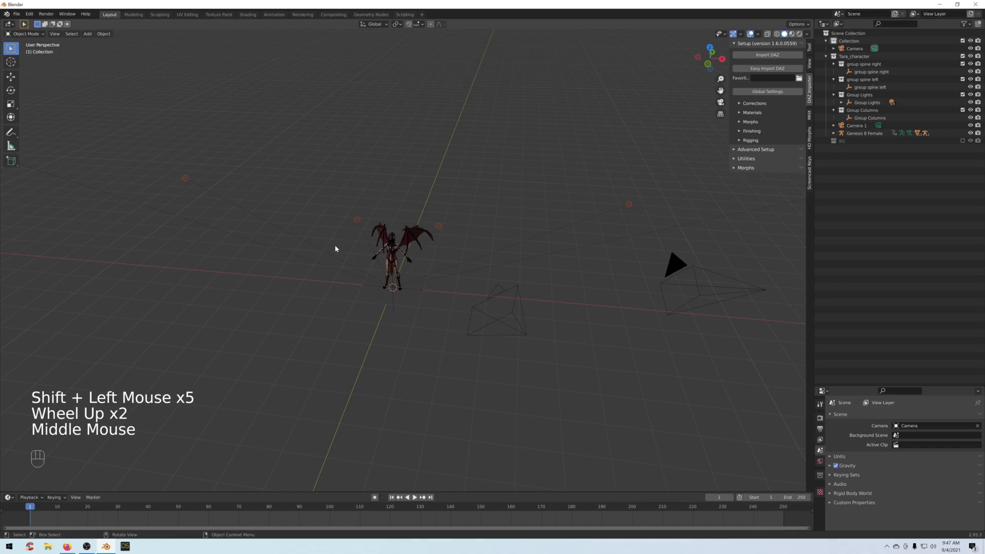
key(m)
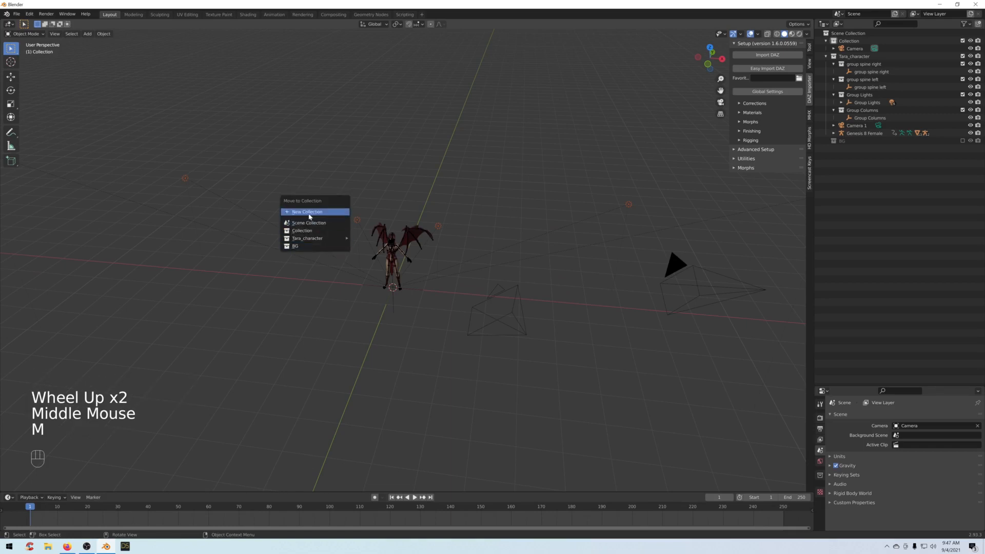
click(333, 246)
text(Light)
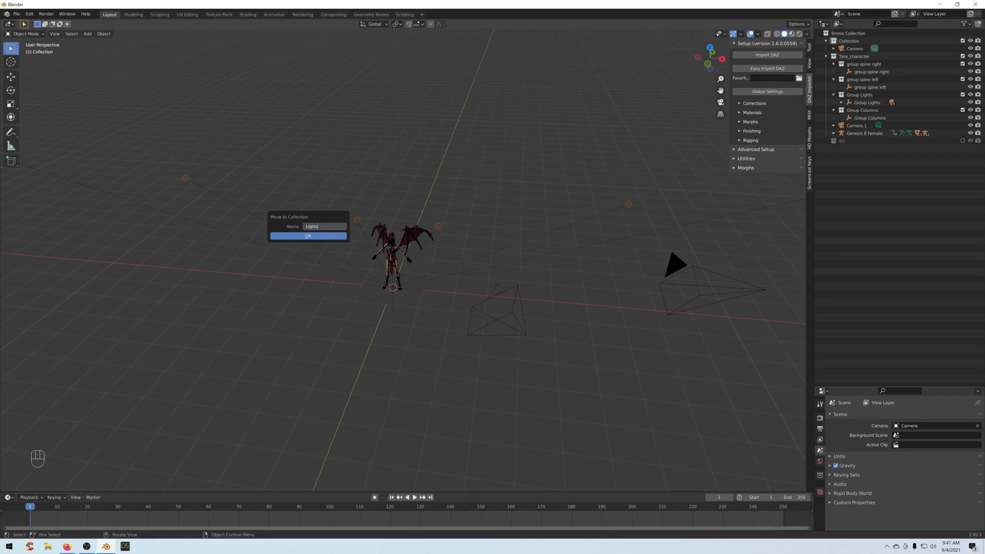
text(s)
key(Return)
click(292, 240)
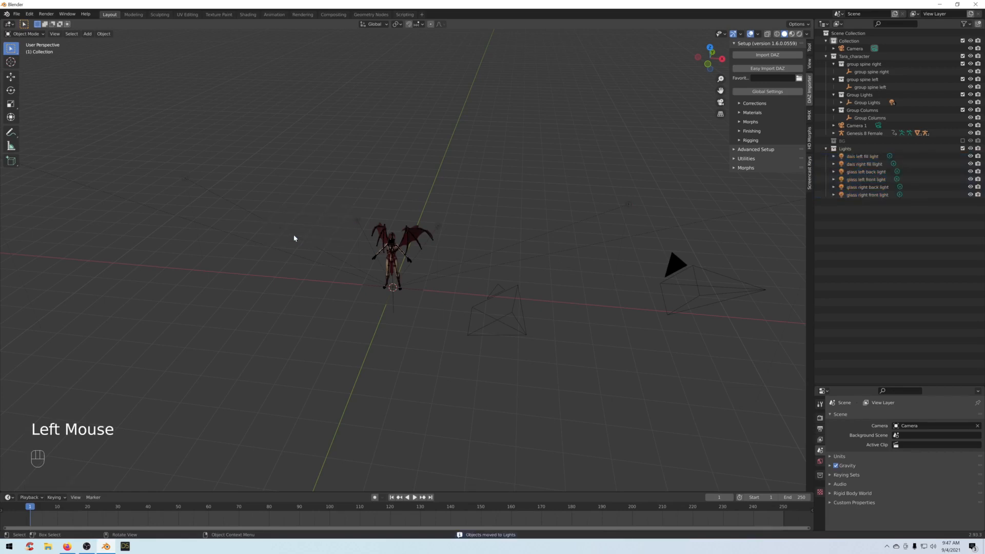
Collapse the Lights collection, exclude it from the view layer and get a close view of the character.
click(825, 150)
scroll(571, 272, up, 2)
mouse_move(572, 272)
middle_down()
mouse_move(573, 264)
mouse_move(644, 257)
mouse_move(580, 262)
middle_up()
scroll(621, 260, down, 2)
scroll(493, 277, up, 2)
middle_drag(493, 277, 451, 310)
scroll(451, 277, up, 2)
scroll(433, 274, up, 2)
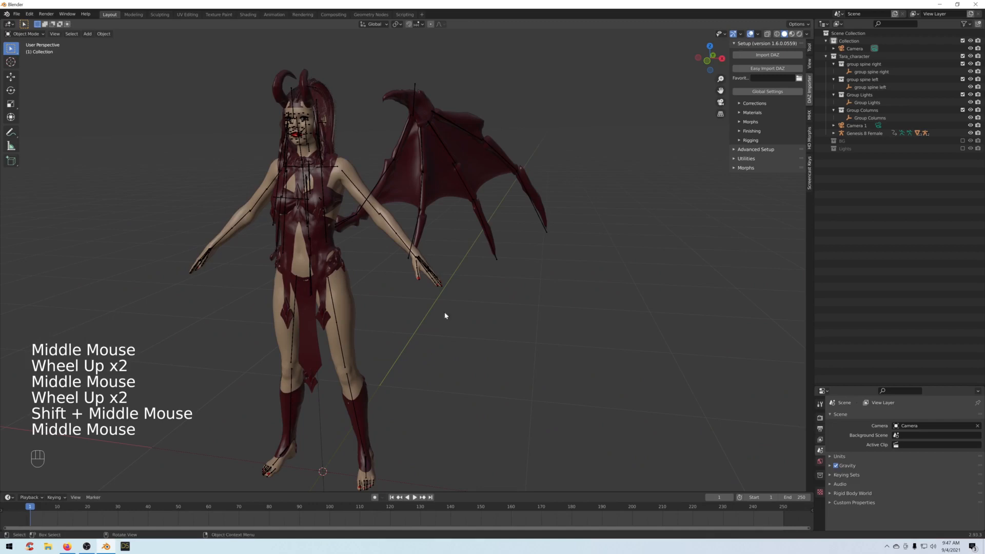
Expand the Corrections section of the DAZ Importer and check the character from another angle.
click(739, 104)
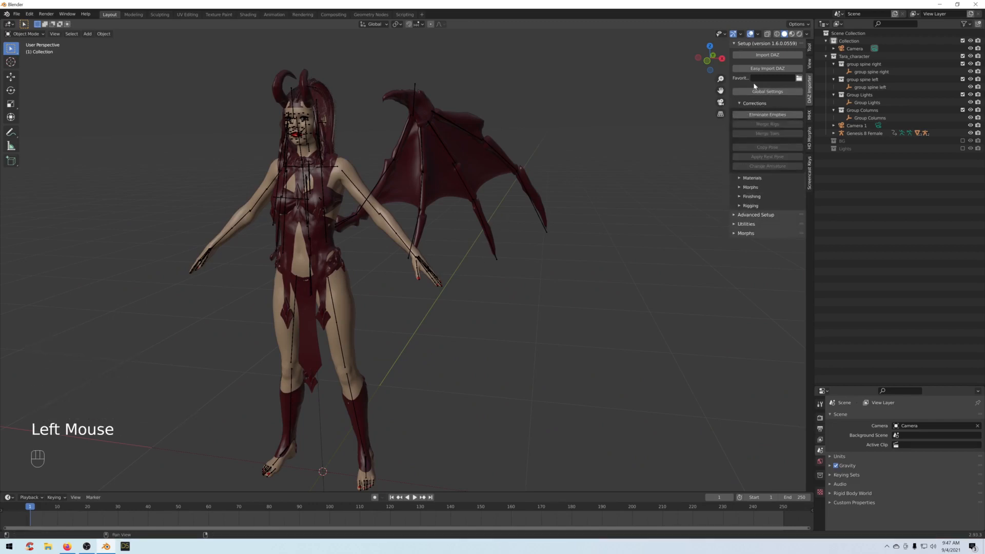
scroll(322, 223, up, 1)
scroll(357, 231, down, 1)
mouse_move(357, 232)
shift+middle_down()
mouse_move(305, 214)
mouse_move(361, 220)
shift+middle_up()
middle_drag(431, 221, 345, 218)
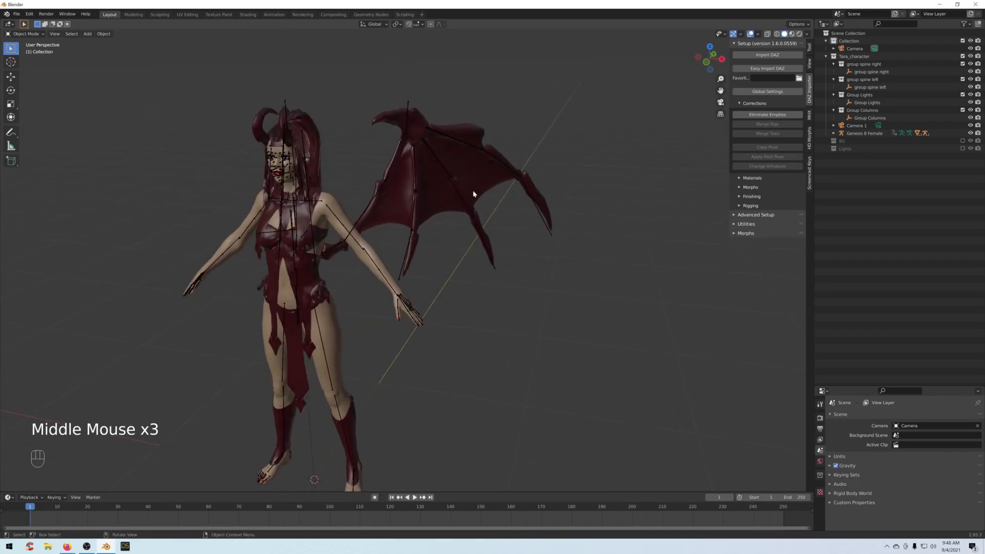
Delete the group spine right, group spine left, Group Lights and Group Columns collections together with their empties.
click(859, 64)
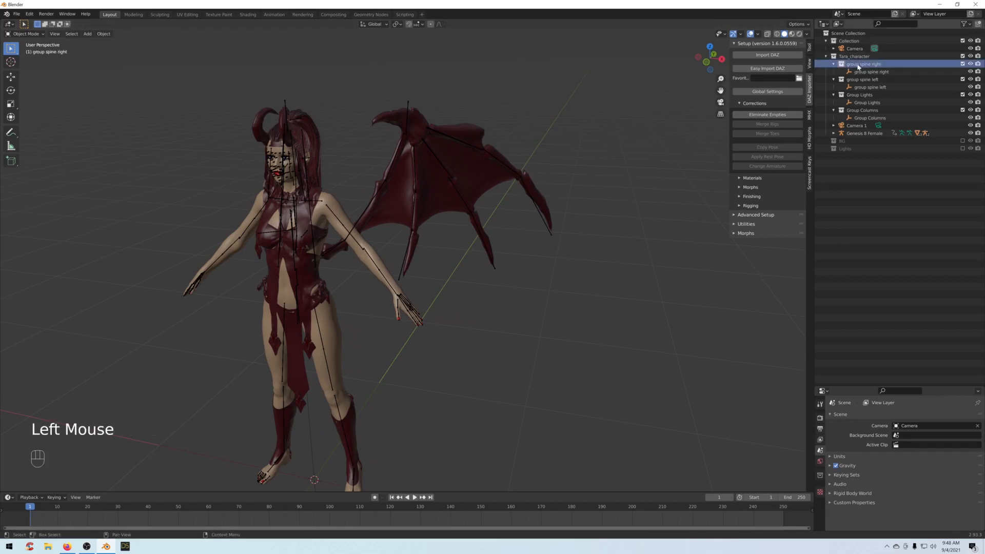
shift+click(857, 118)
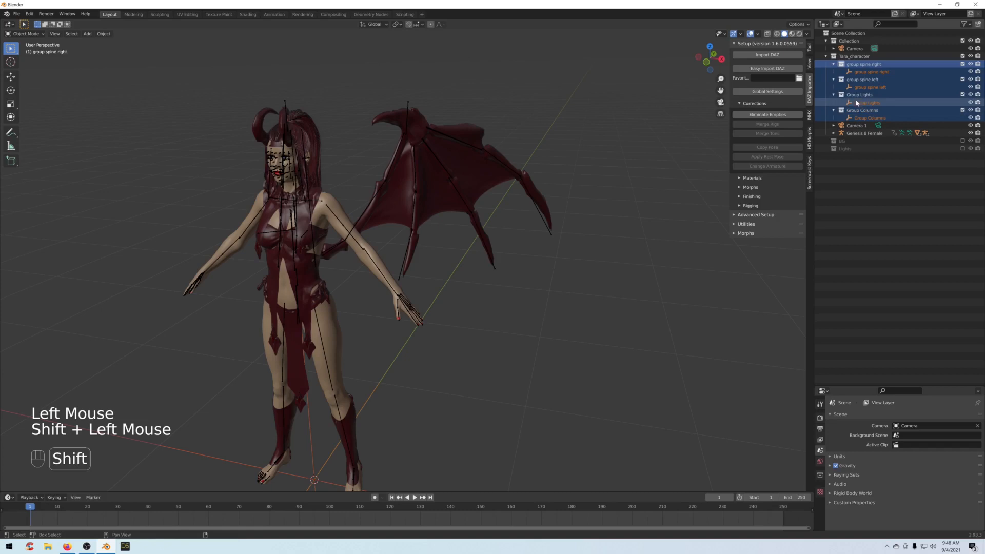
key(Delete)
scroll(417, 213, up, 1)
scroll(417, 213, down, 1)
middle_drag(394, 212, 322, 201)
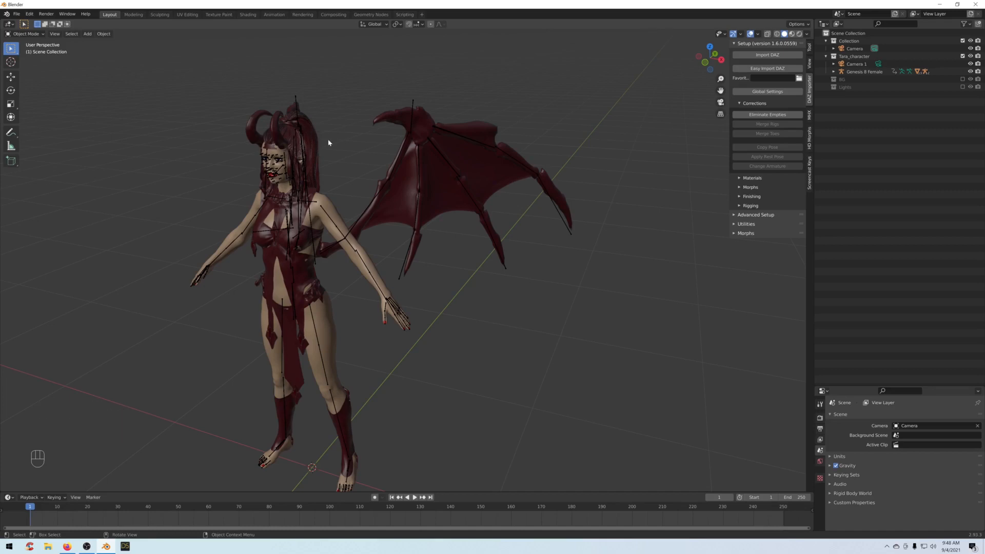
middle_drag(294, 160, 231, 153)
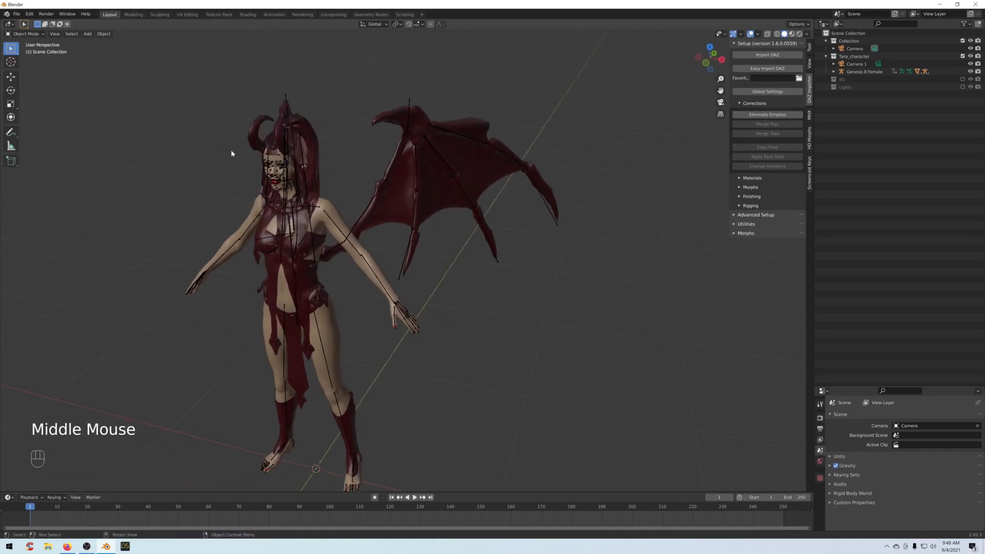
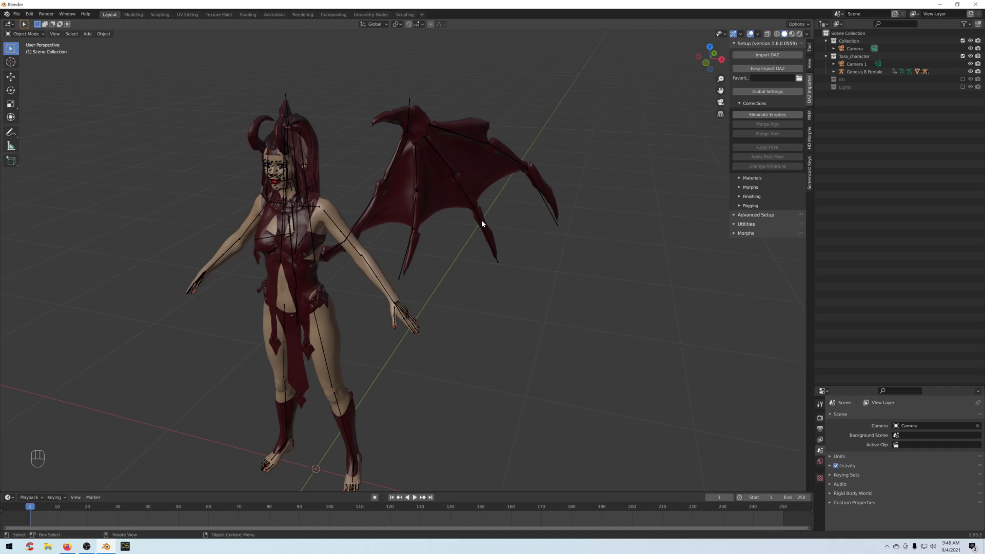
Widen the importer sidebar and run Eliminate Empties with Create Collections enabled.
drag(727, 152, 711, 151)
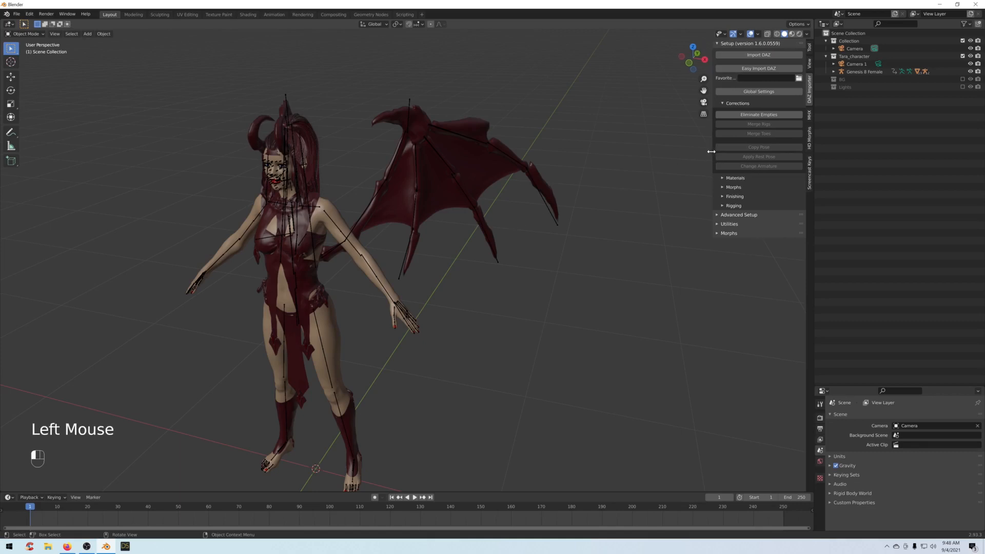
click(747, 115)
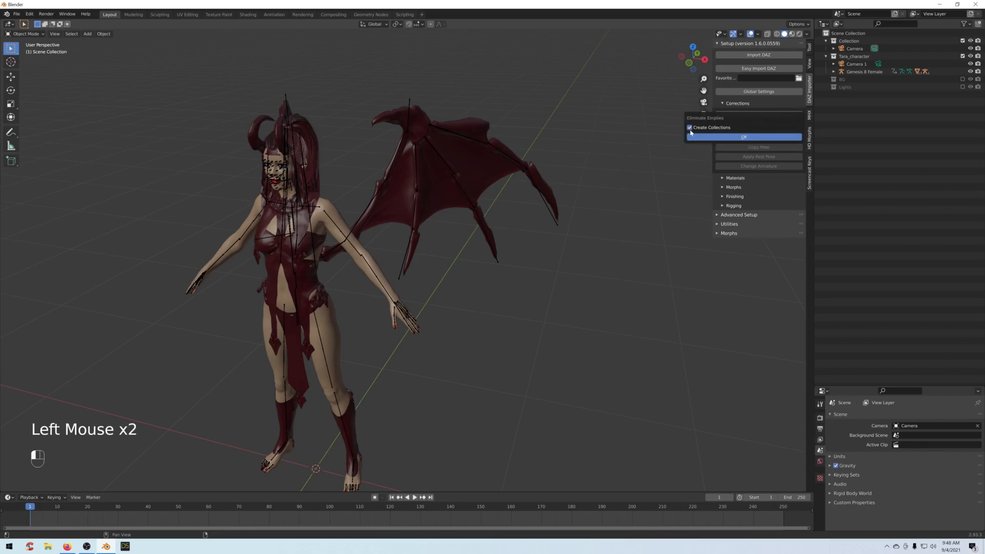
click(745, 137)
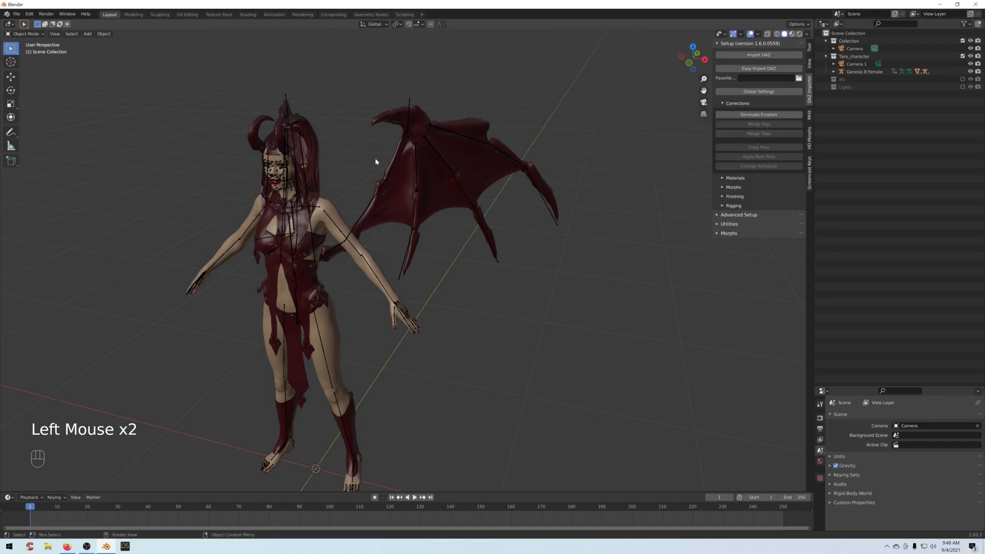
Select the Genesis 8 Female armature and expand its hierarchy in the outliner.
click(341, 235)
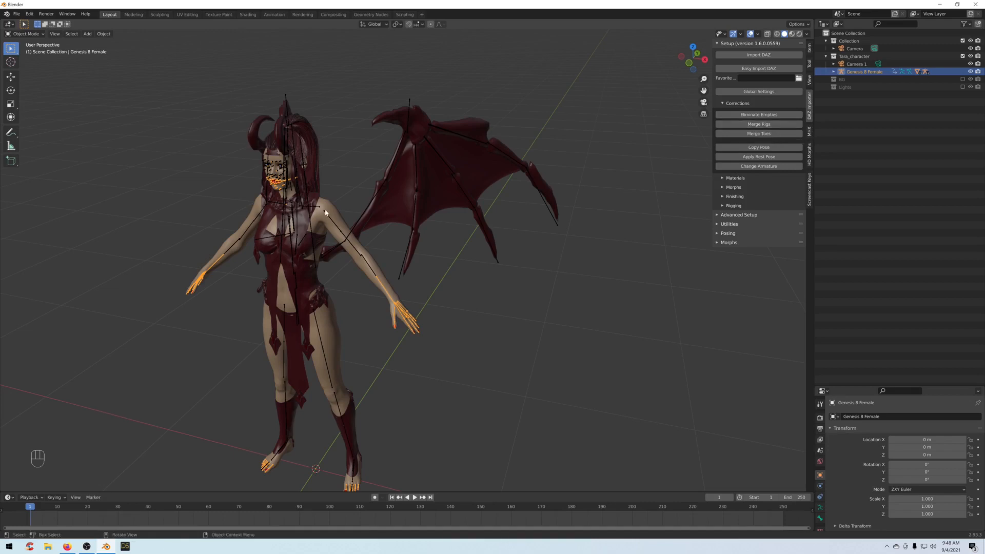
scroll(326, 211, up, 2)
click(304, 214)
click(305, 214)
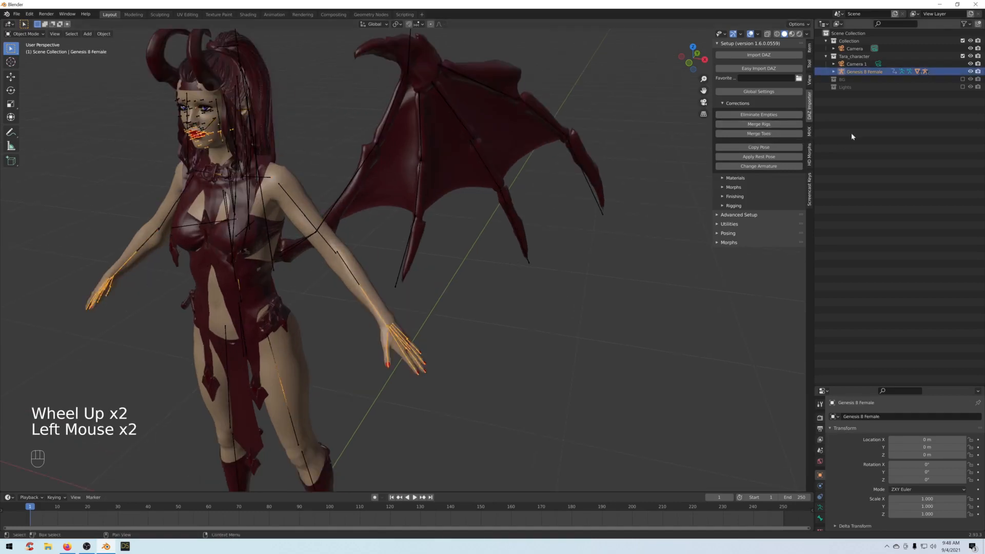
click(833, 72)
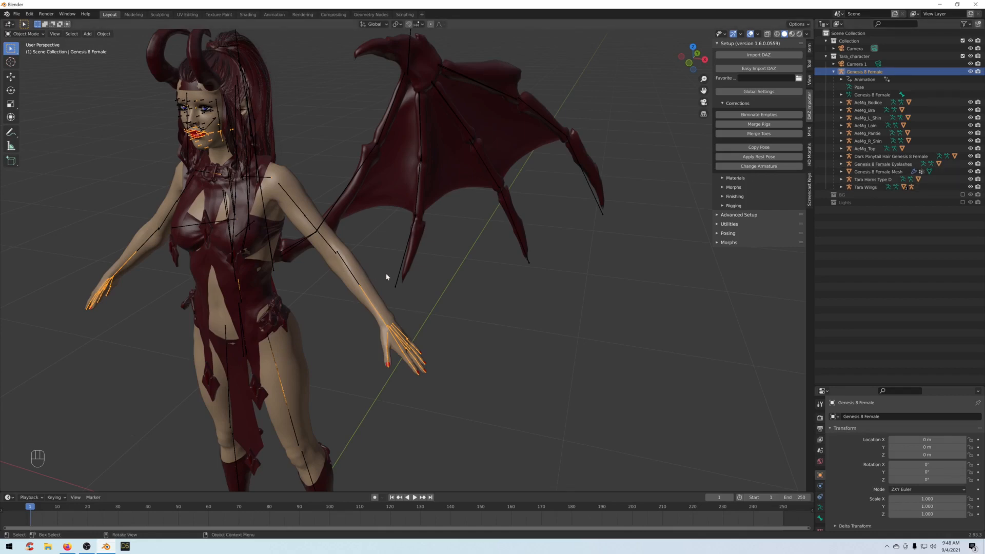
Examine the character's outfit and rig up close and select the bodice mesh on her torso.
scroll(413, 276, down, 2)
middle_drag(414, 276, 424, 246)
scroll(380, 279, up, 2)
scroll(359, 288, up, 1)
scroll(343, 292, down, 1)
scroll(380, 272, up, 1)
shift+scroll(367, 275, up, 1)
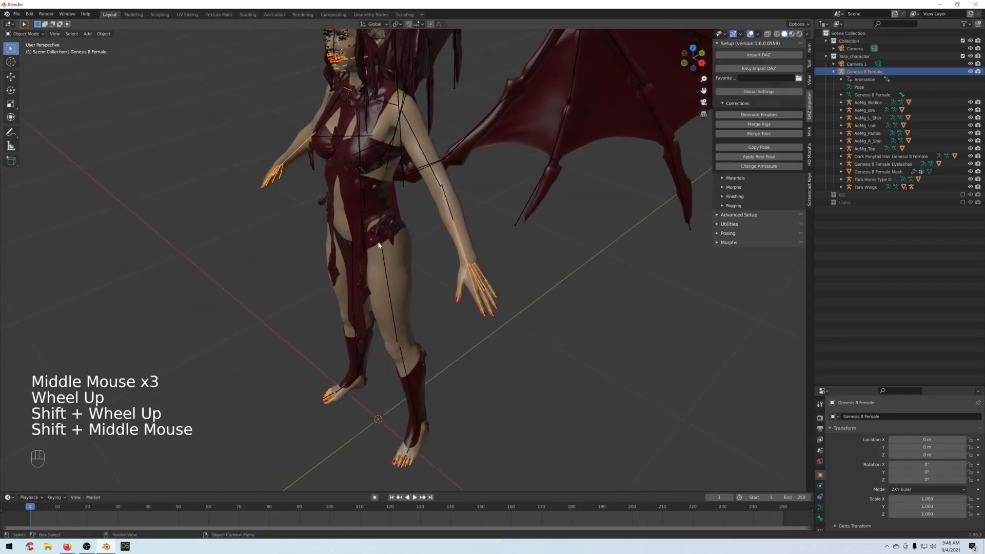
click(351, 260)
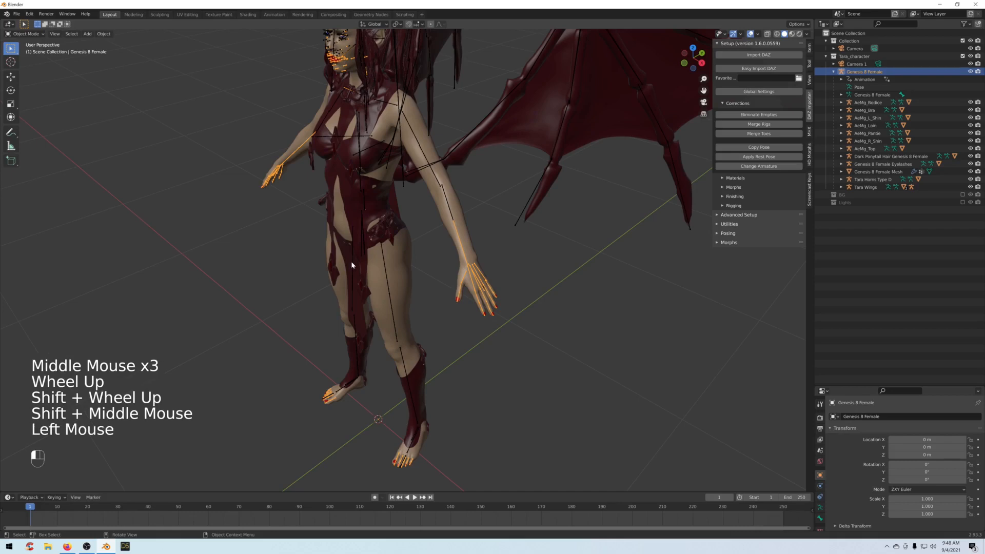
click(387, 237)
click(382, 152)
click(378, 201)
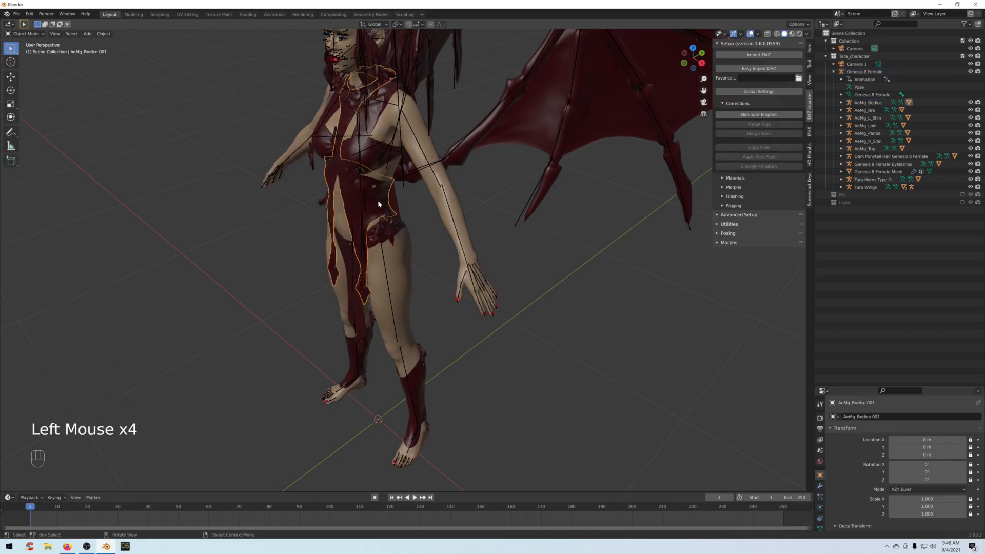
middle_drag(380, 201, 353, 213)
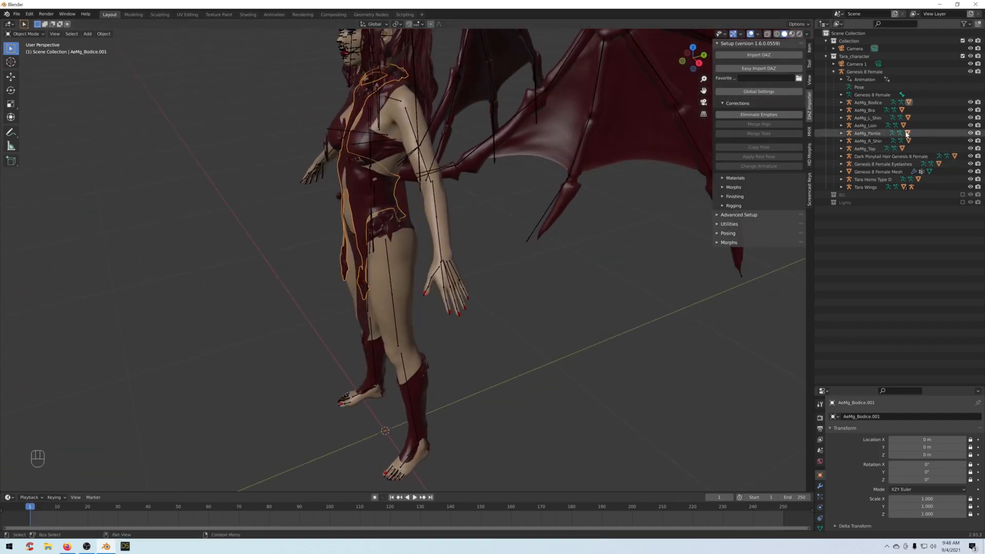
Expand AeMg_Bodice in the outliner, select its armature and isolate it in local view to inspect its bones.
click(841, 102)
click(862, 104)
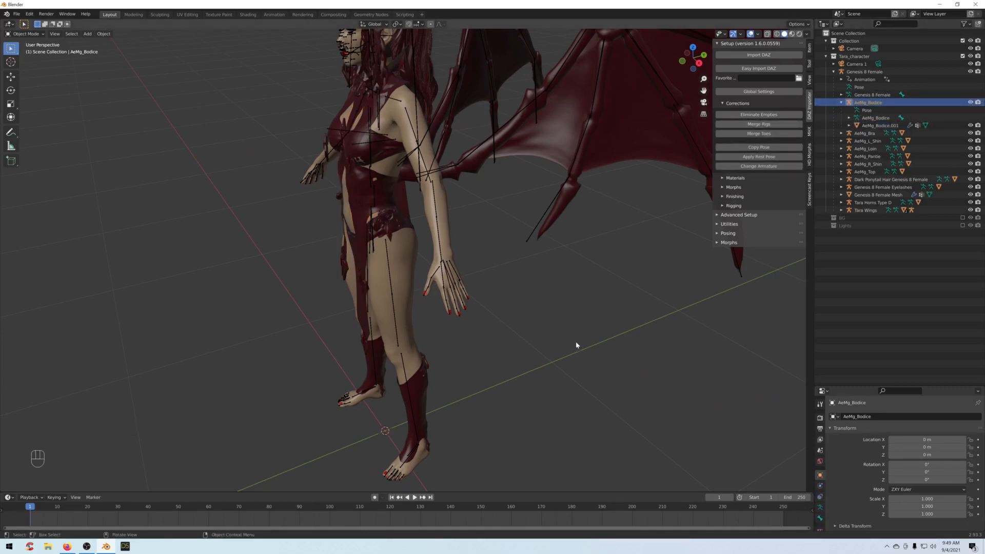
key(slash)
scroll(432, 233, up, 2)
middle_drag(433, 233, 476, 241)
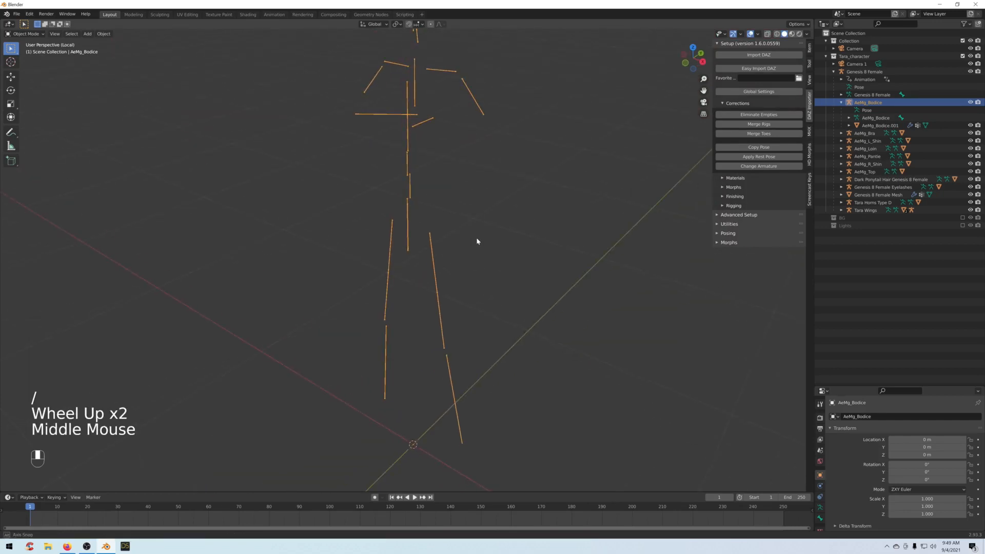
Examine the isolated bodice armature, select the Genesis 8 Female armature and return to the full scene view.
scroll(435, 202, down, 2)
middle_drag(436, 202, 481, 199)
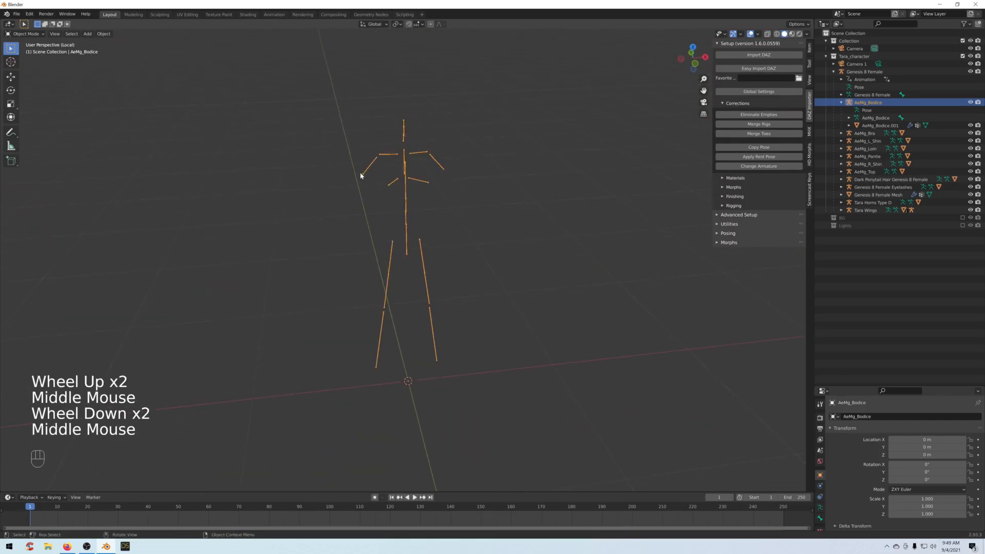
middle_drag(439, 254, 409, 235)
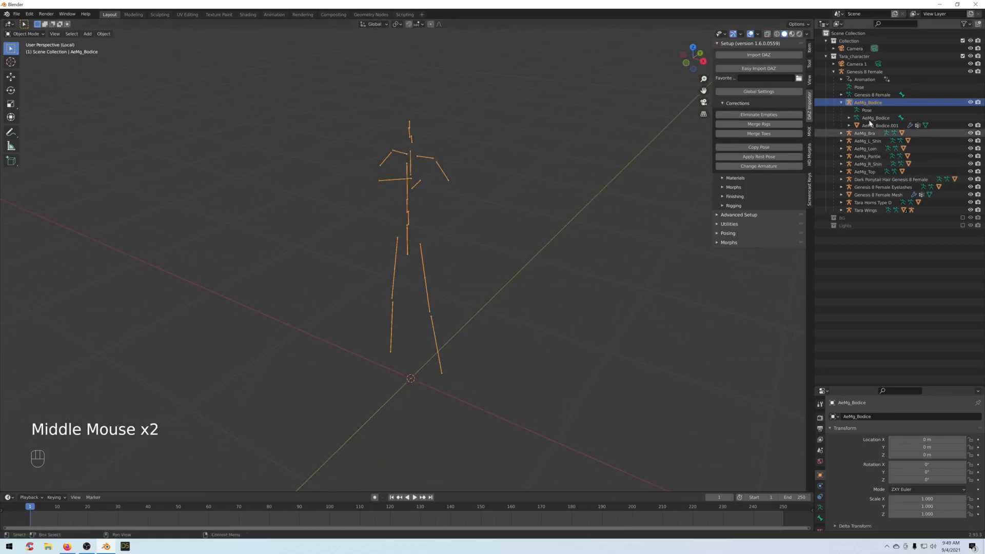
click(872, 73)
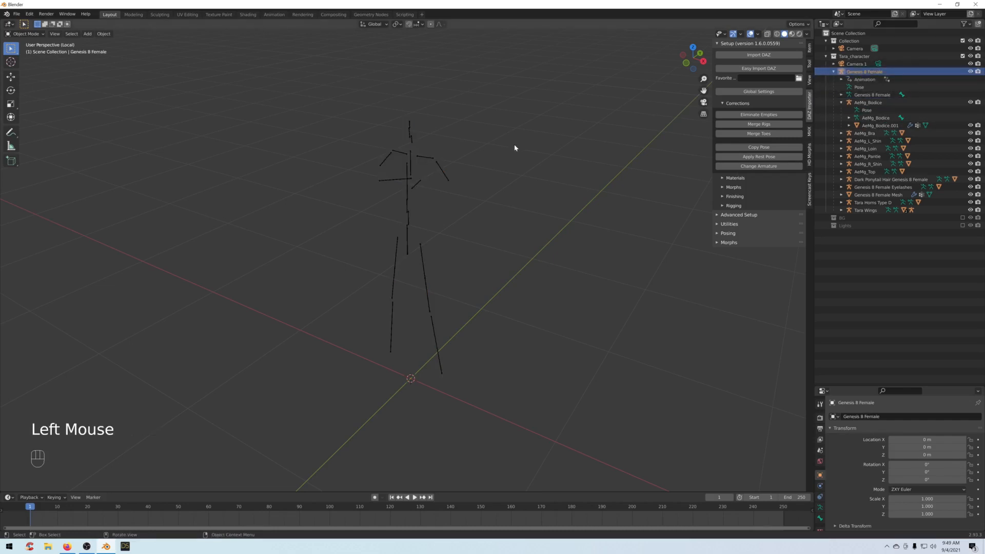
key(slash)
Isolate the Genesis 8 Female armature to inspect its bones, reselect AeMg_Bodice and leave local view.
click(867, 72)
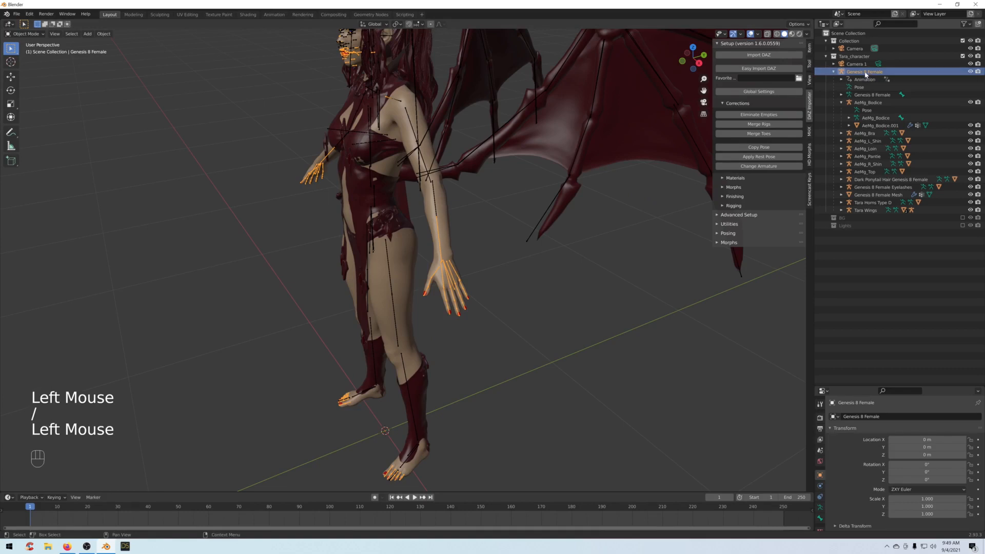
key(slash)
scroll(441, 177, up, 2)
middle_drag(462, 185, 484, 185)
scroll(512, 185, down, 1)
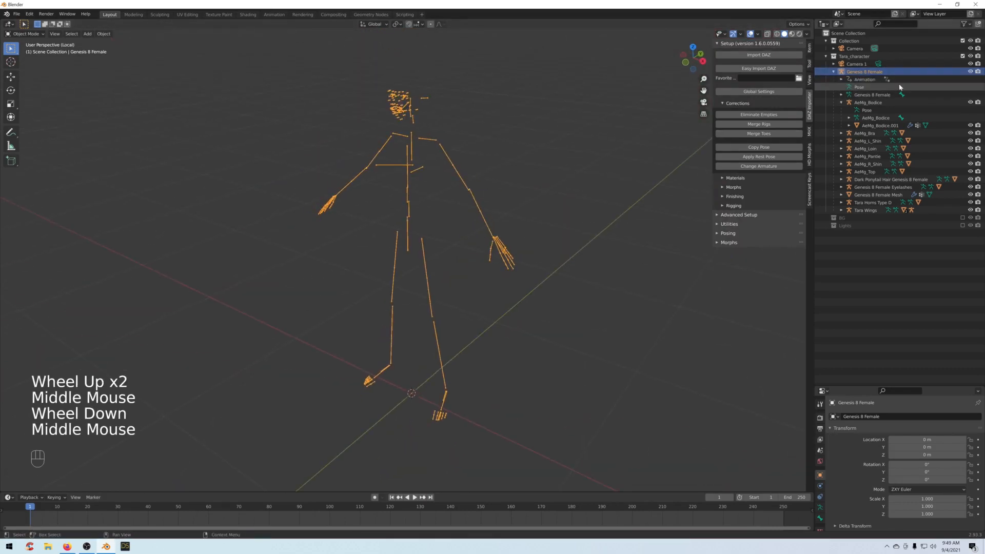
click(878, 103)
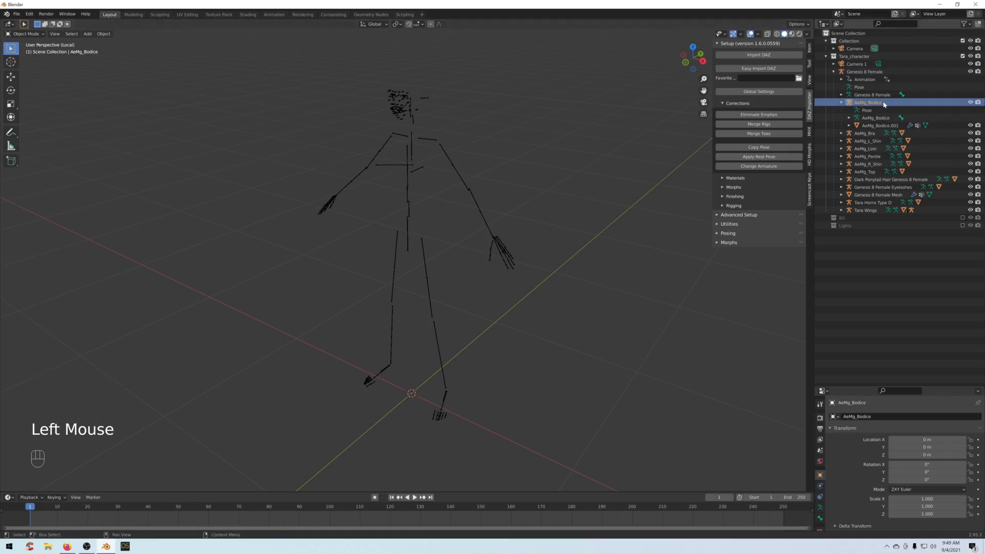
click(764, 127)
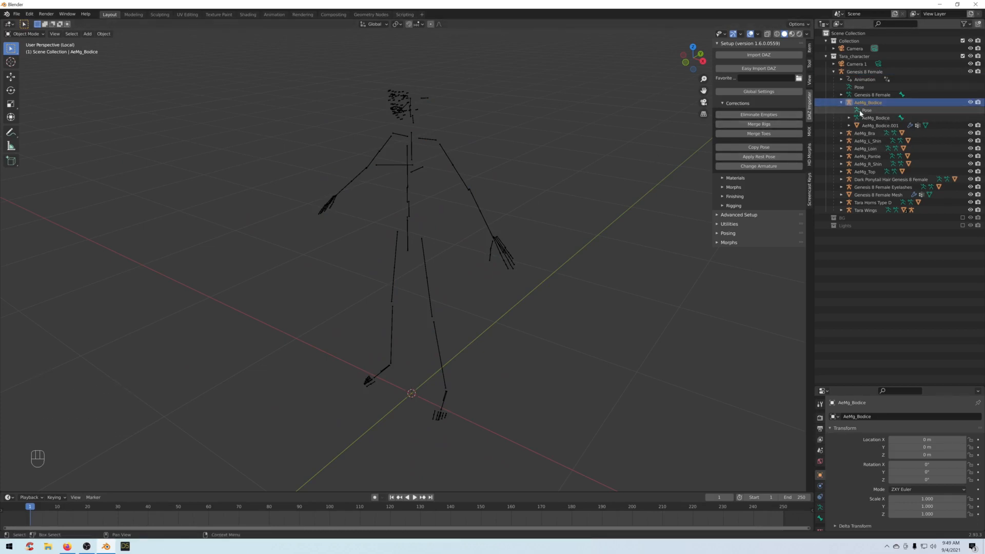
key(slash)
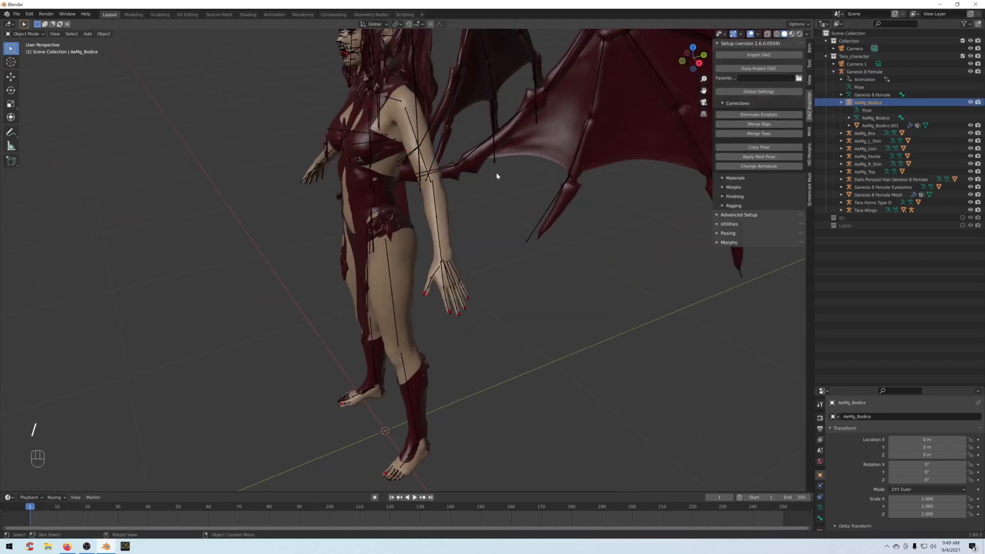
Inspect the wing bones from several angles by selecting the InnerWings and Tara Wings armatures.
scroll(517, 137, down, 2)
click(506, 139)
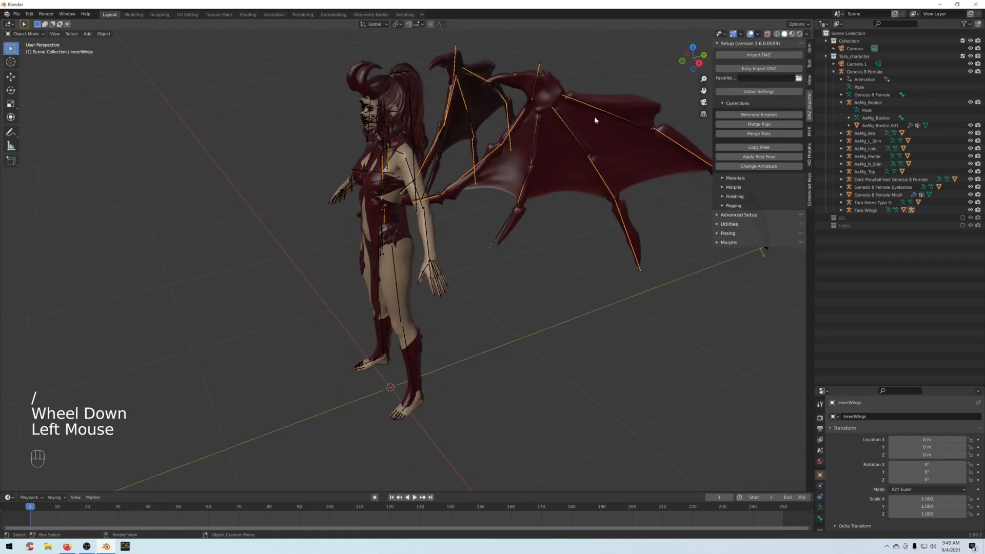
scroll(620, 129, down, 1)
middle_drag(609, 144, 454, 155)
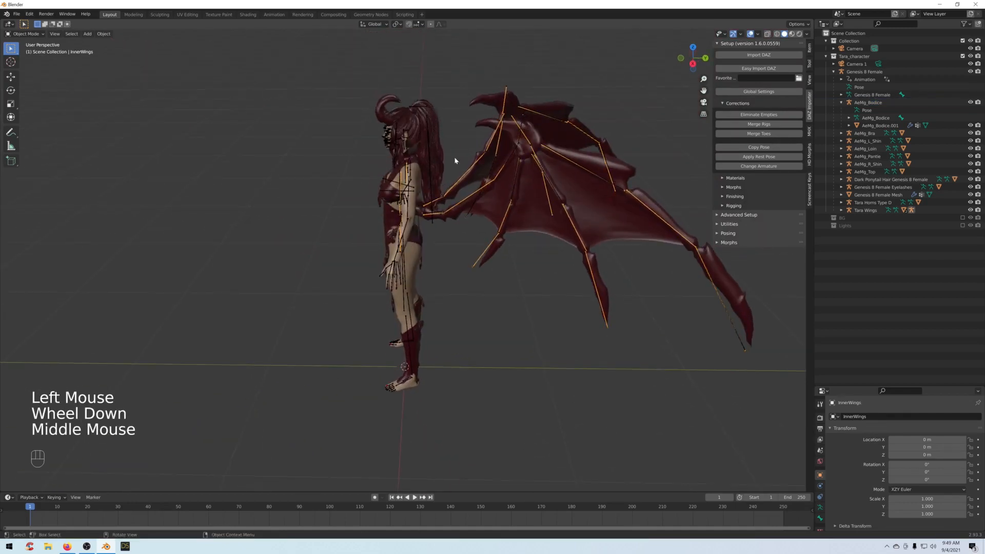
click(431, 145)
scroll(495, 198, up, 2)
middle_drag(494, 198, 538, 197)
scroll(539, 207, down, 2)
scroll(516, 200, up, 1)
click(457, 170)
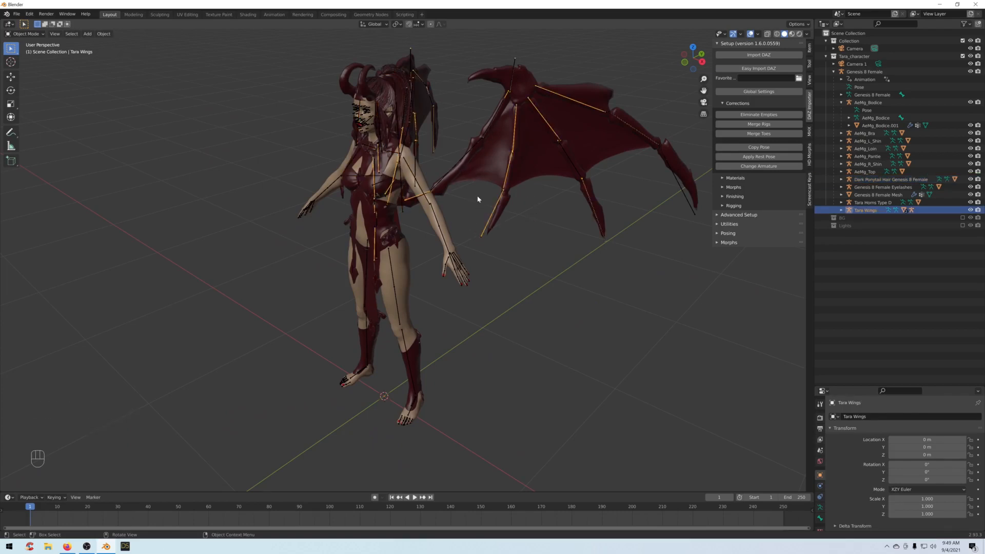
Check the separate wing meshes on the character and reselect the Tara Wings armature.
click(605, 139)
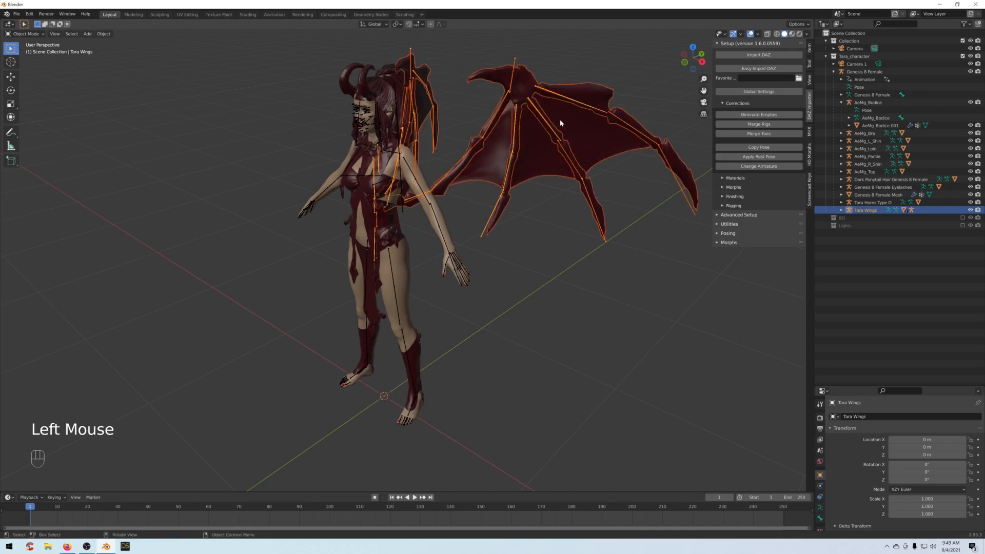
click(535, 131)
scroll(470, 196, up, 1)
scroll(475, 211, down, 1)
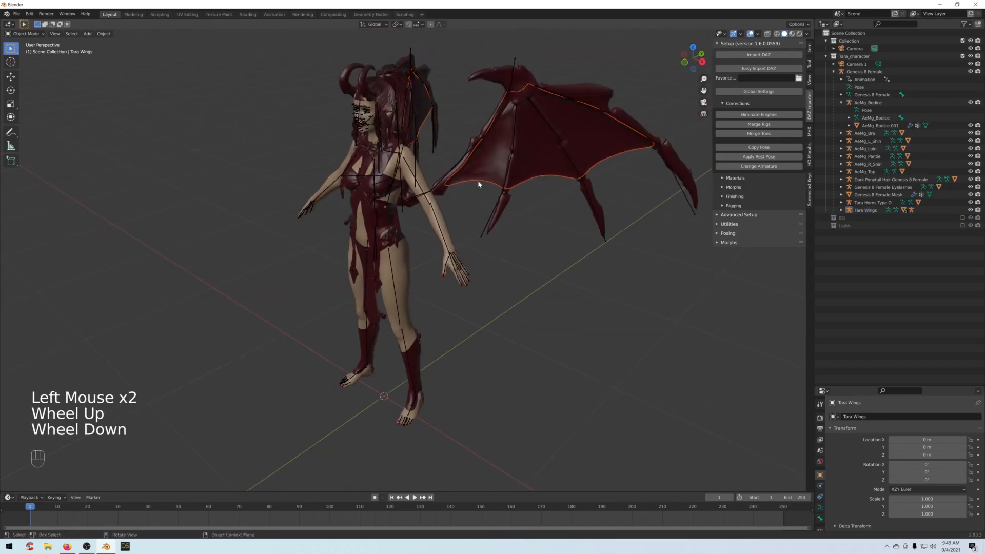
middle_drag(481, 183, 468, 169)
click(472, 170)
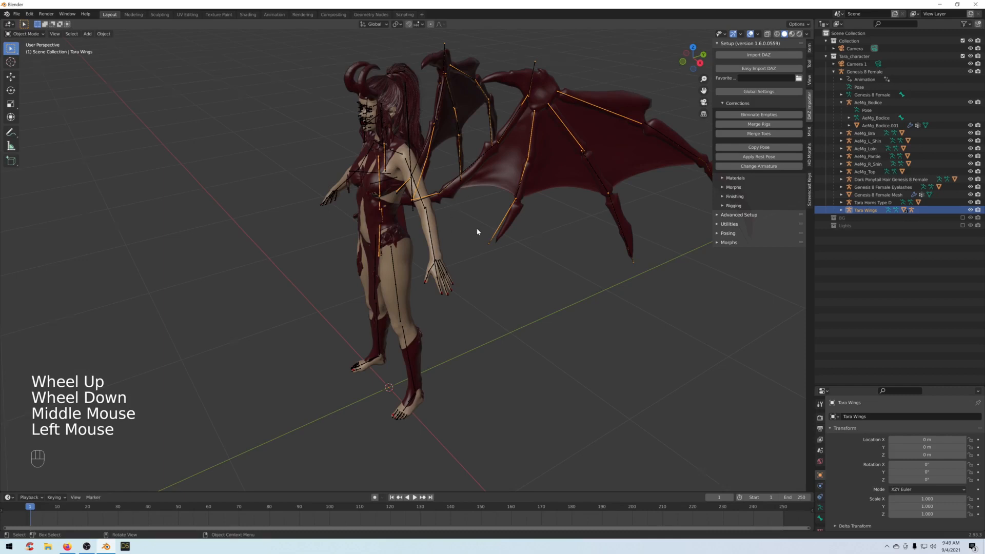
middle_drag(473, 232, 490, 228)
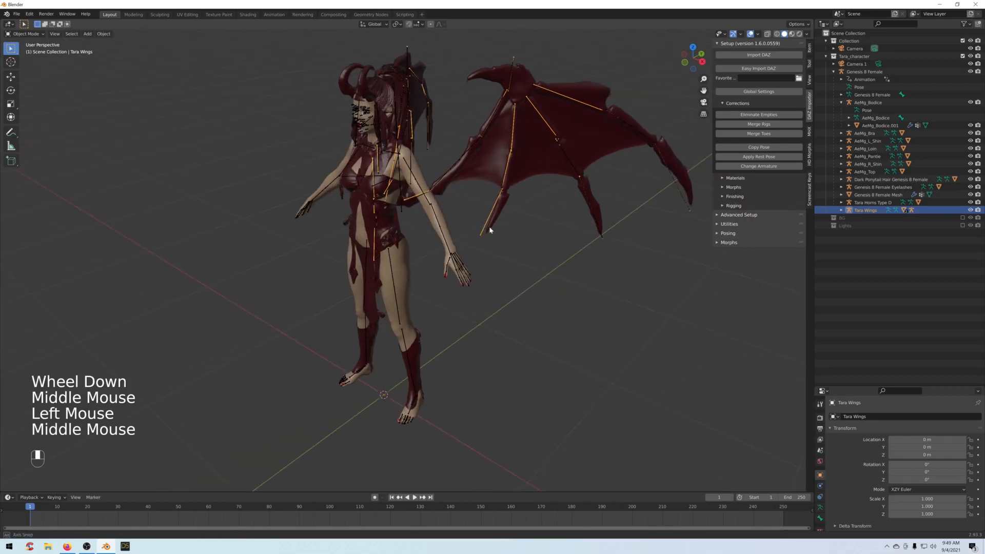
Inspect the bones of the Tara Horns Type D, Genesis 8 Female Eyelashes and Dark Ponytail Hair armatures.
click(872, 202)
mouse_move(515, 232)
middle_down()
mouse_move(532, 235)
mouse_move(523, 235)
middle_up()
scroll(448, 231, up, 2)
middle_drag(448, 231, 505, 221)
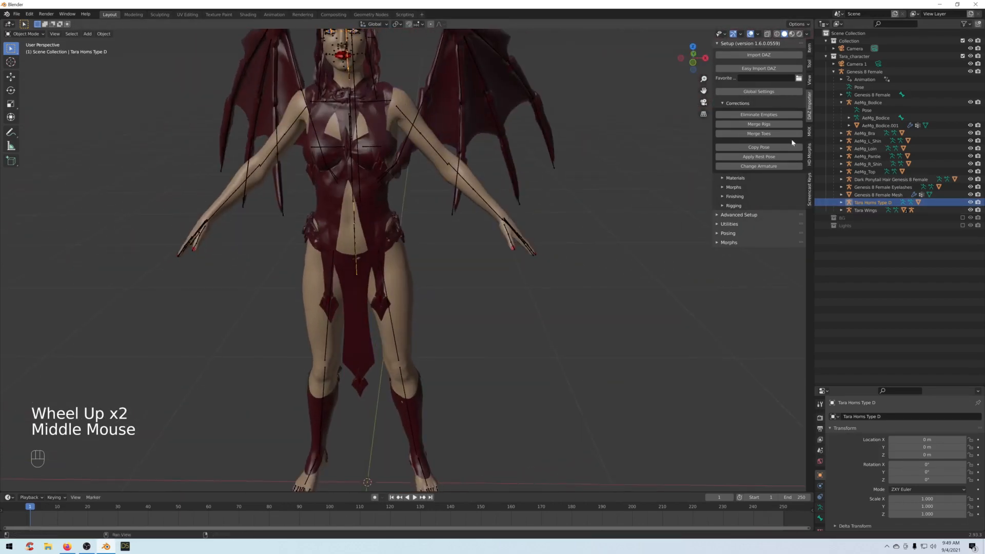
click(873, 188)
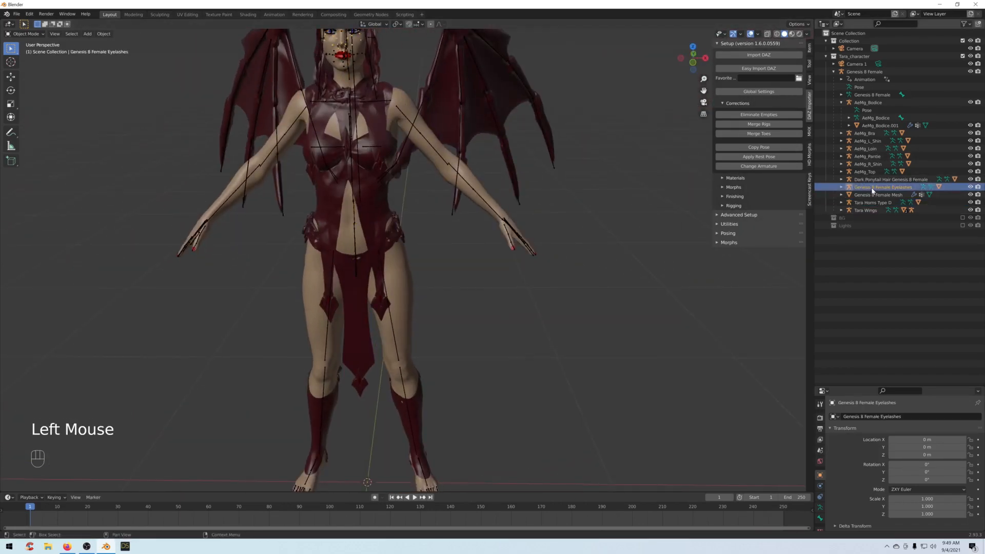
double_click(872, 179)
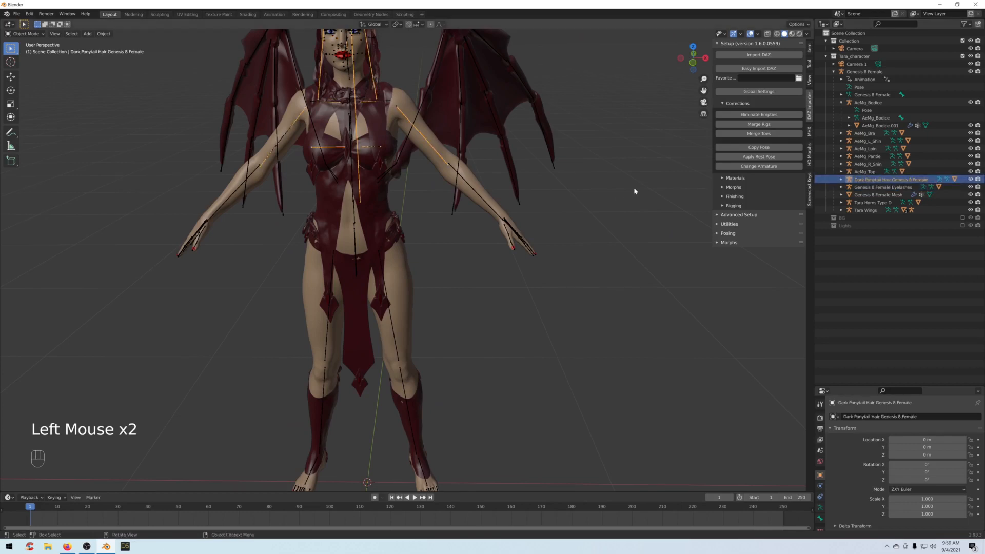
middle_drag(635, 189, 720, 205)
scroll(682, 202, up, 1)
scroll(692, 190, down, 2)
Inspect the AeMg_R_Shin, AeMg_Pantie and AeMg_Loin armatures, briefly isolating the loin rig in local view.
click(860, 176)
middle_drag(534, 200, 598, 194)
click(872, 164)
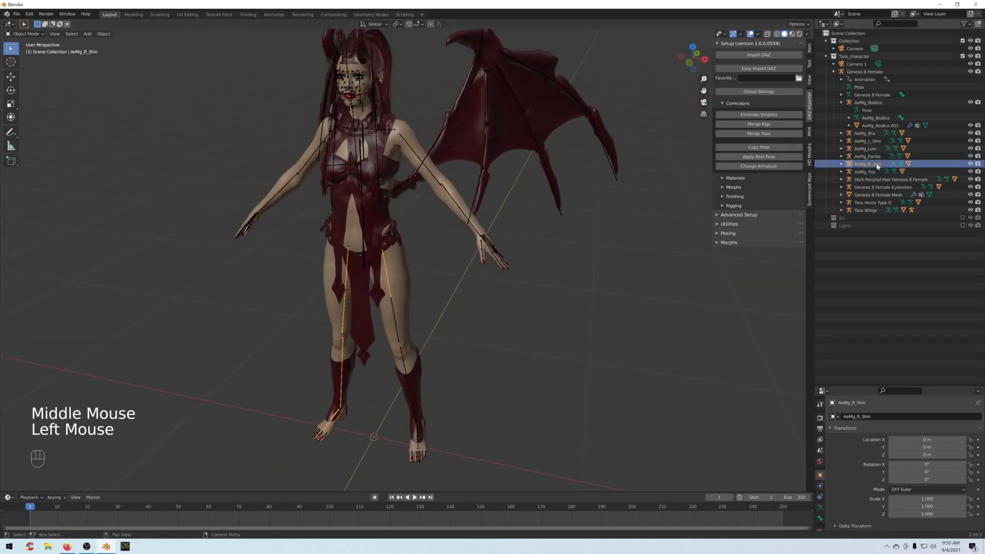
click(867, 157)
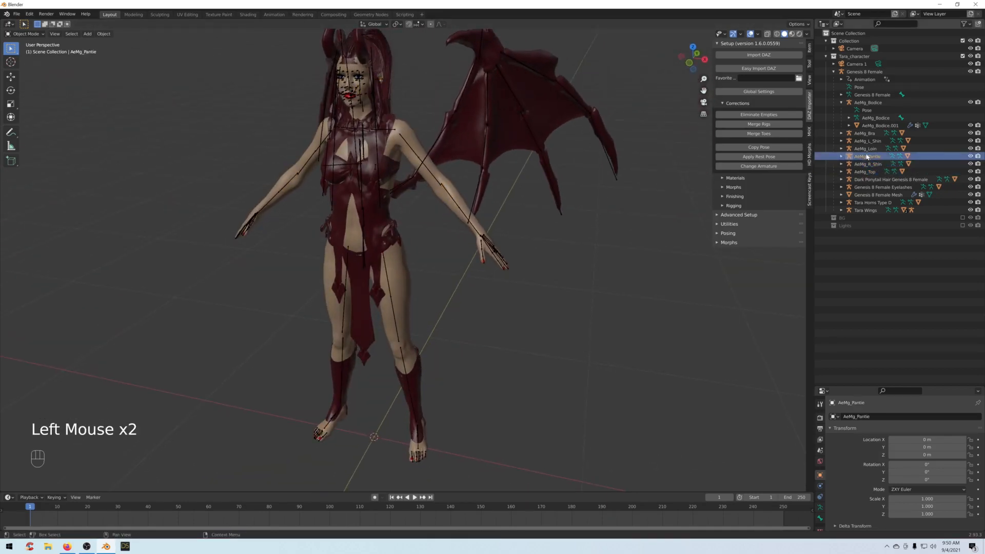
click(866, 149)
middle_drag(532, 267, 680, 228)
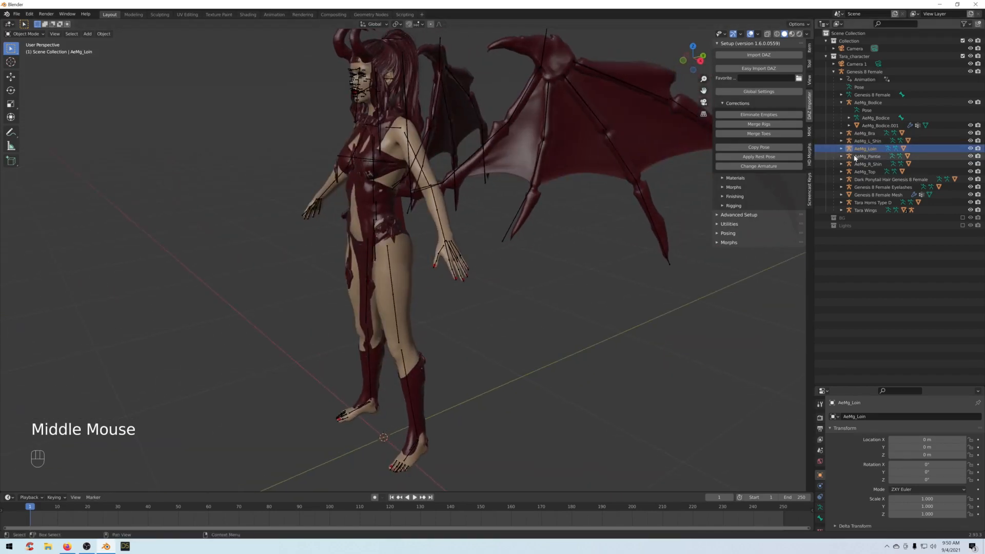
scroll(530, 271, down, 2)
middle_drag(530, 272, 482, 273)
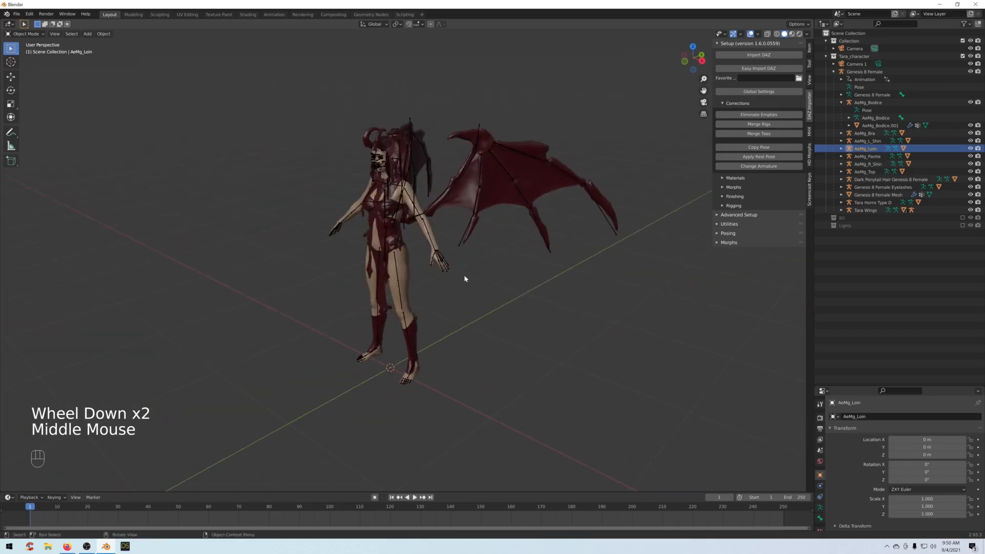
key(slash)
scroll(479, 259, up, 1)
key(slash)
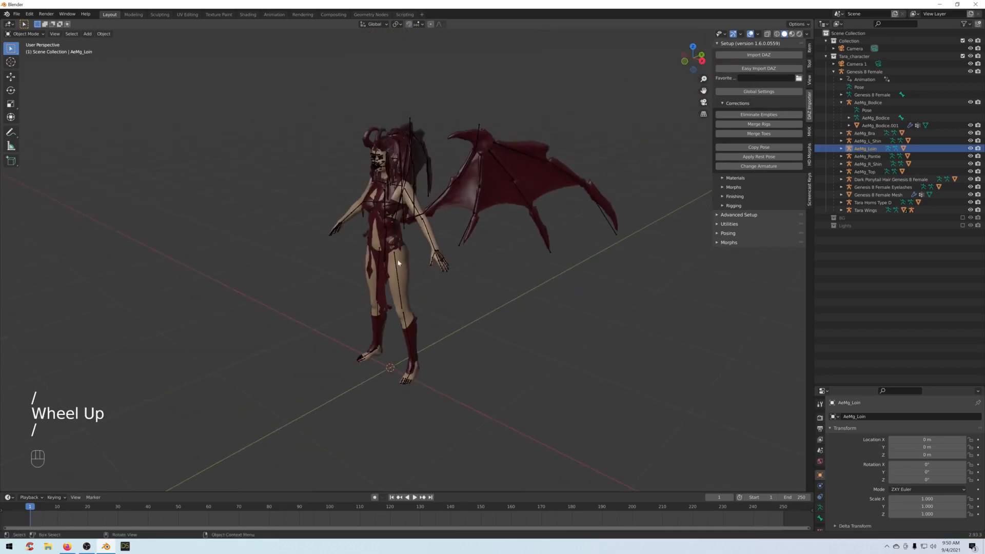
Inspect the AeMg_L_Shin and AeMg_Bra armatures on the character.
click(867, 141)
scroll(489, 288, up, 2)
middle_drag(488, 288, 530, 296)
click(865, 133)
mouse_move(571, 226)
middle_down()
mouse_move(525, 225)
mouse_move(569, 226)
middle_up()
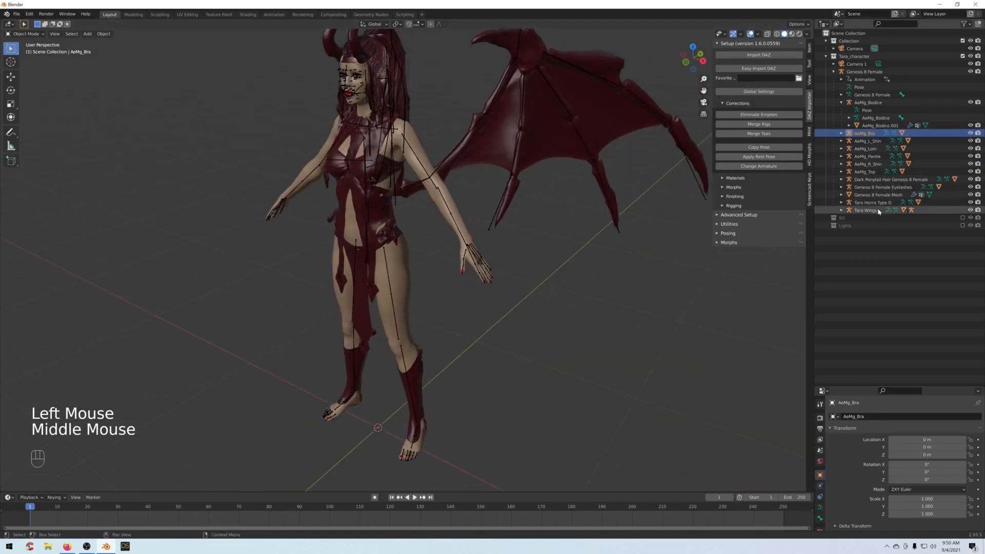
Select the horns, eyelashes and all AeMg outfit armatures, excluding hair and wings, with Genesis 8 Female as the active object.
click(869, 210)
click(874, 187)
click(867, 203)
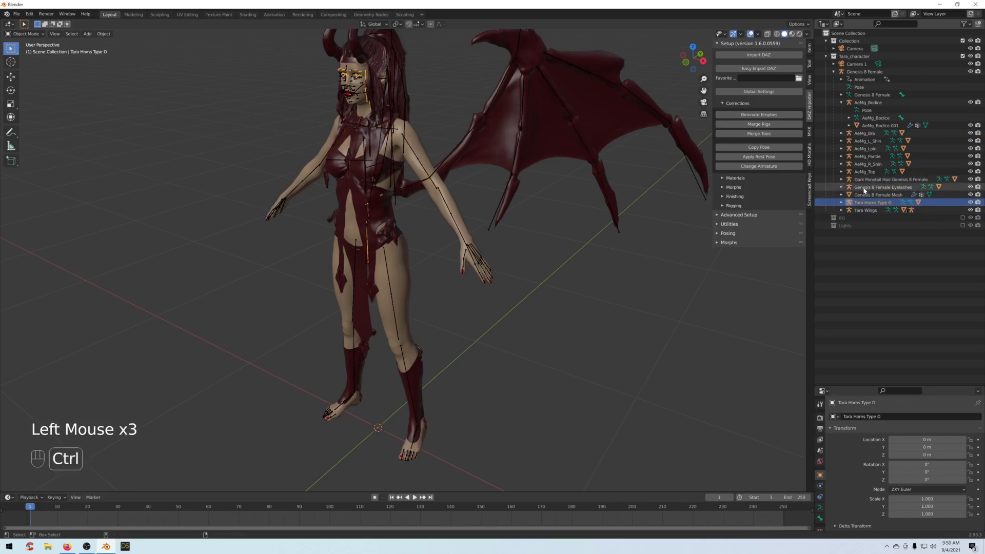
ctrl+click(864, 188)
ctrl+click(865, 172)
ctrl+click(867, 164)
ctrl+click(866, 156)
ctrl+click(866, 149)
ctrl+click(867, 141)
ctrl+click(864, 133)
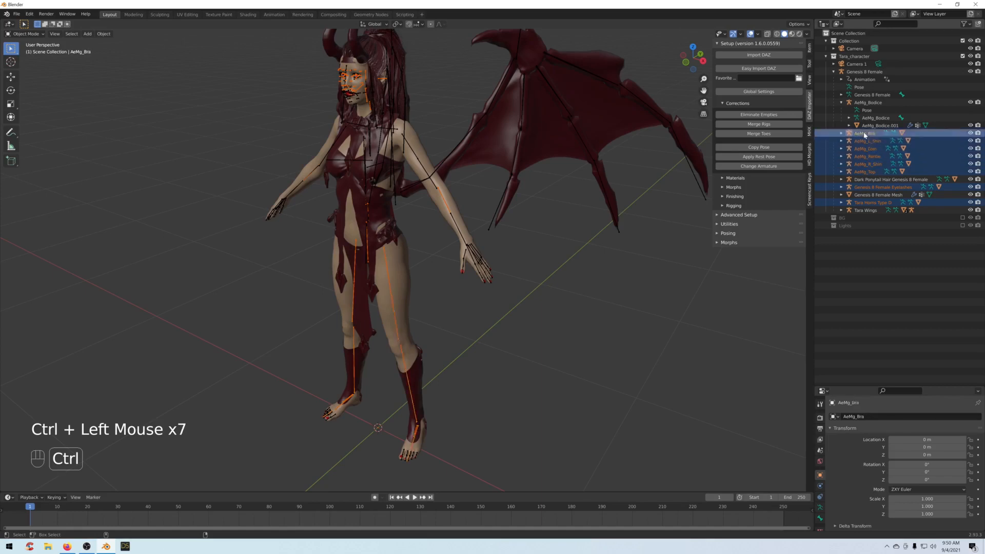
ctrl+click(862, 103)
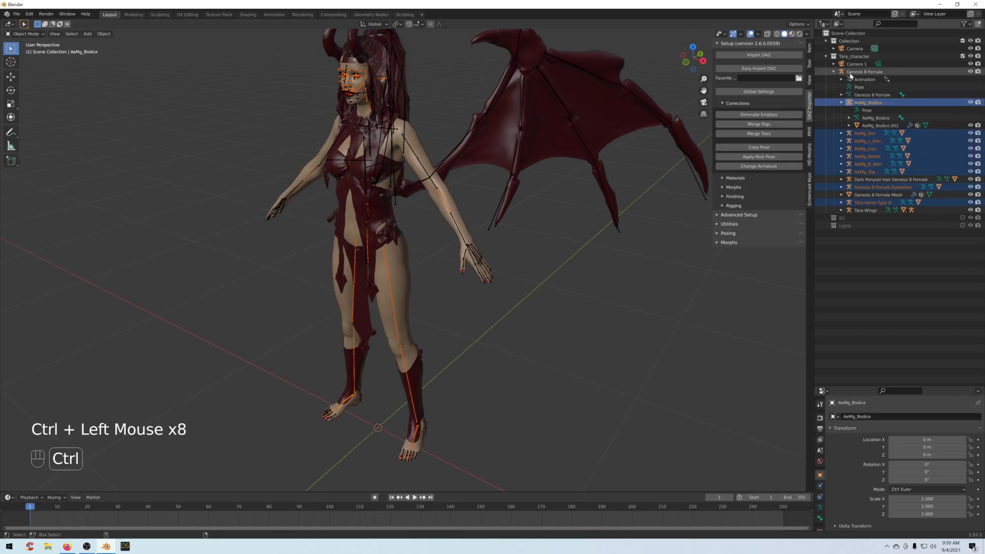
ctrl+click(849, 74)
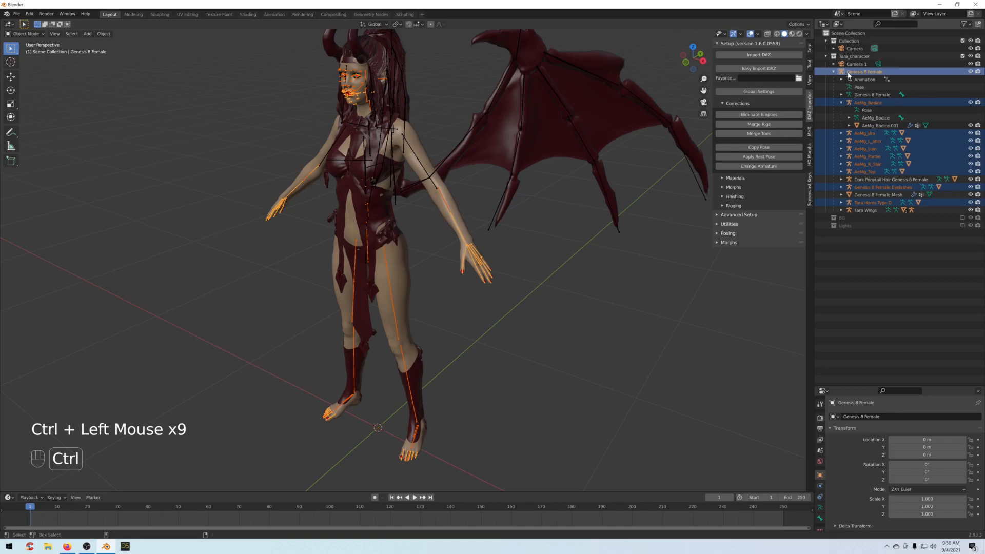
Merge the selected rigs with Merge Non-conforming Rigs and Create Mesh Collection enabled.
click(747, 124)
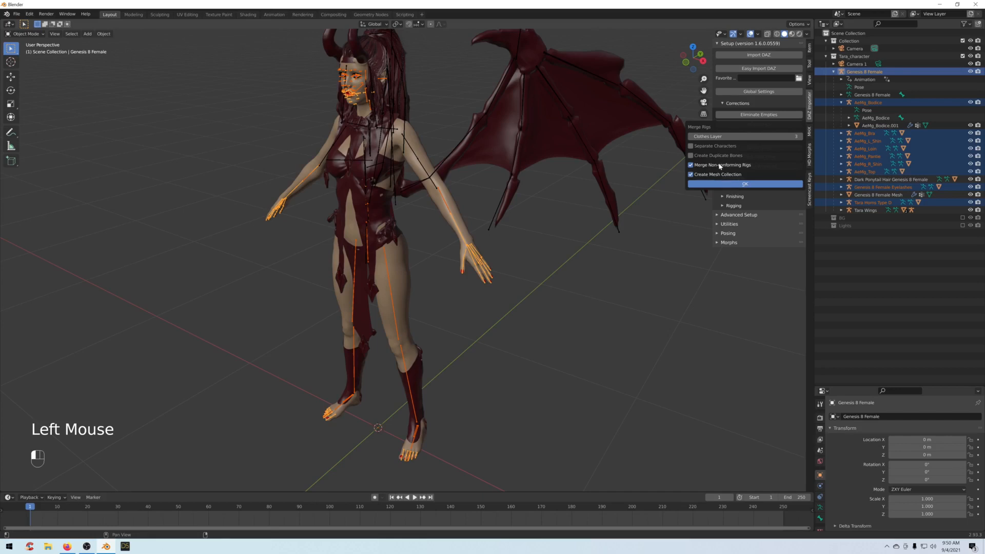
click(724, 185)
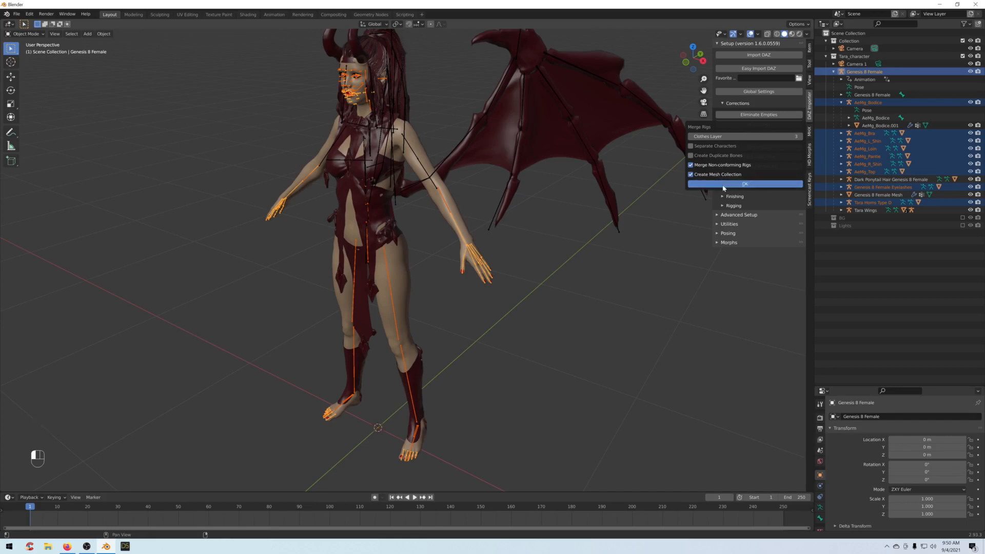
scroll(524, 218, down, 2)
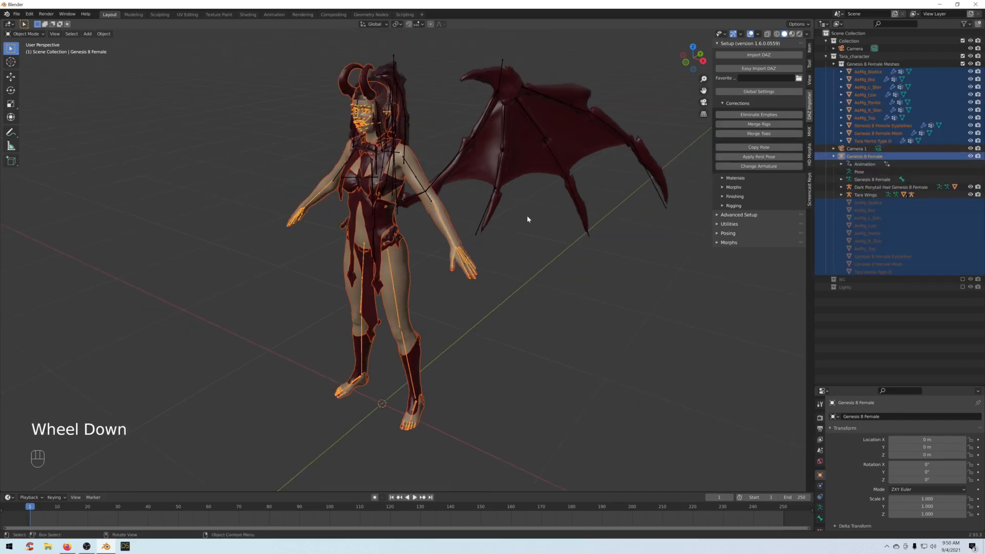
middle_drag(524, 215, 530, 218)
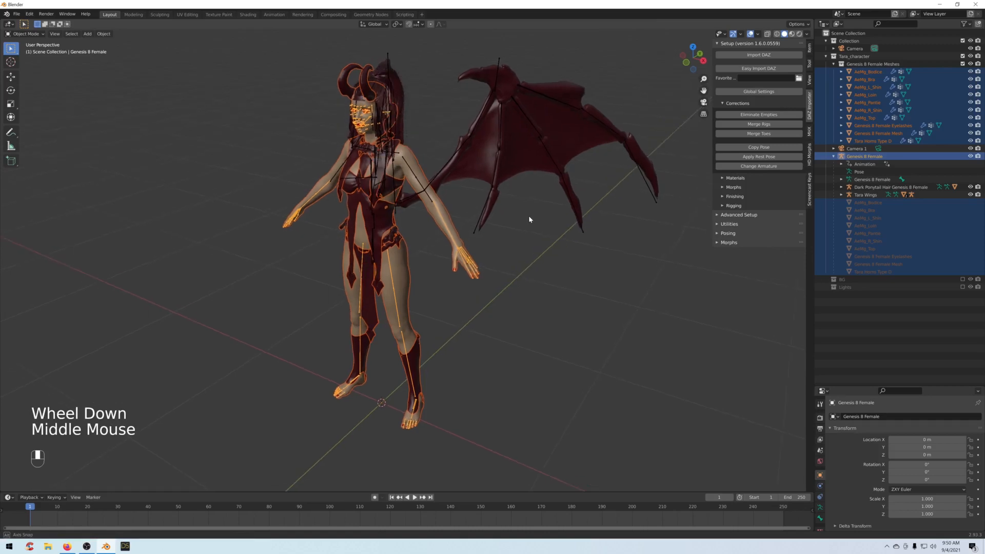
Move the Genesis 8 Female rig into a new collection named Rigs and briefly toggle that collection to check it.
click(832, 157)
click(832, 157)
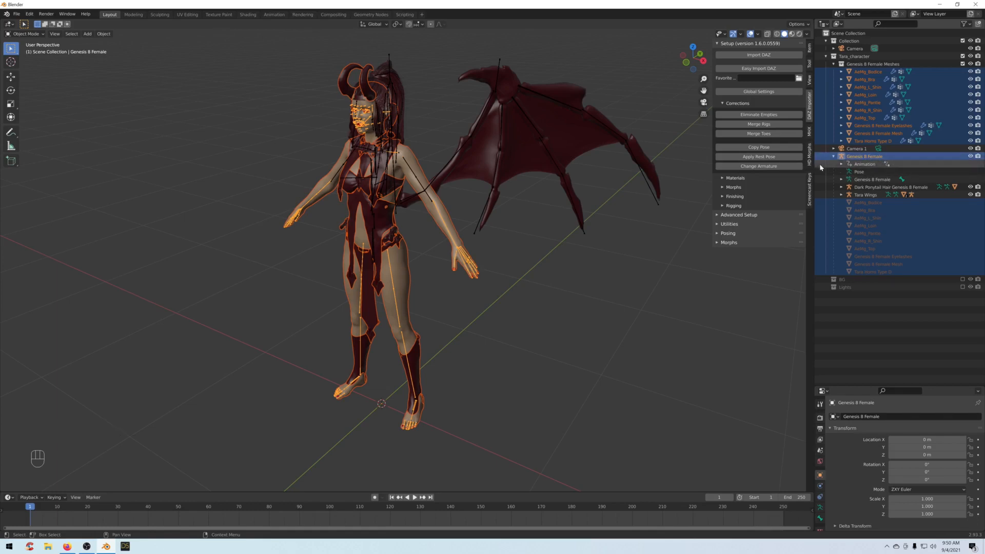
click(858, 157)
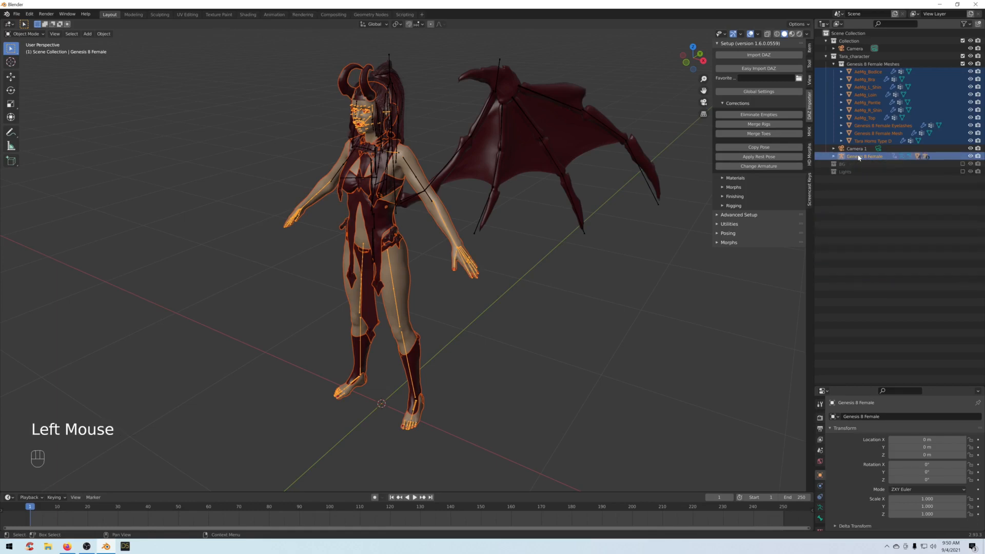
key(m)
click(841, 158)
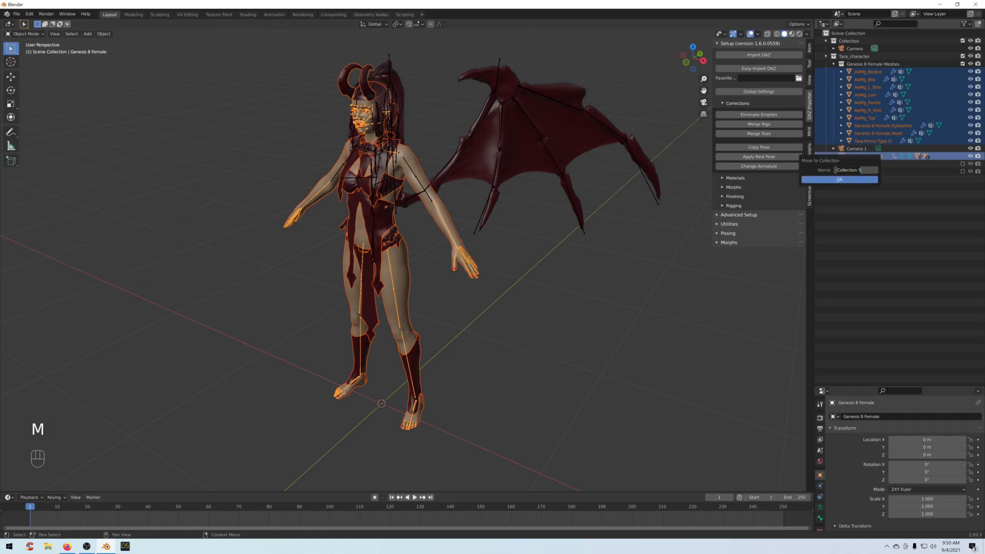
click(811, 181)
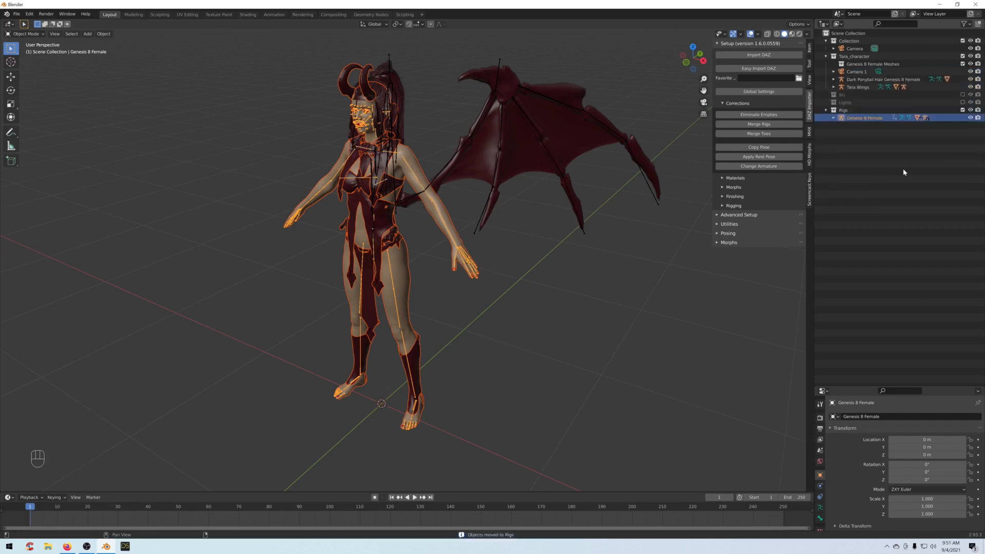
click(962, 110)
click(962, 109)
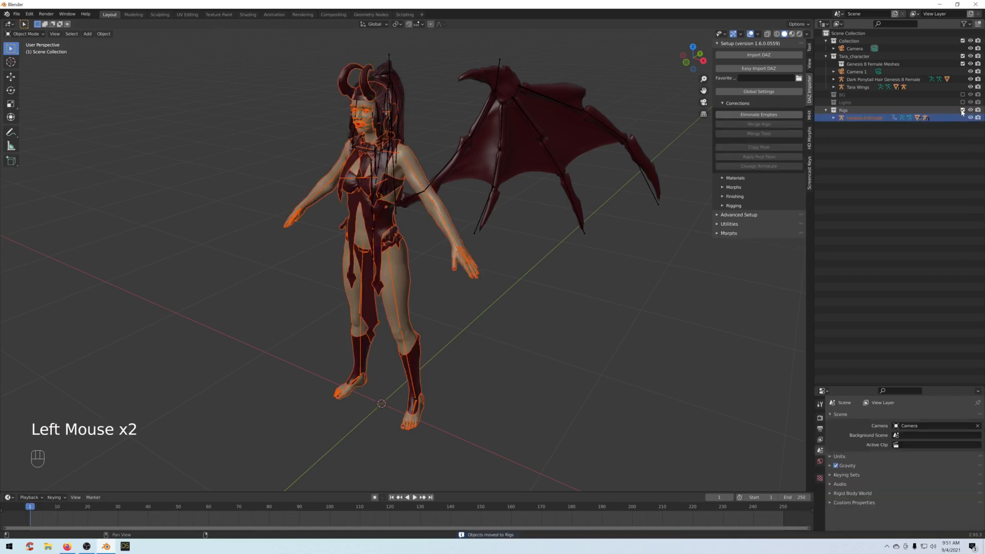
Move the meshes from AeMg_Bodice through Tara Horns under Genesis 8 Female into a new collection named Character.
click(834, 118)
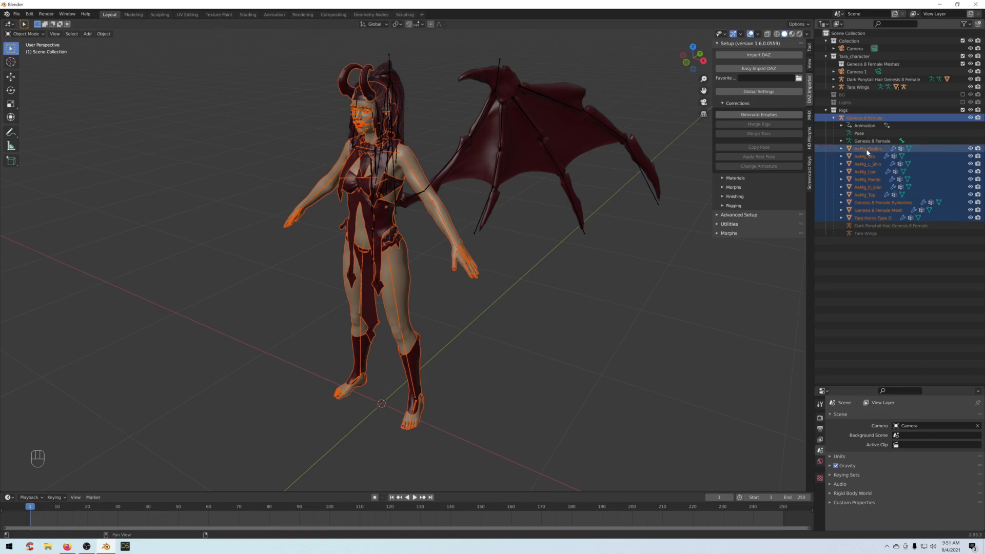
click(866, 148)
shift+click(872, 218)
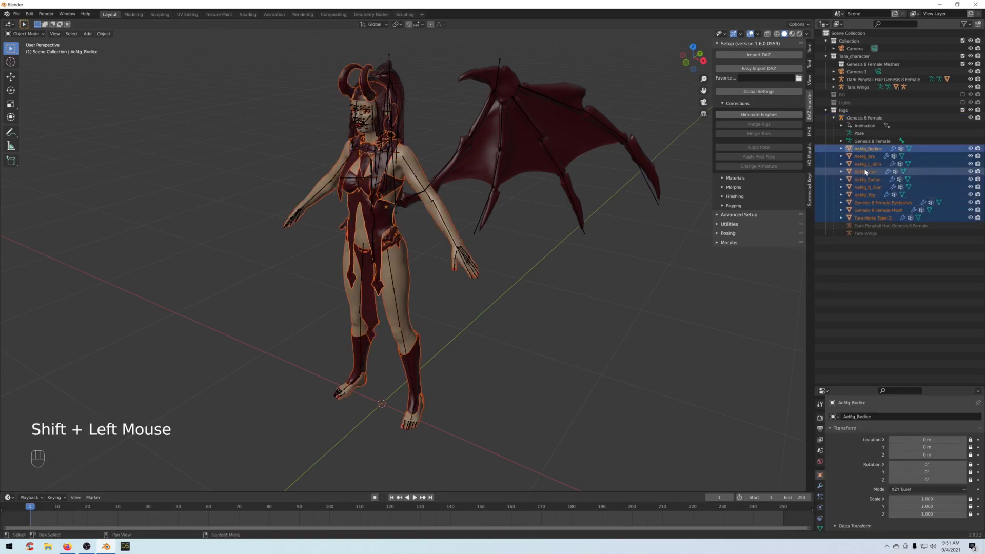
key(m)
click(840, 179)
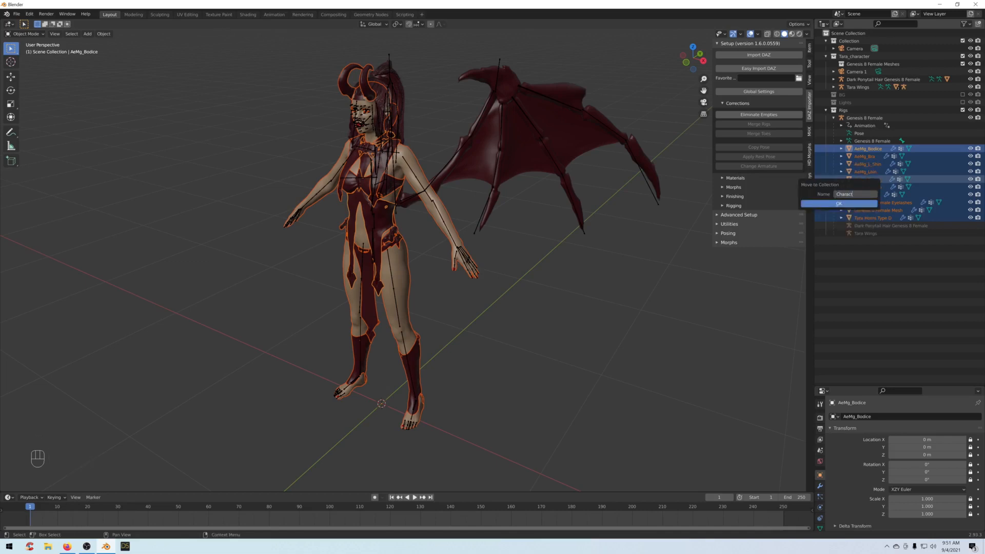
click(838, 203)
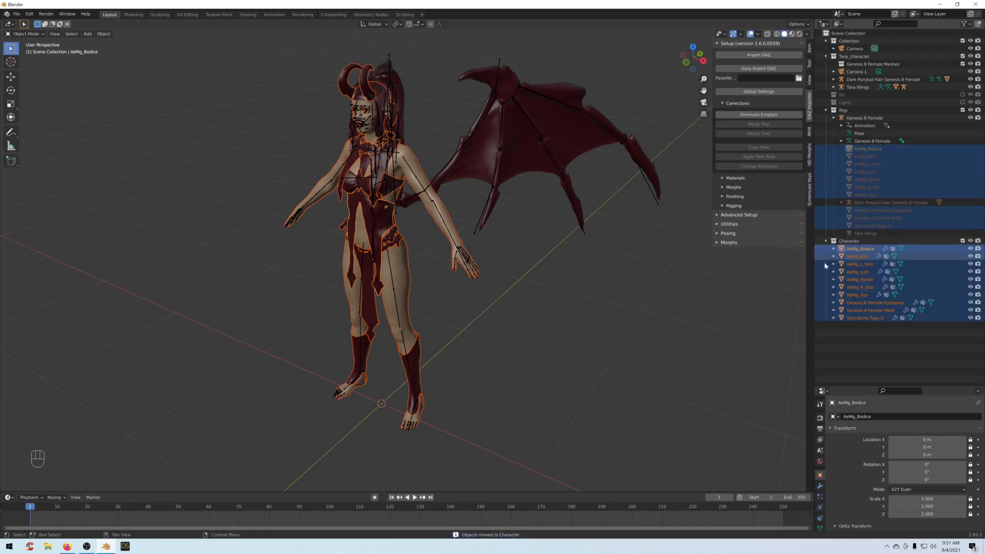
Collapse the Rigs collection and check the Rigs and Character collections by briefly excluding and re-enabling each.
click(825, 109)
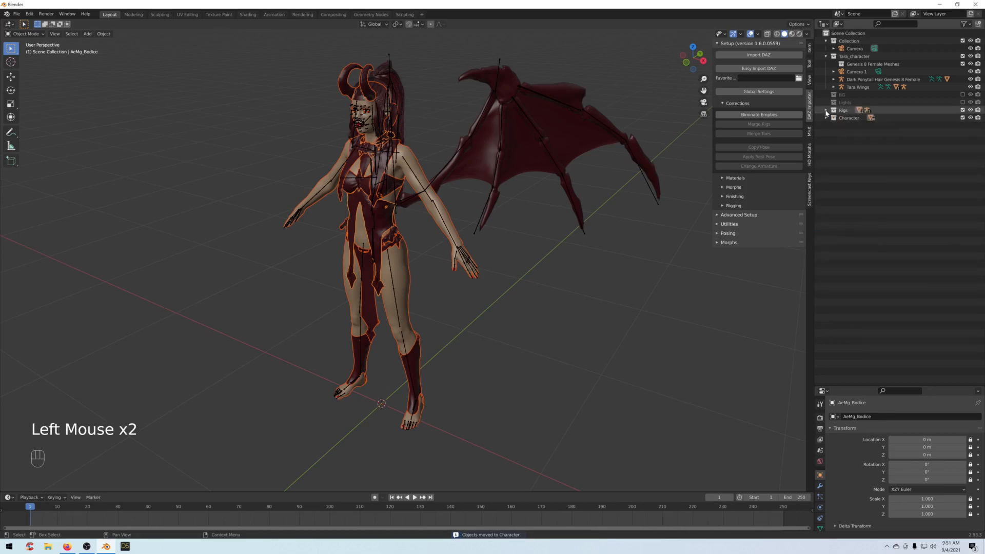
click(962, 110)
click(962, 109)
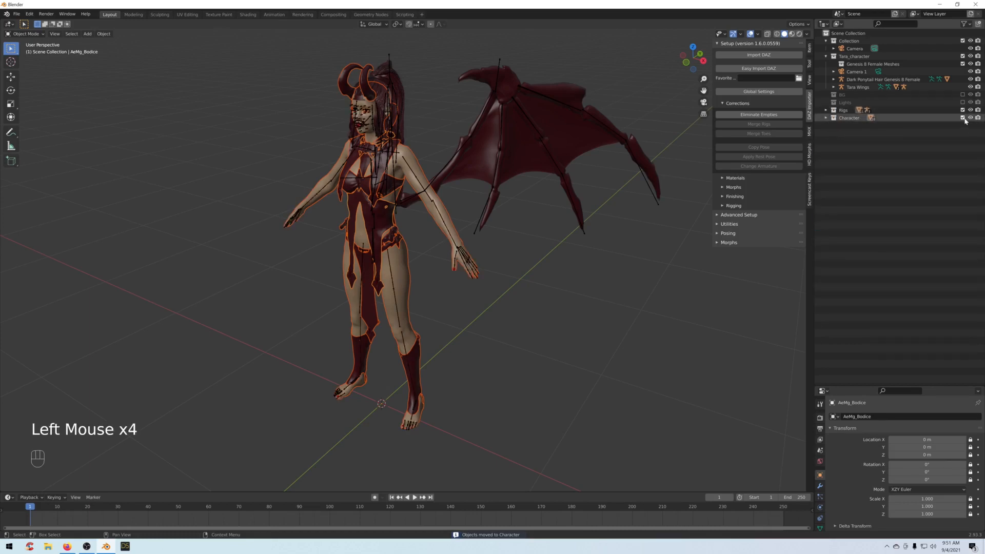
click(963, 117)
click(962, 118)
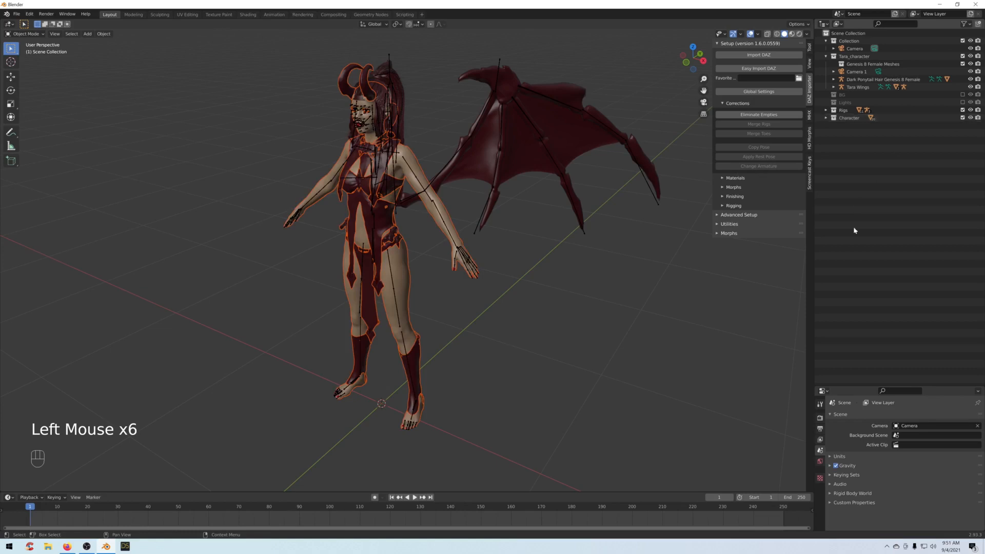
Check the ponytail hair rig and move the Tara Wings armature from Tara_character into the Rigs collection.
scroll(638, 315, up, 1)
scroll(638, 315, down, 1)
scroll(638, 315, down, 1)
middle_drag(638, 314, 564, 316)
scroll(523, 303, up, 1)
click(857, 87)
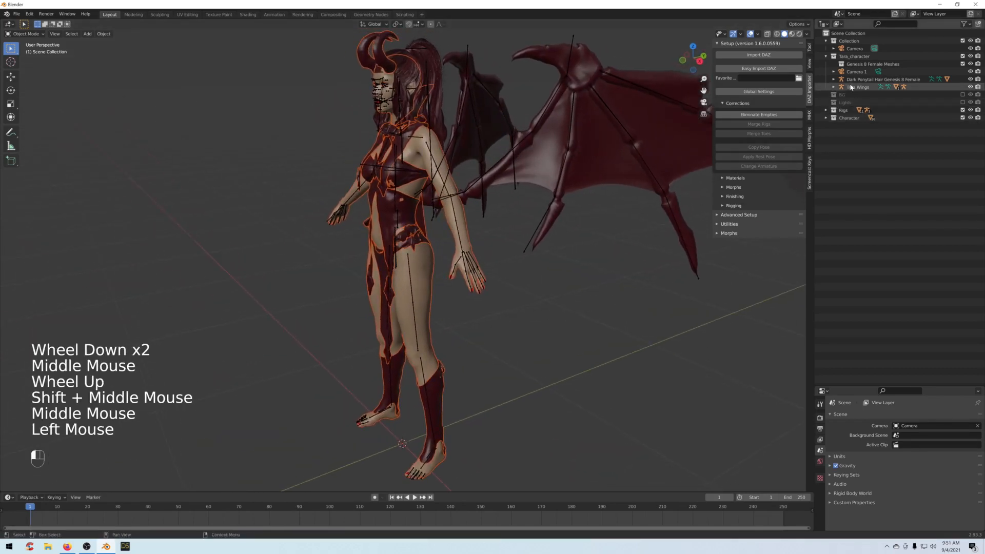
click(865, 81)
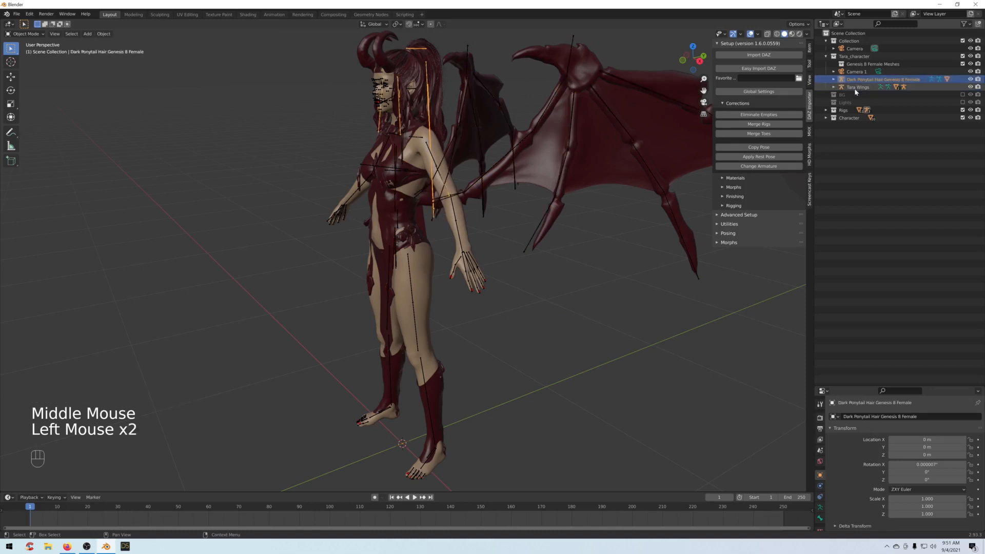
click(856, 88)
drag(857, 87, 846, 112)
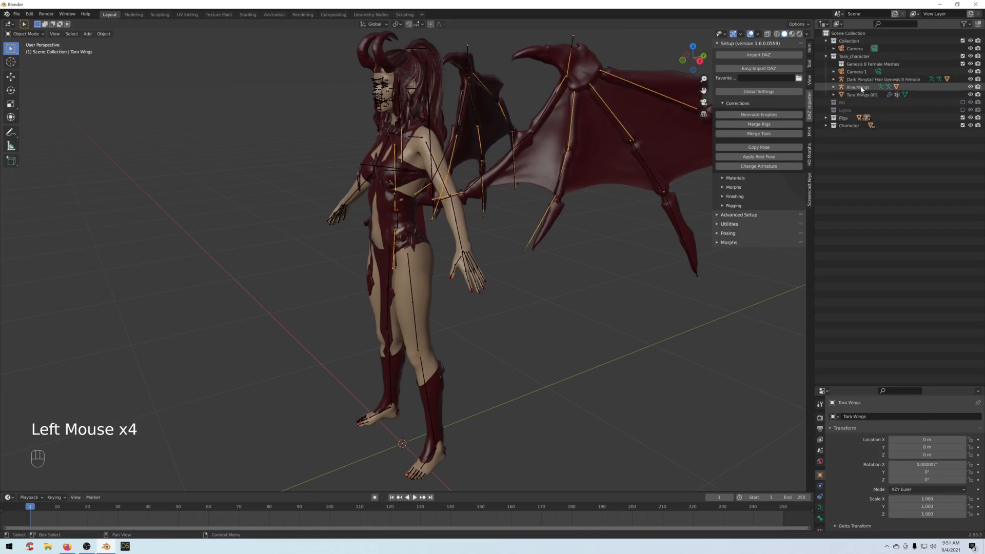
Undo the last two changes to the wings' rig and mesh hierarchy.
drag(854, 88, 850, 124)
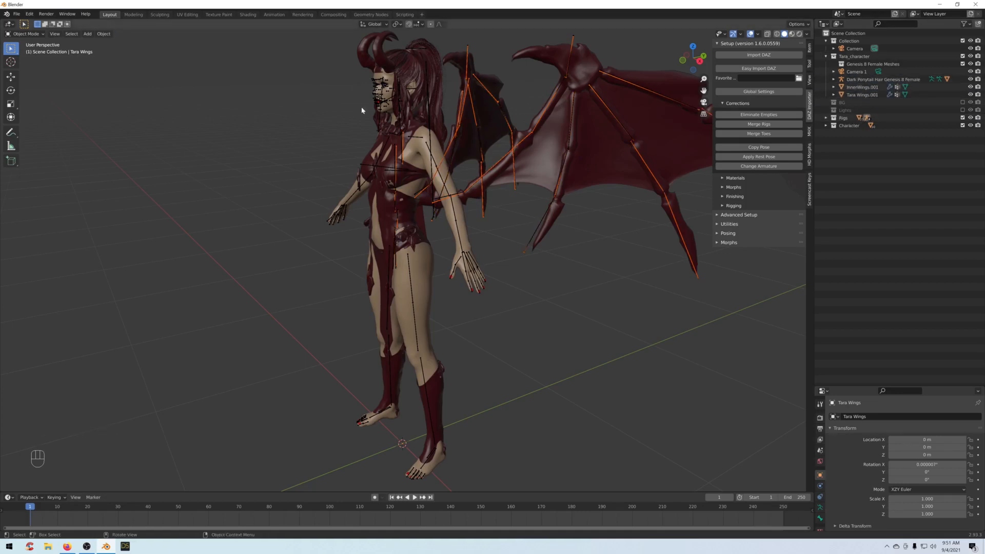
key(ctrl+z)
key(ctrl+z)
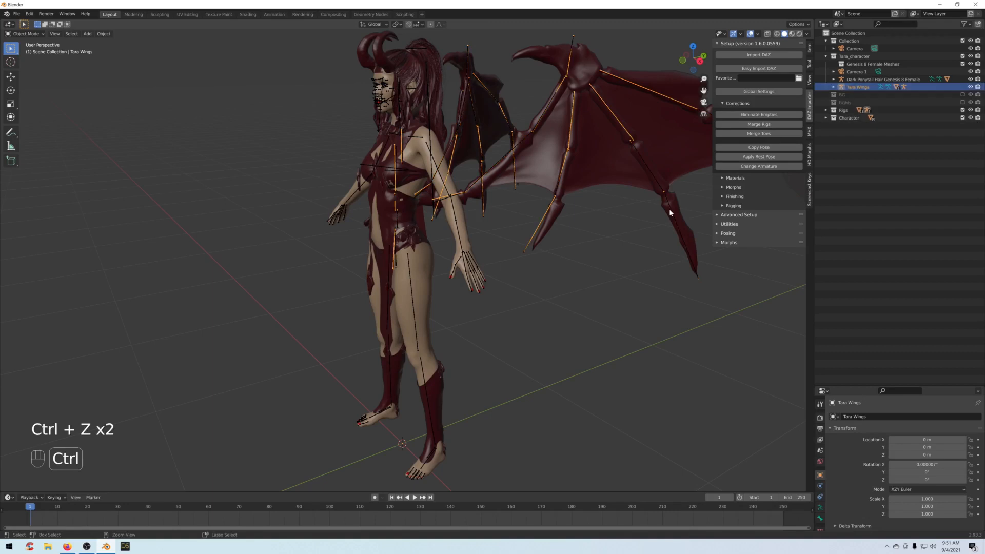
Inspect the objects parented under the Tara Wings armature, including the Tara Wings.001 mesh, and reselect the armature.
click(834, 87)
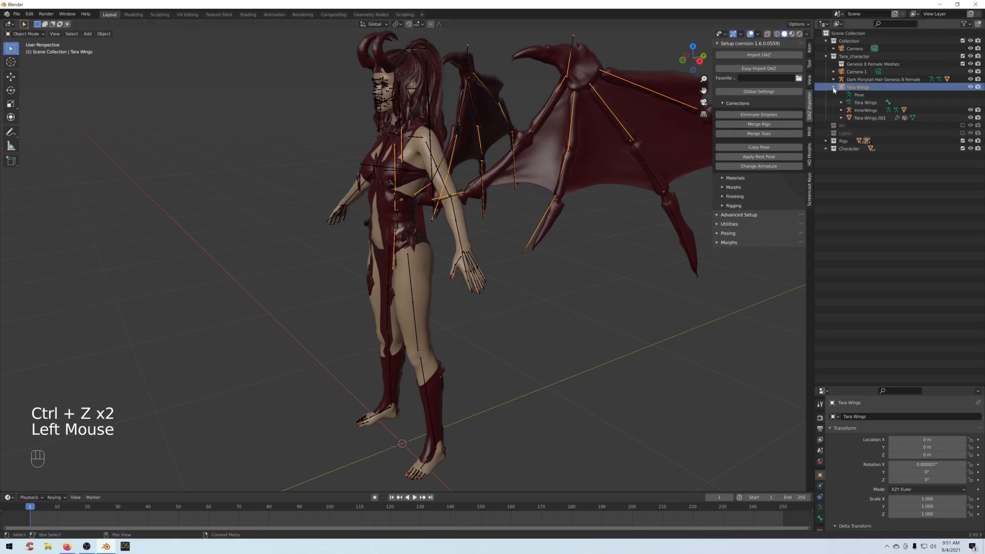
click(862, 119)
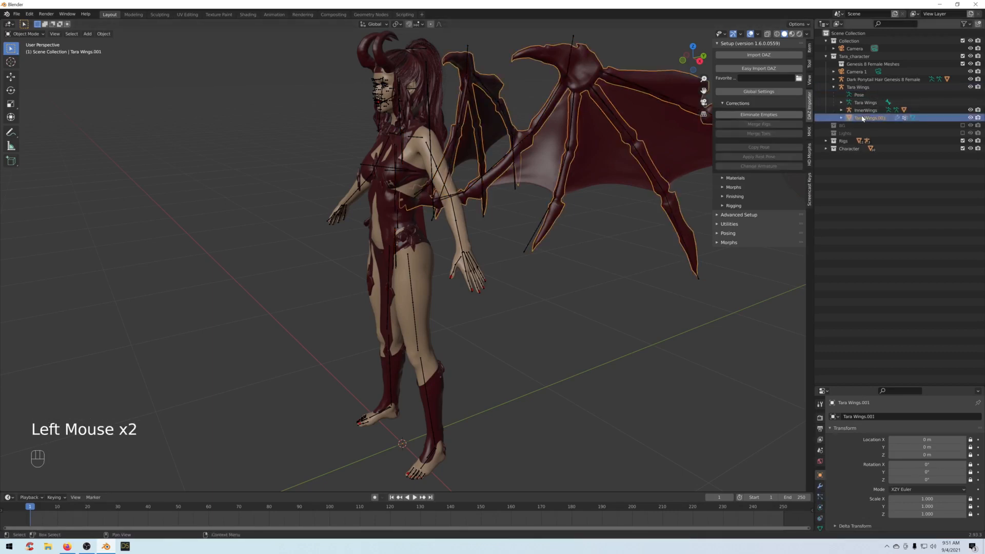
click(841, 118)
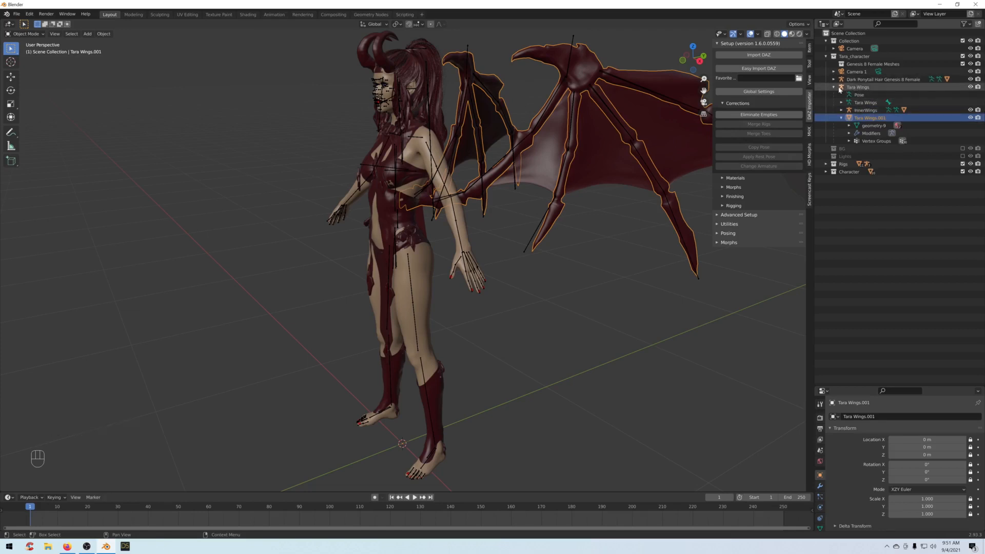
click(848, 91)
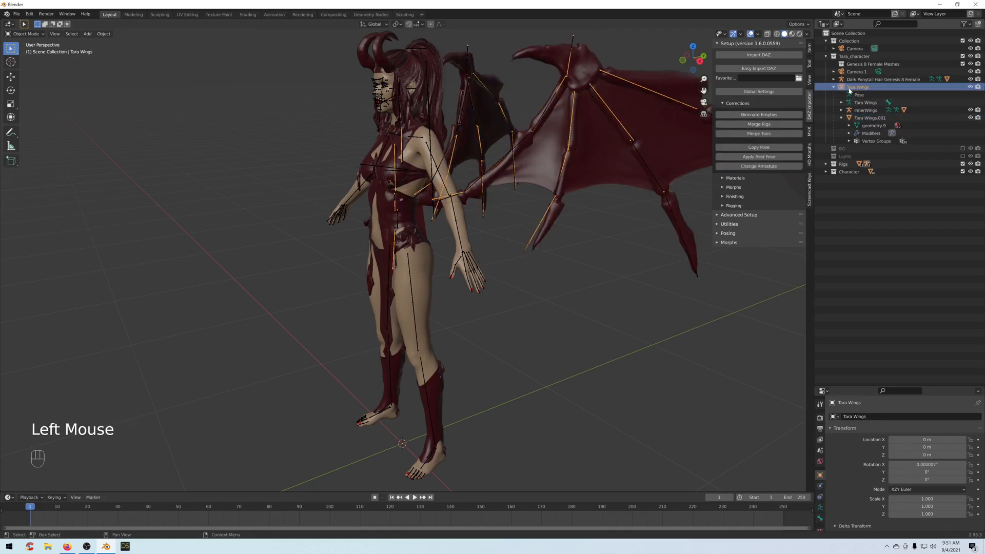
click(833, 87)
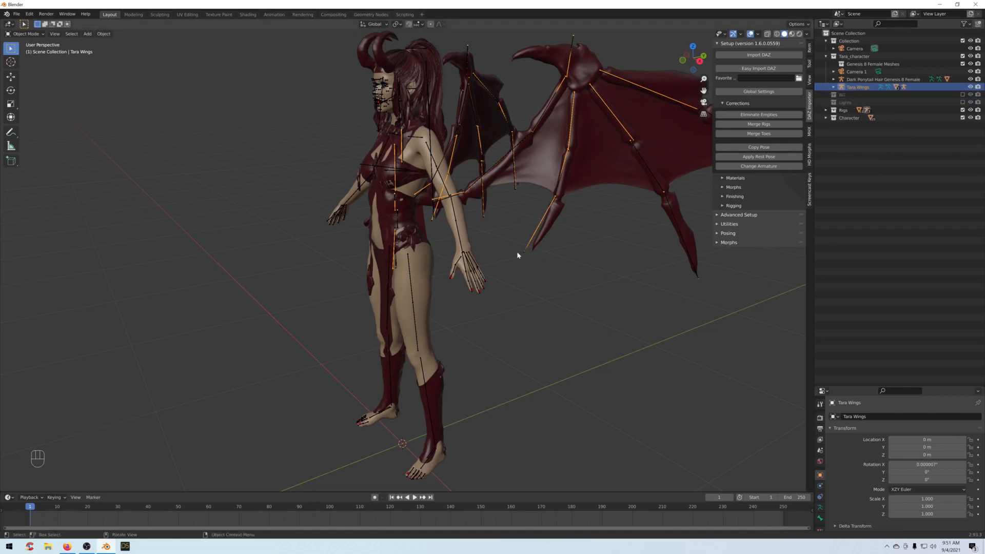
Exclude the Rigs and Character collections from the view layer to isolate the hair and wings.
scroll(523, 260, up, 3)
middle_drag(518, 259, 562, 257)
scroll(536, 263, down, 2)
scroll(557, 256, up, 2)
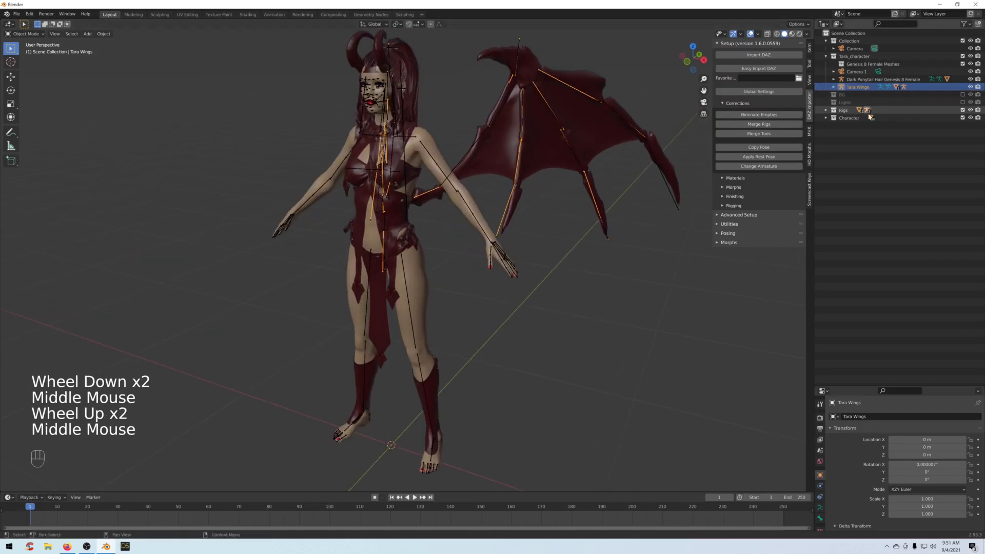
click(962, 110)
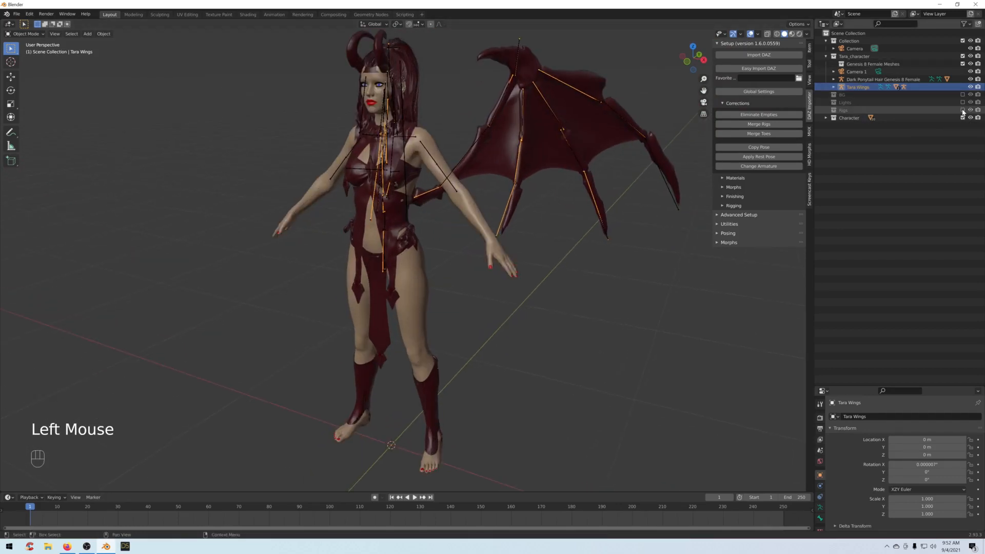
click(963, 118)
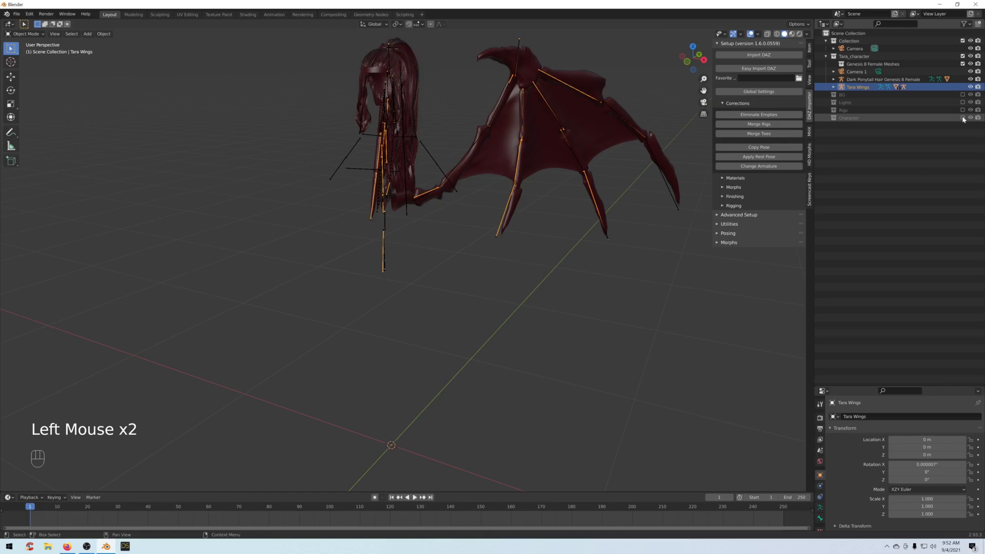
Hide and reshow the ponytail hair and wings with their children, and re-enable the Character and Rigs collections.
shift+click(970, 80)
shift+click(970, 87)
shift+click(970, 87)
shift+click(970, 80)
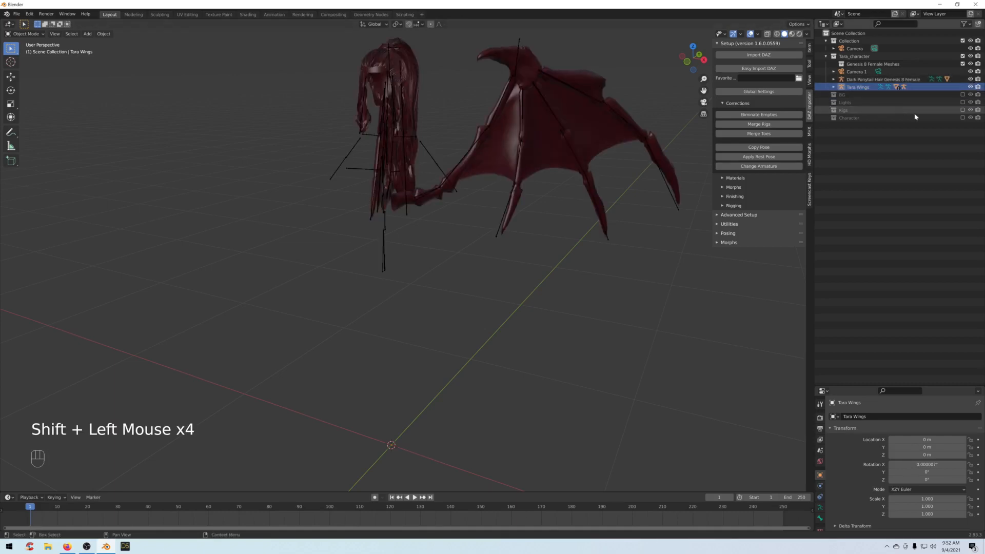
click(962, 117)
click(962, 110)
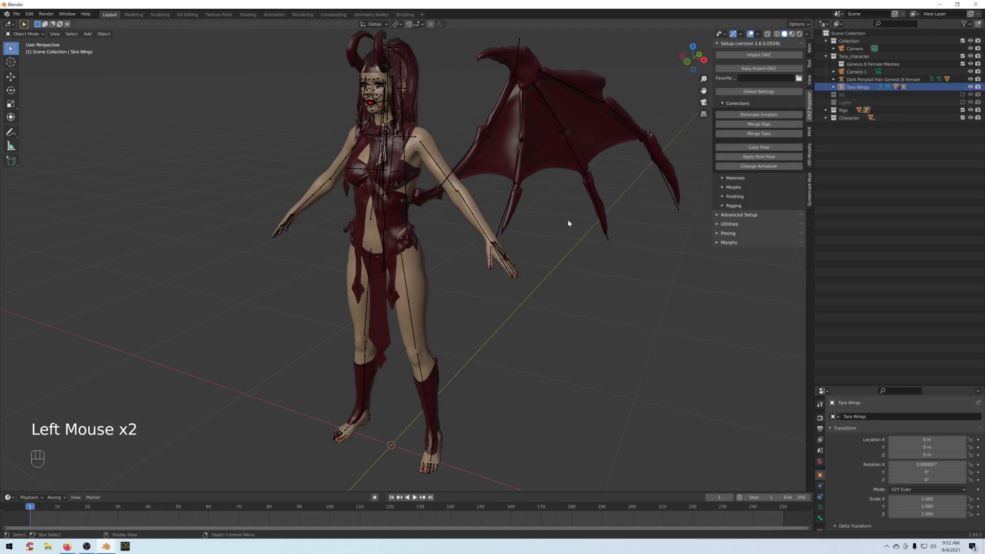
Hide the Dark Ponytail Hair and Tara Wings armatures together with all their children.
scroll(547, 226, up, 1)
middle_drag(546, 222, 529, 237)
scroll(528, 236, down, 1)
scroll(528, 237, up, 1)
scroll(519, 235, down, 1)
shift+click(970, 79)
shift+click(970, 86)
mouse_move(518, 159)
middle_down()
mouse_move(473, 160)
mouse_move(529, 160)
middle_up()
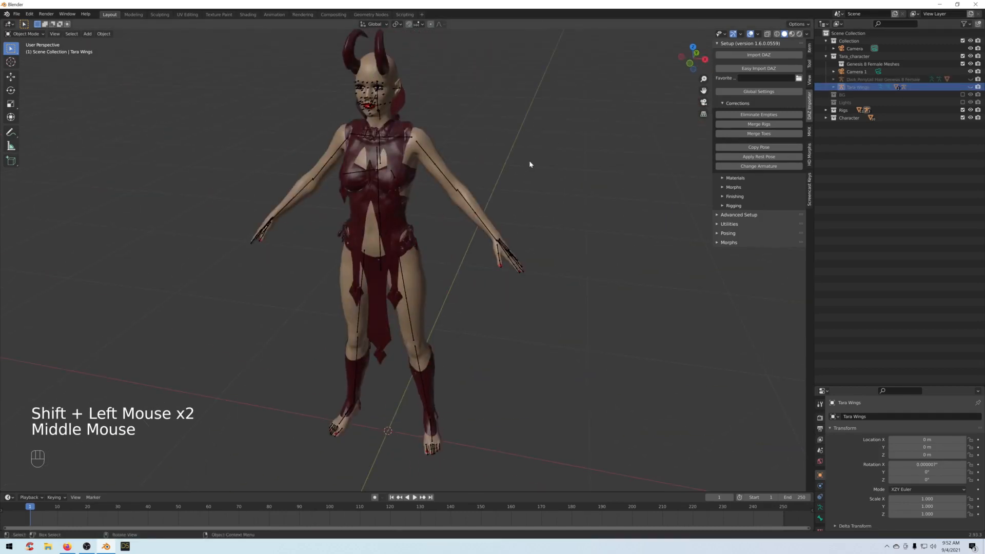
Select the Genesis 8 Female armature rather than the body mesh.
scroll(528, 163, up, 2)
click(453, 163)
middle_drag(547, 156, 541, 152)
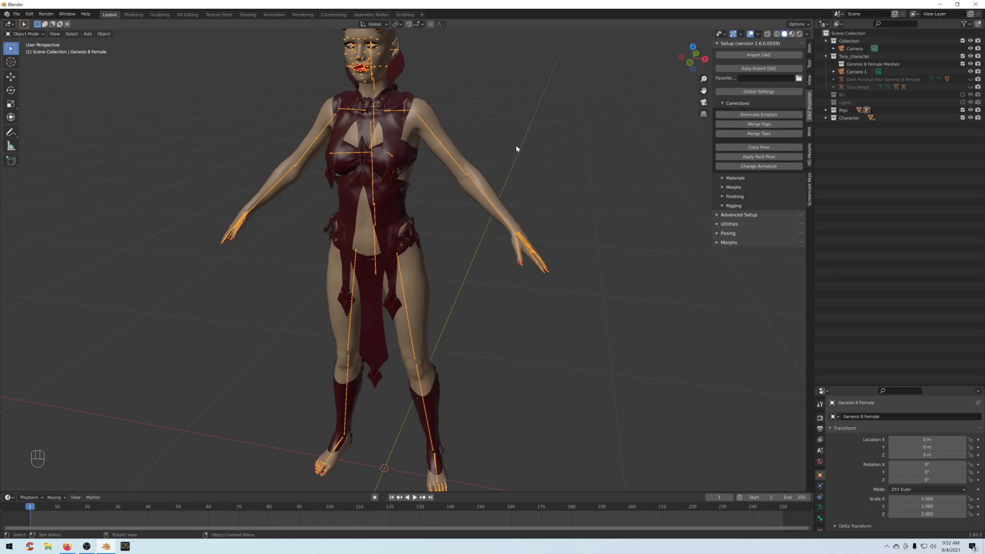
click(440, 138)
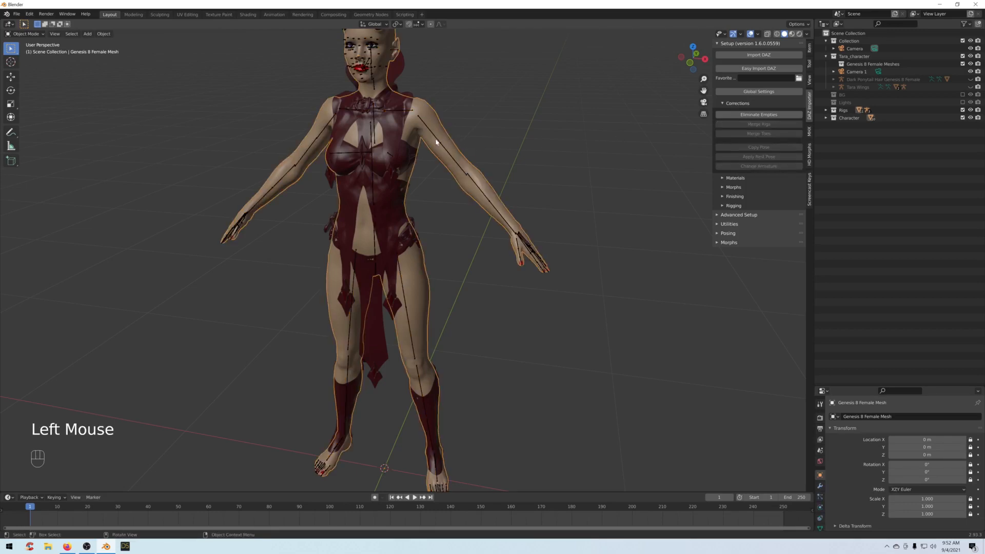
click(440, 142)
middle_drag(520, 161, 519, 157)
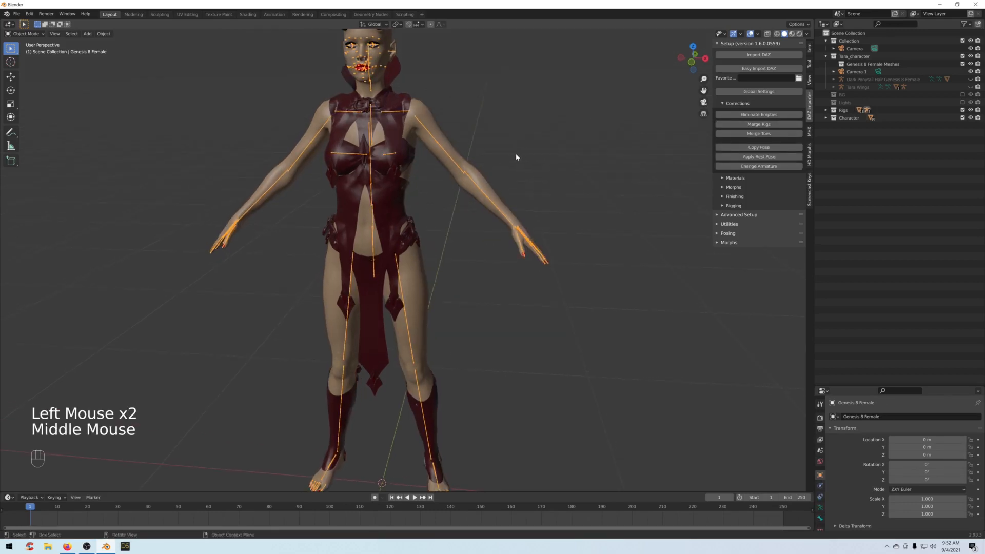
Examine how the selected armature fits the body from several angles, including the legs, feet and toes.
middle_drag(434, 186, 395, 257)
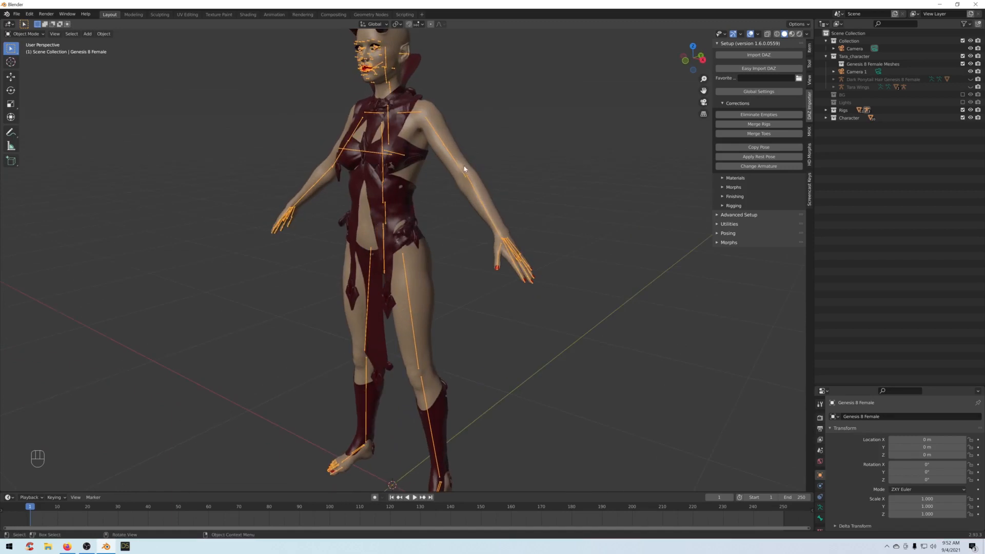
scroll(455, 158, down, 1)
middle_drag(455, 159, 420, 163)
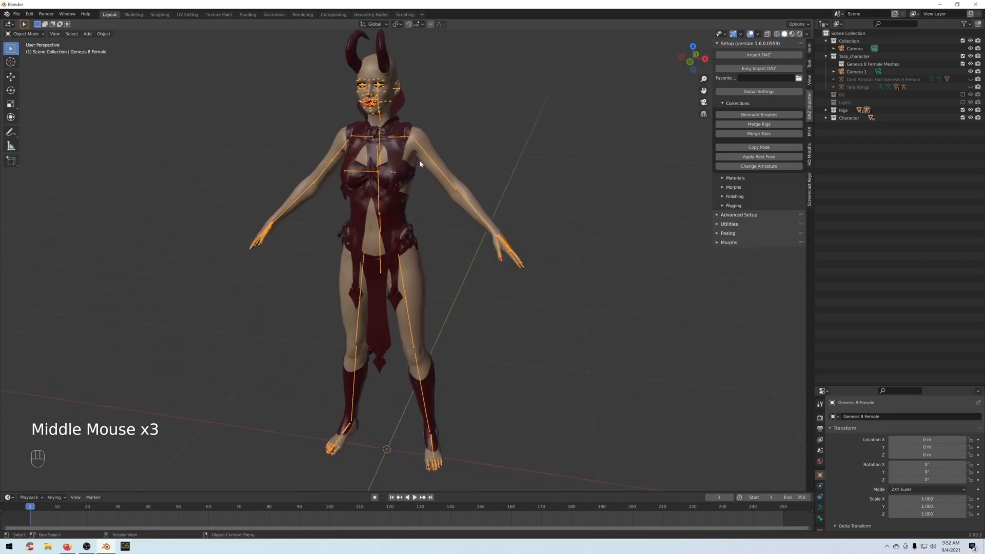
middle_drag(420, 252, 388, 194)
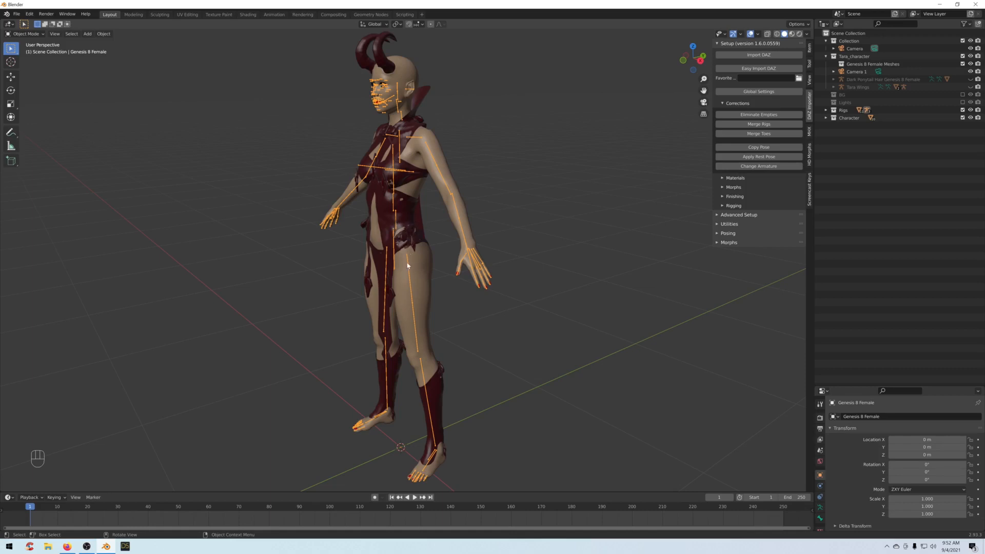
middle_drag(495, 160, 528, 158)
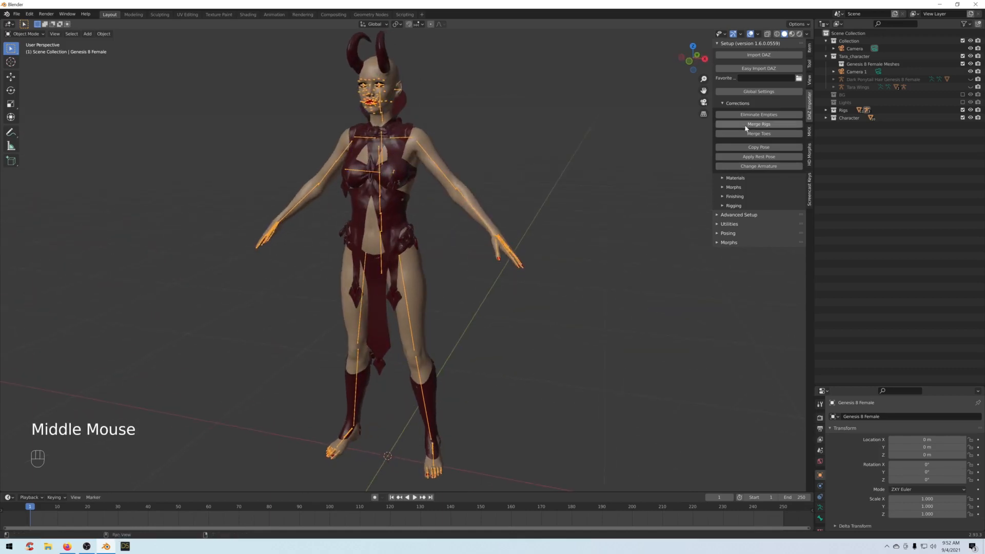
shift+middle_drag(595, 259, 487, 226)
scroll(521, 279, up, 2)
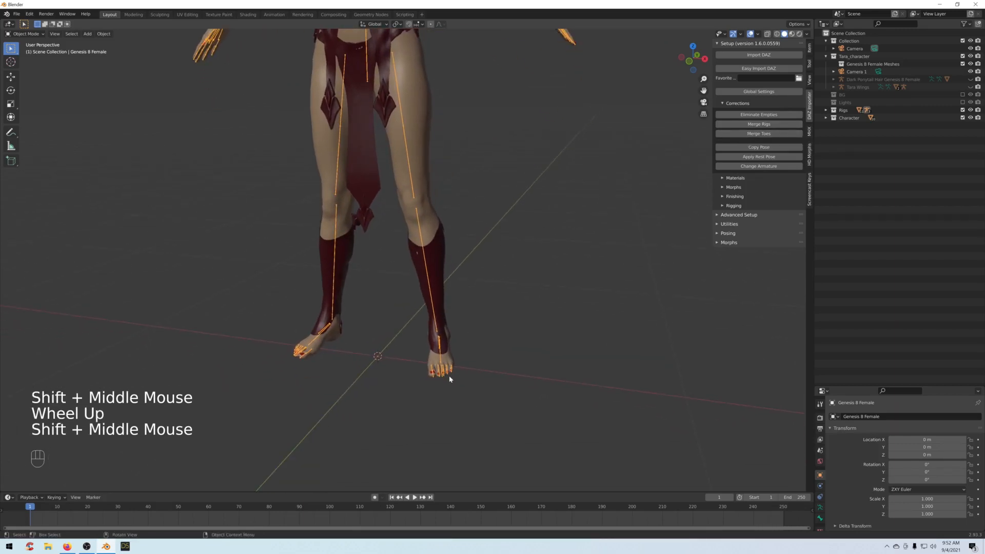
middle_drag(485, 363, 473, 386)
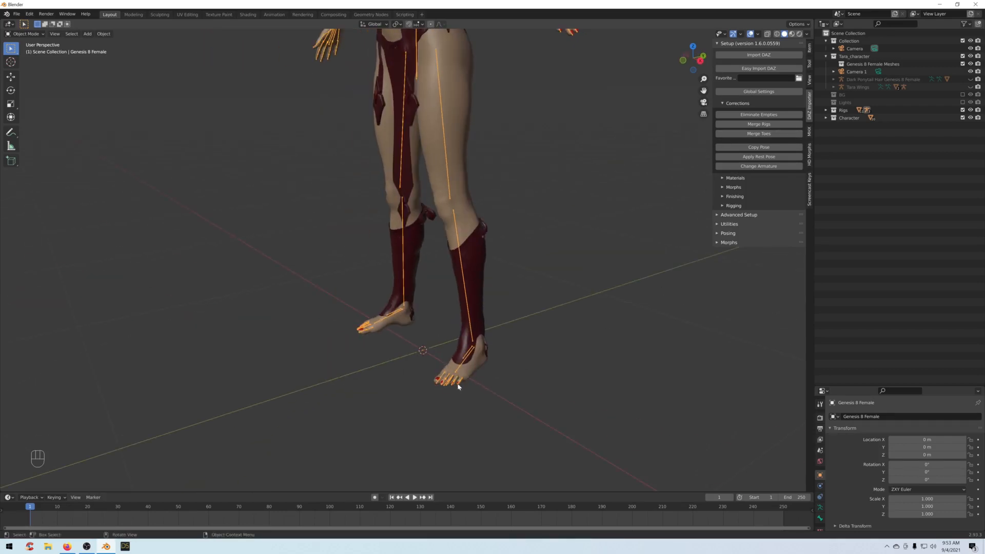
scroll(518, 233, down, 2)
shift+middle_drag(518, 233, 531, 315)
scroll(505, 308, up, 1)
scroll(509, 322, down, 1)
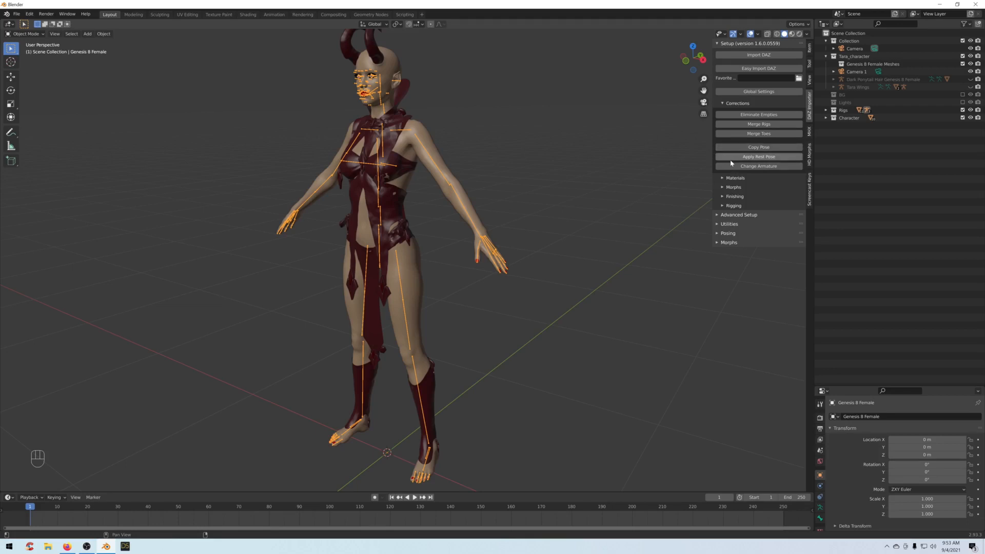
Collapse the Corrections options, look over the Materials options, and open the Morphs setup options.
click(722, 104)
click(724, 114)
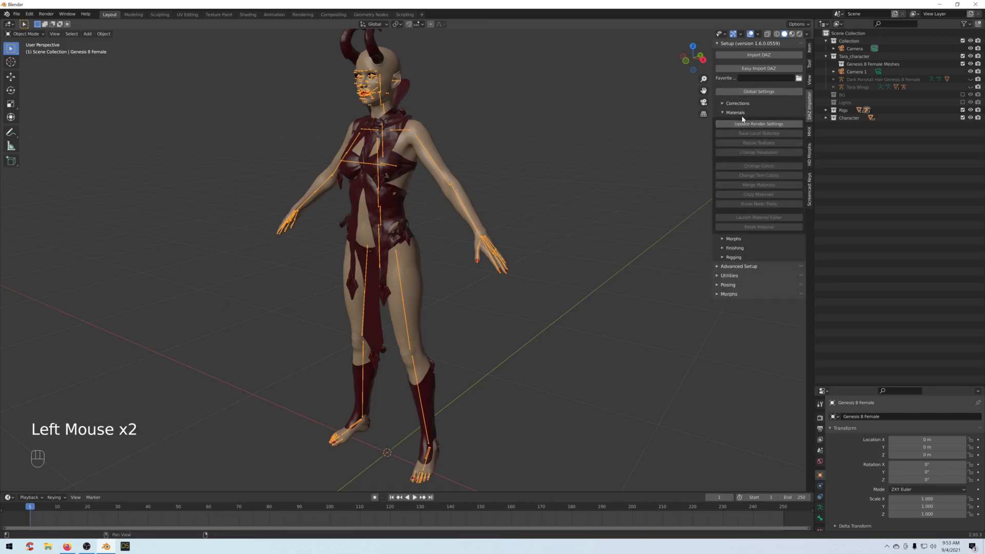
scroll(553, 229, down, 1)
scroll(551, 225, up, 1)
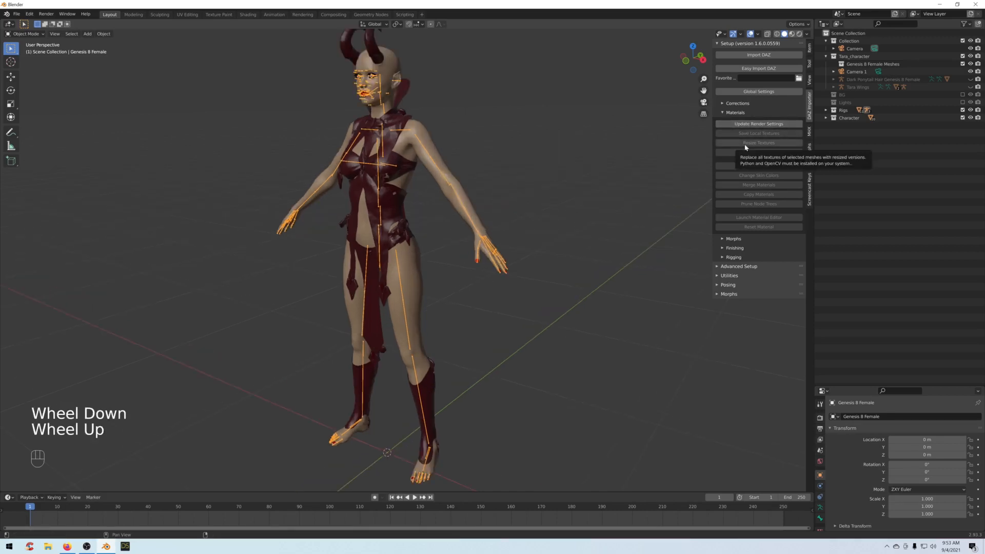
click(722, 113)
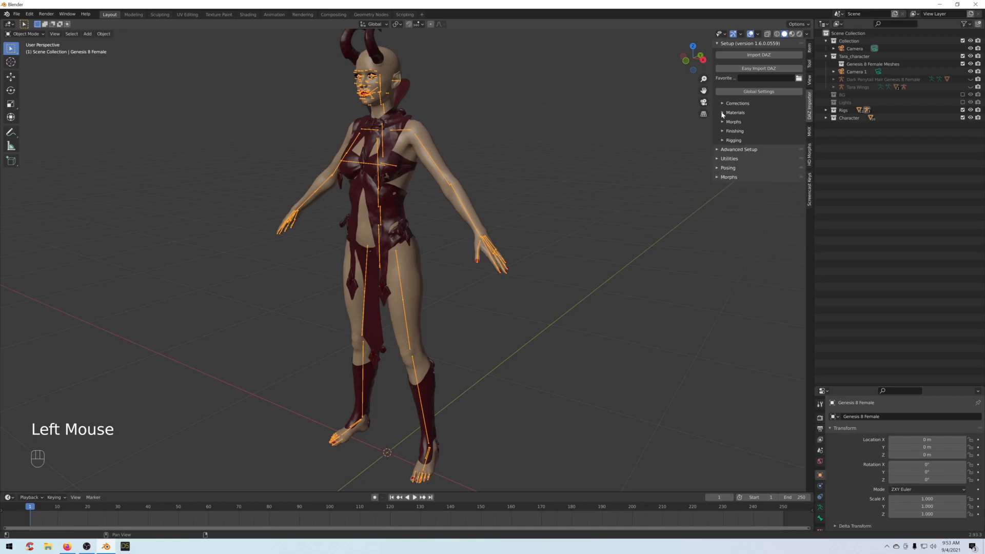
click(723, 122)
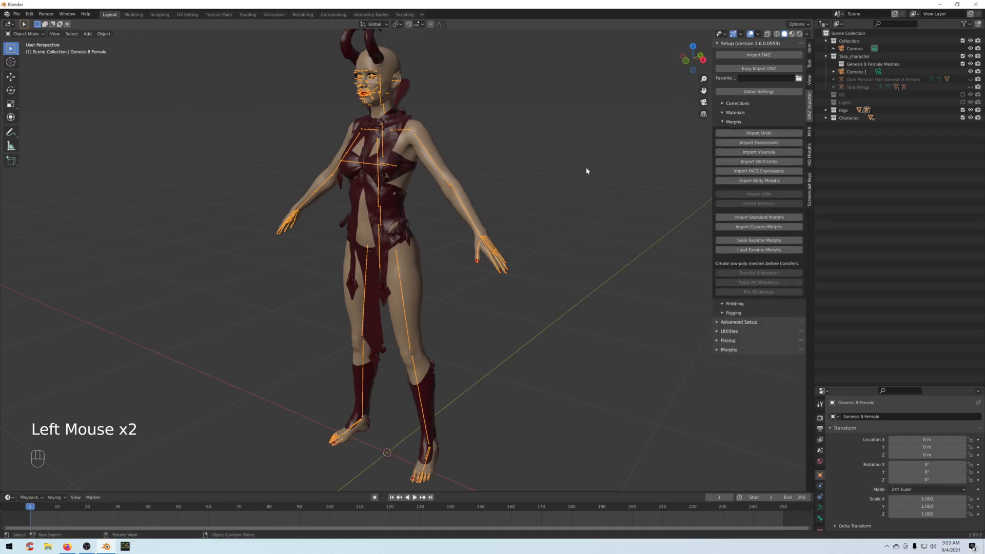
Import the standard Face Units, Expressions, Visemes, FACS, FACS Expressions and Body morphs onto the Genesis 8 Female armature.
middle_drag(566, 192, 565, 213)
scroll(544, 190, up, 2)
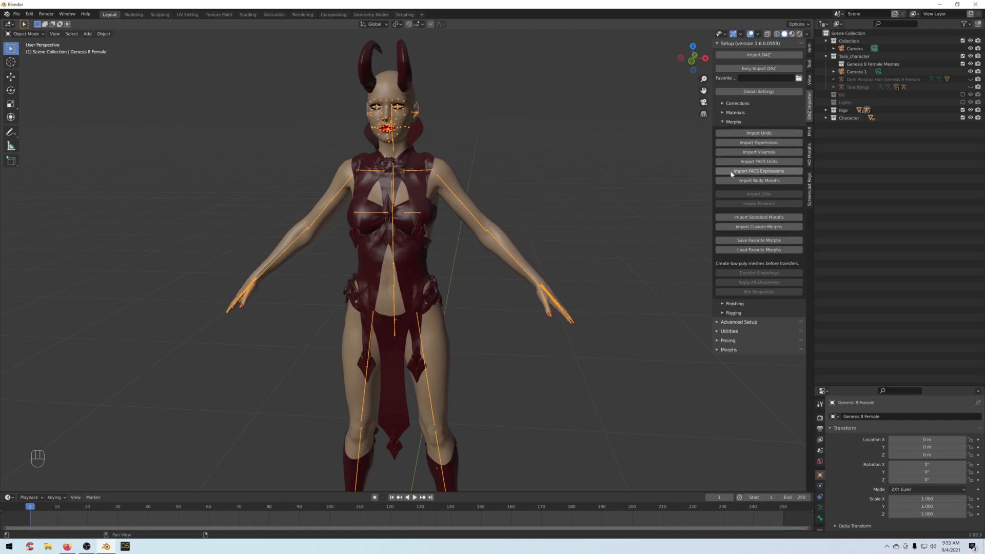
middle_drag(697, 169, 537, 300)
scroll(505, 145, up, 3)
scroll(554, 232, up, 3)
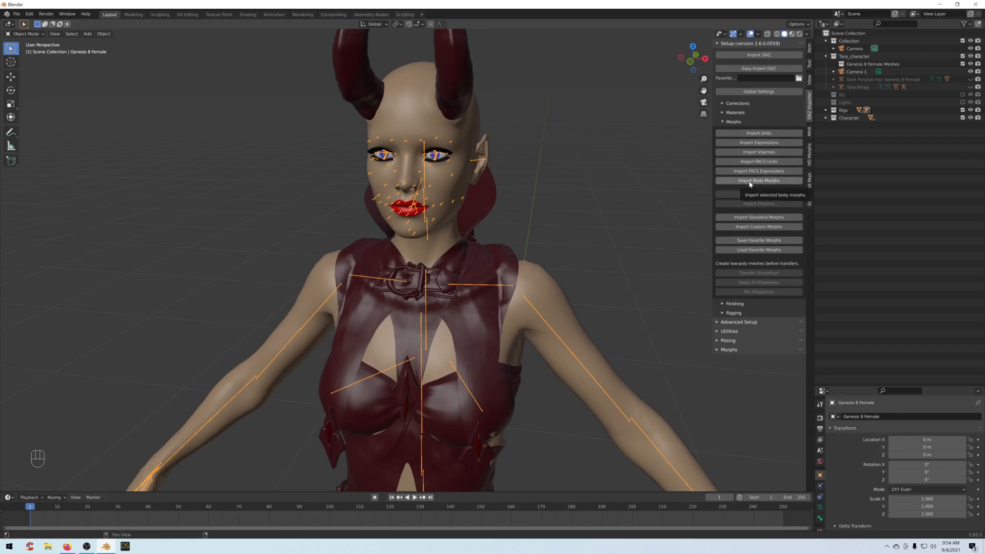
scroll(615, 225, down, 3)
middle_drag(611, 231, 465, 285)
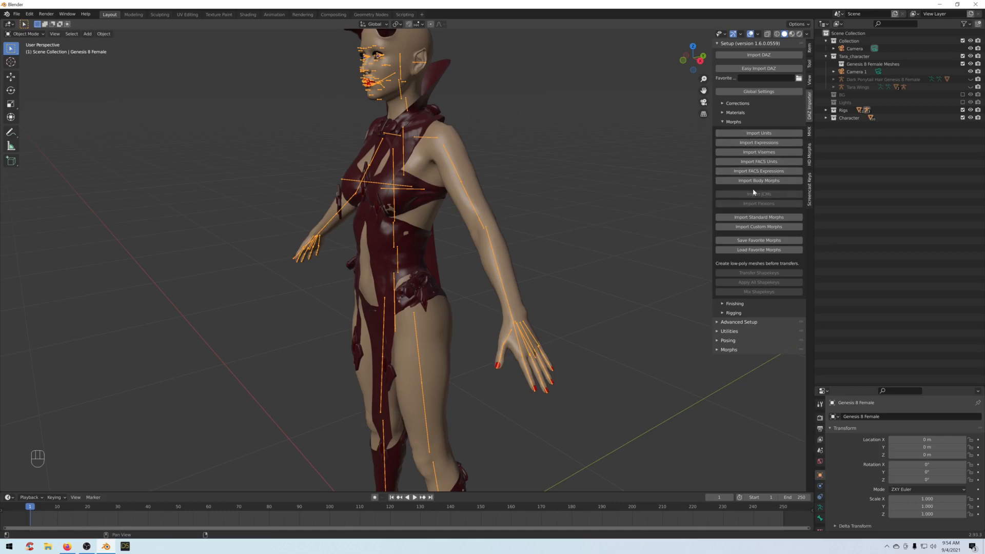
click(749, 217)
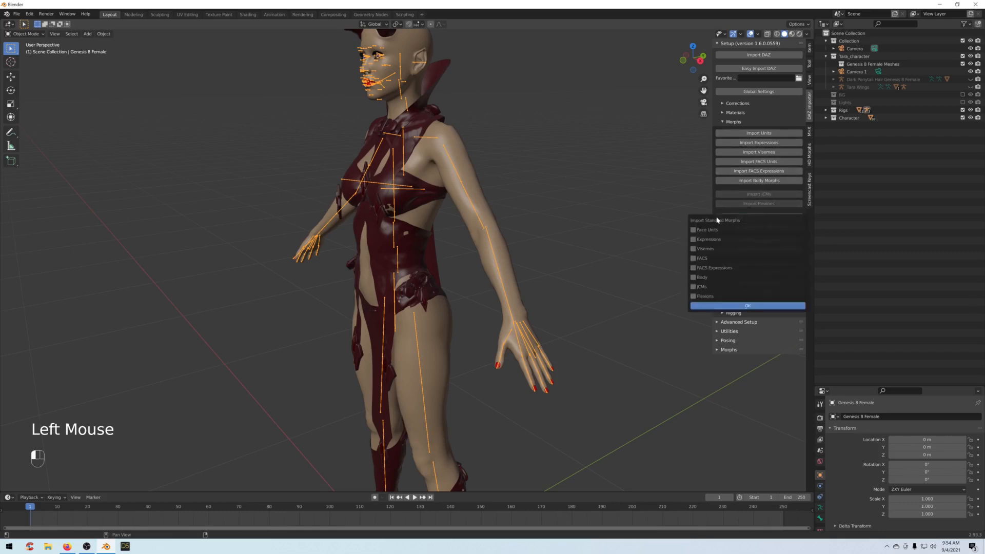
drag(693, 231, 694, 270)
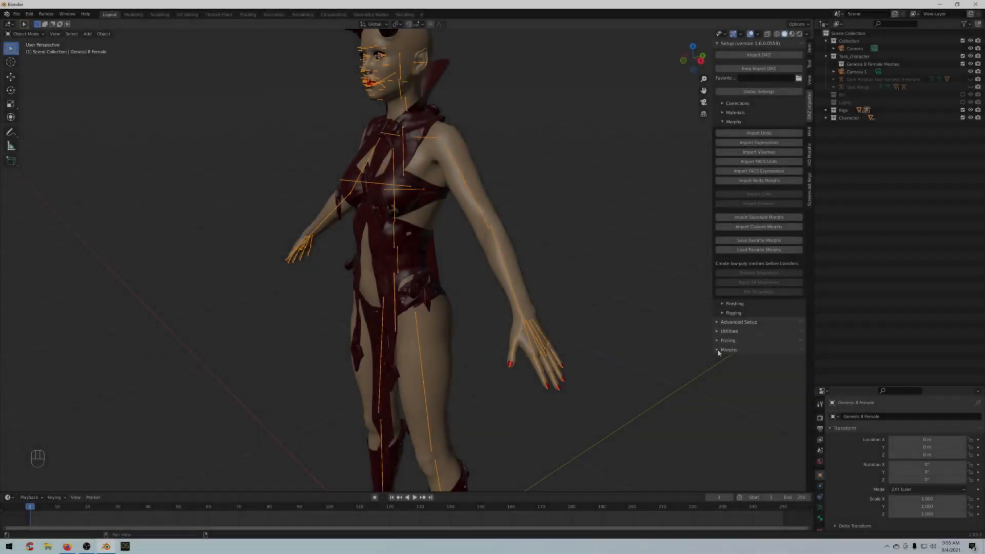
Open the imported Face Units morph sliders and look through them with the character's face in close view.
click(718, 350)
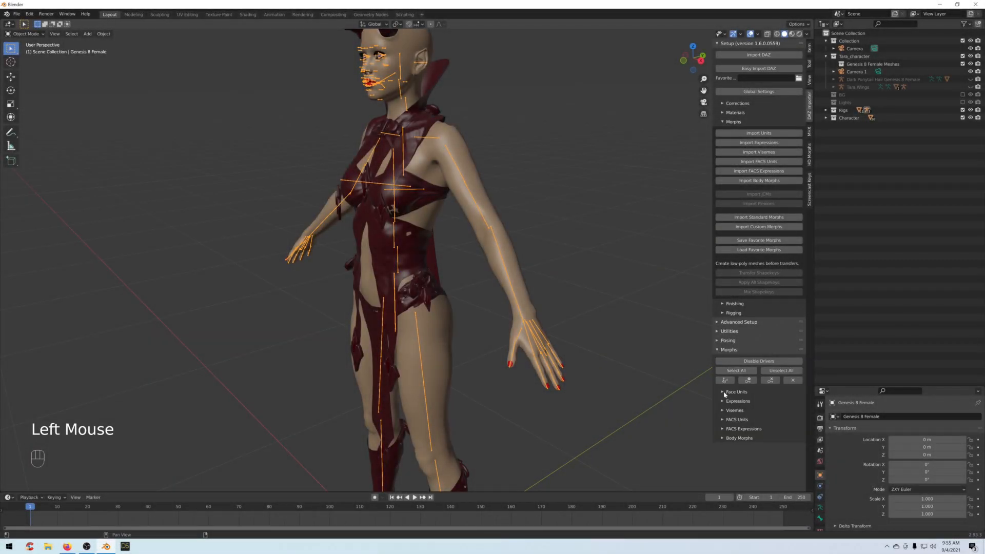
click(722, 392)
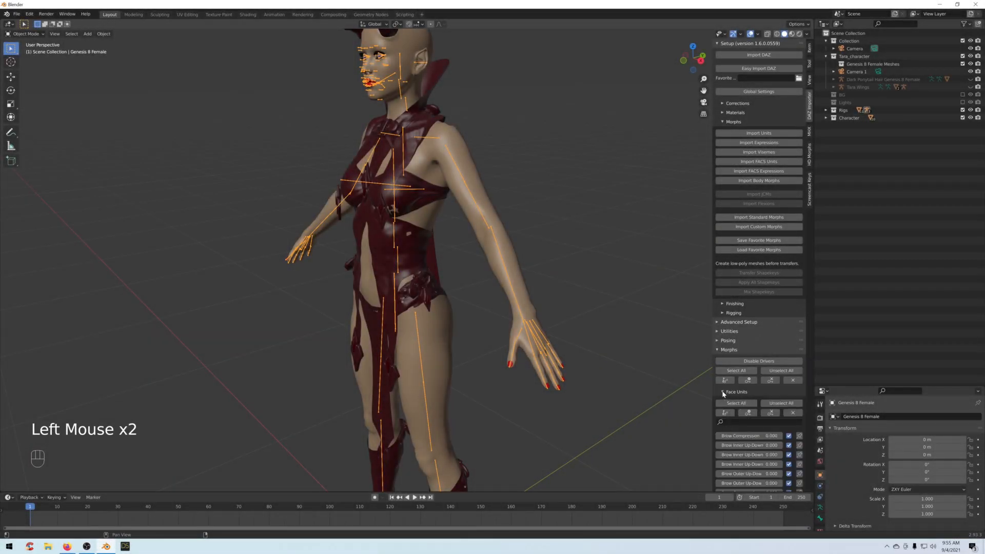
scroll(754, 359, down, 7)
scroll(522, 212, up, 2)
shift+middle_drag(522, 212, 556, 294)
scroll(549, 262, up, 1)
scroll(726, 338, down, 2)
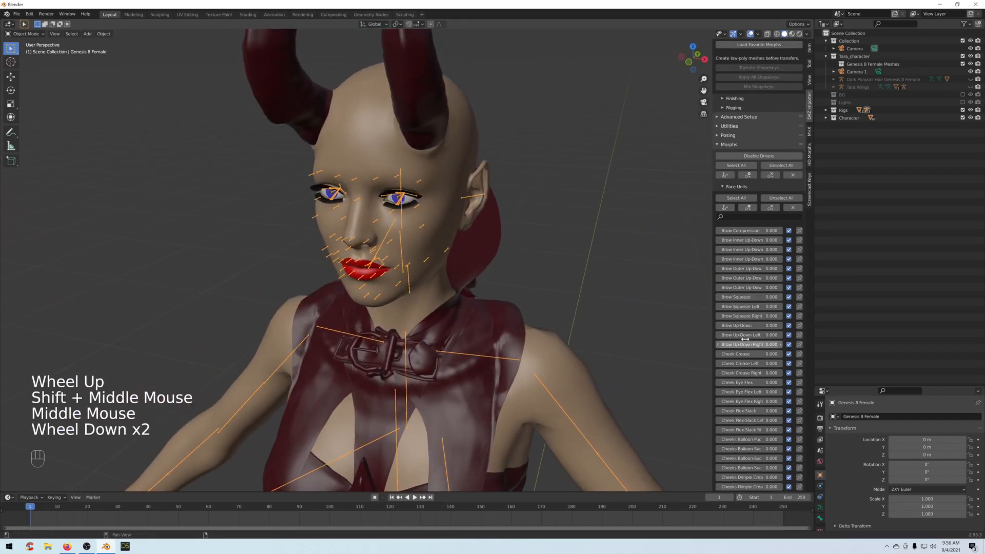
Try the Brow Squeeze and Cheeks Balloon-Suck In face unit morphs, entering 1 for the cheek morph, and reset them.
click(743, 296)
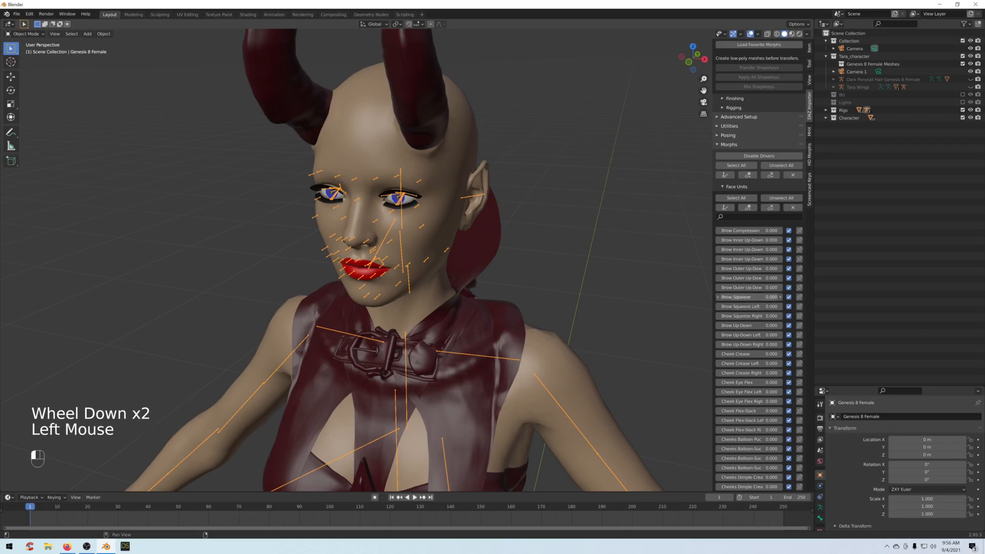
click(743, 296)
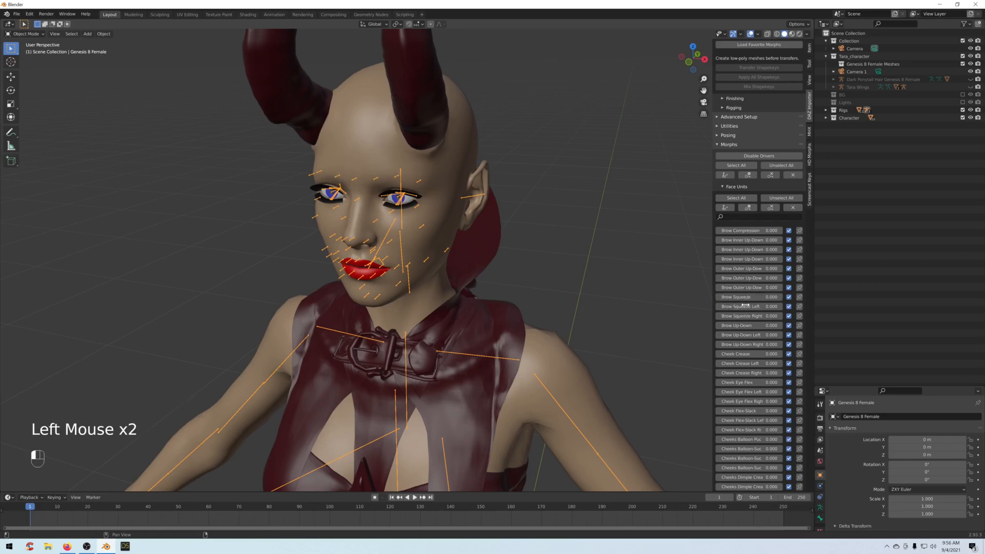
scroll(750, 302, down, 7)
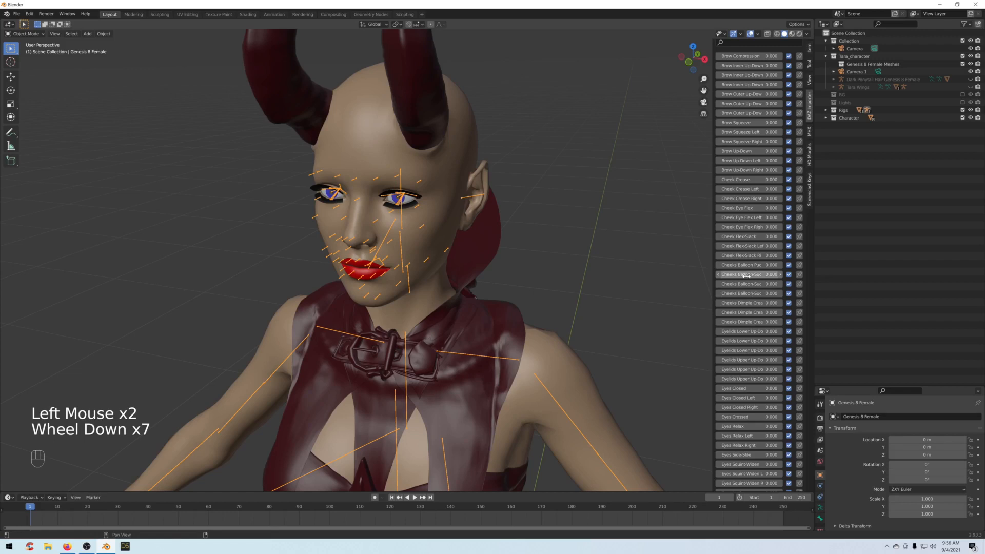
click(740, 274)
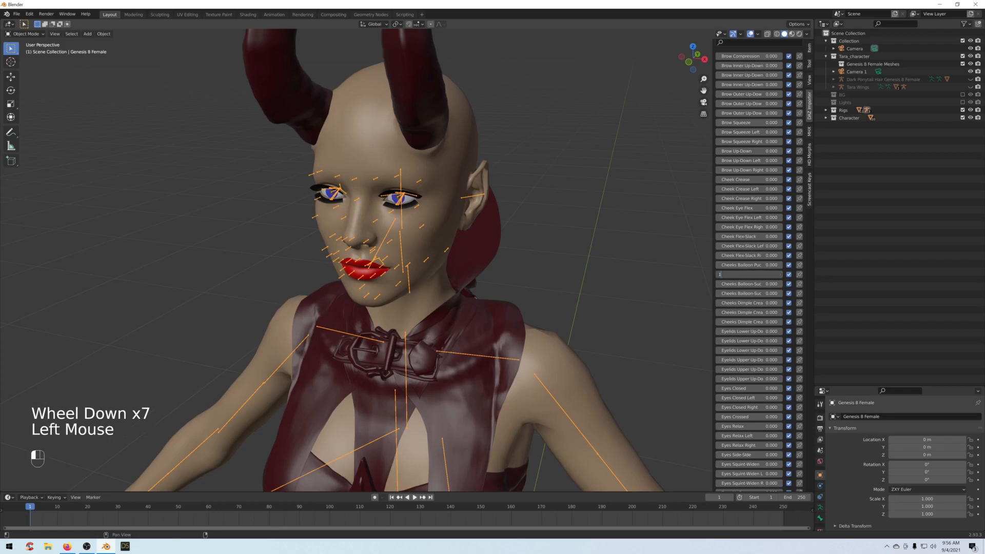
click(741, 274)
scroll(740, 308, down, 1)
scroll(740, 308, down, 7)
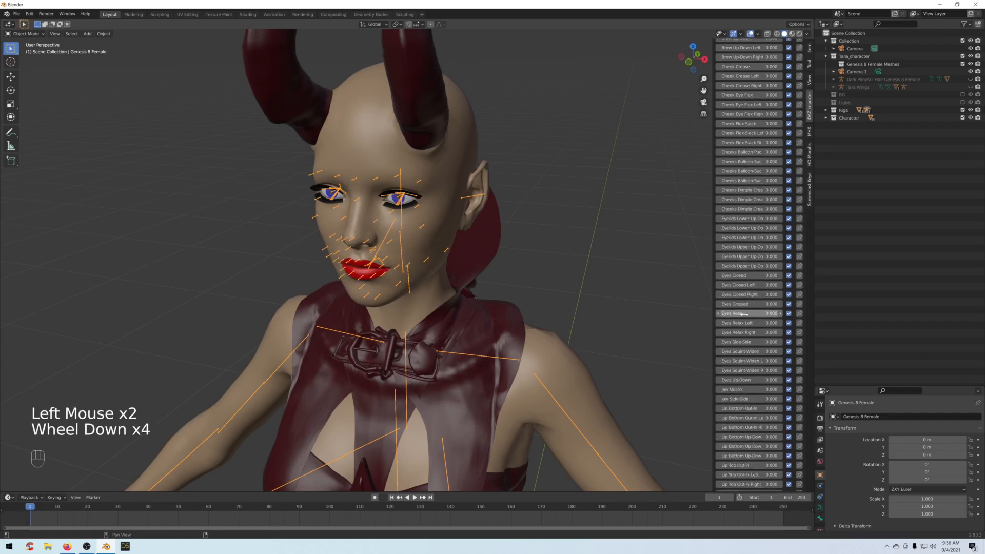
Widen the sidebar until the full morph names fit, and try the Eyes Up-Down morph, resetting it to 0.
drag(717, 288, 680, 287)
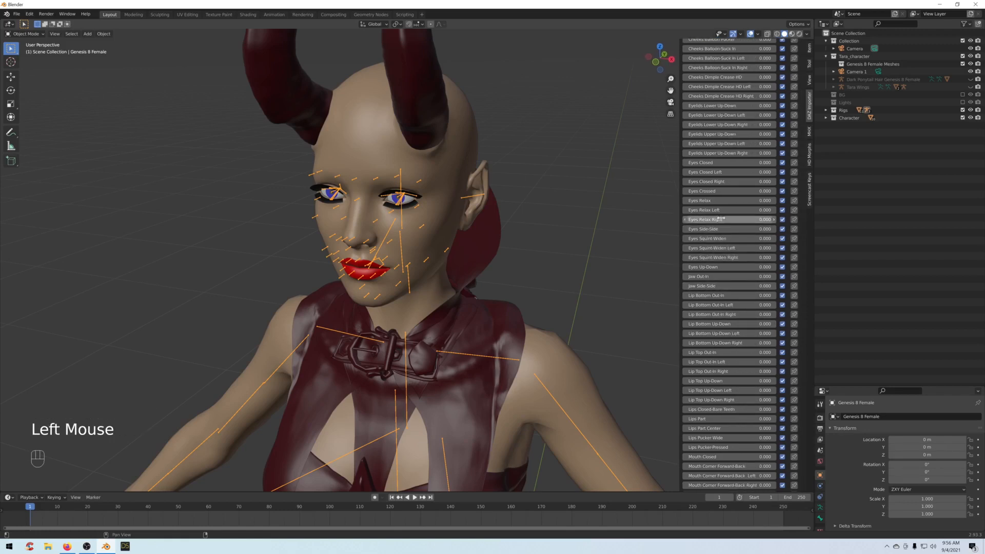
click(722, 267)
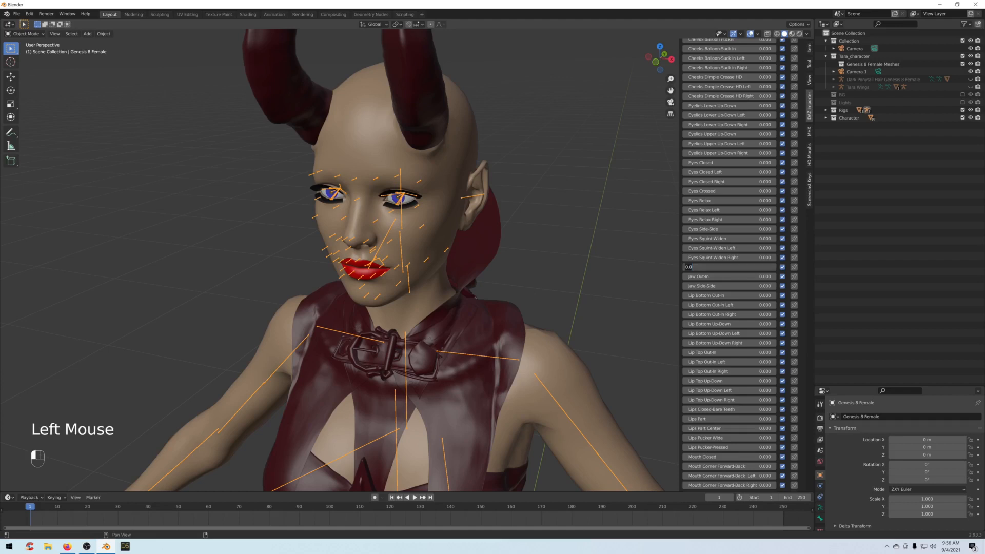
key(Return)
click(728, 269)
text(0)
key(Return)
Try the Mouth Smile Open morph at 1, viewing the face from several angles, and reset it to 0.
scroll(714, 298, down, 4)
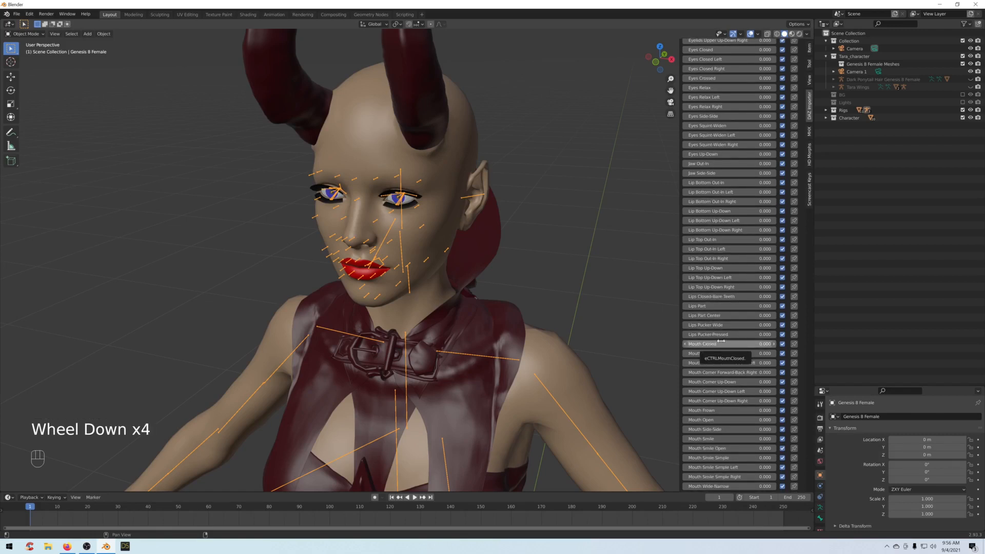
scroll(716, 353, down, 5)
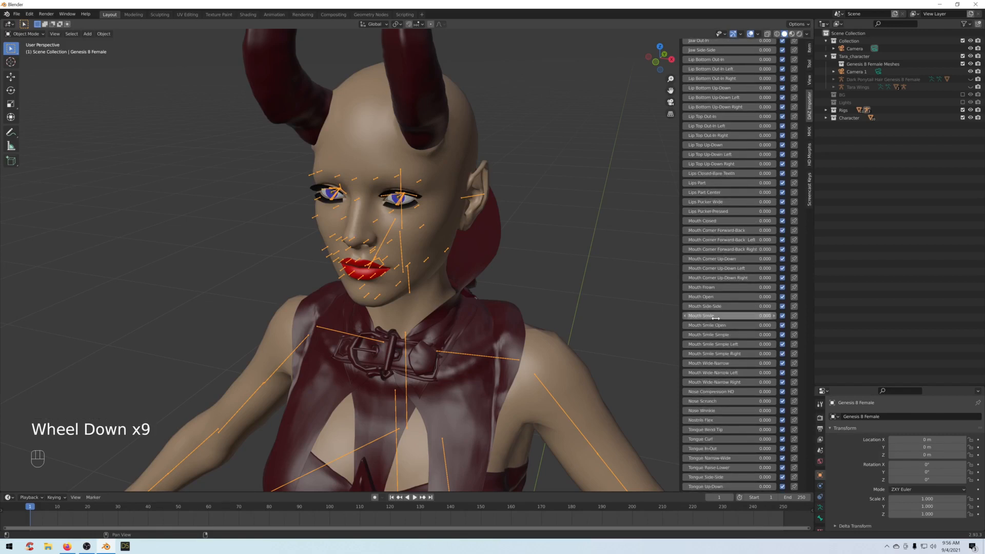
click(716, 324)
text(1)
key(Return)
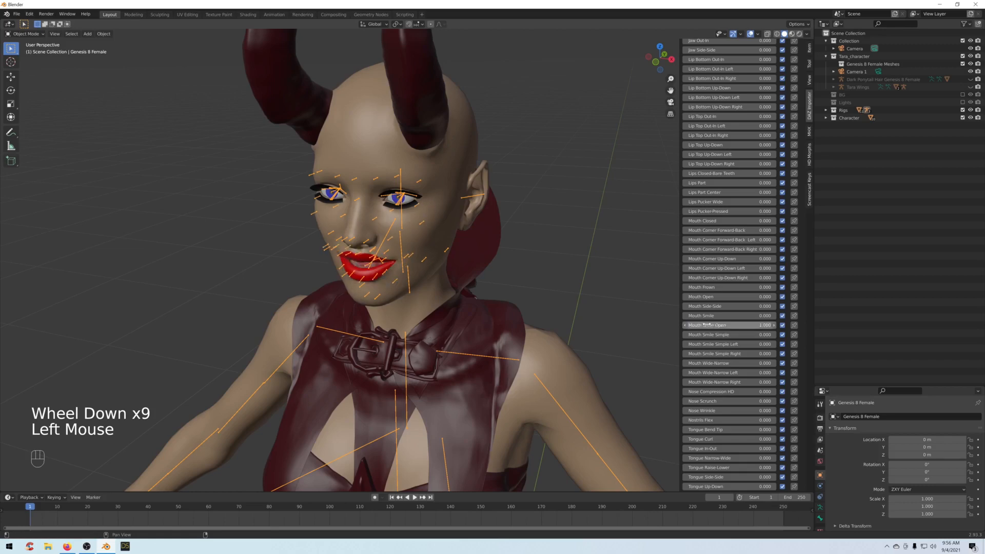
middle_drag(470, 286, 530, 276)
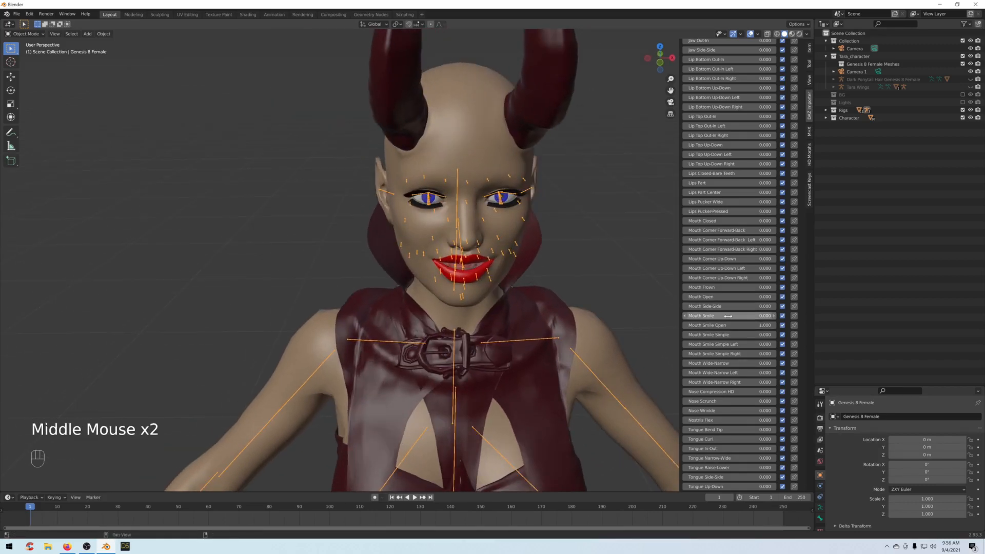
middle_drag(626, 266, 406, 265)
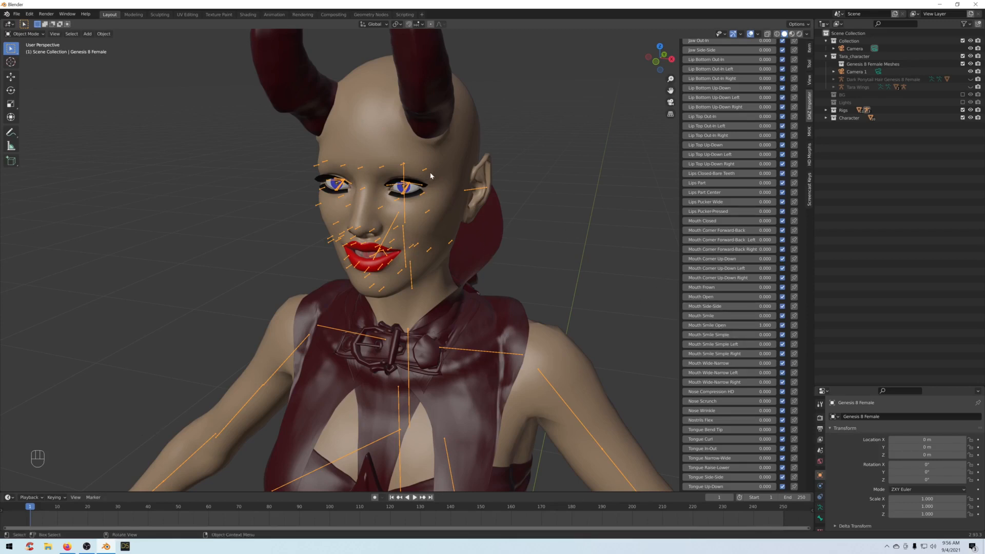
double_click(730, 325)
Collapse the Face Units morph list and the setup section's Morphs import options.
scroll(746, 296, up, 5)
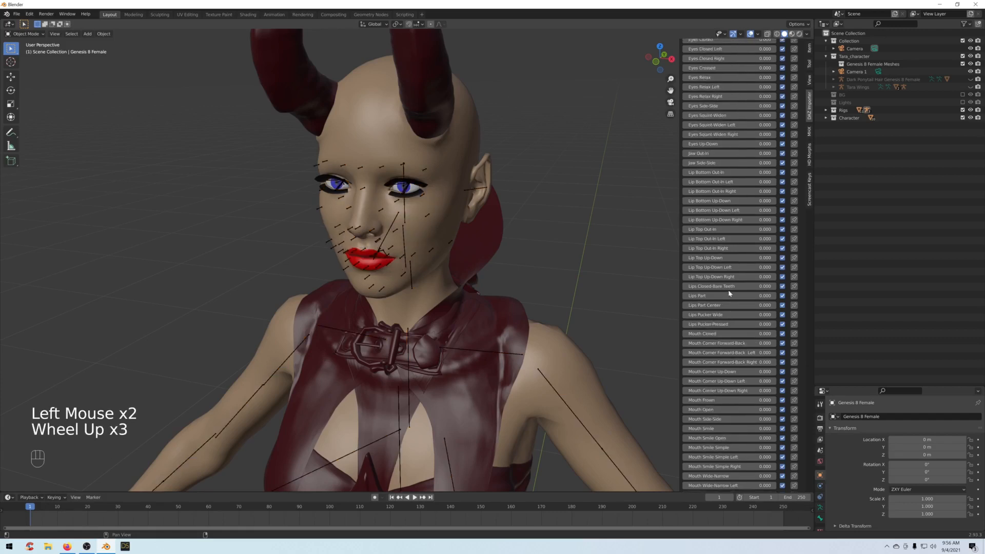
middle_click(745, 293)
scroll(748, 298, up, 7)
scroll(750, 300, up, 7)
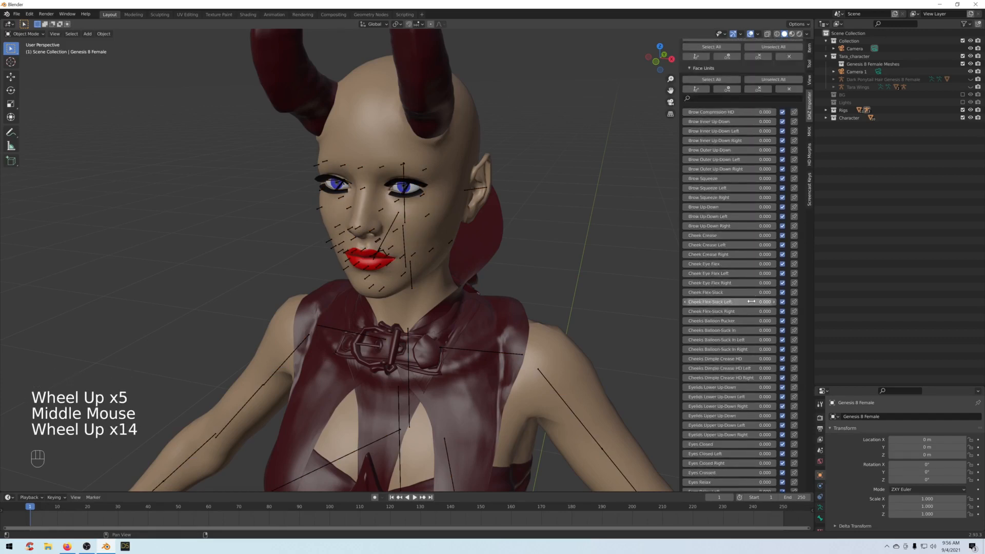
click(690, 69)
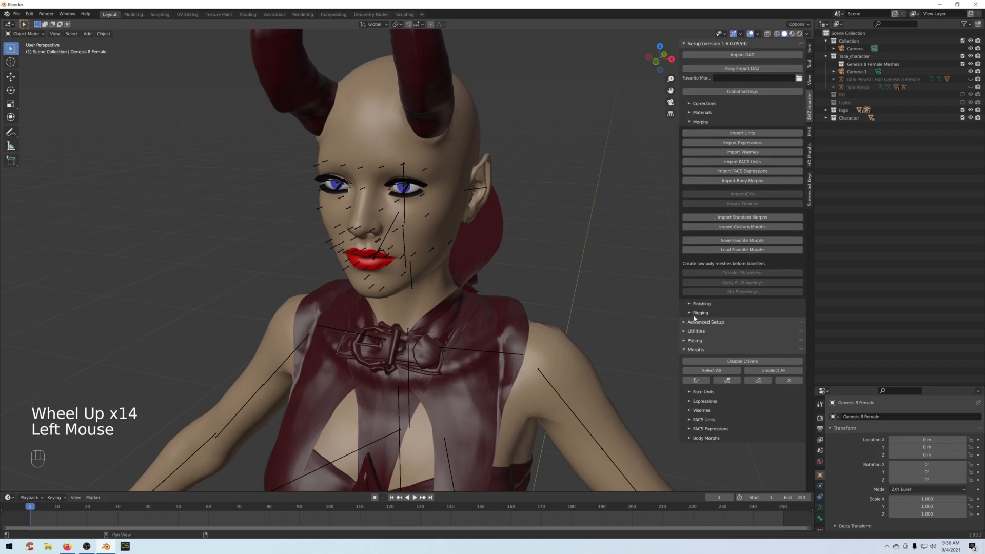
click(688, 404)
click(688, 404)
scroll(695, 418, down, 2)
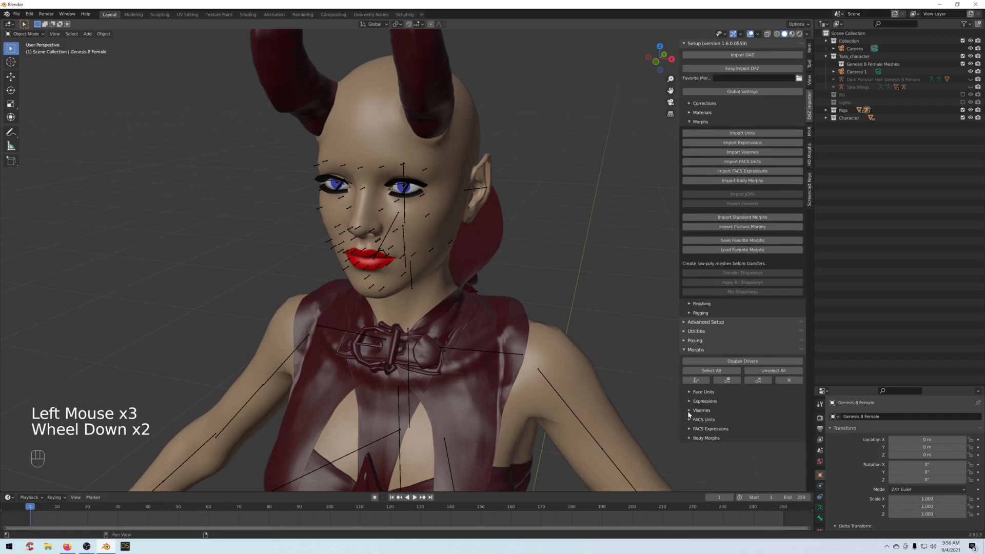
click(692, 122)
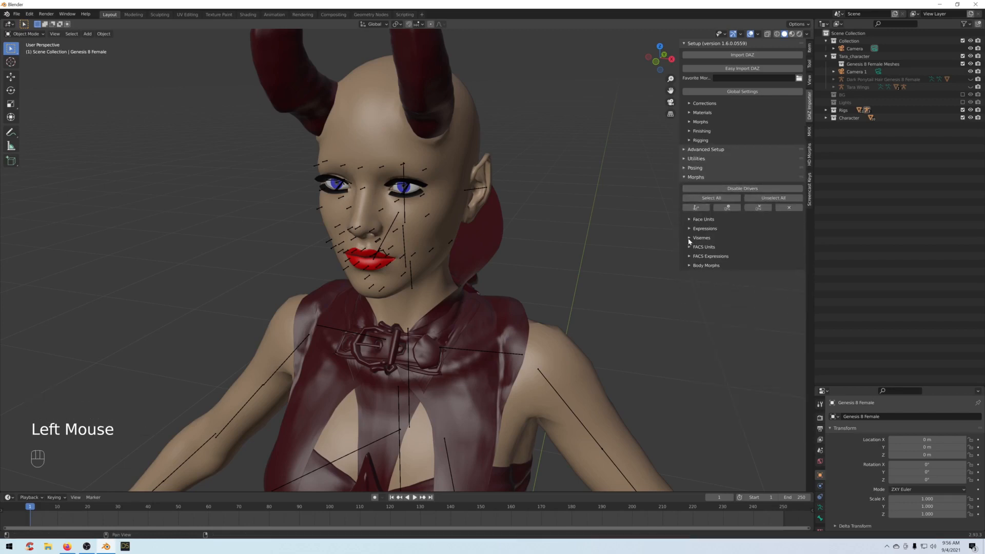
Expand the Visemes morphs and try the M viseme on the character's mouth, resetting it to 0.
click(690, 239)
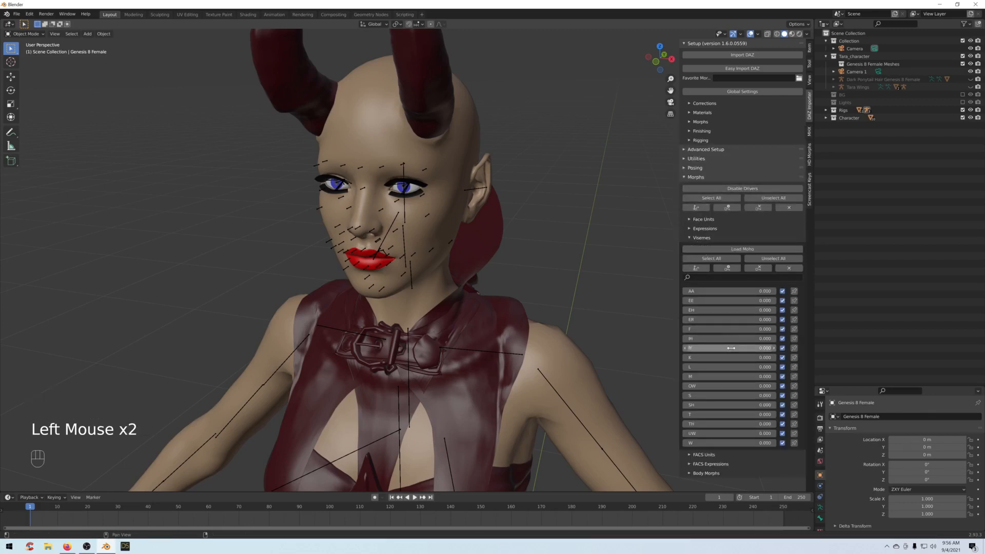
click(722, 376)
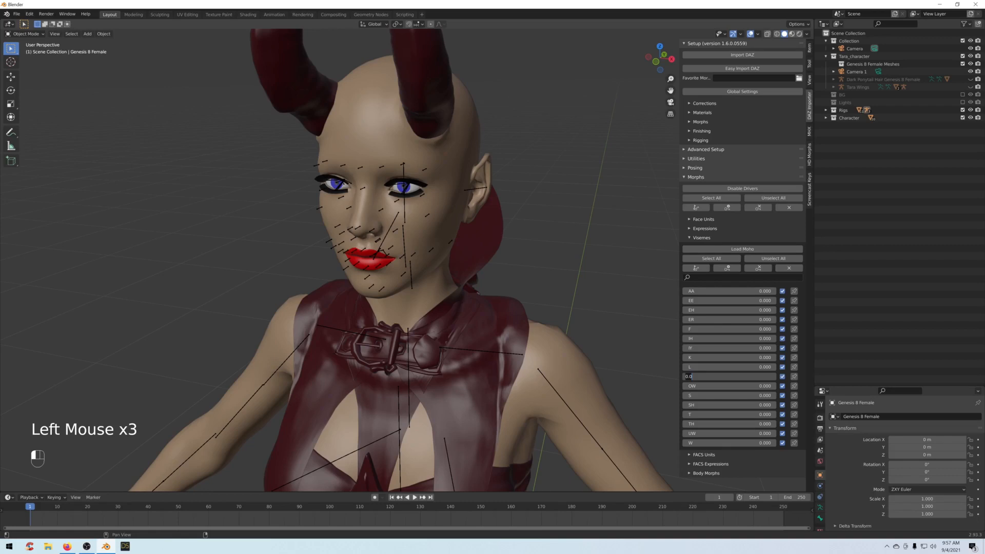
text(5)
key(Return)
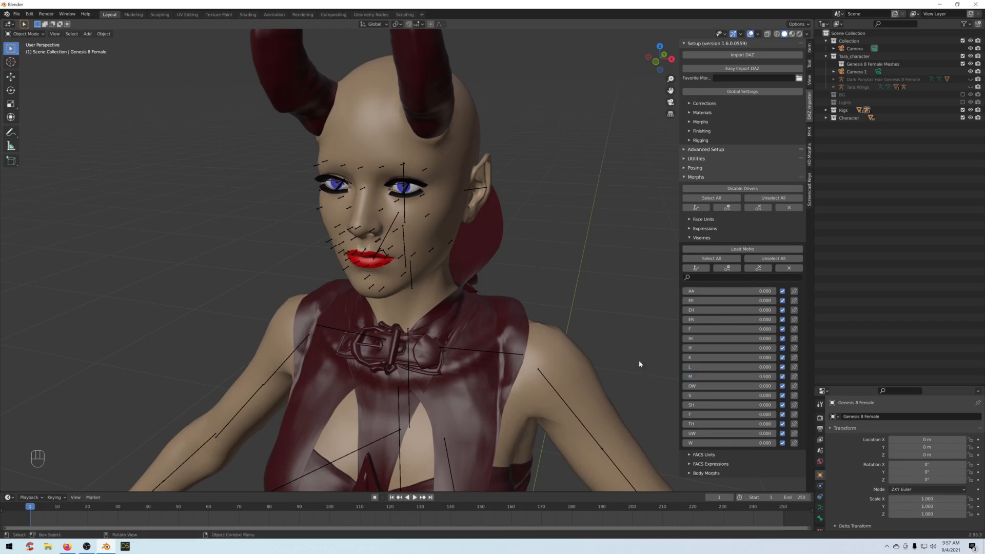
click(717, 379)
text(0)
key(Return)
Try the S viseme at 0.5 and at 1, and reset it to 0.
double_click(713, 396)
text(.5)
key(Return)
click(711, 395)
text(1)
key(Return)
click(711, 396)
text(0)
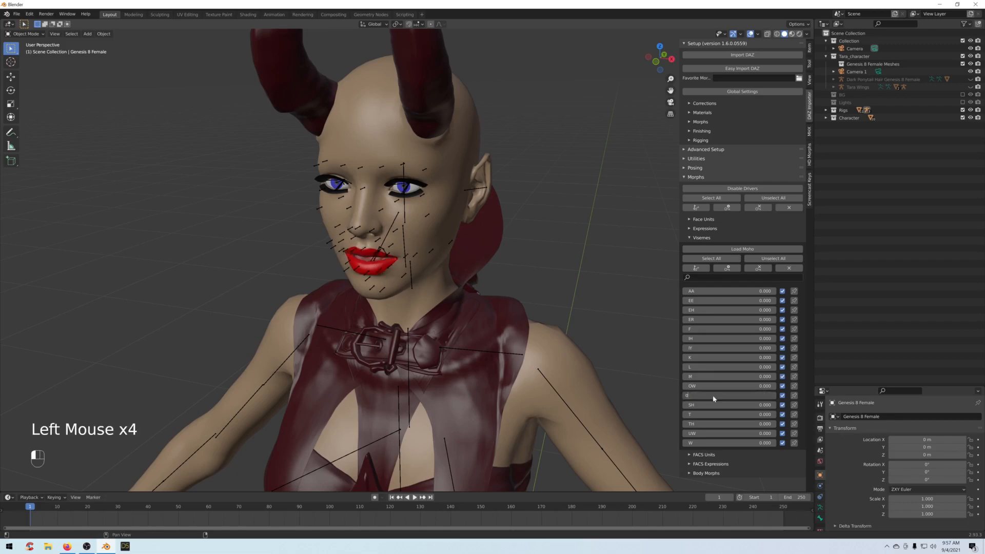
key(Return)
Try the T viseme at 1, reset it to 0, and collapse the Visemes list.
click(708, 414)
text(1)
key(Return)
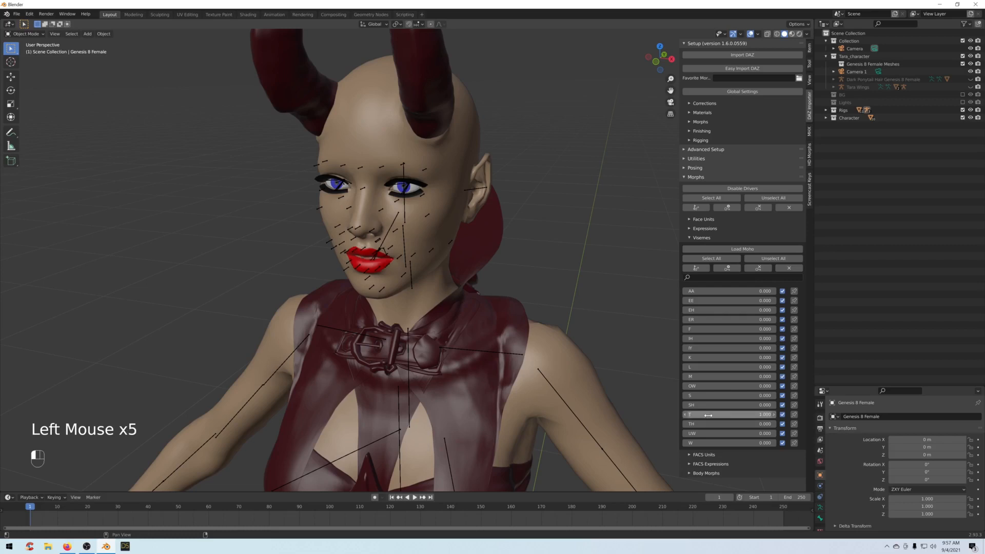
drag(708, 414, 684, 415)
click(692, 238)
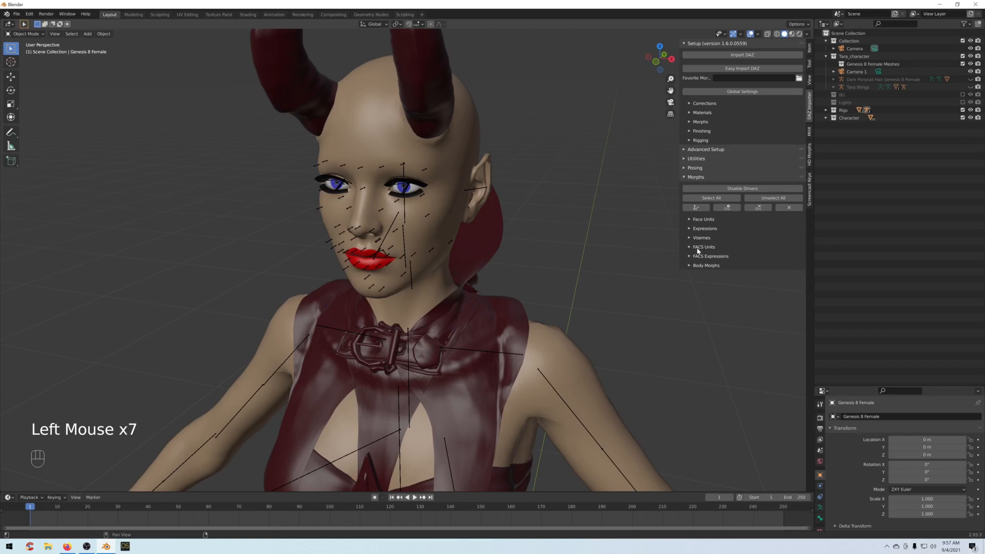
Expand the FACS Units morphs, look through the brow, cheek and eye sliders, and collapse the list.
click(687, 248)
scroll(734, 319, down, 3)
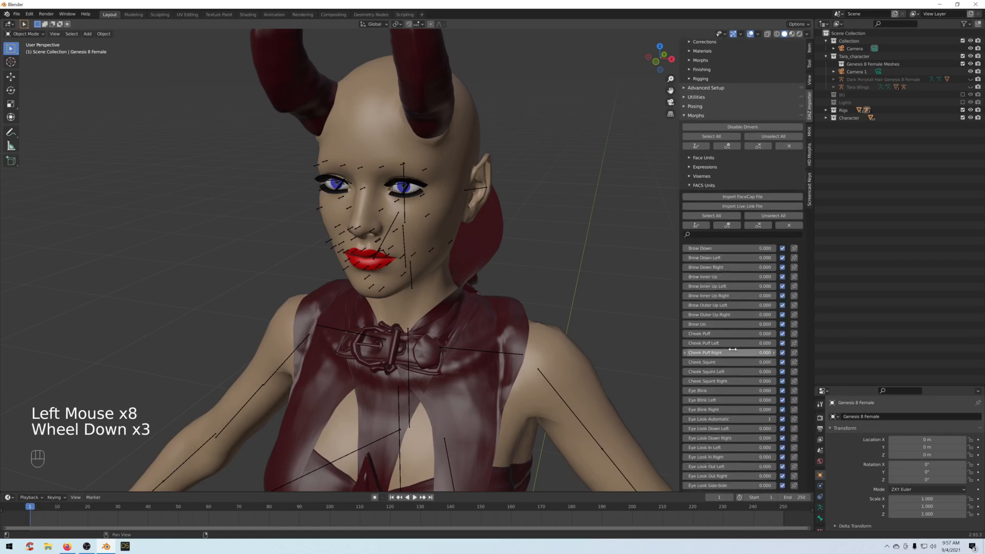
scroll(733, 319, up, 3)
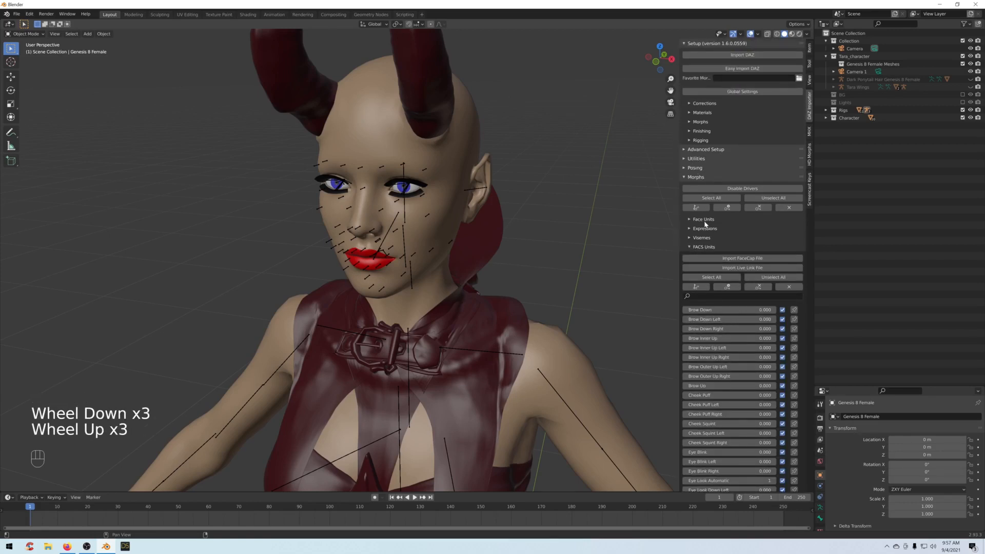
scroll(733, 359, down, 8)
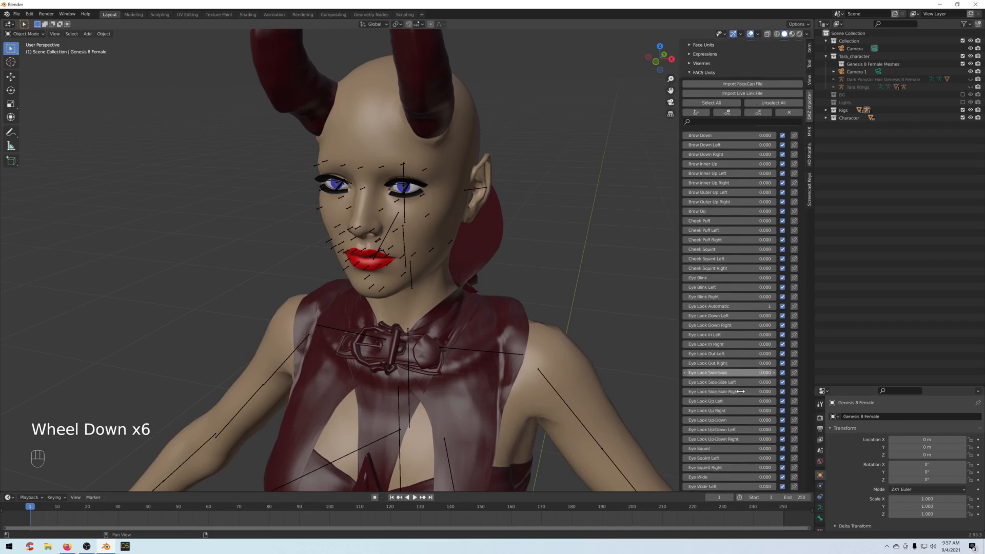
scroll(740, 393, up, 8)
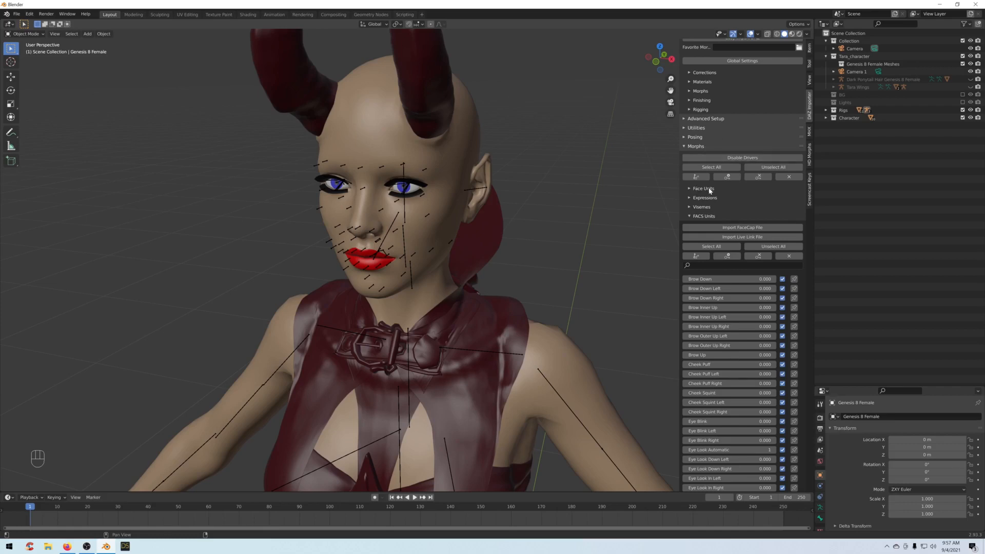
click(703, 214)
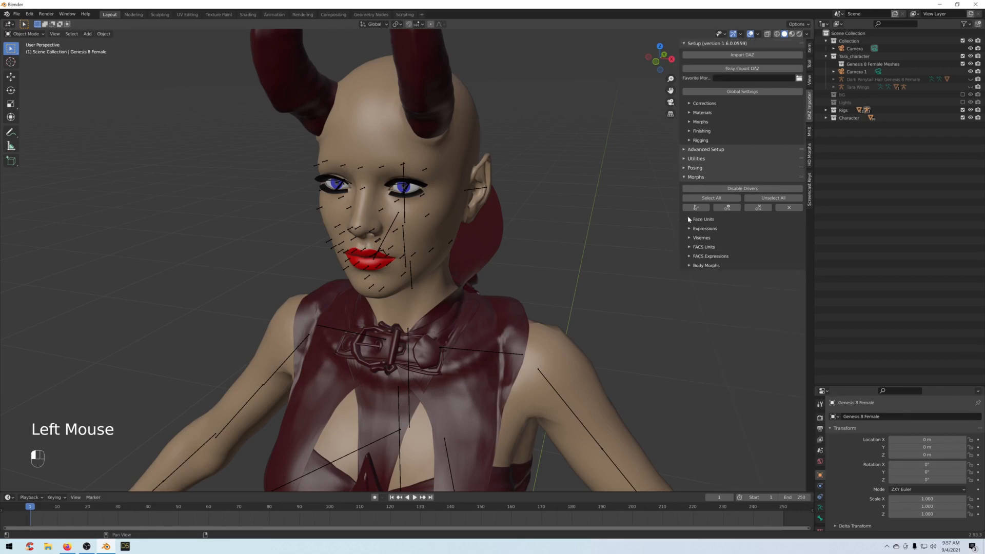
Expand the Body Morphs sliders and frame the character's body from the head to the knees.
click(689, 266)
scroll(635, 308, down, 3)
scroll(607, 310, up, 2)
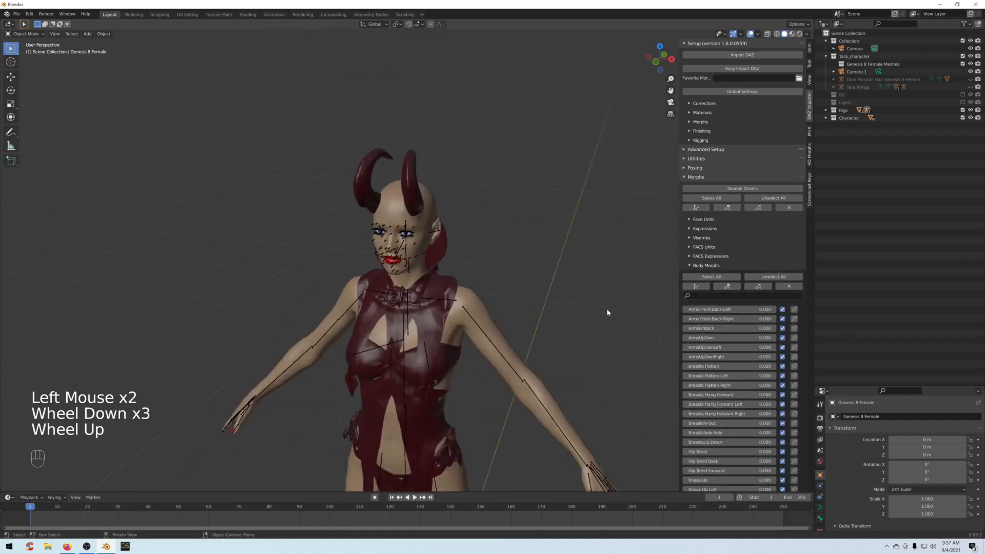
shift+middle_drag(531, 351, 521, 257)
scroll(534, 285, down, 1)
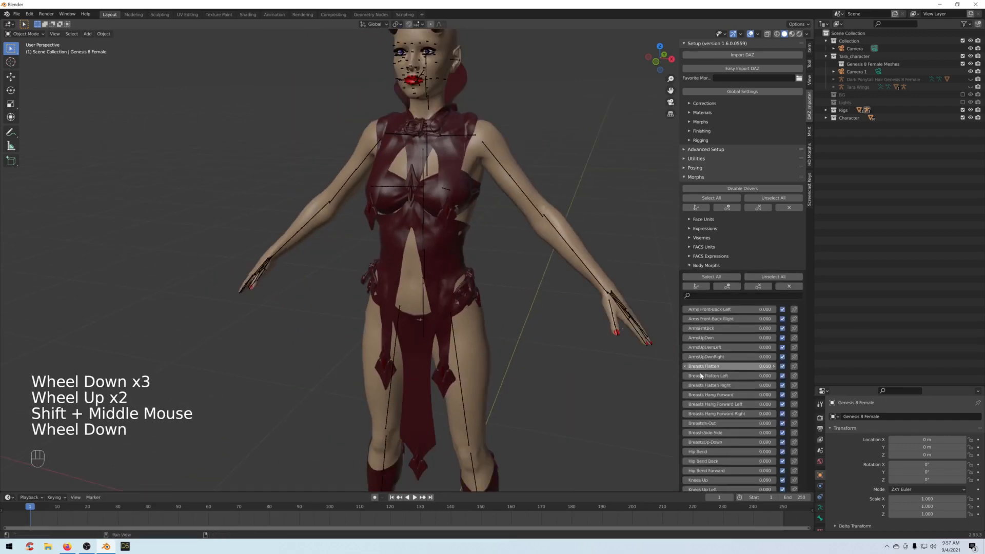
scroll(721, 369, down, 4)
Try the Hip Bend body morph at 1, check the pose from the side, and reset it to 0.
click(720, 327)
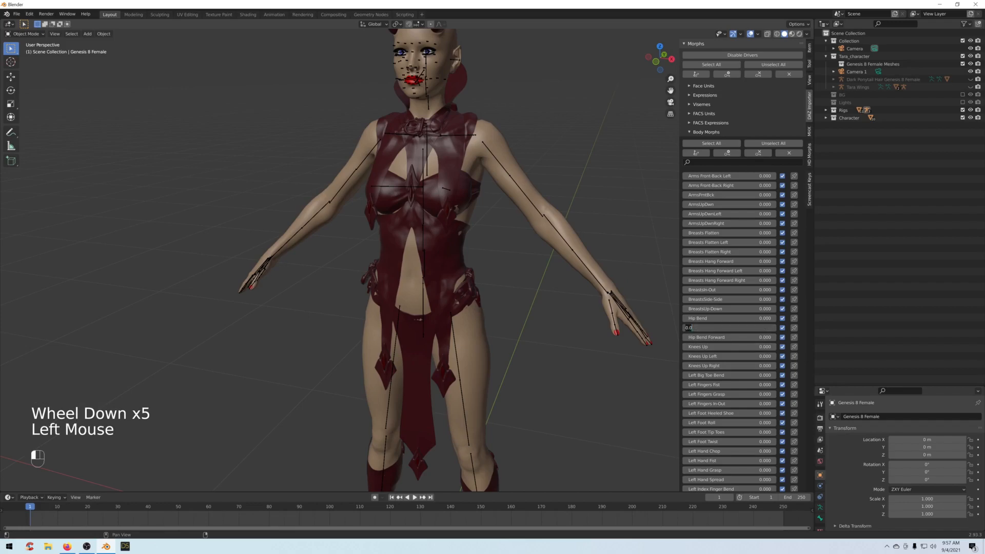
click(728, 319)
text(1)
key(Return)
middle_drag(649, 330, 516, 363)
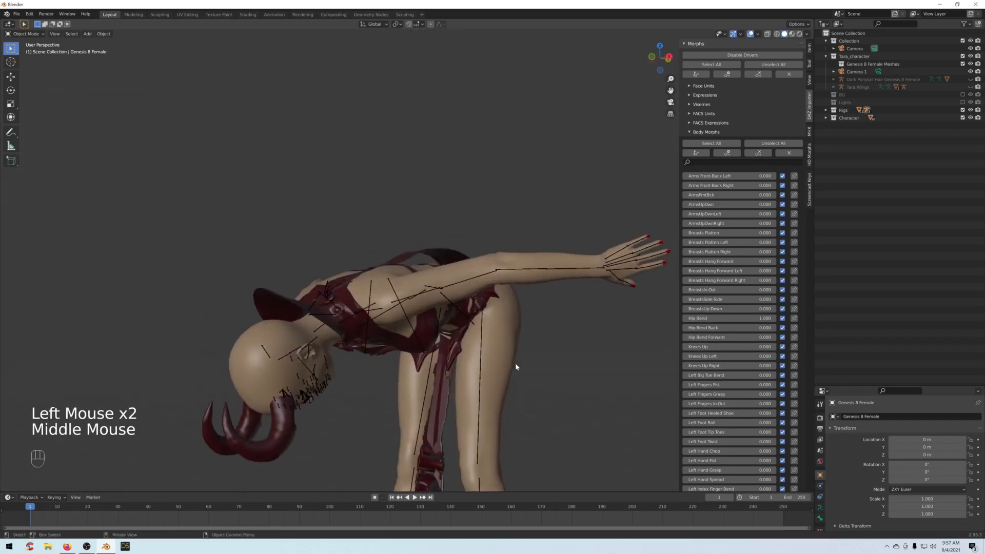
click(738, 318)
text(0)
key(Return)
Try the Hip Bend Back body morph at 0.75, check the pose in profile, and reset it to 0.
double_click(737, 327)
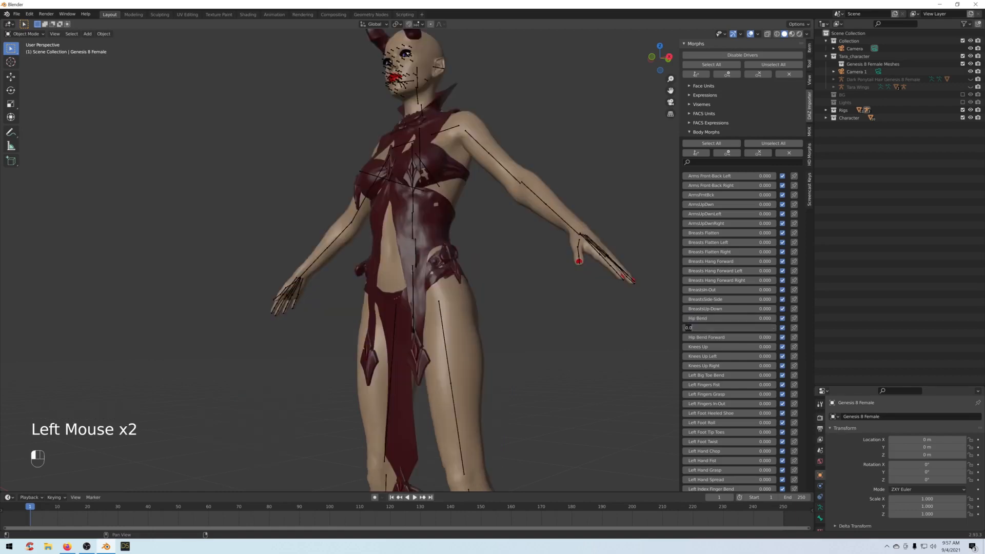
text(.75)
key(Return)
middle_drag(541, 286, 505, 329)
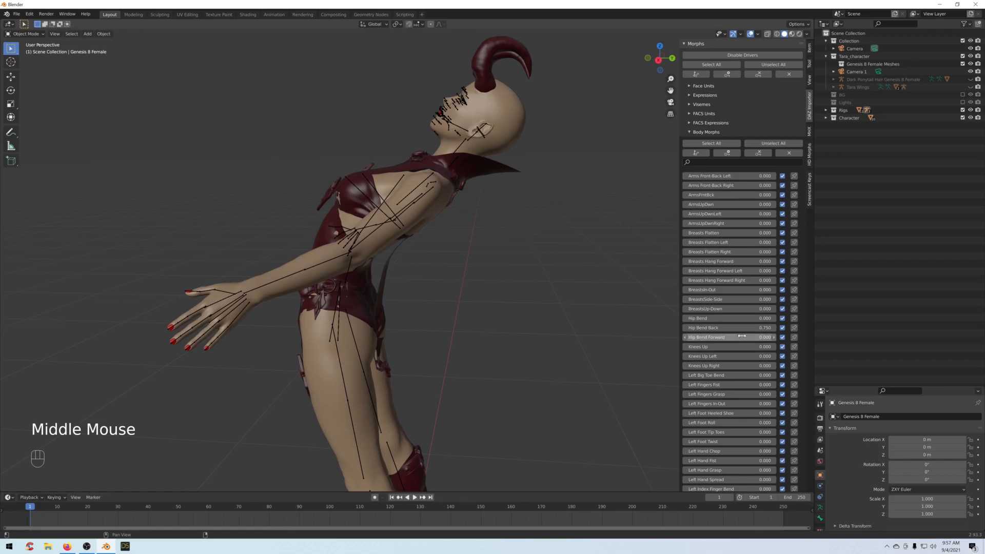
click(723, 328)
text(0)
key(Return)
Try the Legs Spread Right body morph at 1, check the pose from the front, and reset it to 0.
scroll(719, 353, down, 2)
scroll(719, 352, down, 6)
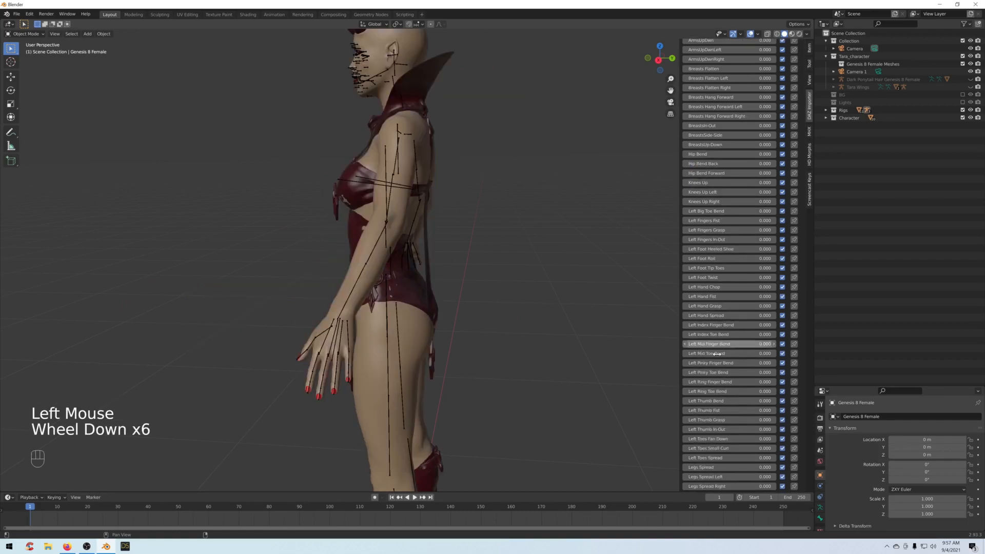
middle_drag(617, 341, 579, 352)
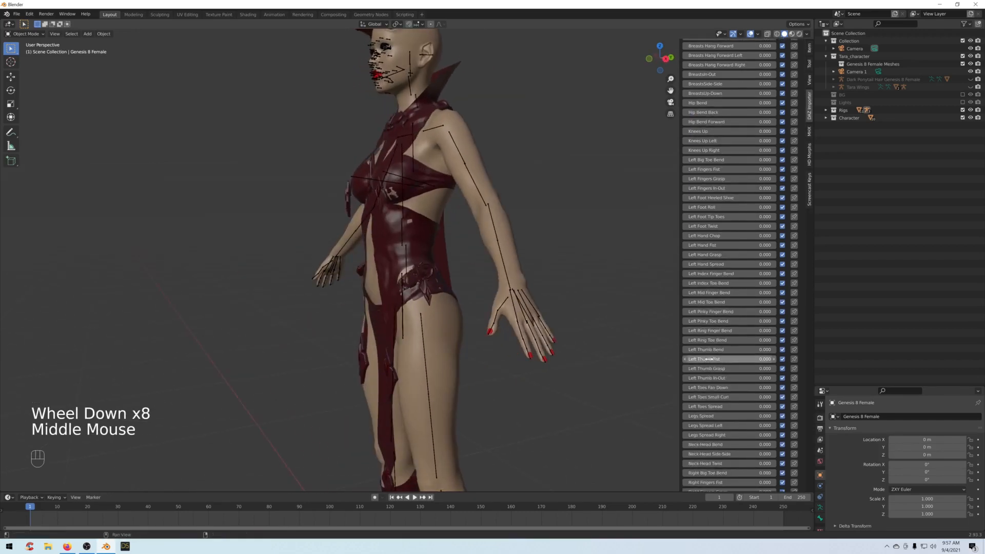
scroll(739, 333, down, 2)
scroll(740, 334, down, 2)
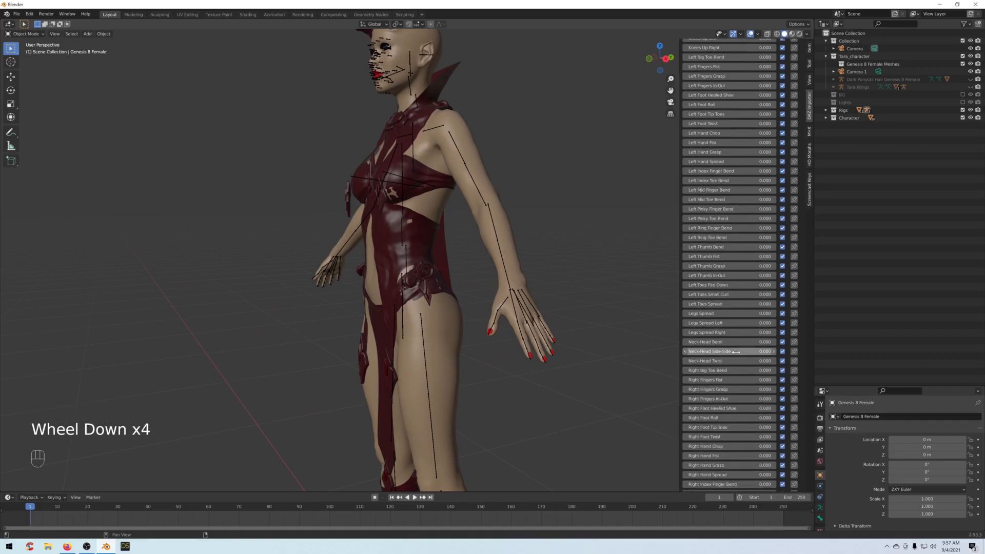
click(743, 333)
text(1)
key(Return)
middle_drag(285, 344, 369, 338)
click(728, 333)
text(0)
key(Return)
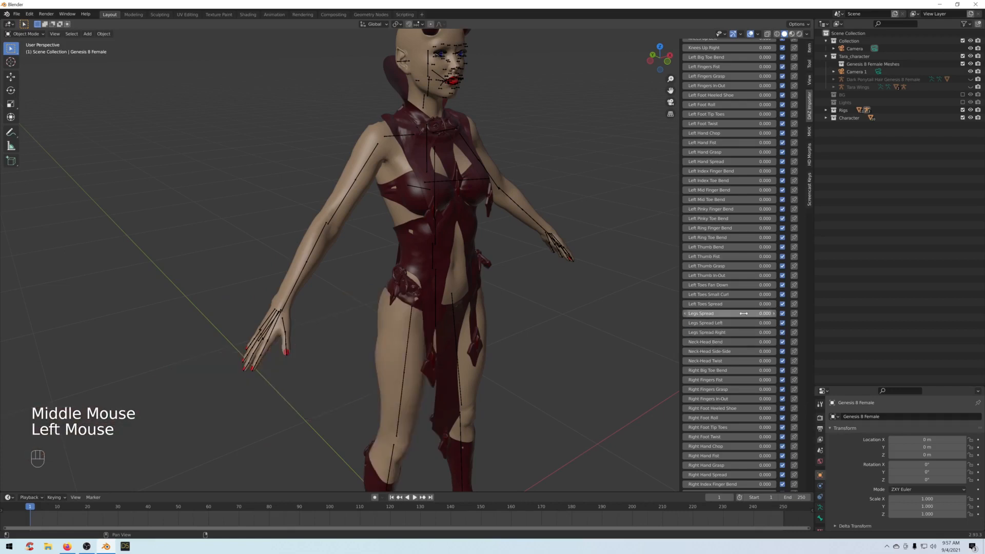
Try the Left Thumb Fist body morph at 1, check the hand from the front, and reset it to 0.
scroll(732, 283, up, 4)
scroll(732, 283, up, 7)
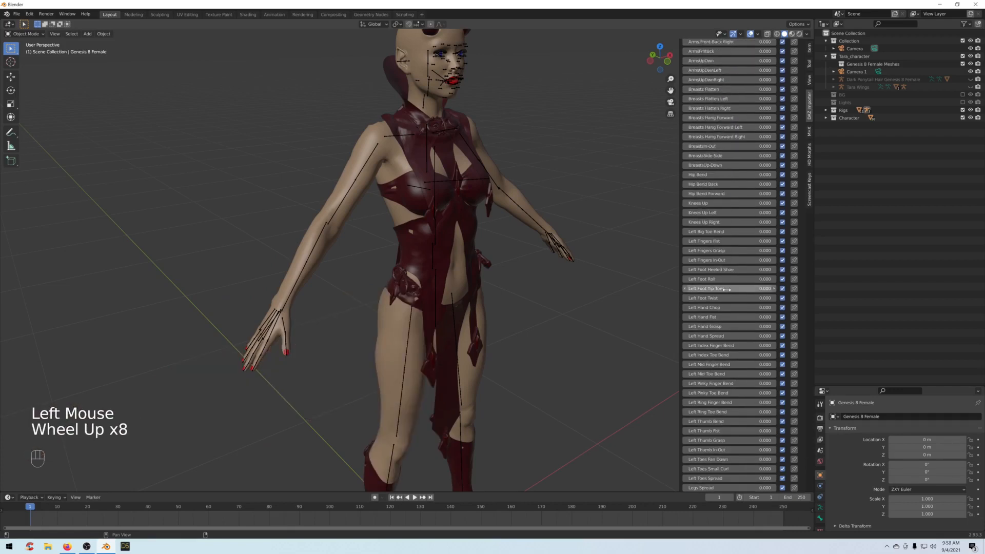
scroll(724, 300, down, 4)
scroll(723, 301, down, 2)
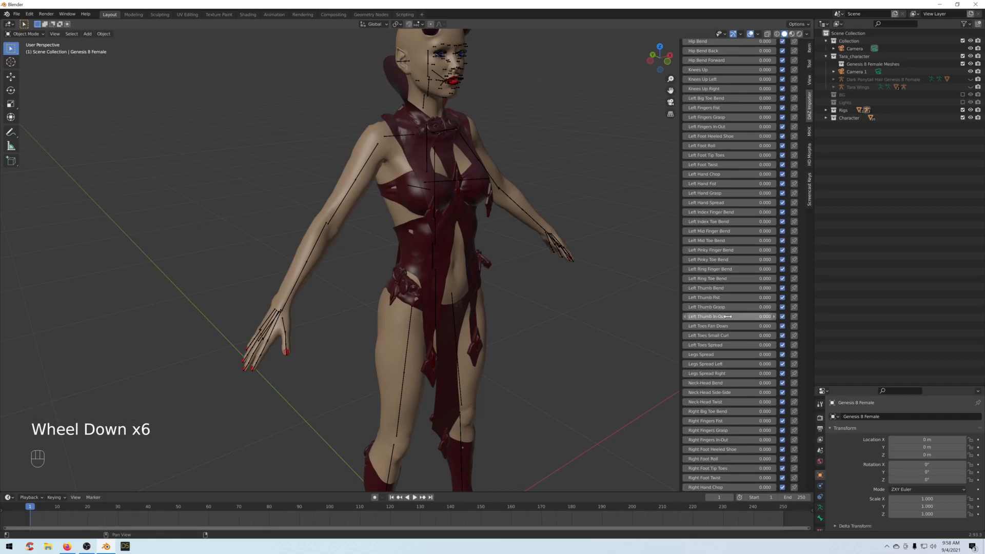
drag(733, 297, 774, 298)
middle_drag(626, 282, 587, 324)
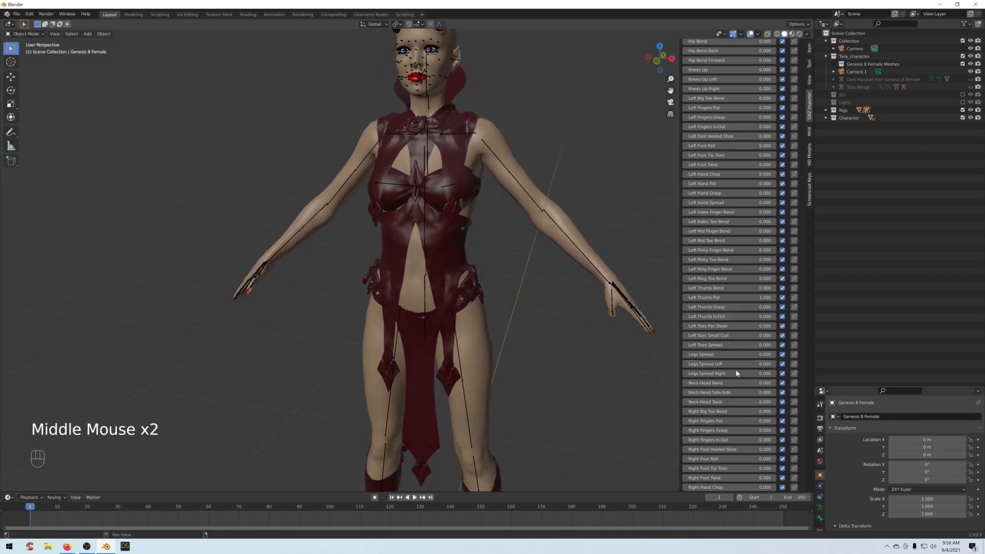
scroll(741, 307, down, 9)
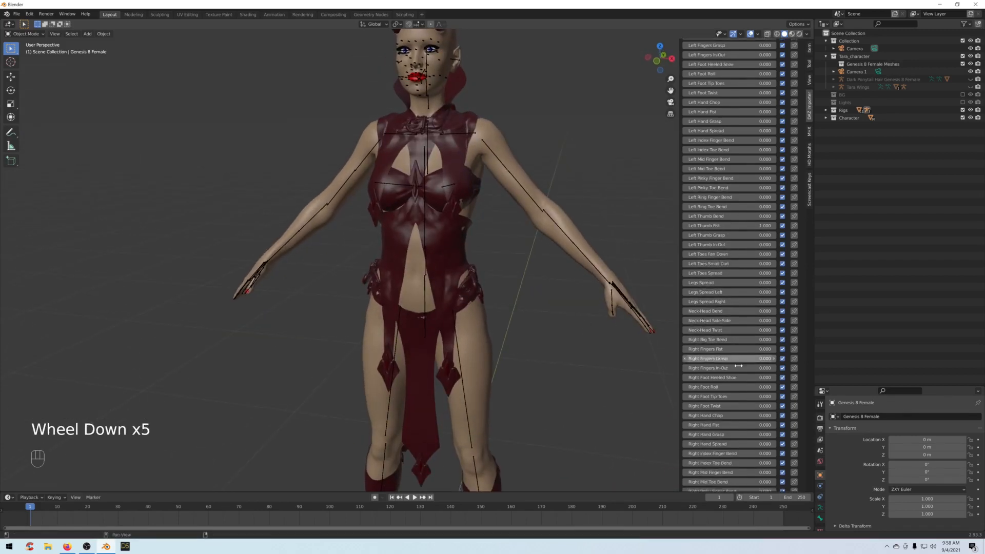
scroll(736, 366, up, 2)
scroll(736, 365, up, 4)
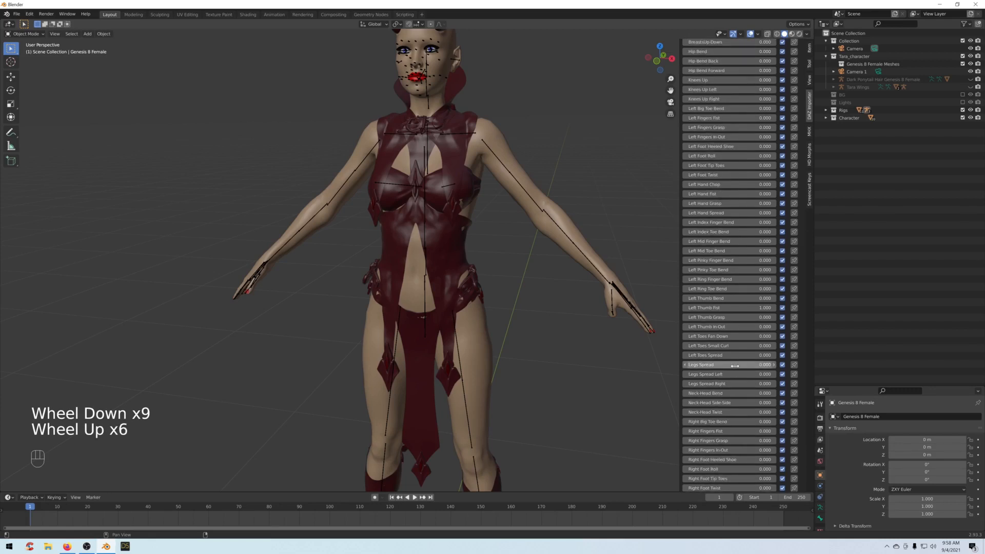
click(736, 307)
text(0)
key(Return)
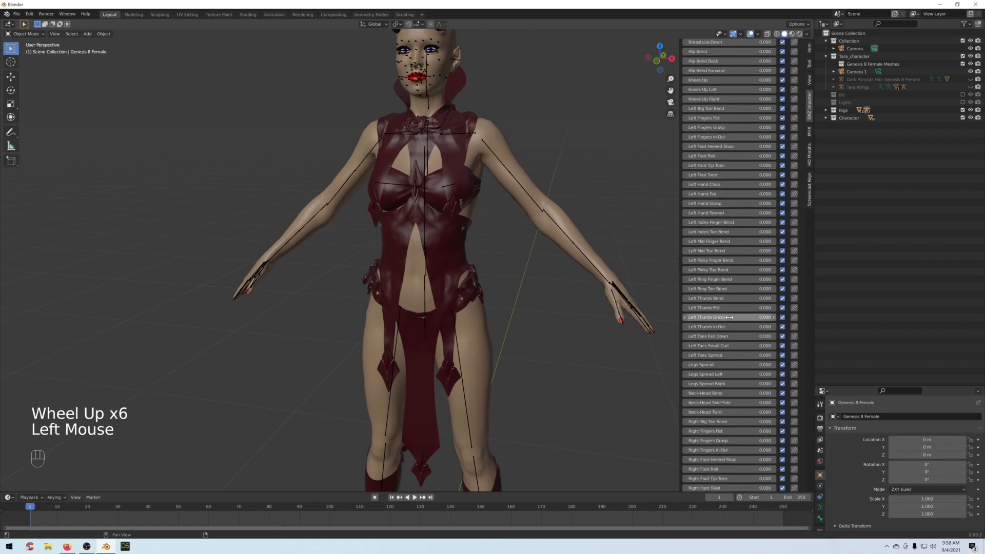
Try the Left Thumb Grasp body morph at 1 and reset it to 0.
click(735, 316)
text(1)
key(Return)
click(732, 317)
text(0)
key(Return)
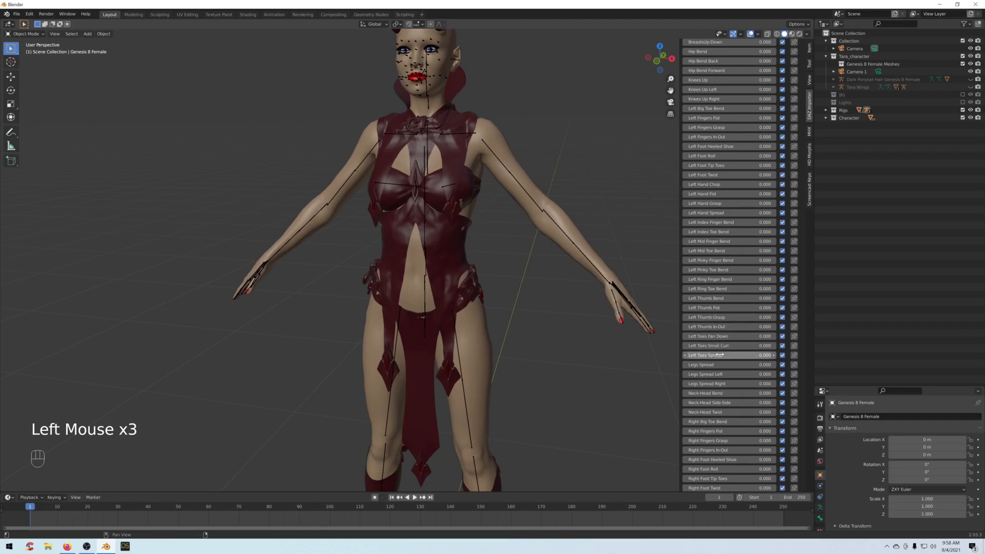
Frame the whole character, collapse the Body Morphs sliders, and expand the Morphs import options in the DAZ setup.
scroll(597, 306, down, 2)
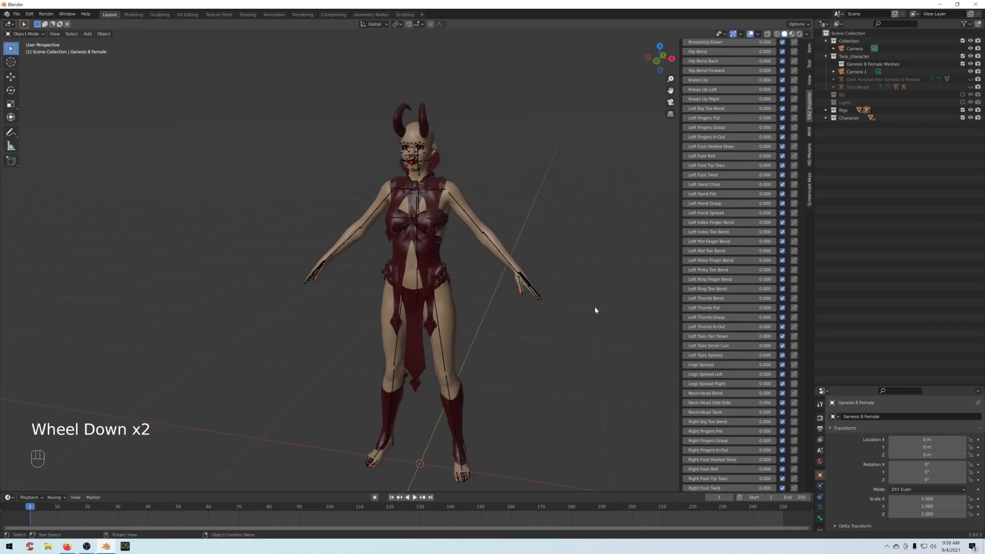
middle_drag(595, 306, 580, 309)
scroll(734, 181, up, 9)
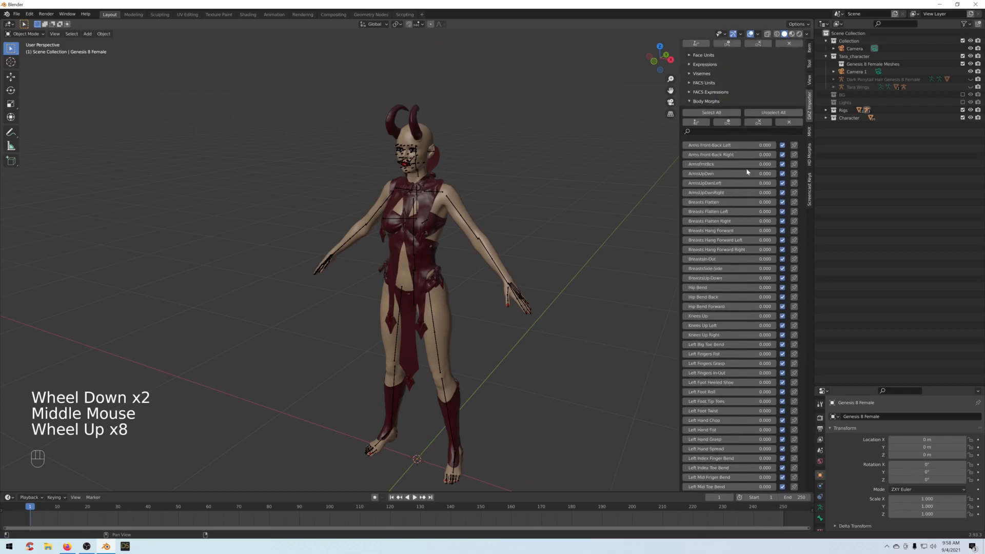
click(689, 113)
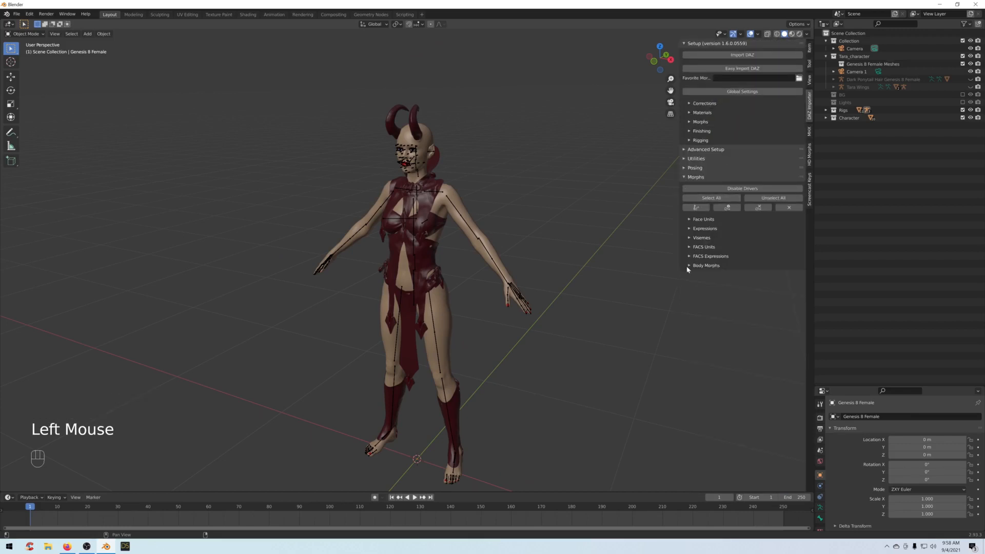
click(691, 123)
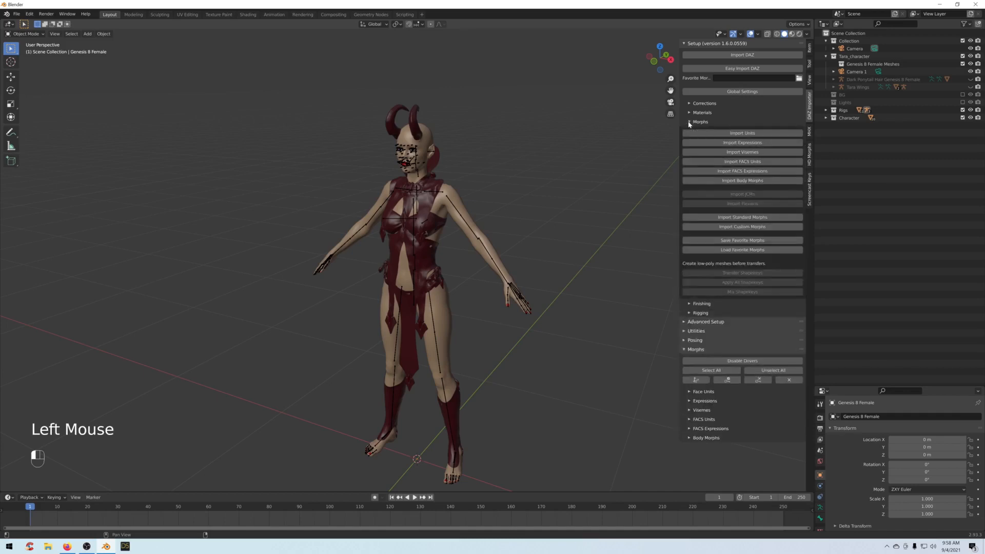
Select the Genesis 8 Female armature and switch it to Pose Mode.
scroll(546, 240, up, 3)
shift+middle_drag(494, 263, 496, 288)
click(477, 212)
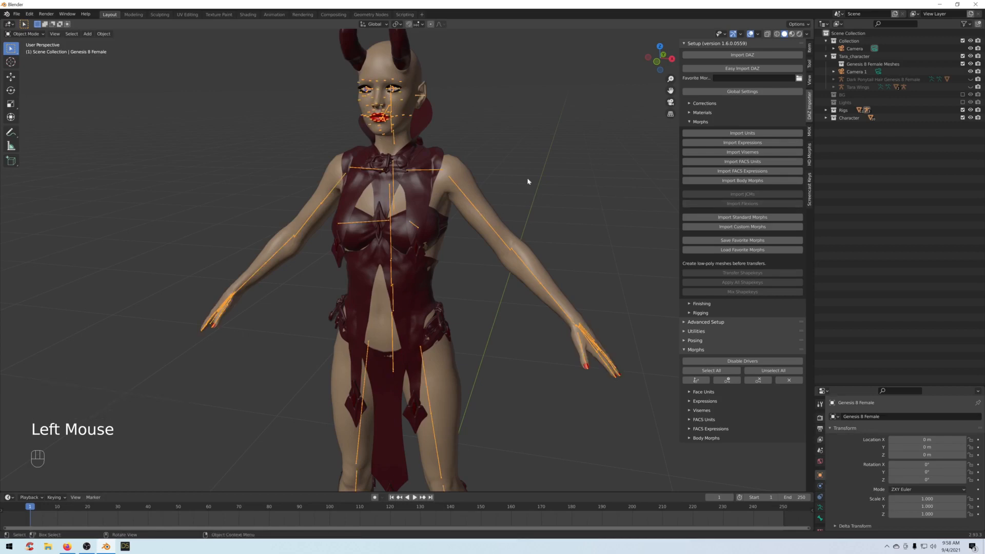
click(24, 34)
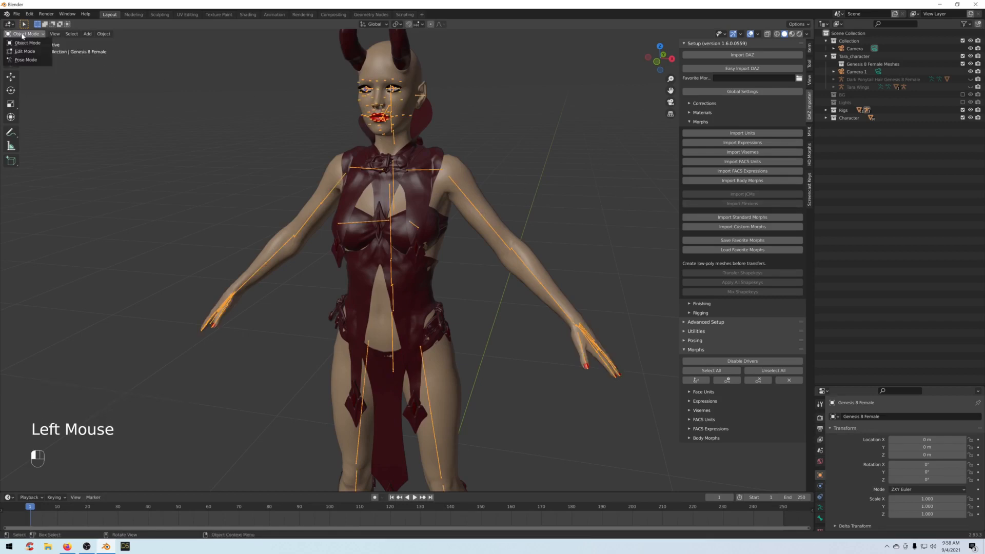
click(28, 61)
Try to rotate the character's left upper arm bone (lShldrBend) and cancel the rotation.
click(453, 191)
click(453, 191)
middle_drag(454, 191, 475, 248)
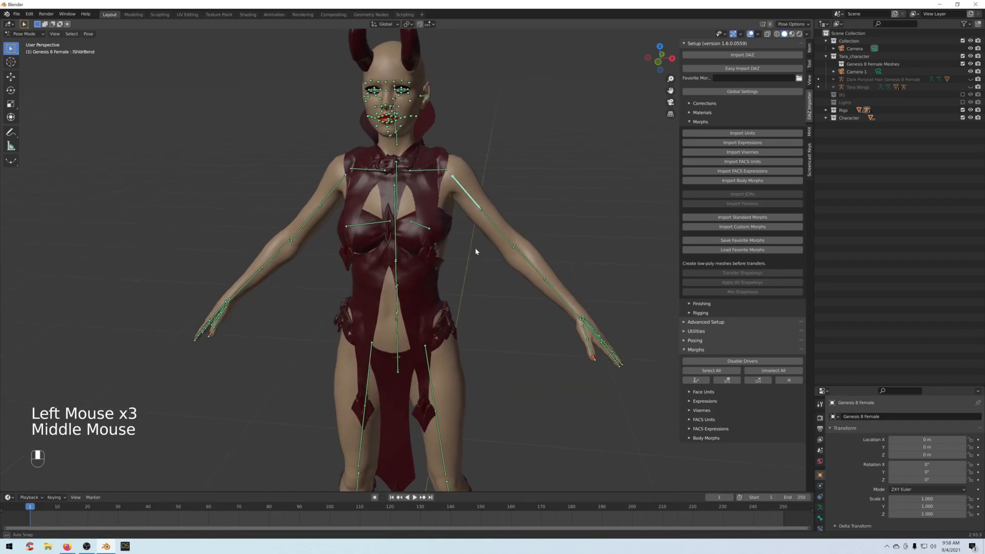
key(r)
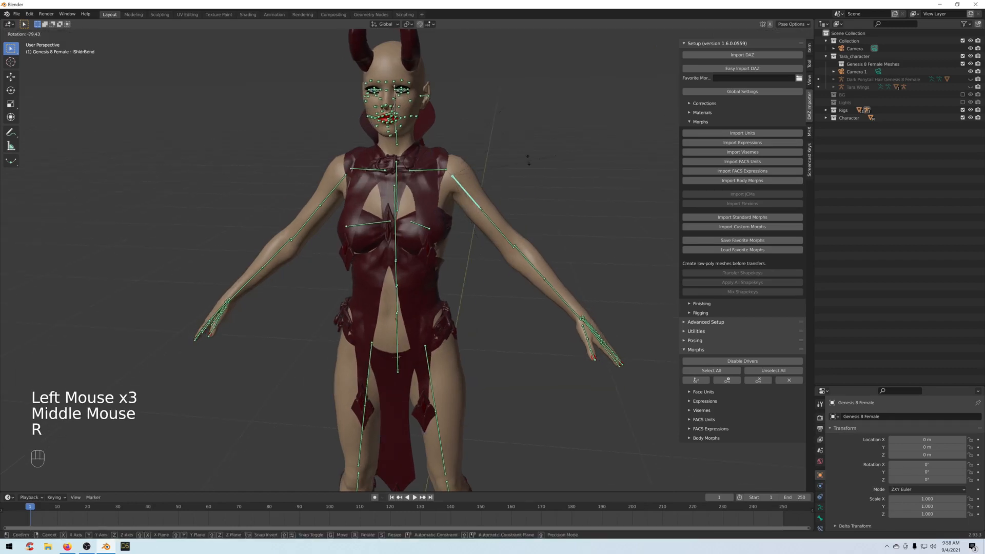
right_click(592, 178)
Select all bones of the Genesis 8 Female rig and expand the Body Morphs sliders.
key(a)
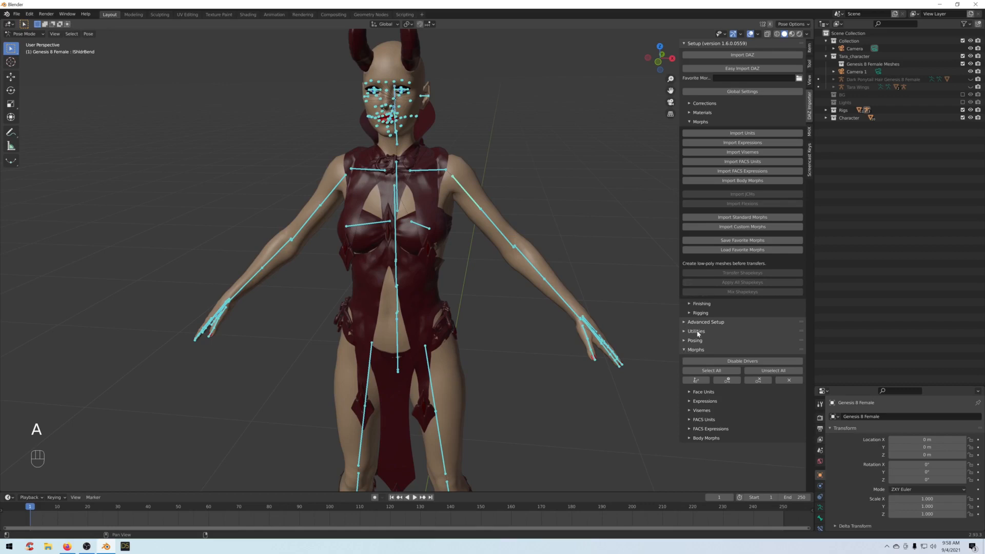
click(690, 351)
click(689, 351)
click(689, 439)
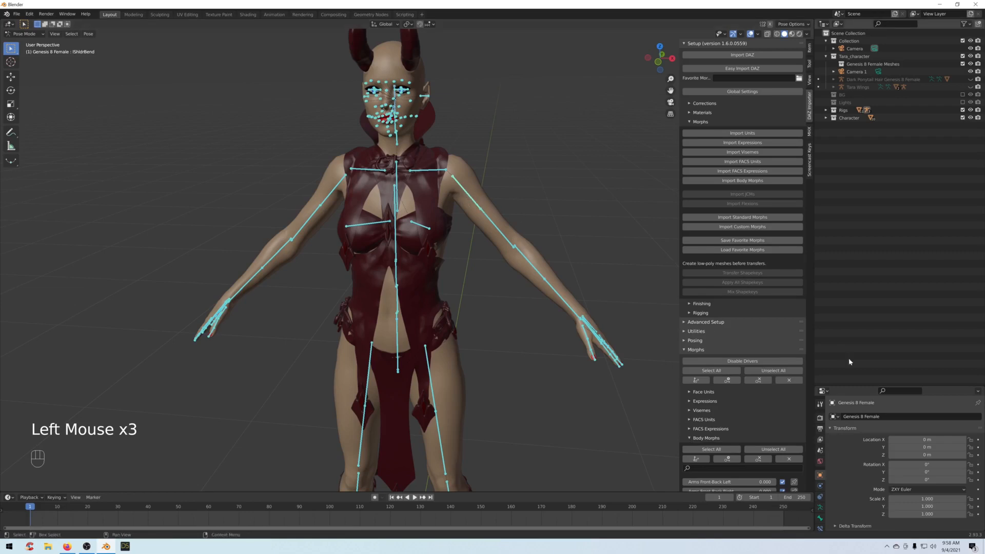
Enlarge the Properties editor and show the armature's data properties with its skeleton layers.
drag(850, 387, 849, 187)
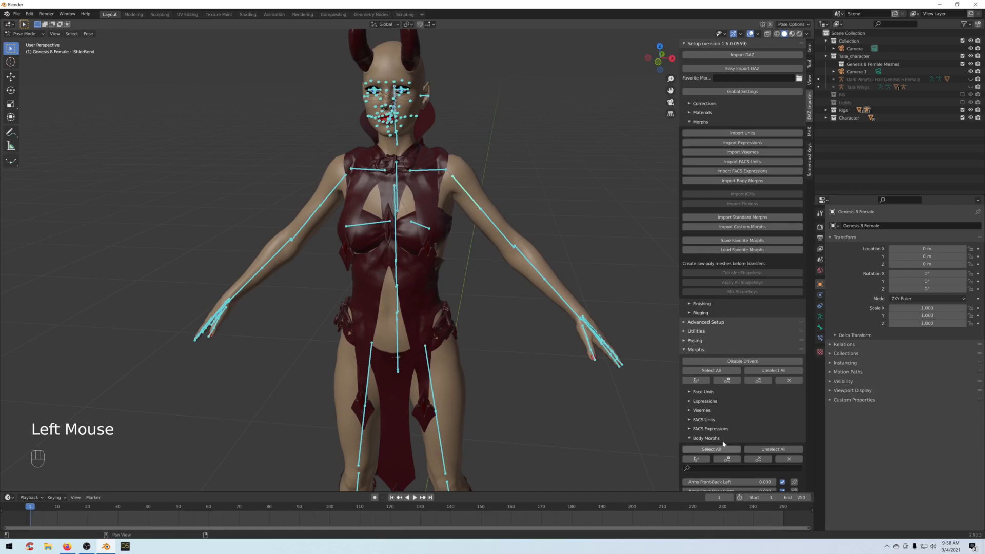
click(819, 316)
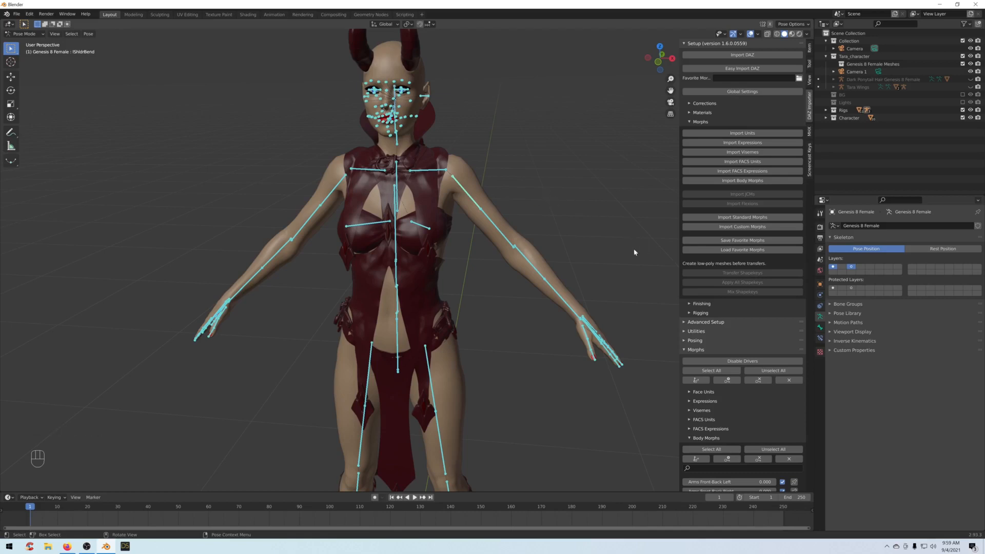
Collapse the Body Morphs sliders and Morphs import options, and make all bones poseable with the Finishing tools.
scroll(726, 439, down, 5)
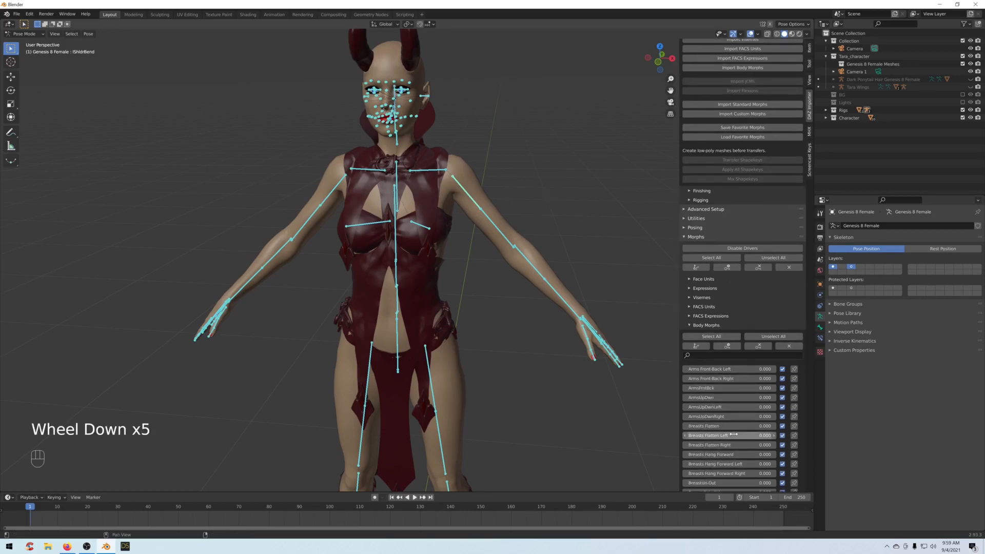
click(691, 324)
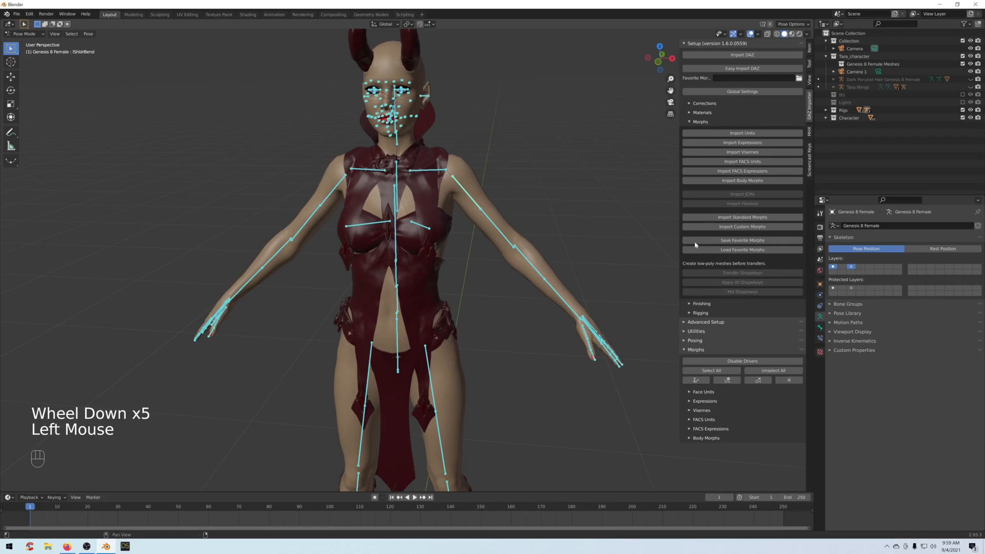
click(687, 121)
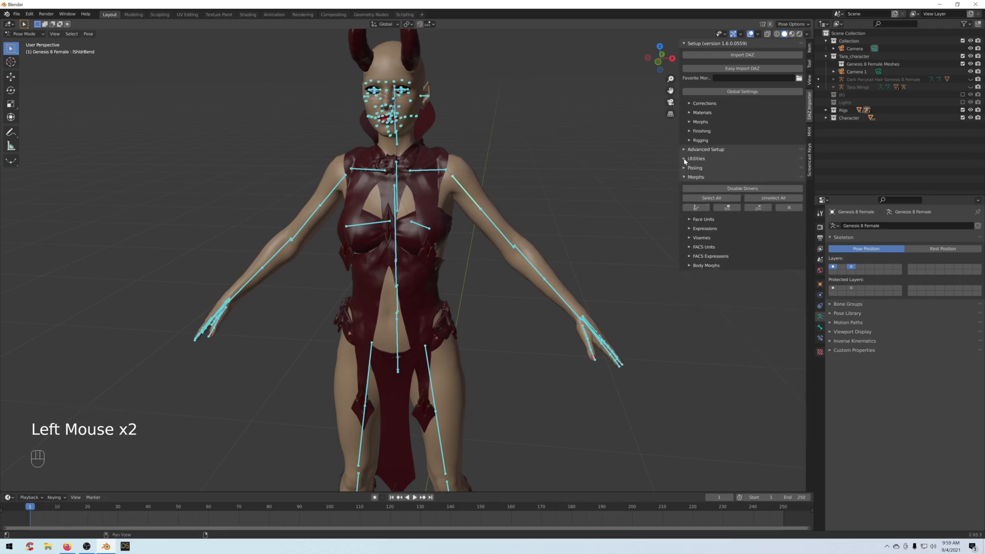
click(689, 132)
click(726, 204)
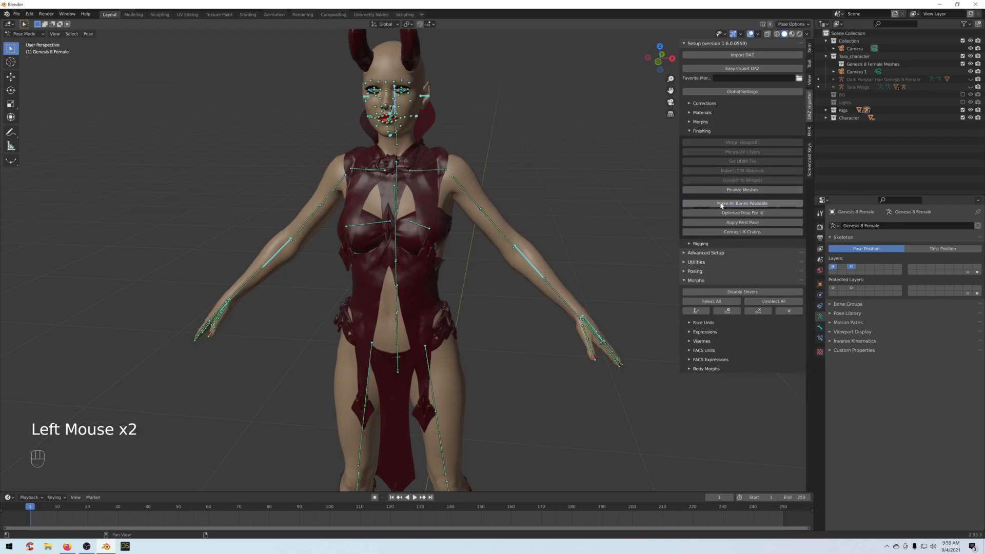
Test-rotate the left upper arm bone (lShldrBend) upward and cancel the rotation.
click(467, 198)
click(468, 198)
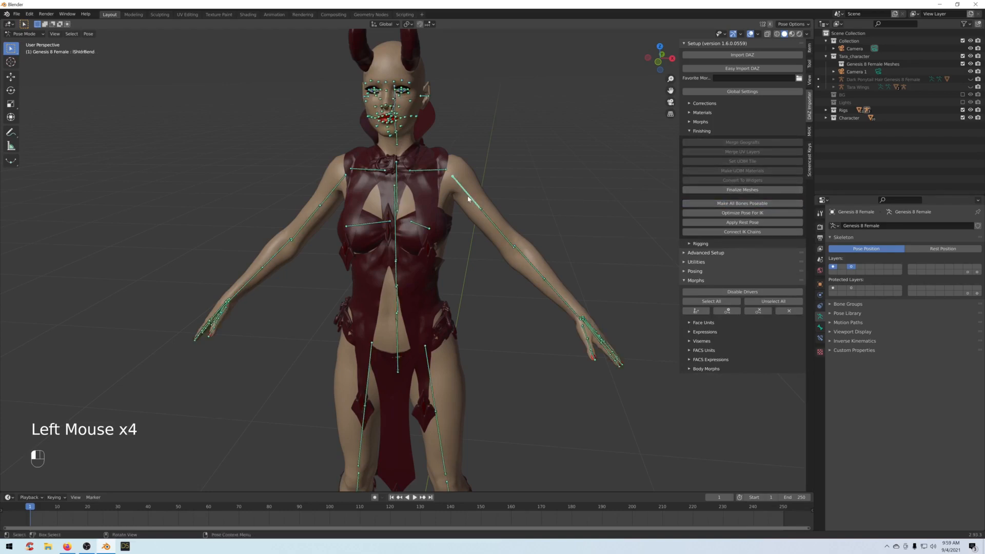
key(r)
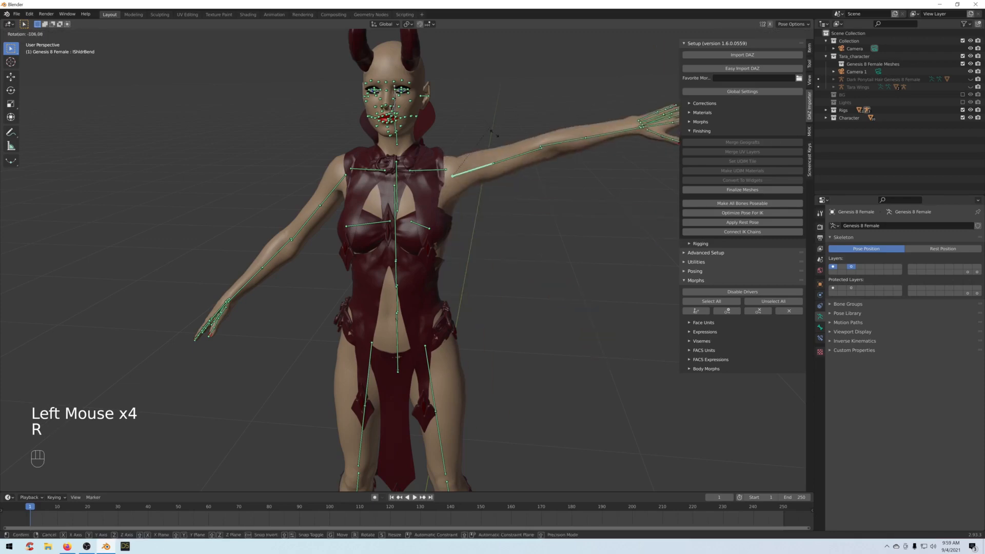
right_click(498, 130)
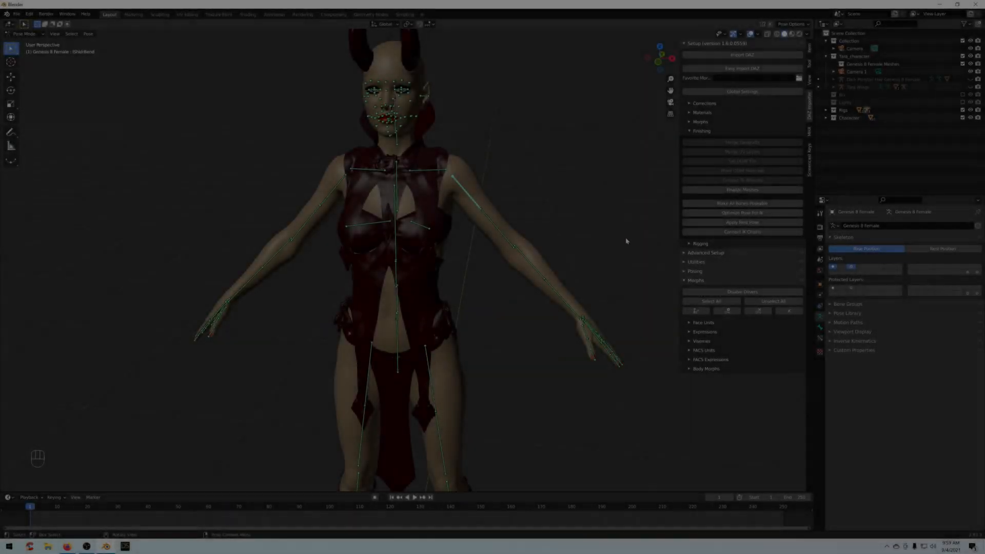
Collapse the Finishing tools and expand the Morphs import options in the DAZ setup.
click(689, 132)
click(691, 123)
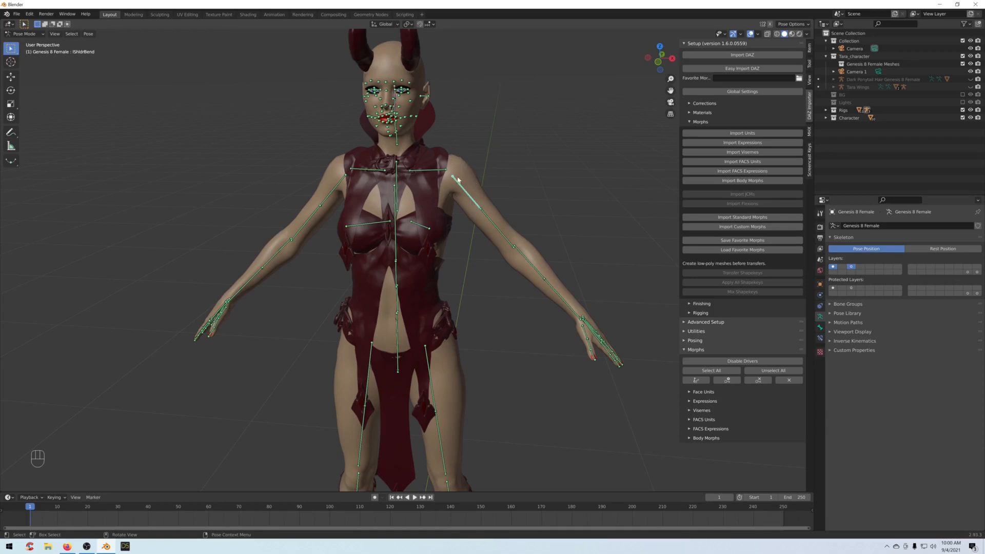
Raise the left arm by rotating lShldrBend to just above horizontal, check the shoulder from the side, and clear the bone's transform.
key(r)
click(477, 173)
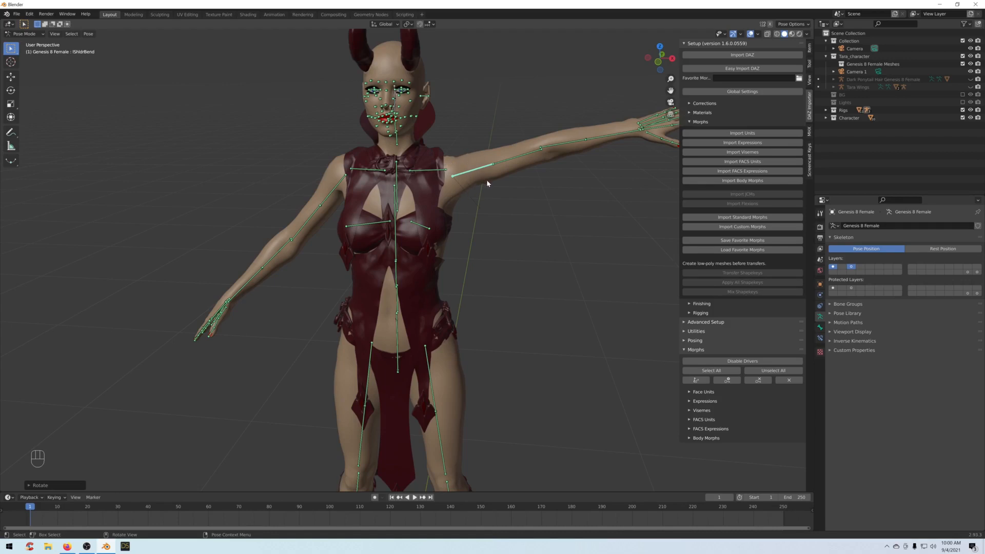
middle_drag(498, 200, 409, 163)
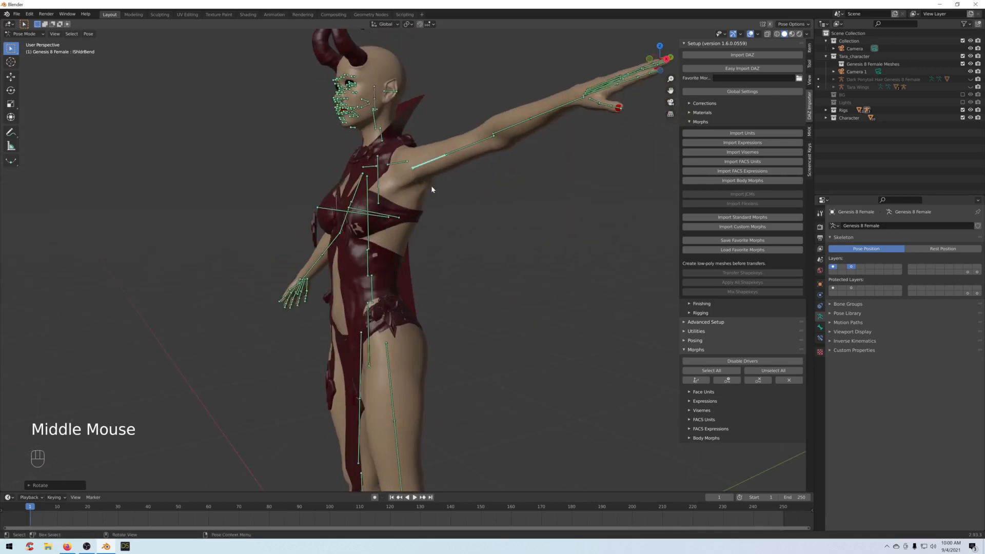
middle_drag(477, 221, 521, 228)
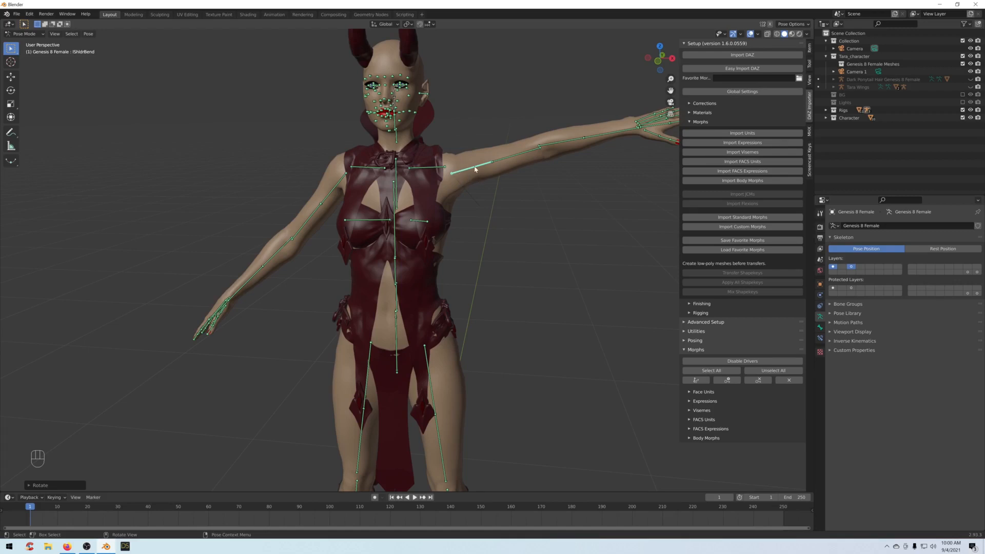
click(88, 34)
mouse_move(110, 55)
click(183, 54)
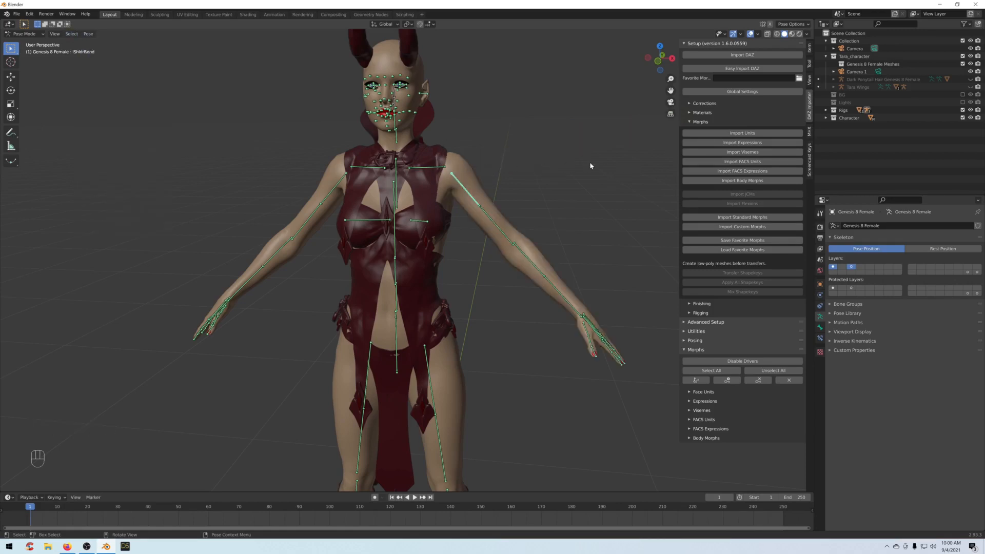
Switch the rig to Object Mode, select the Genesis 8 Female body mesh, and import its JCMs.
click(504, 234)
click(40, 35)
click(36, 45)
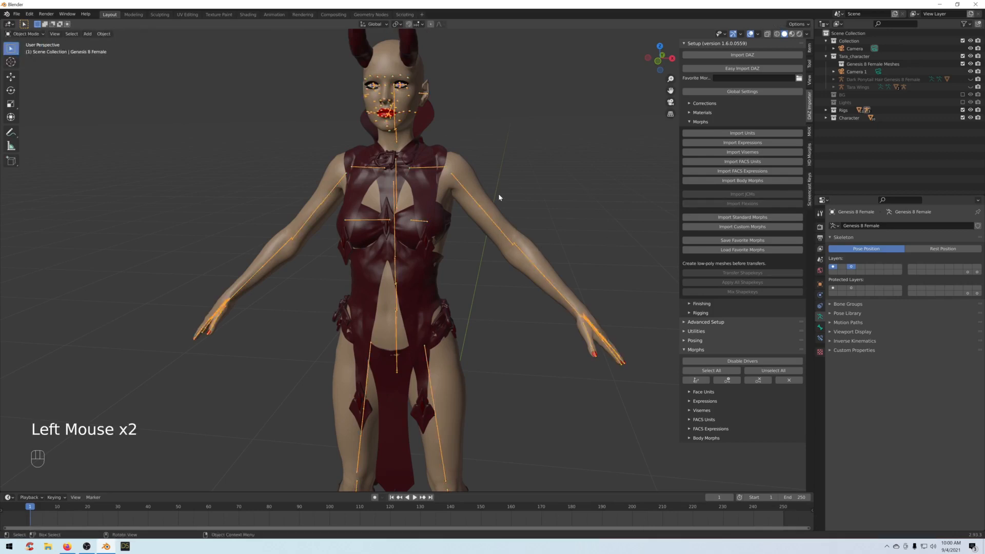
click(488, 196)
click(732, 194)
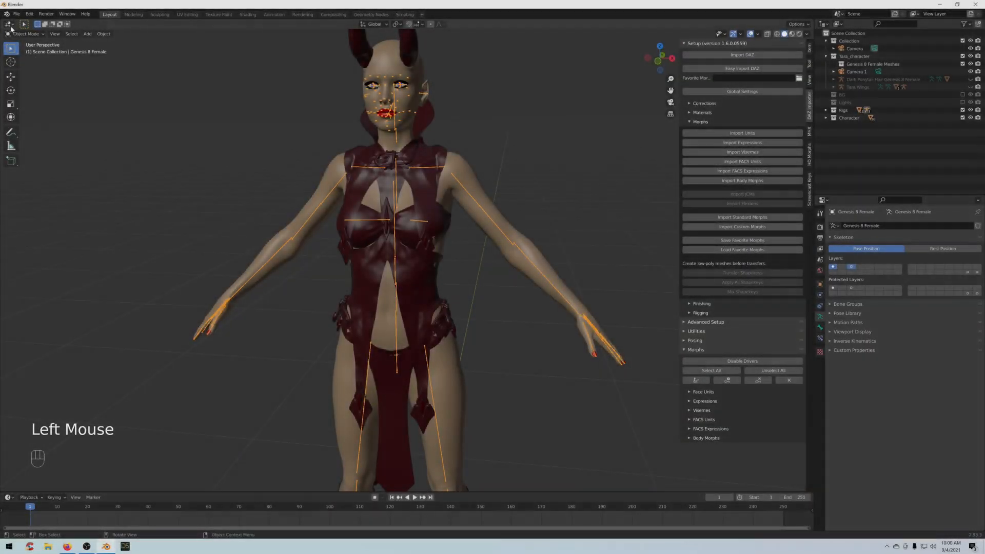
Put the rig in Pose Mode and rotate lShldrBend to raise the left arm above horizontal.
click(25, 33)
click(465, 190)
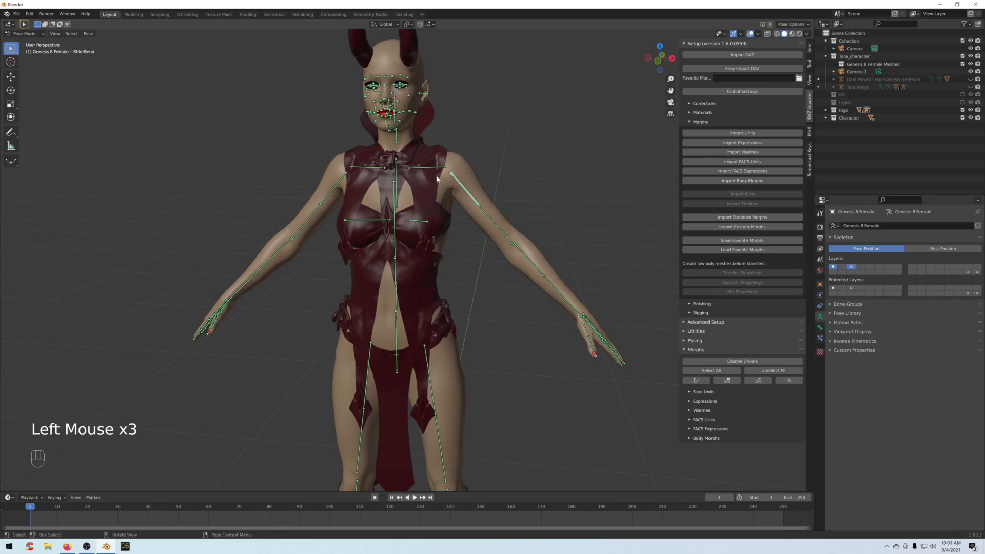
key(r)
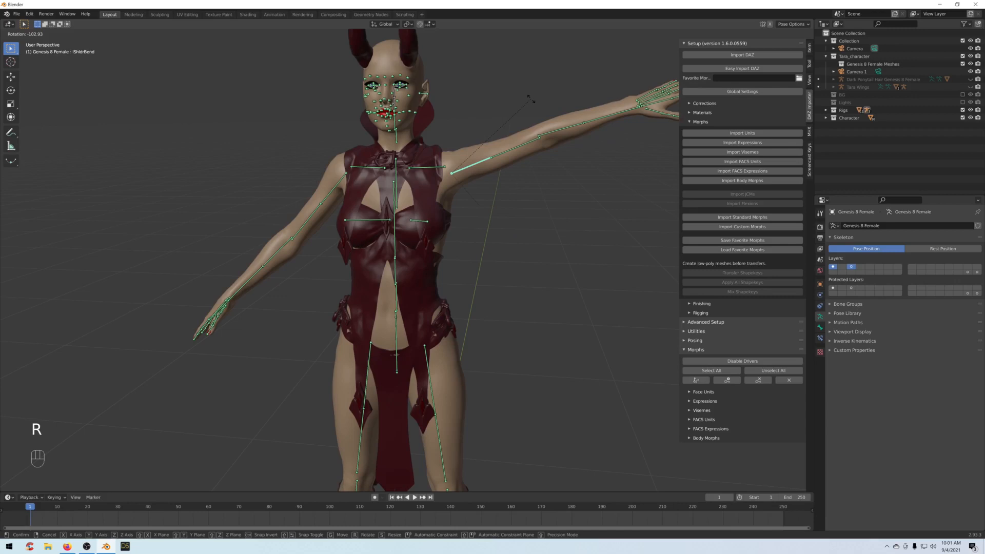
click(517, 121)
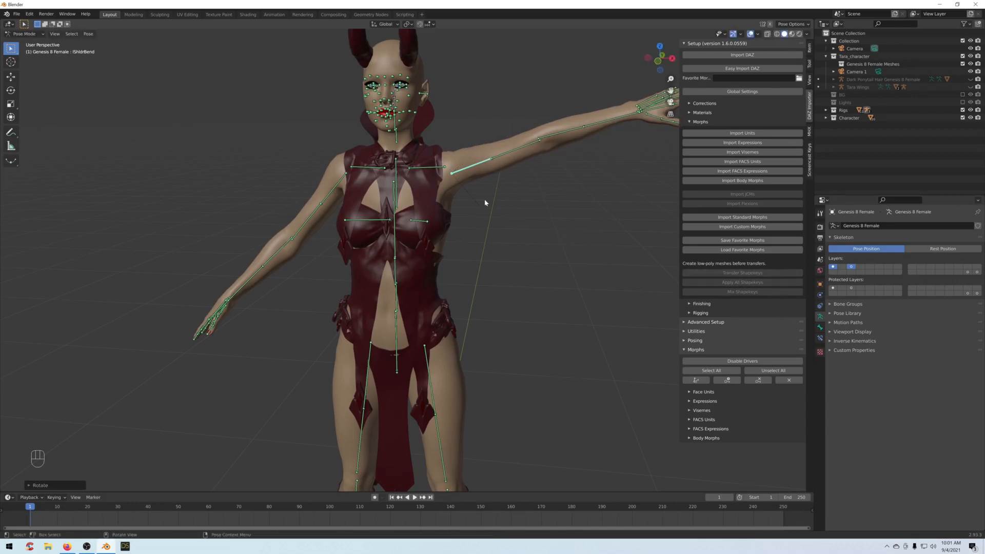
Return to Object Mode, select the body mesh, and look through its shape key list down to the pJCM entries.
click(24, 34)
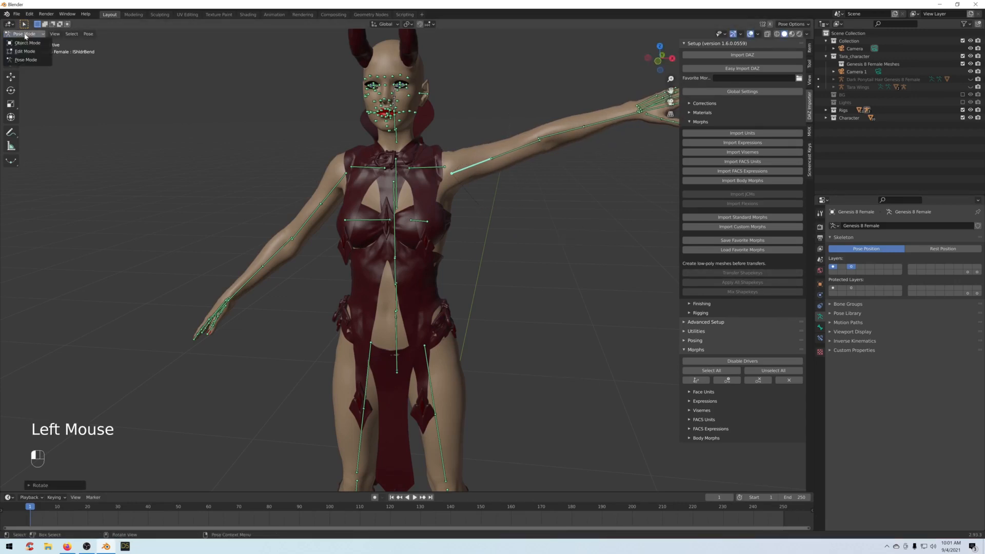
click(26, 43)
click(458, 155)
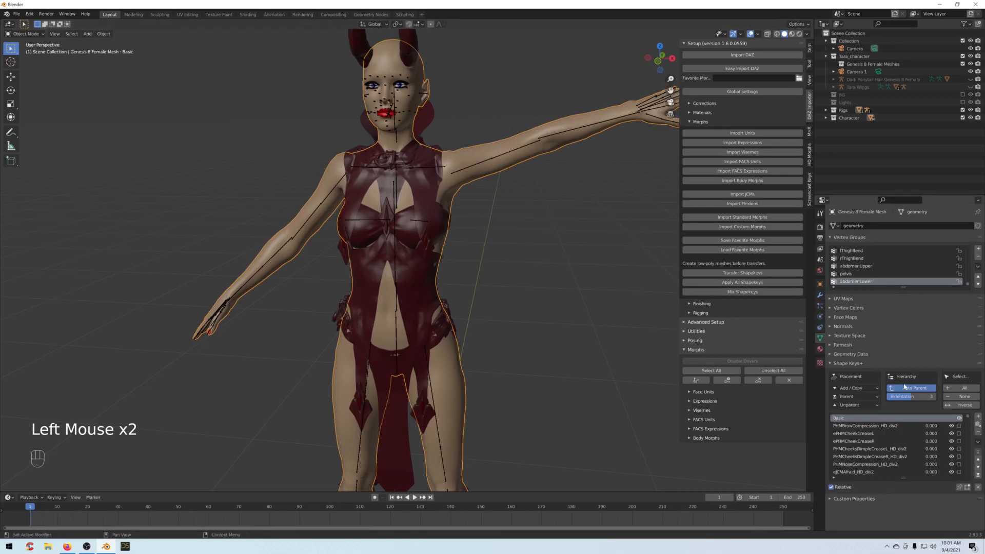
scroll(917, 428, down, 2)
scroll(913, 425, down, 5)
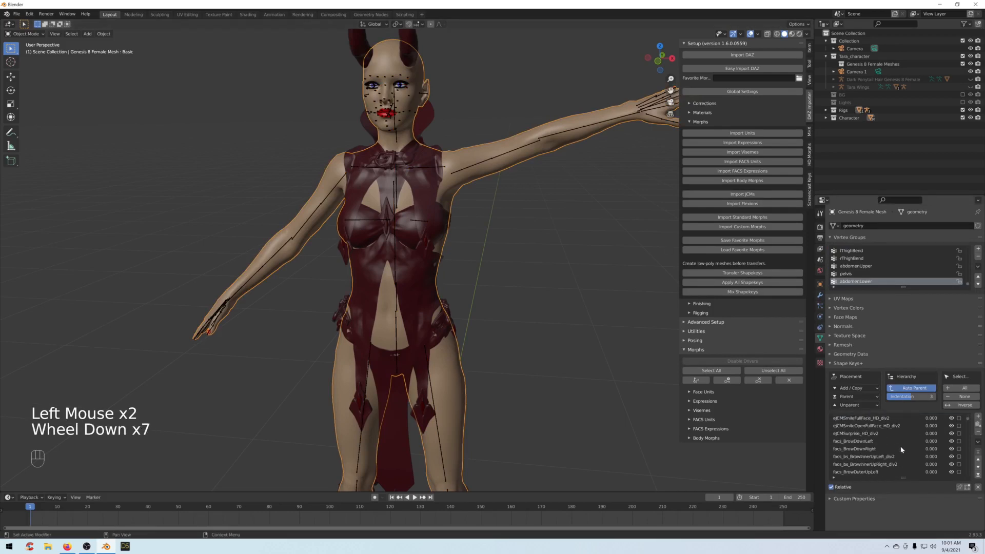
scroll(899, 450, down, 4)
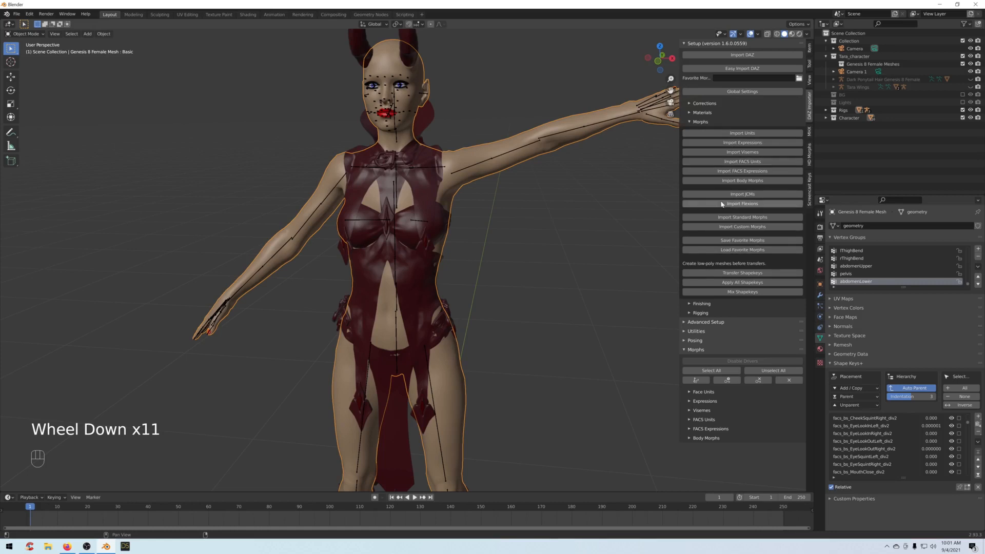
scroll(871, 446, down, 4)
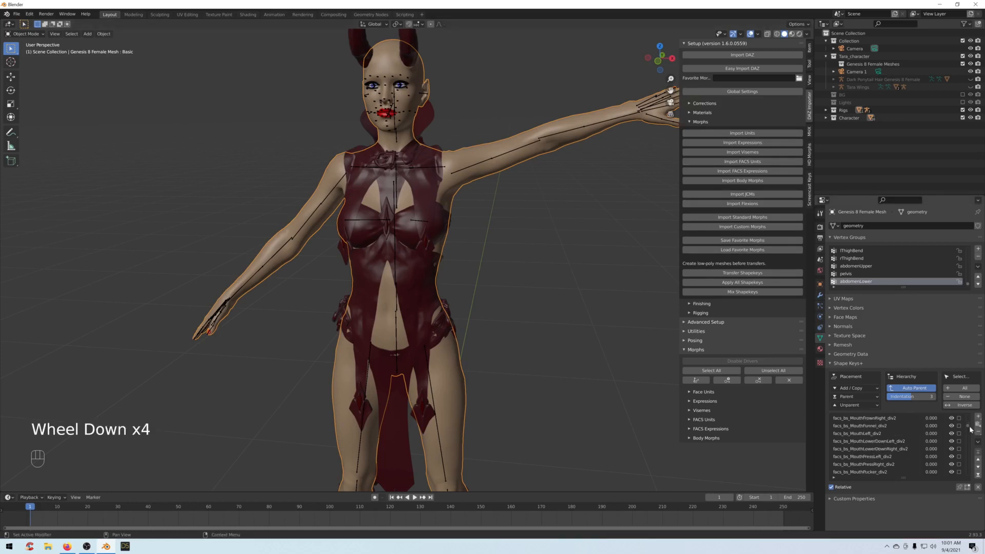
scroll(957, 432, down, 2)
mouse_move(967, 435)
mouse_down()
mouse_move(968, 449)
mouse_move(967, 436)
mouse_up()
click(871, 435)
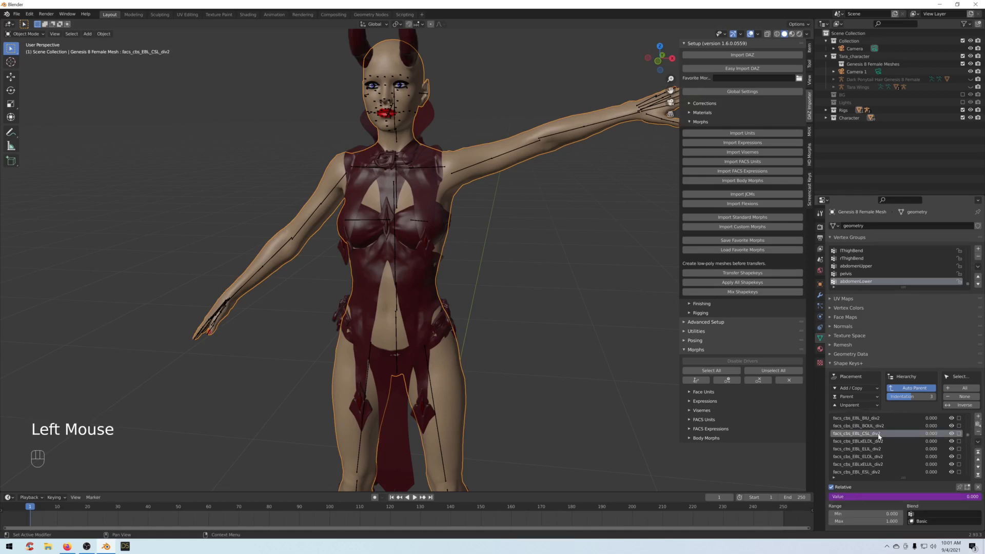
scroll(864, 442, down, 2)
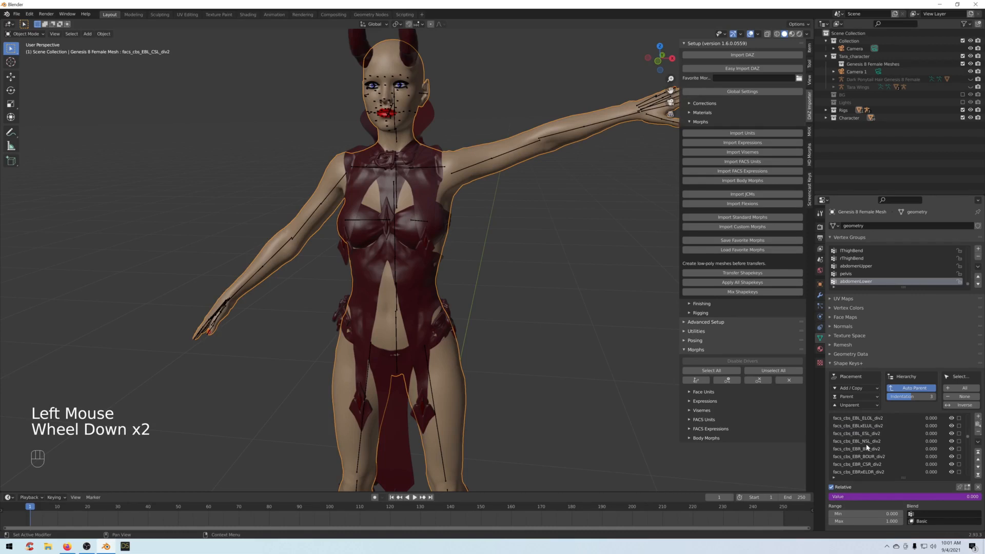
scroll(866, 445, up, 7)
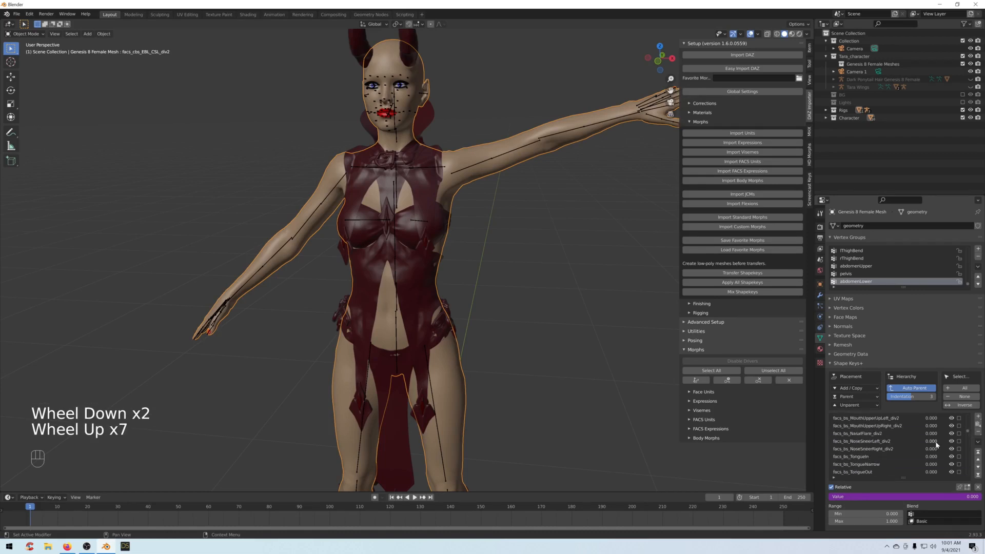
scroll(936, 444, down, 1)
drag(967, 432, 937, 479)
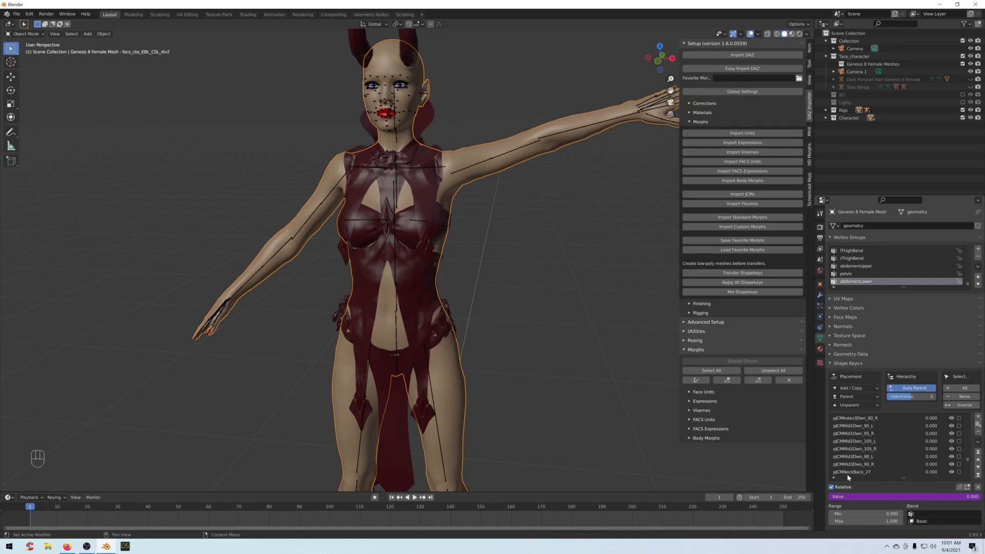
Filter the shape key list to active keys, then turn pJCMShldrUp_90_L off and on to compare the left shoulder.
click(834, 477)
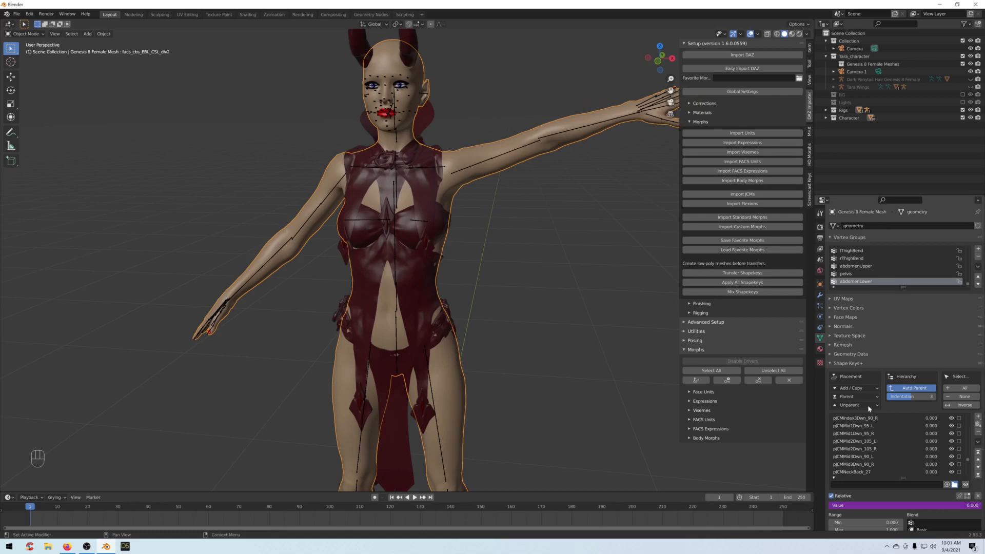
click(965, 484)
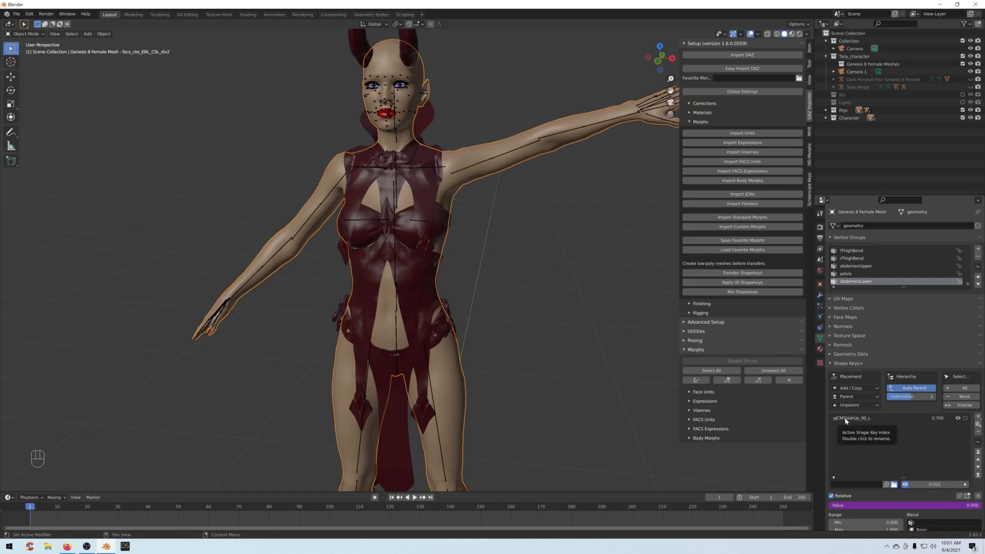
click(957, 418)
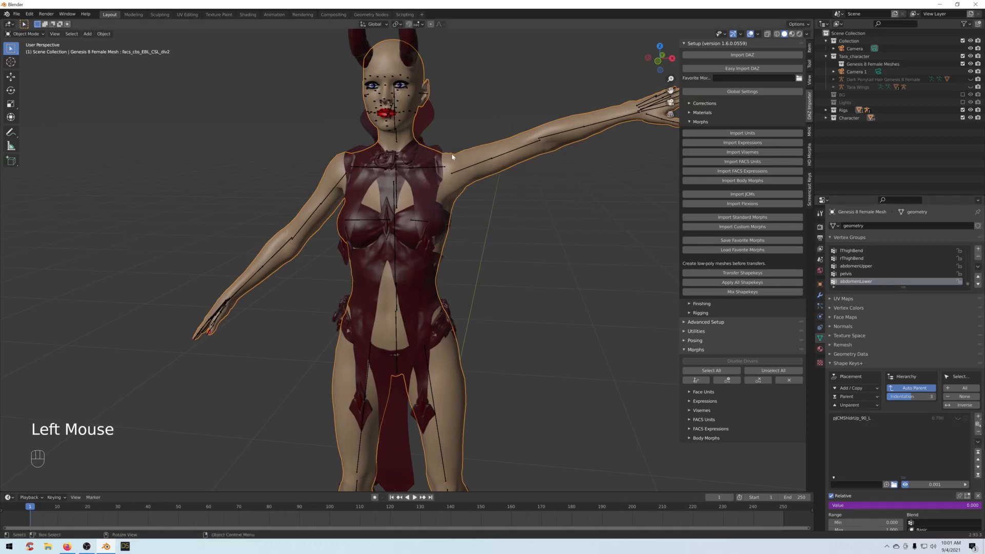
click(958, 418)
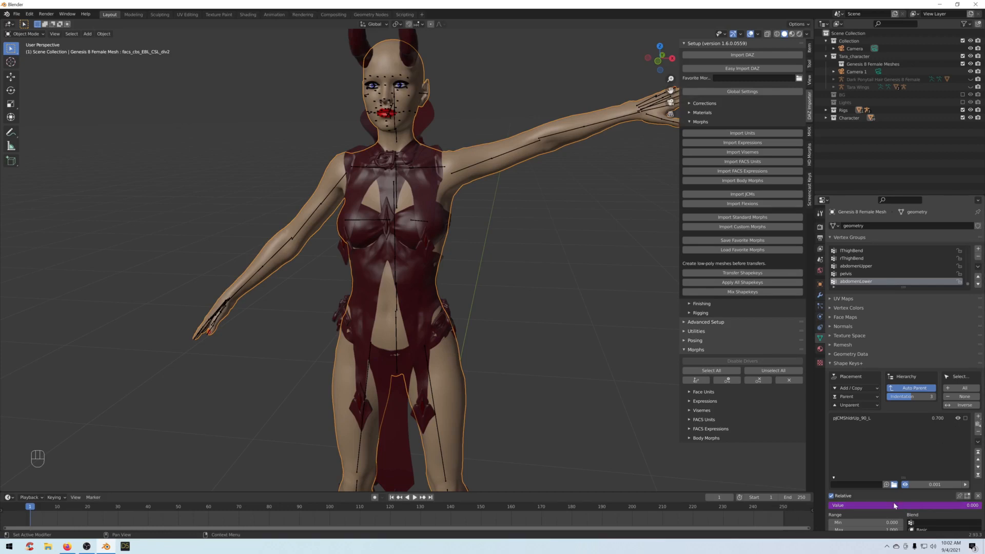
Select the Genesis 8 Female rig, enter Pose Mode, and clear the transform of the left upper arm bone (lShldrBend).
click(468, 169)
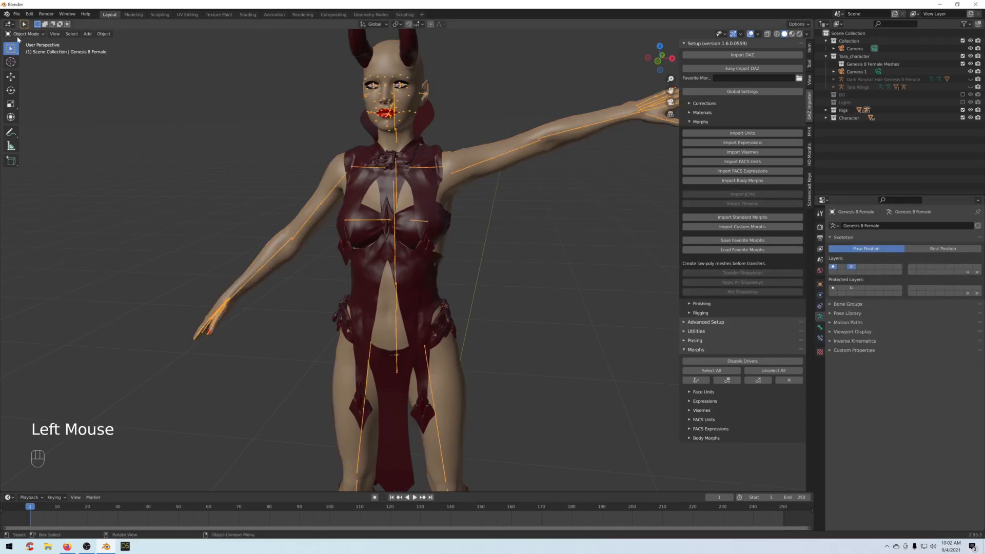
click(463, 165)
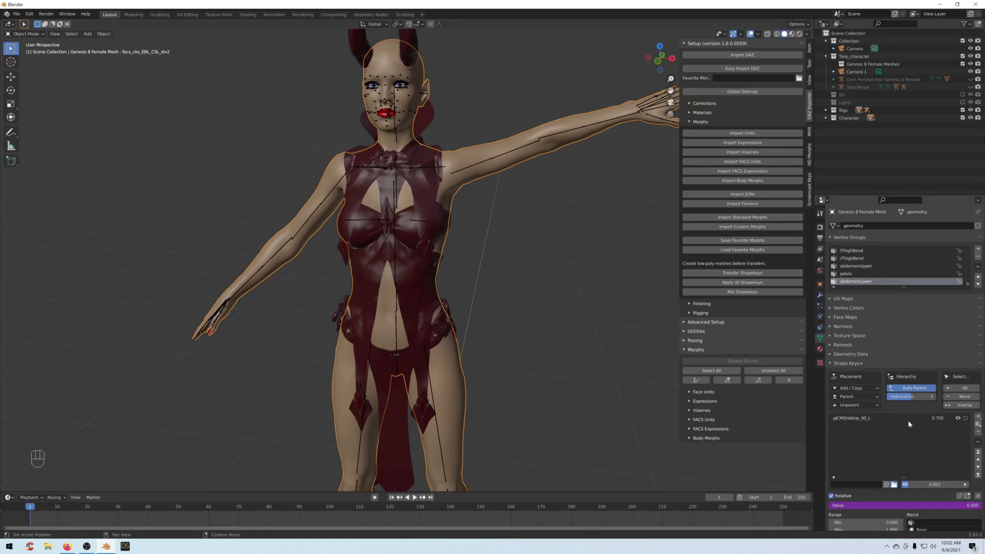
click(470, 171)
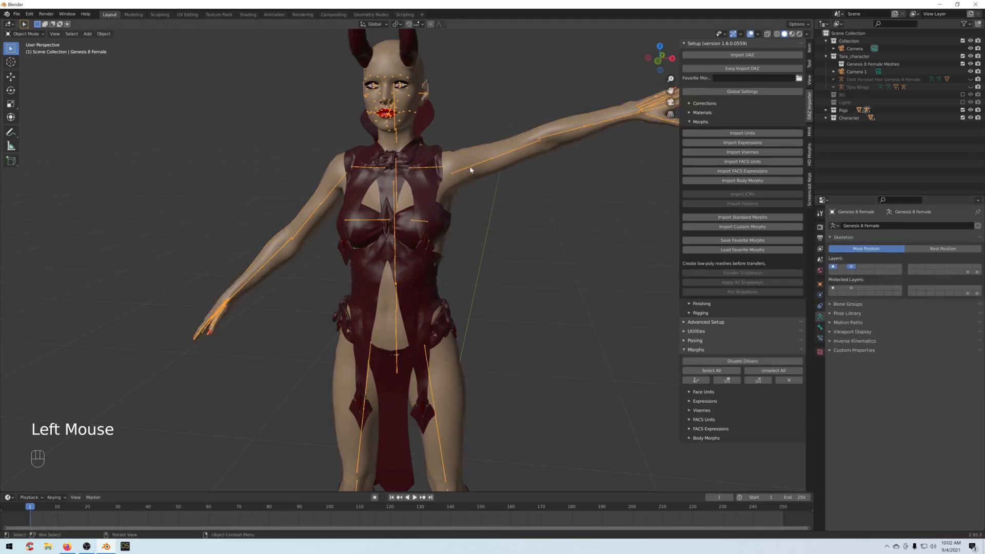
click(25, 34)
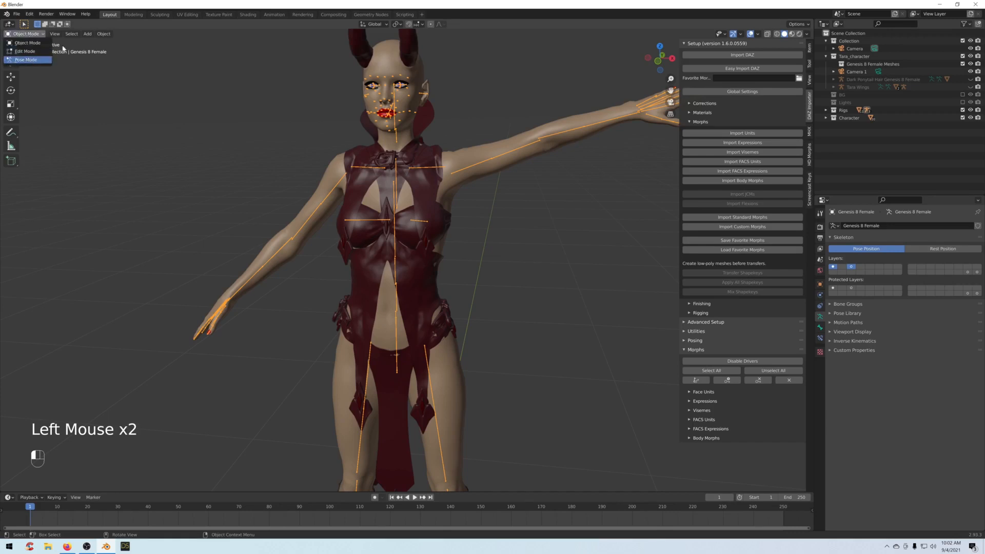
click(26, 60)
click(95, 35)
mouse_move(130, 51)
click(194, 54)
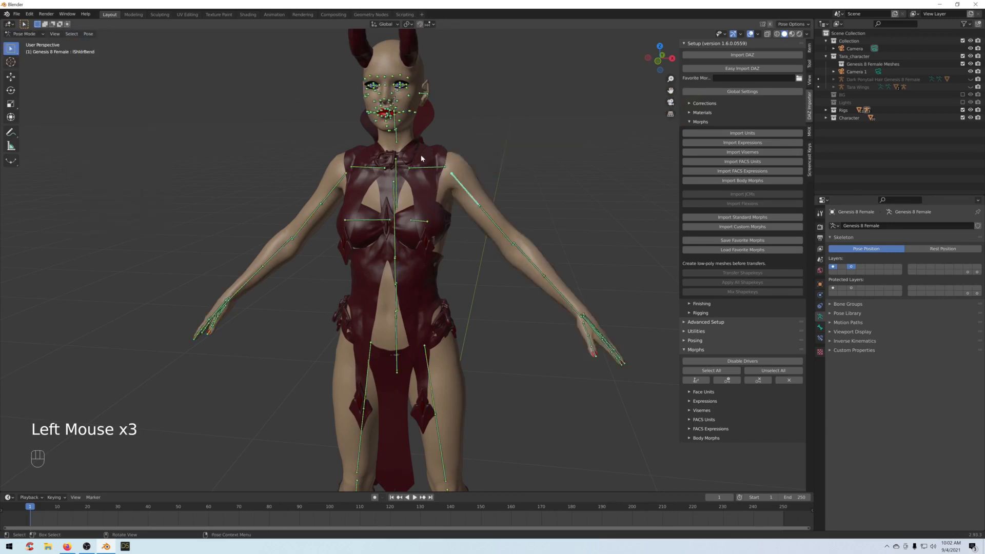
Select the body mesh in Object Mode and invert the 0.001 shape key filter to list the inactive keys.
click(440, 170)
click(26, 34)
click(25, 43)
click(473, 191)
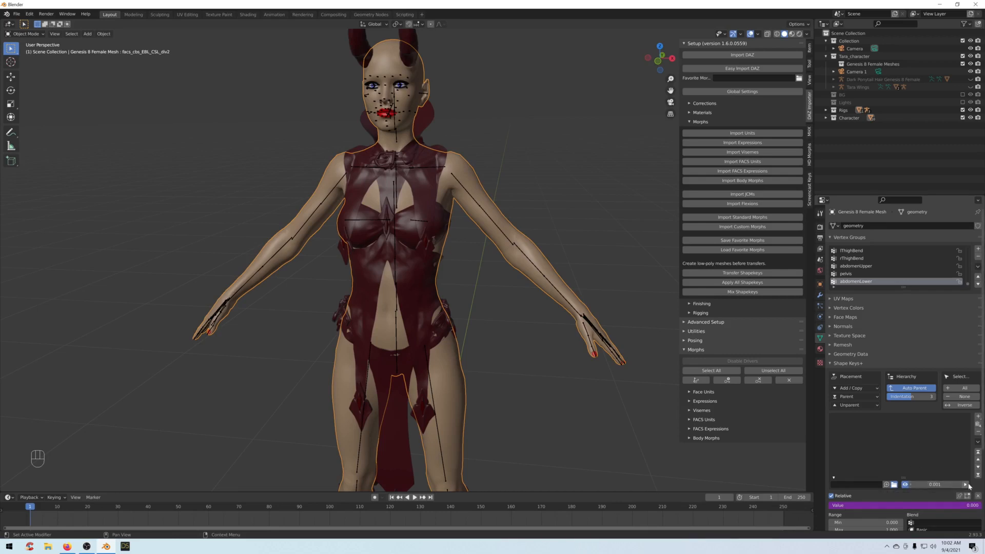
click(905, 484)
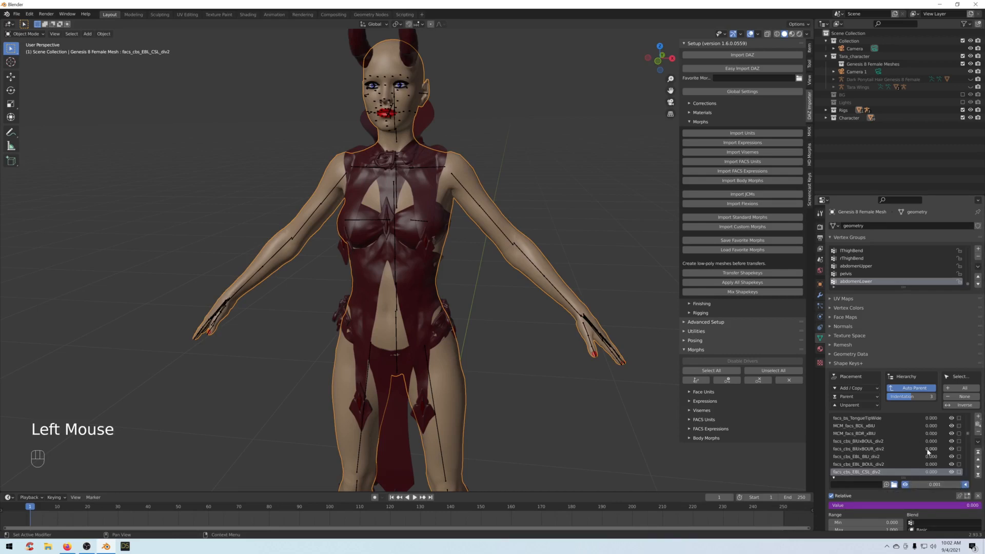
scroll(927, 451, down, 2)
scroll(927, 452, up, 1)
scroll(927, 451, down, 3)
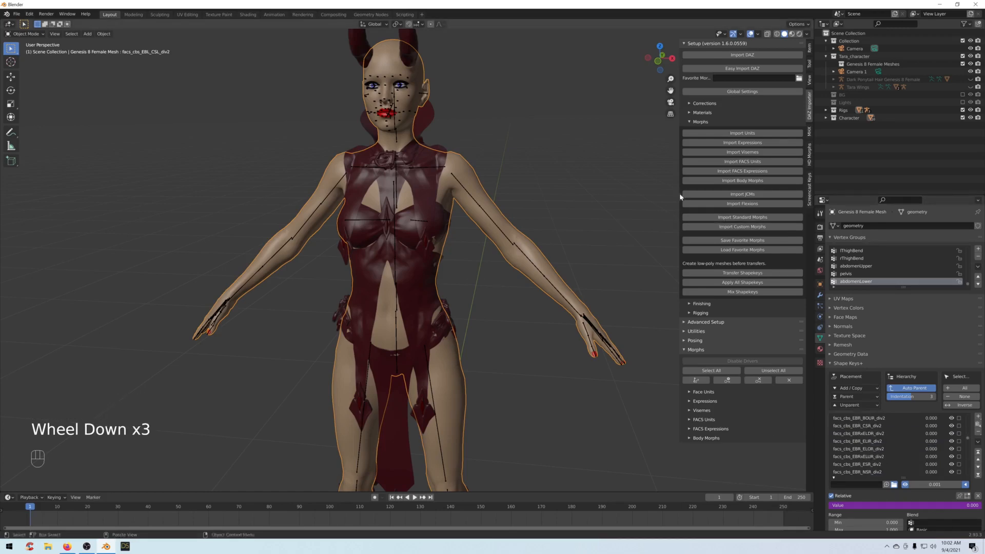
Import the flexions for the body mesh and look up the pJCMFlex entries among its shape keys.
middle_drag(583, 216, 507, 296)
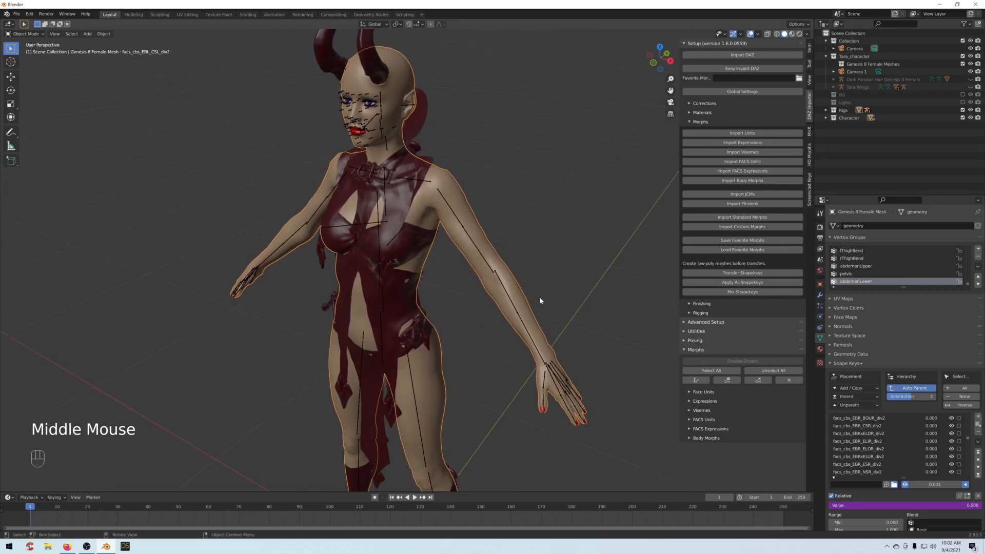
middle_drag(482, 270, 409, 246)
middle_drag(419, 290, 677, 251)
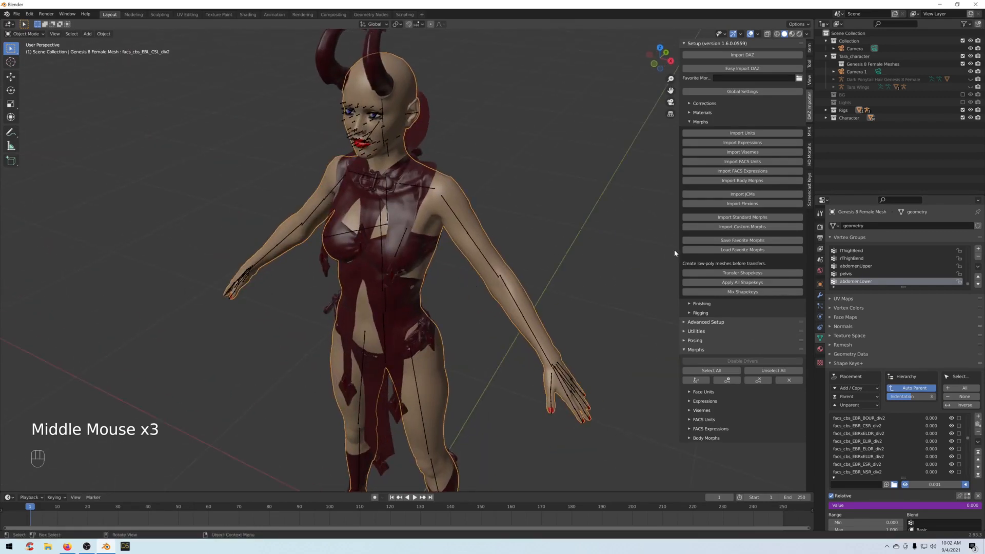
click(731, 203)
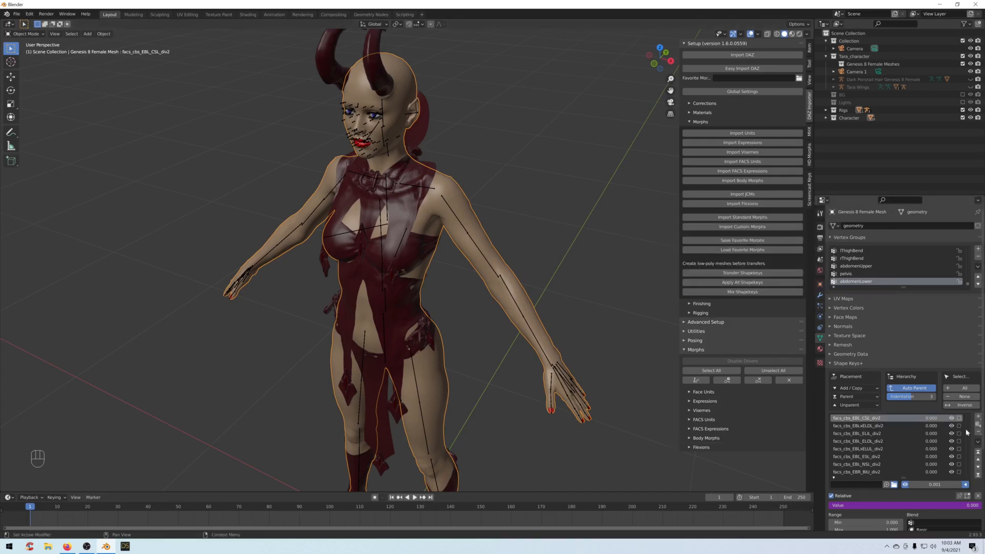
drag(967, 434, 969, 476)
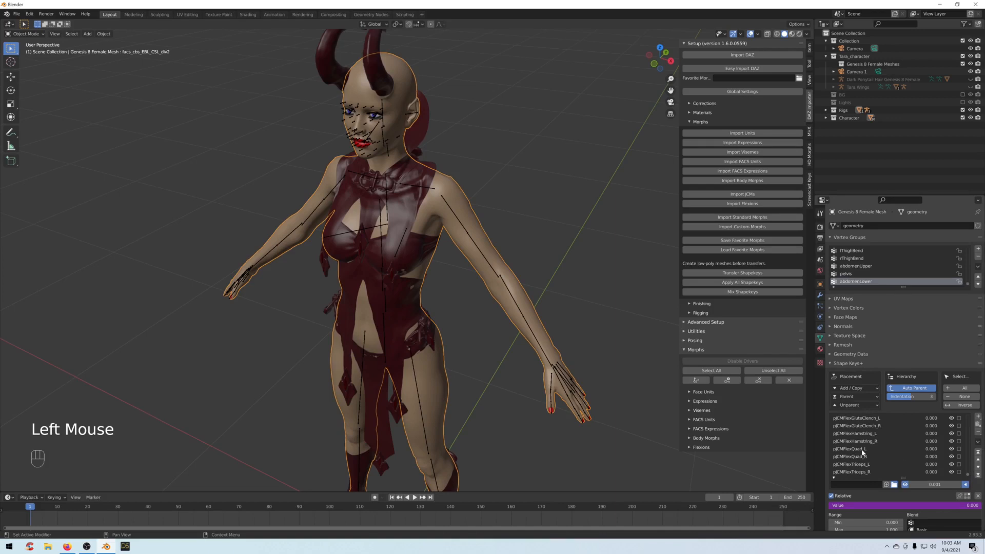
Bend the left elbow by rotating lForearmBend in Pose Mode until the forearm points forward, and return the rig to Object Mode.
click(508, 294)
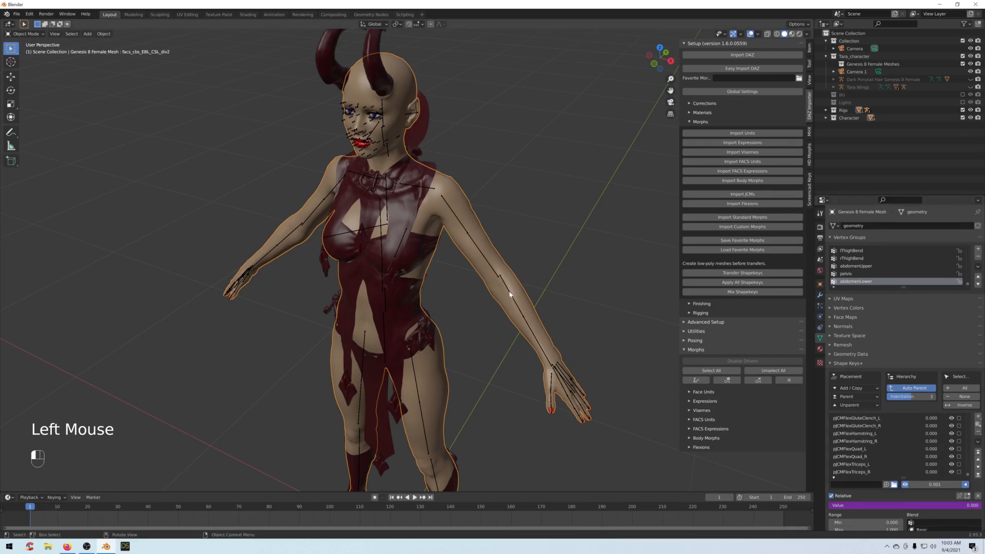
click(26, 34)
click(29, 60)
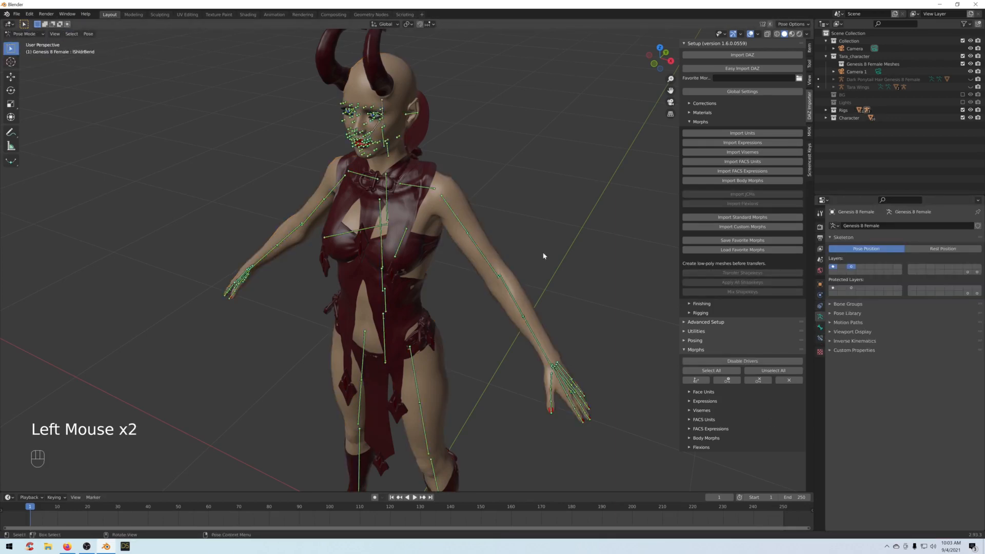
click(513, 294)
click(514, 294)
middle_drag(530, 288, 467, 401)
key(r)
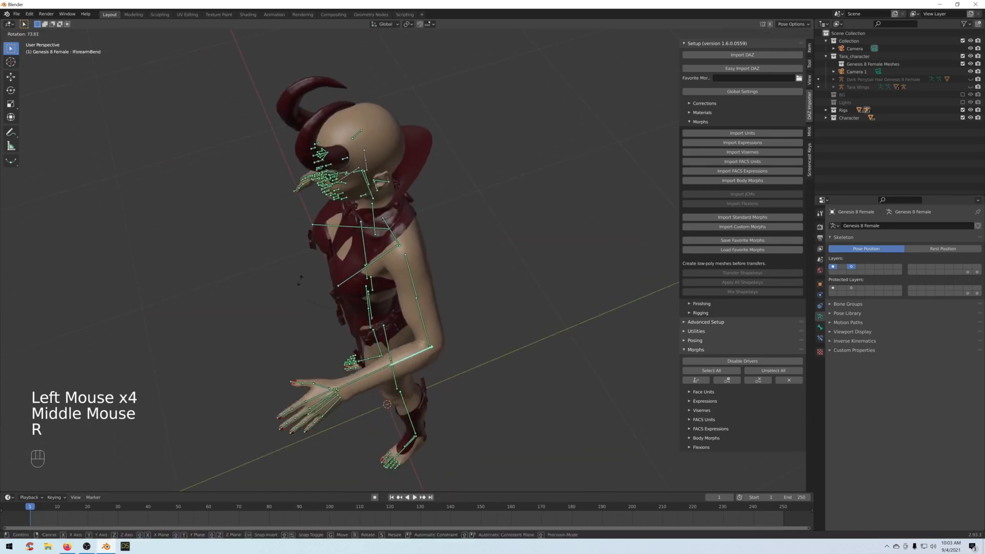
click(295, 226)
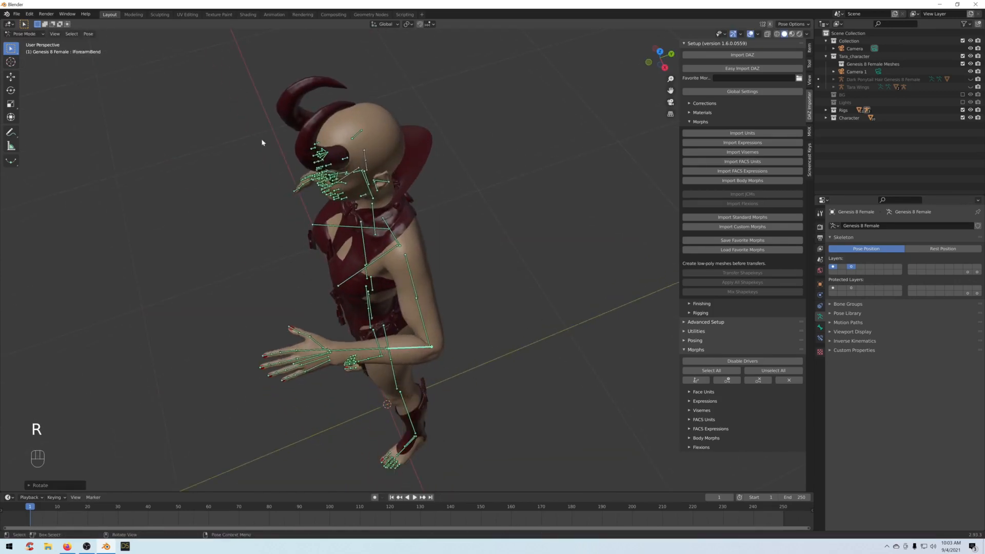
click(25, 34)
click(23, 42)
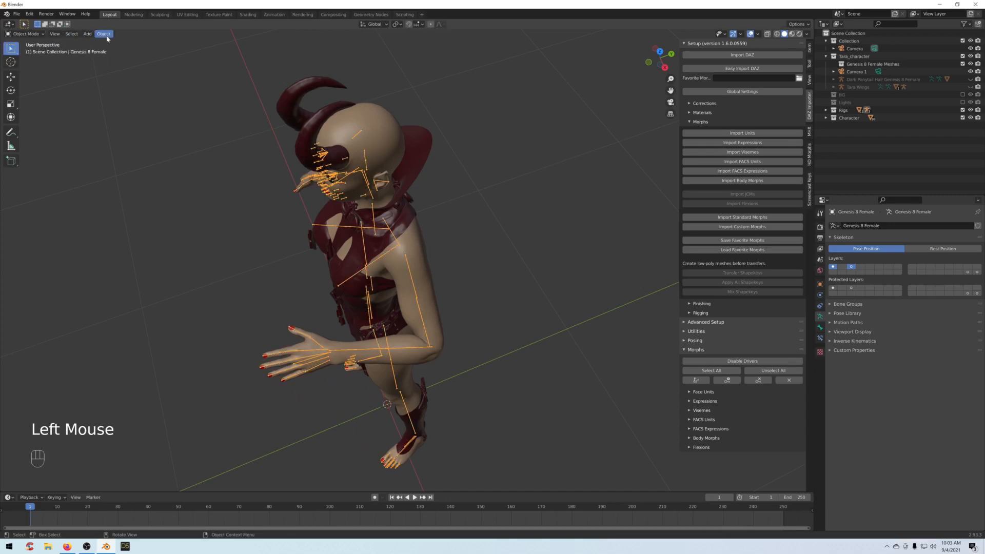
Filter the body mesh's shape keys to the active ones and toggle pJCMForeArmFwd_75_L off and on to compare the elbow's shape.
click(419, 267)
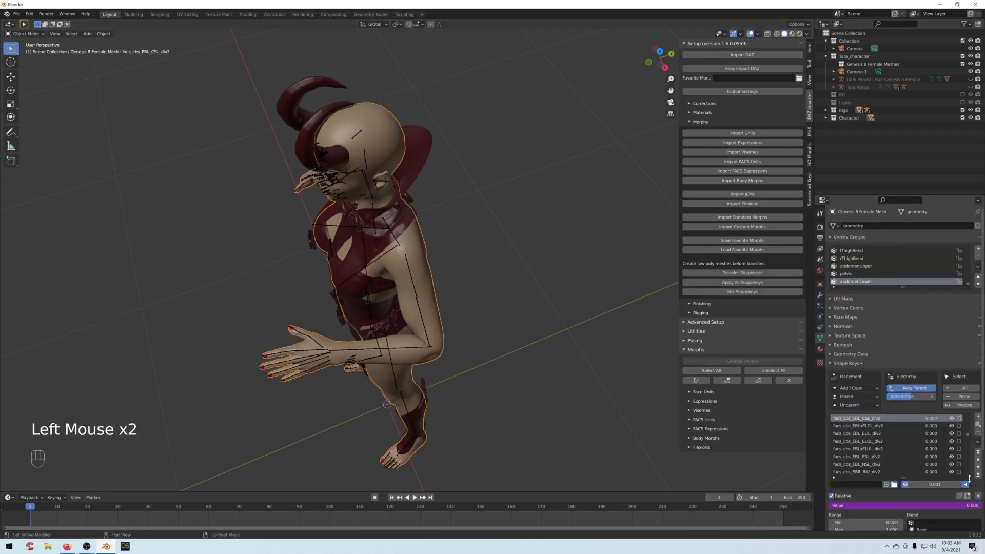
click(964, 485)
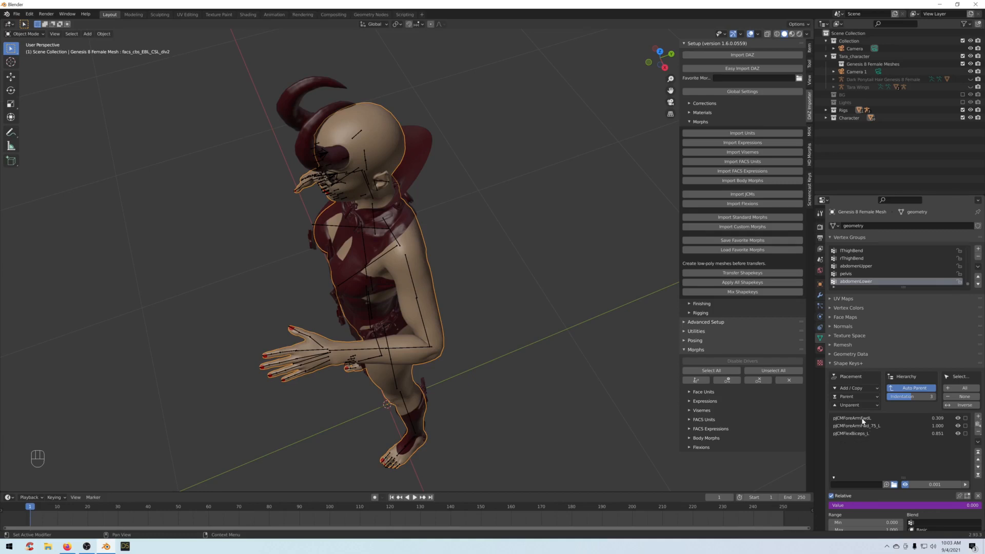
click(958, 426)
click(958, 426)
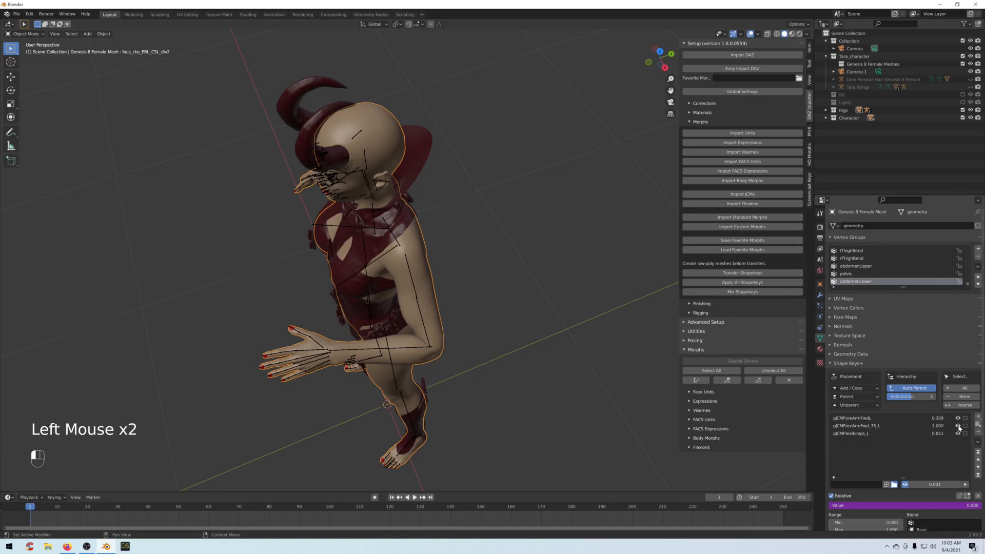
middle_drag(464, 350, 457, 345)
scroll(427, 346, up, 4)
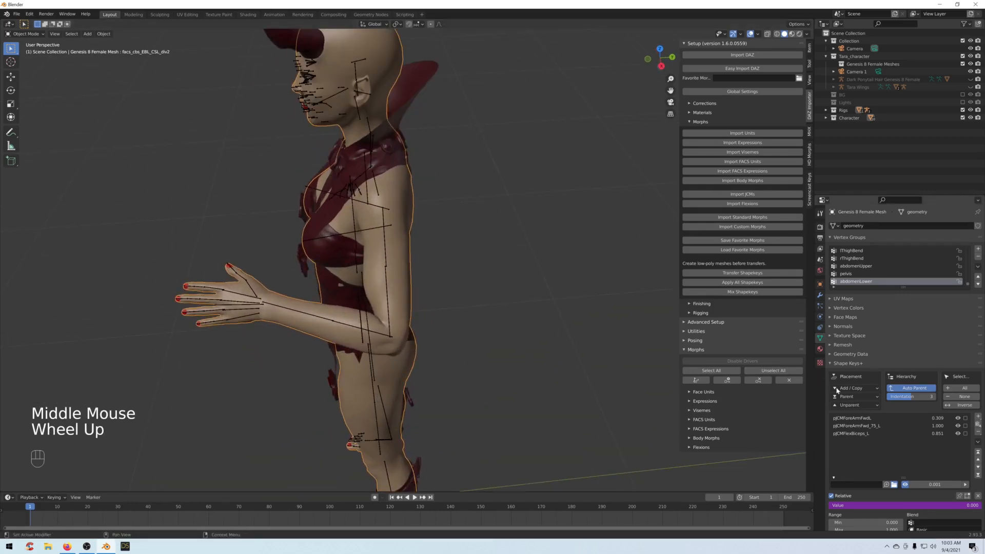
click(957, 425)
middle_drag(576, 365, 492, 355)
middle_drag(318, 292, 355, 294)
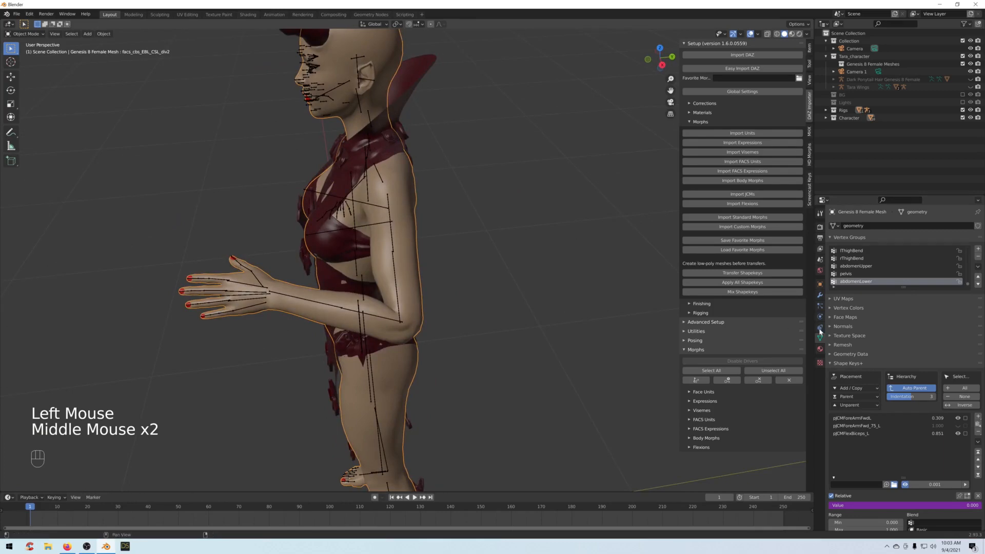
click(957, 425)
middle_drag(469, 315, 508, 307)
Select the Genesis 8 Female rig and clear its entire pose with the DAZ Importer's posing tools.
click(496, 221)
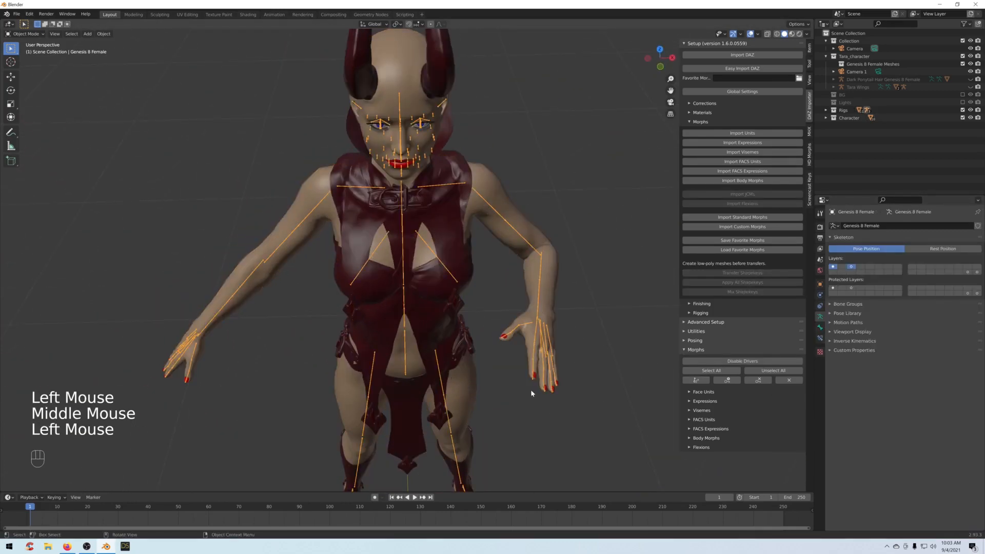
middle_drag(530, 389, 530, 372)
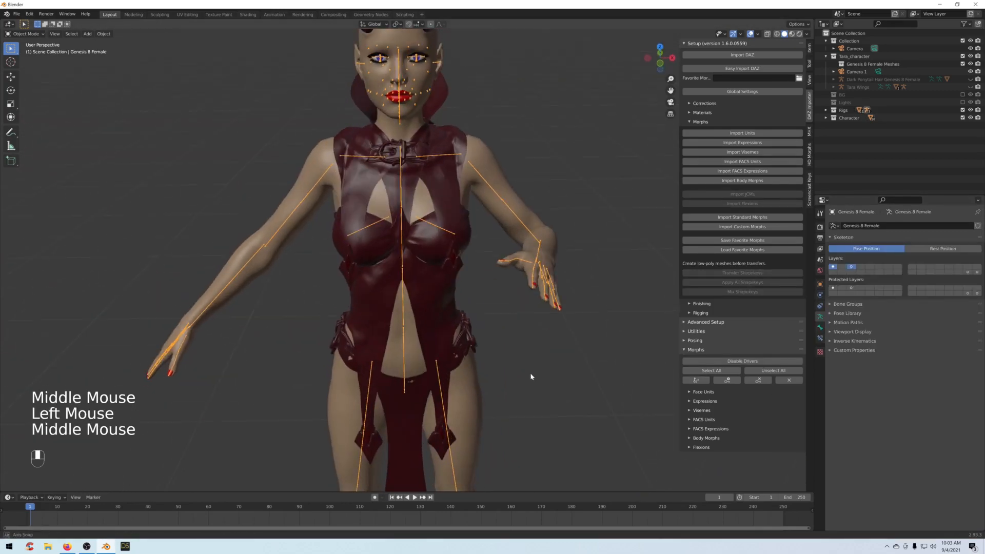
click(689, 123)
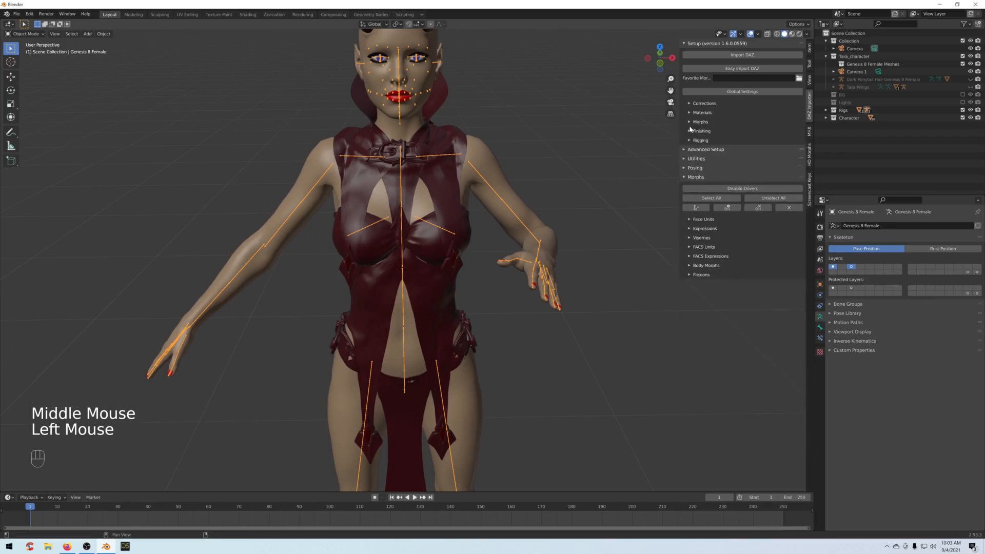
click(685, 178)
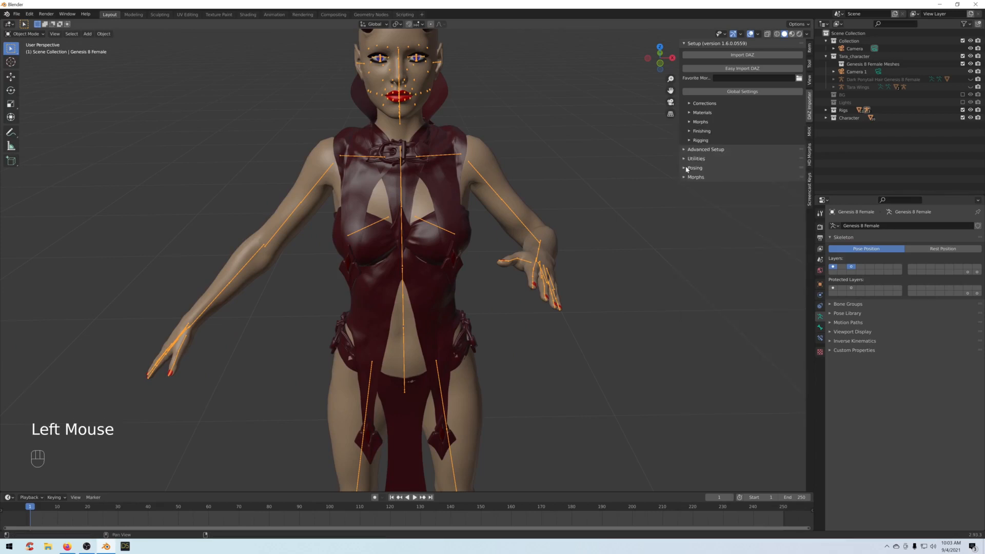
click(685, 168)
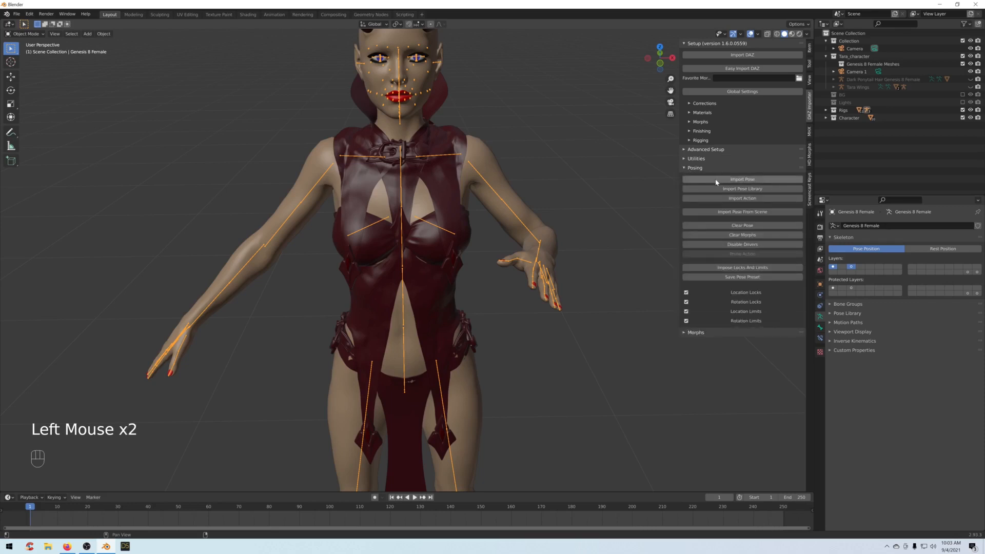
click(731, 227)
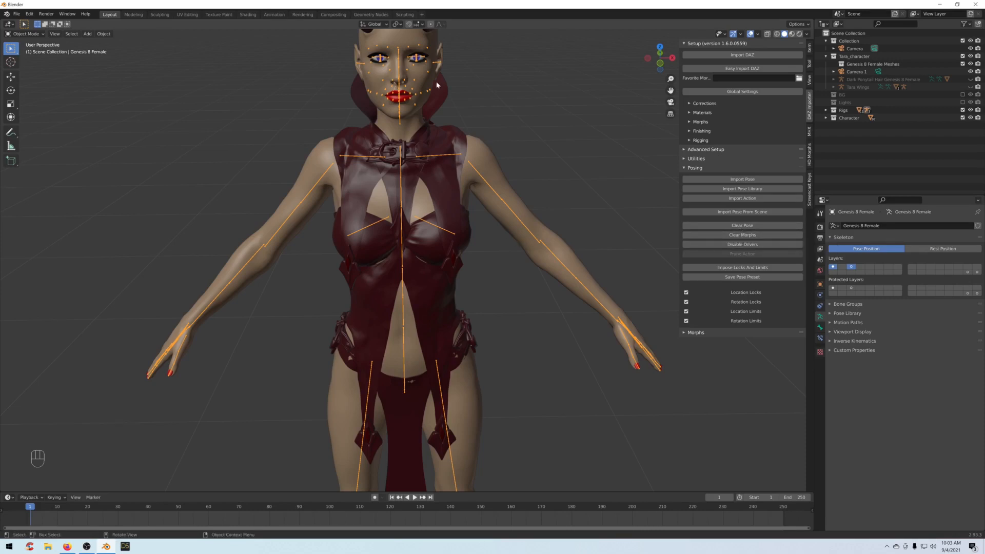
Clear all morphs on the Genesis 8 Female rig.
middle_drag(525, 147, 483, 150)
scroll(503, 151, down, 2)
scroll(425, 202, up, 1)
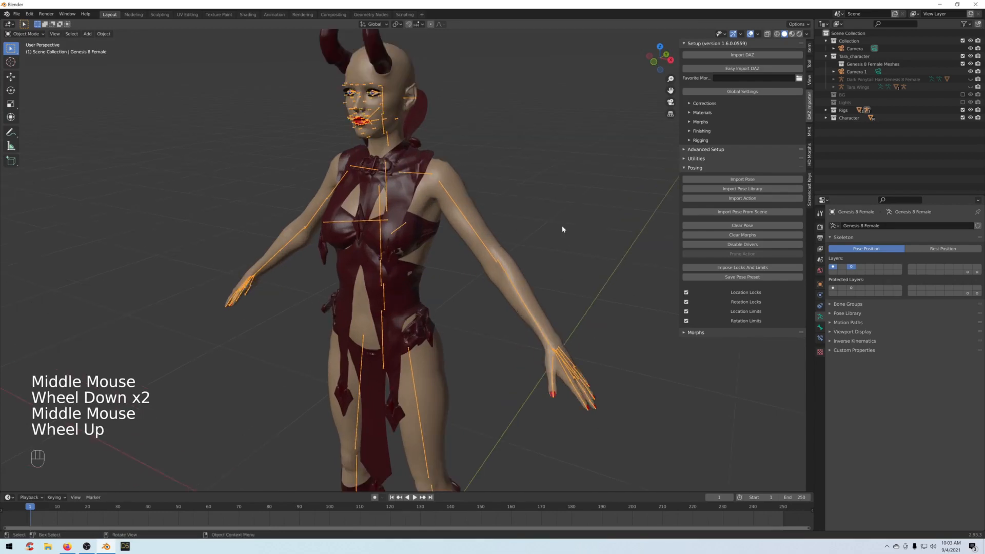
click(744, 332)
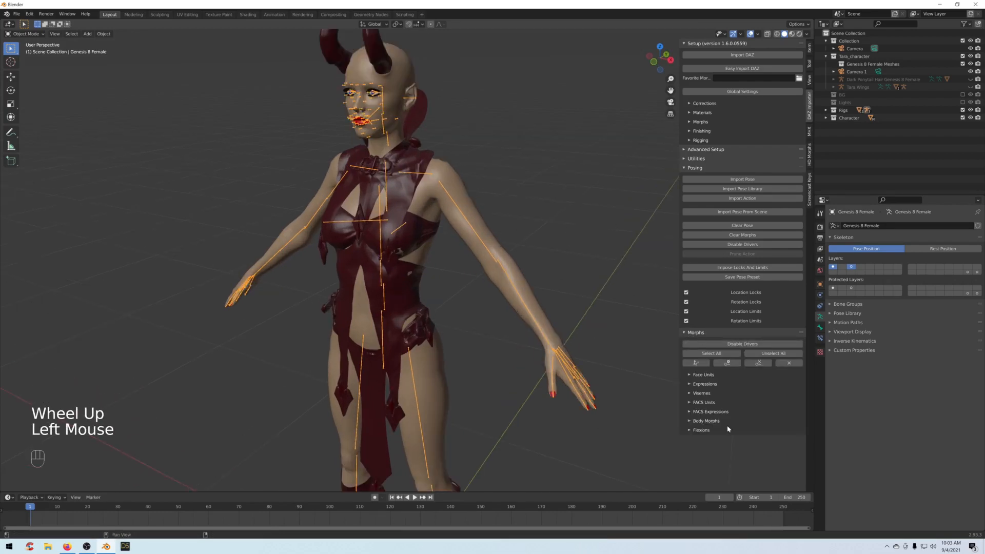
click(738, 235)
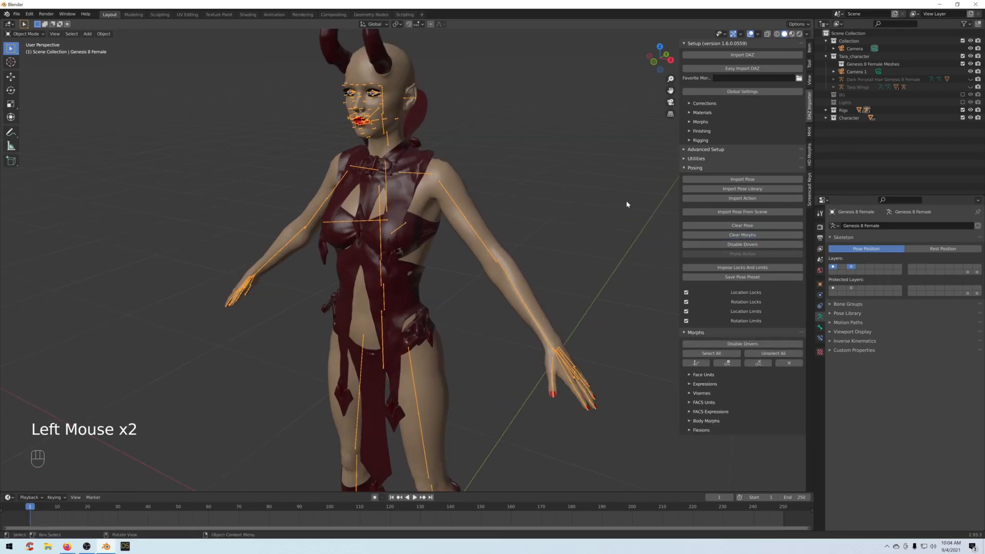
middle_drag(559, 227, 579, 223)
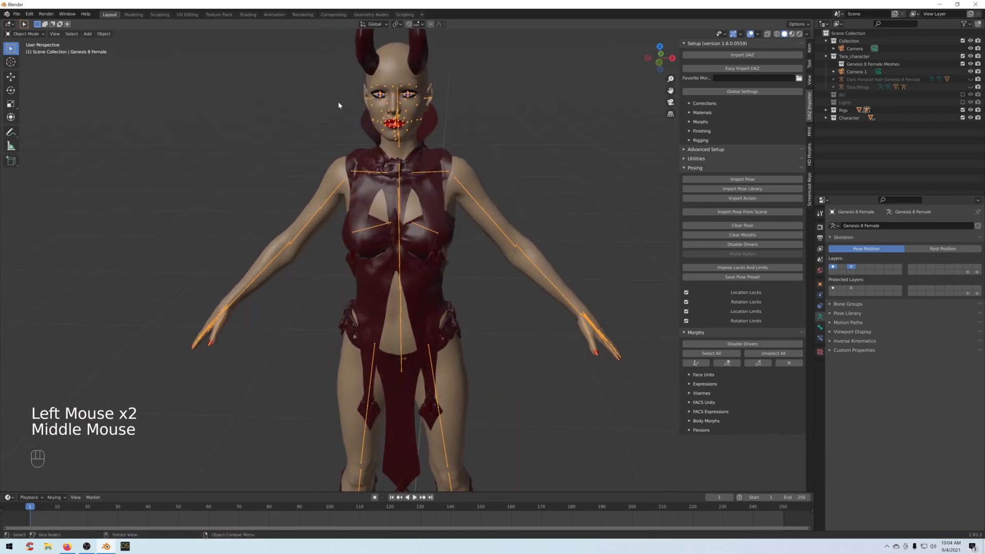
Bring up the Import Standard Morphs options for the rig to review the available morph categories.
click(692, 333)
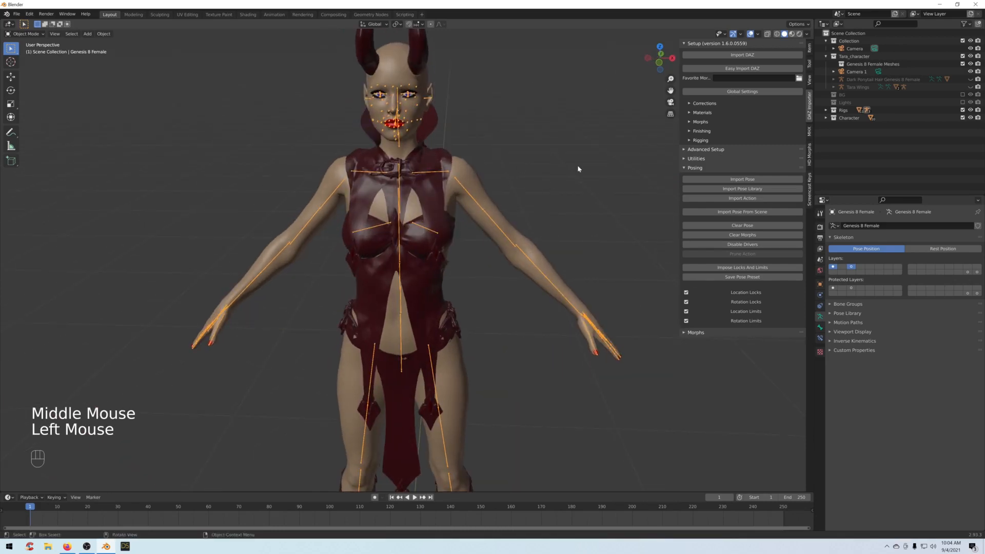
click(684, 168)
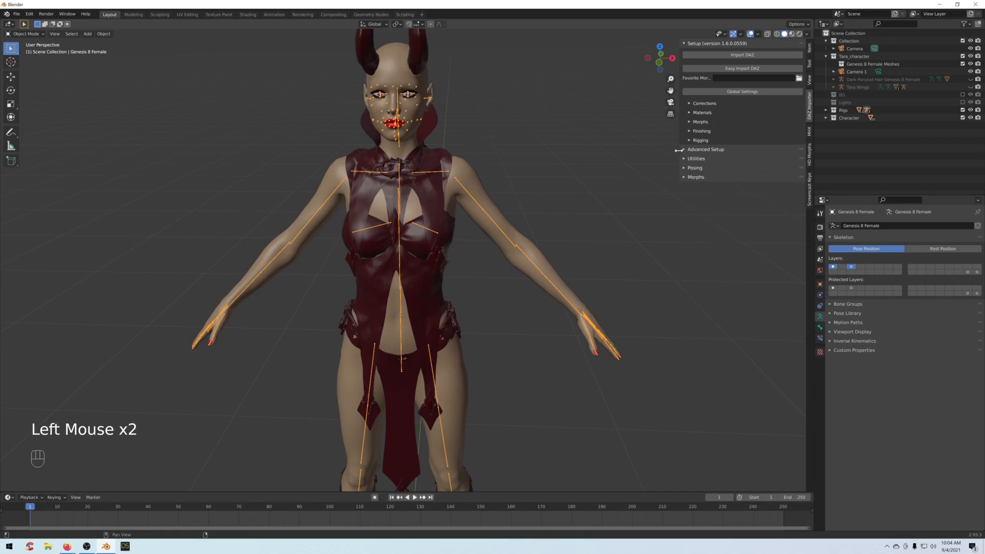
click(692, 123)
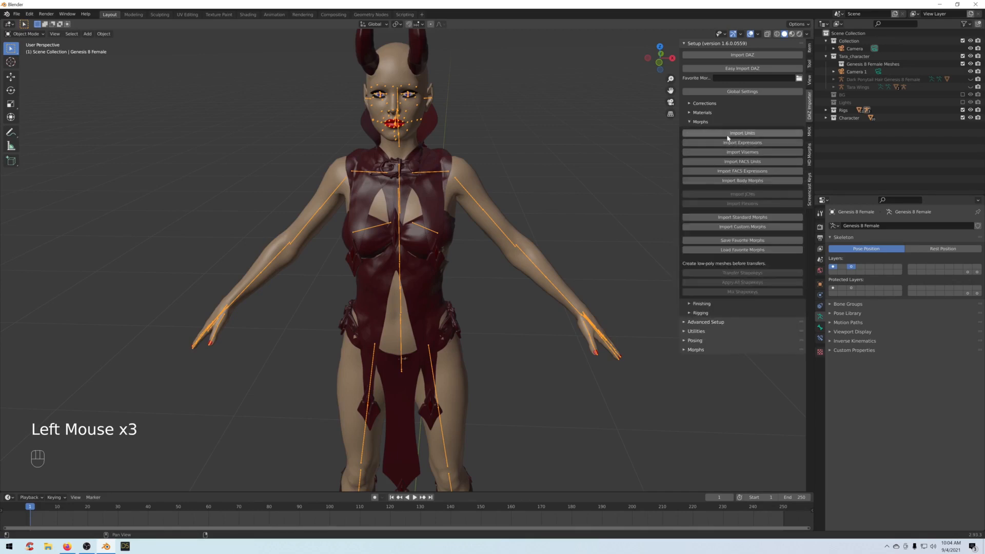
click(717, 219)
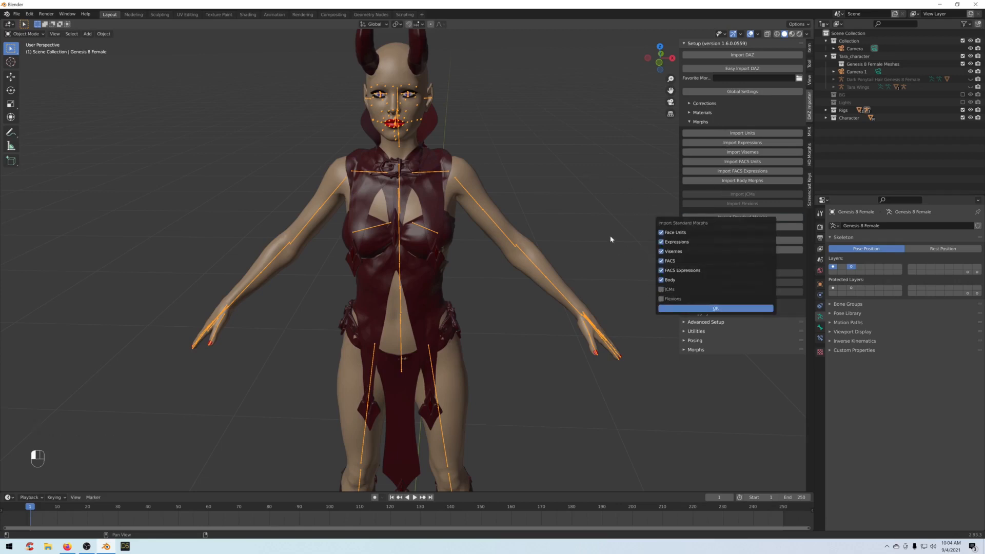
Open the custom morph import browser at the Genesis 8 Female Morphs folder, inspect its options, and close it without importing.
click(730, 228)
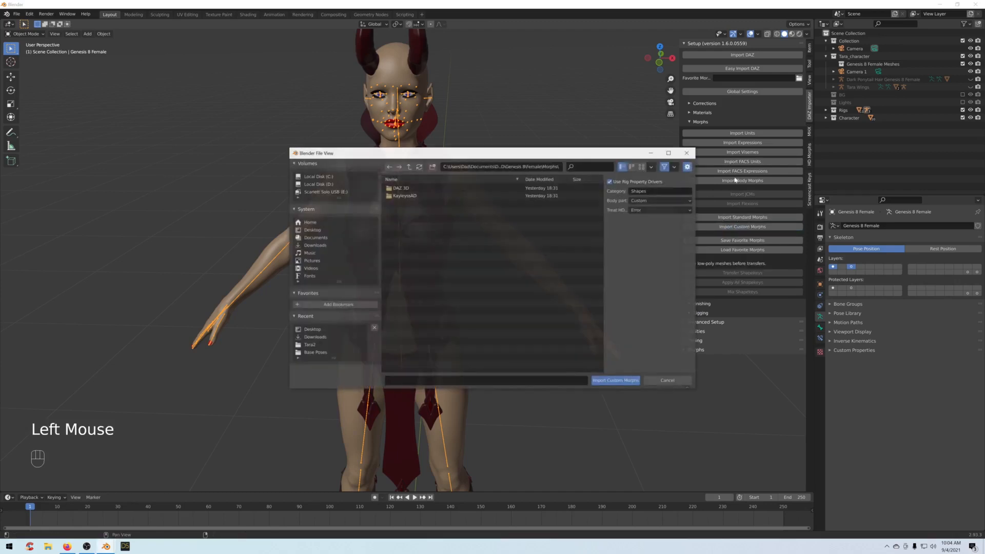
drag(414, 168, 718, 150)
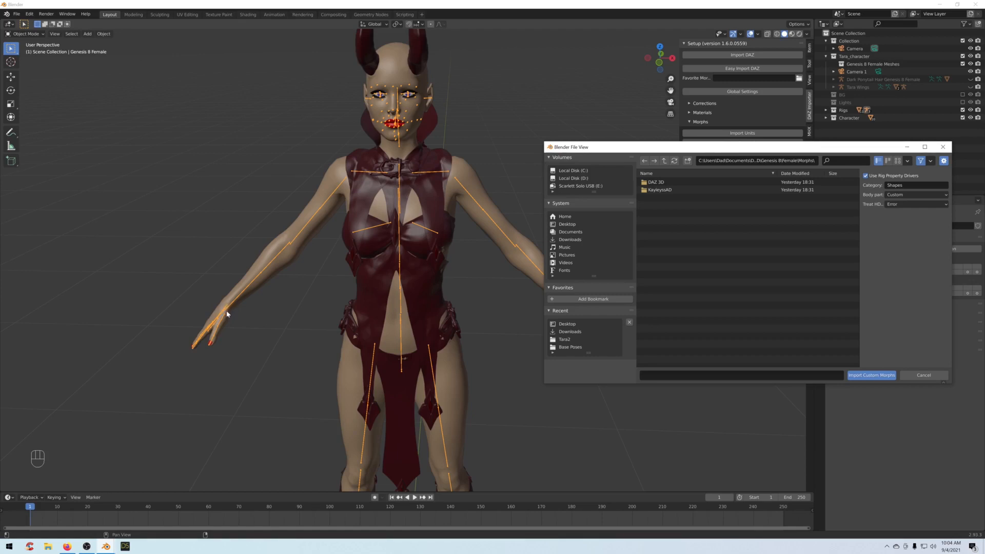
middle_drag(233, 289, 272, 303)
scroll(335, 298, down, 2)
scroll(334, 297, down, 1)
scroll(303, 297, up, 1)
scroll(277, 303, down, 1)
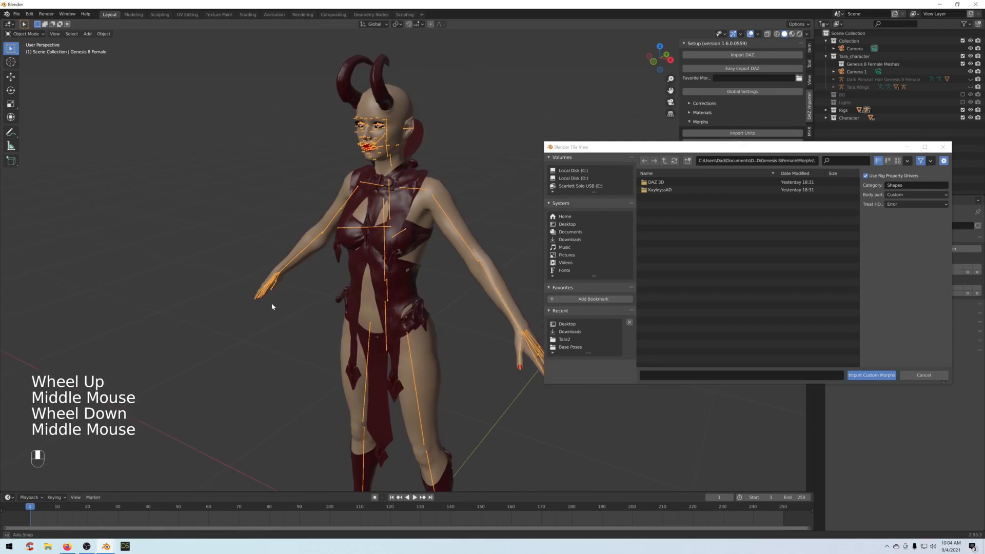
shift+middle_drag(453, 297, 377, 267)
scroll(374, 269, up, 2)
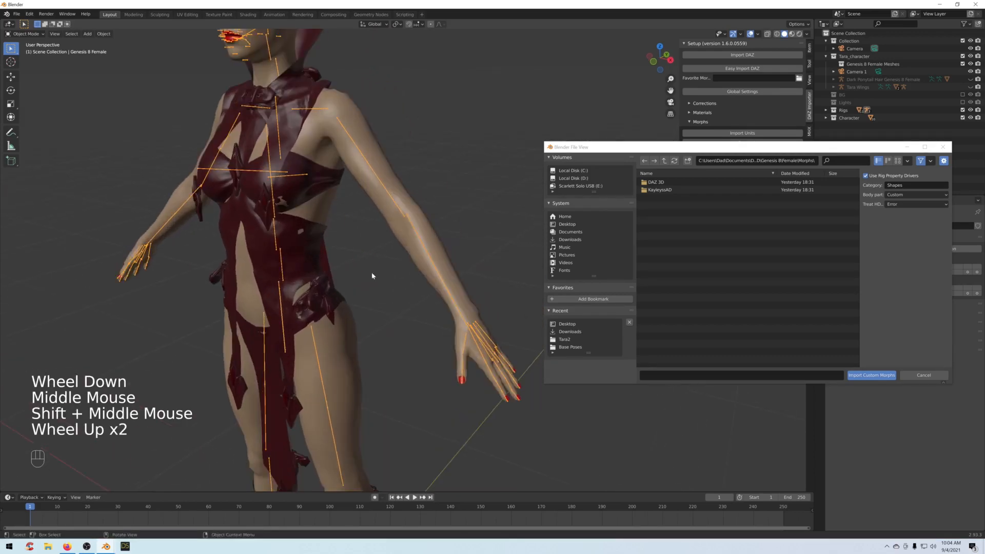
drag(709, 150, 535, 139)
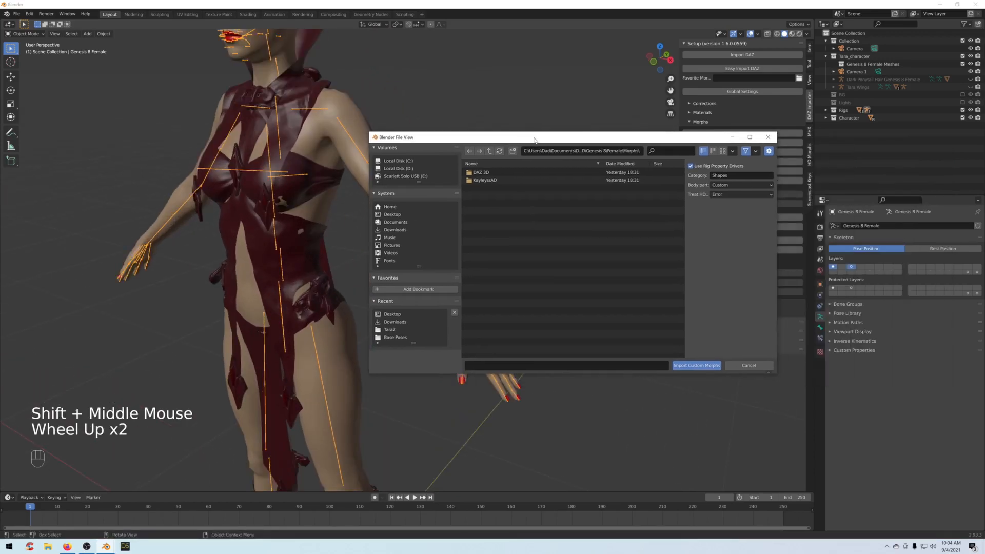
click(769, 137)
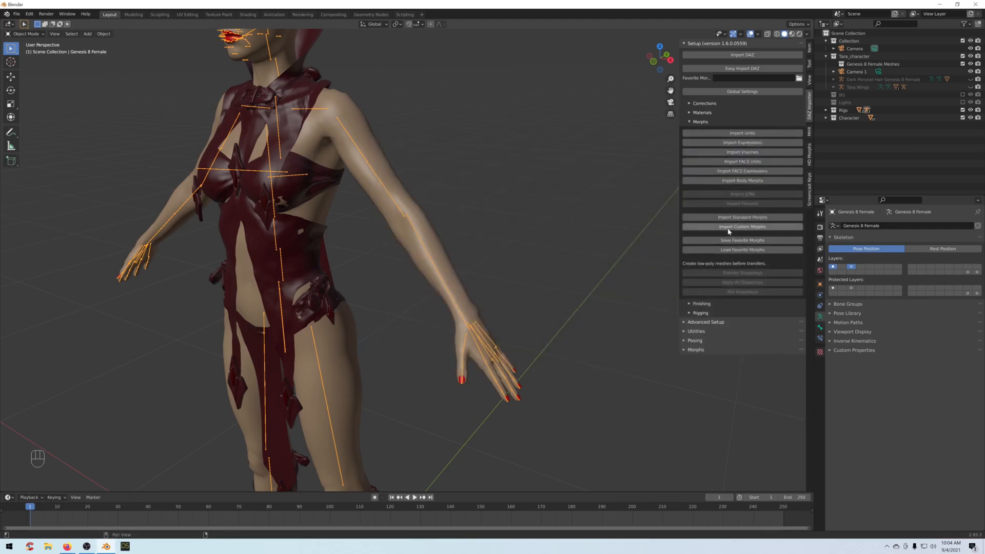
scroll(475, 222, down, 1)
shift+middle_drag(475, 222, 494, 255)
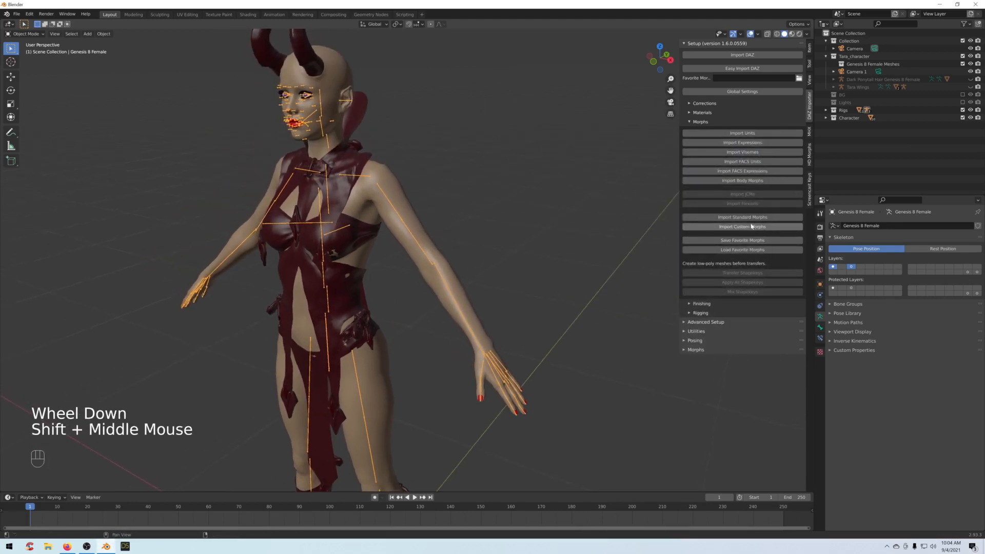
mouse_move(451, 198)
middle_down()
mouse_move(462, 195)
mouse_move(454, 188)
middle_up()
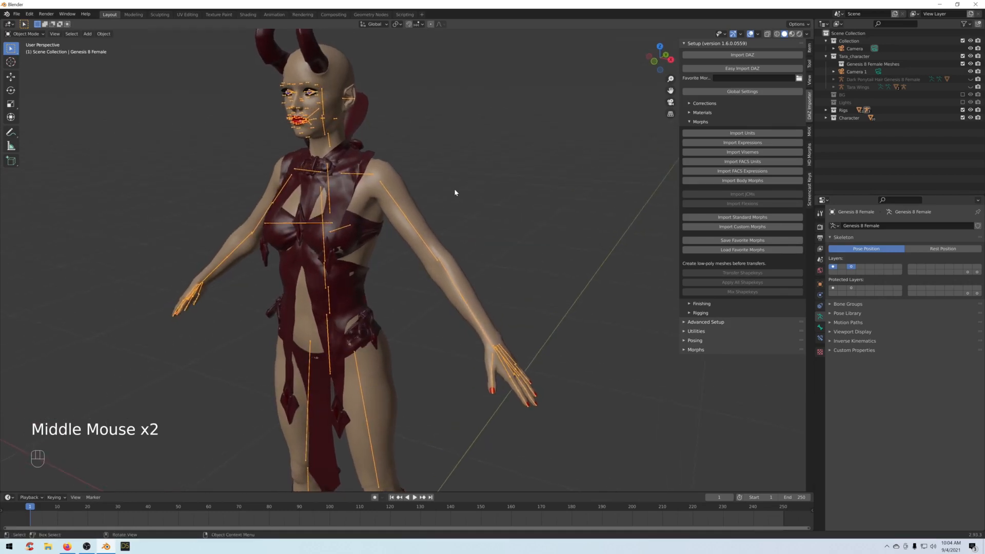
scroll(450, 190, down, 1)
scroll(449, 189, up, 1)
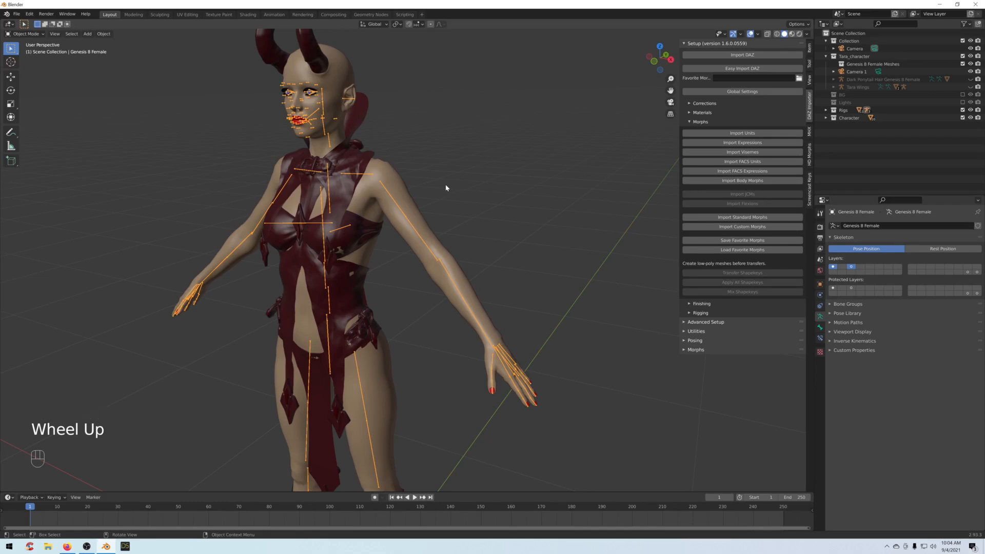
middle_drag(449, 187, 456, 188)
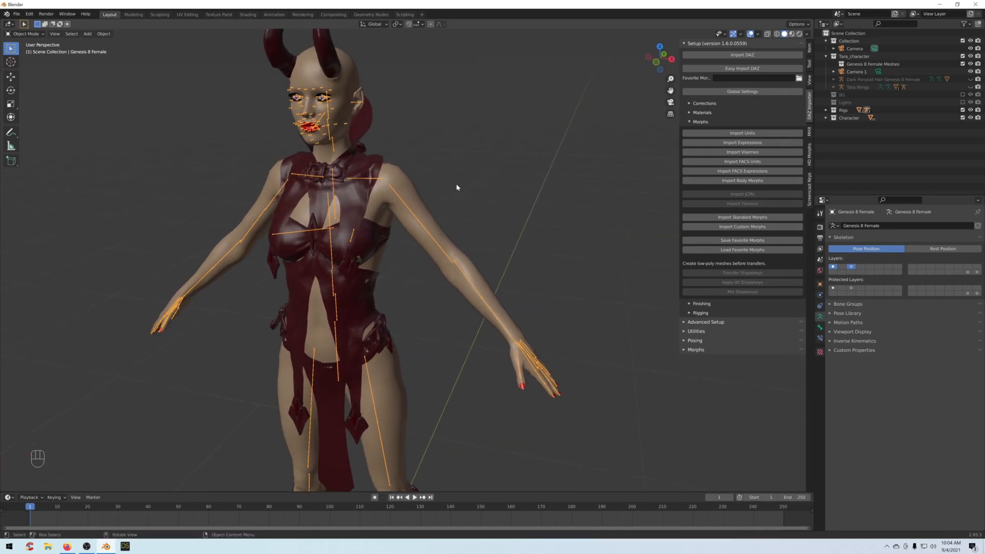
scroll(464, 185, down, 2)
mouse_move(464, 185)
middle_down()
mouse_move(503, 184)
mouse_move(480, 183)
middle_up()
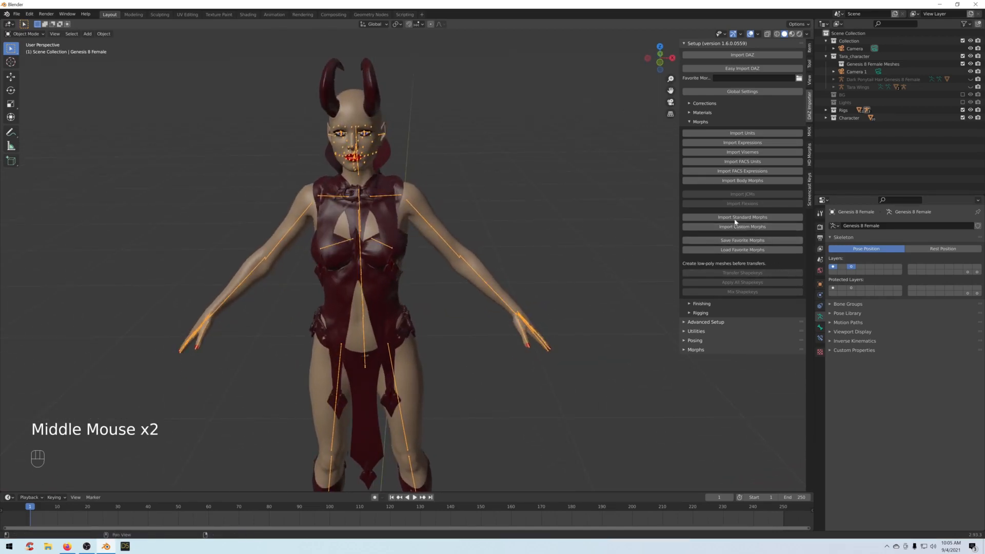
middle_drag(382, 163, 407, 152)
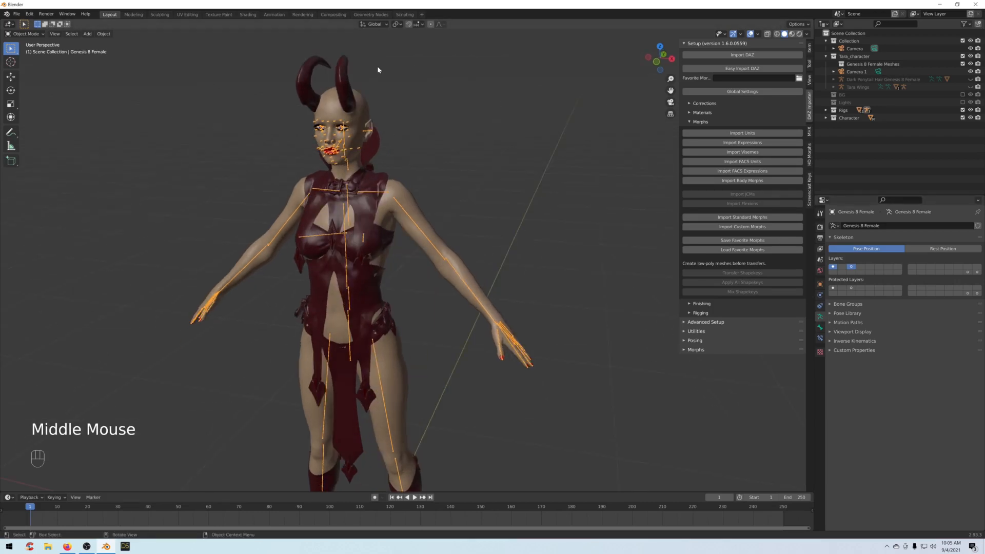
click(343, 141)
click(343, 141)
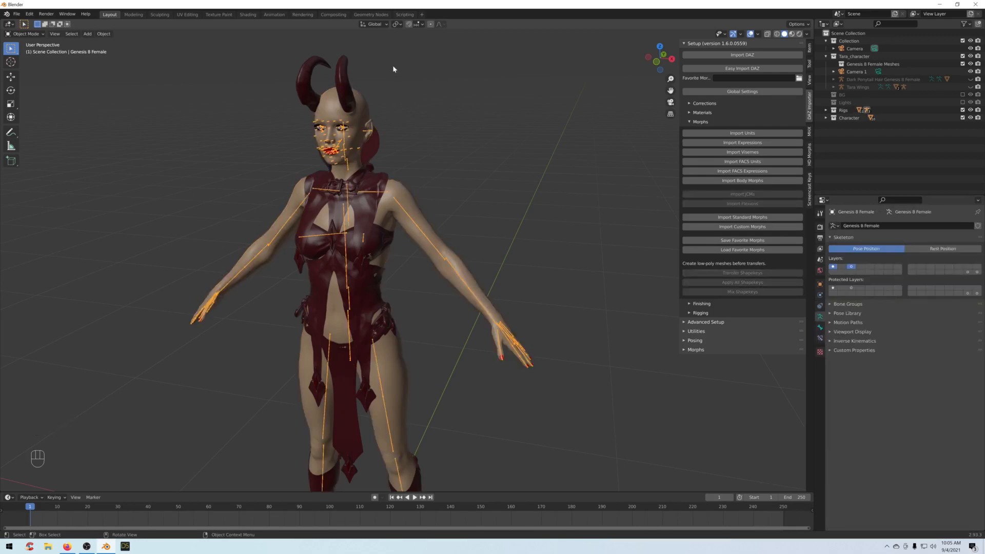
scroll(393, 66, down, 2)
middle_drag(395, 101, 446, 187)
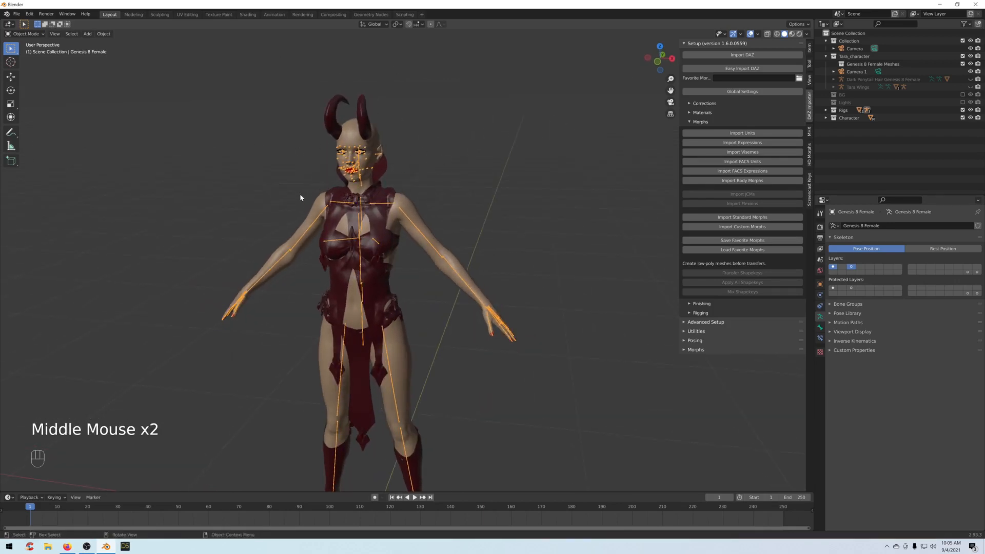
scroll(352, 137, up, 2)
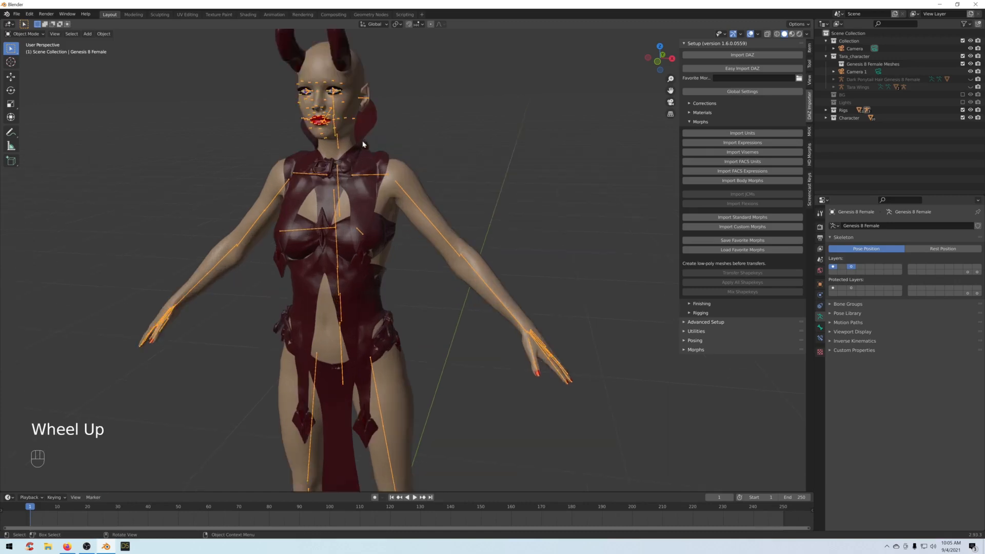
shift+middle_drag(444, 147, 391, 146)
middle_drag(317, 173, 246, 160)
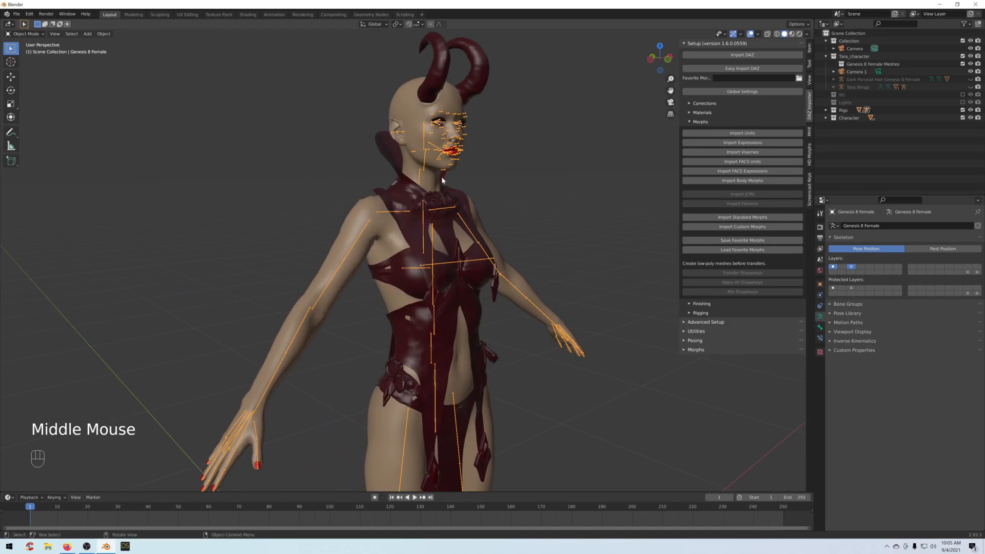
middle_drag(404, 260, 515, 351)
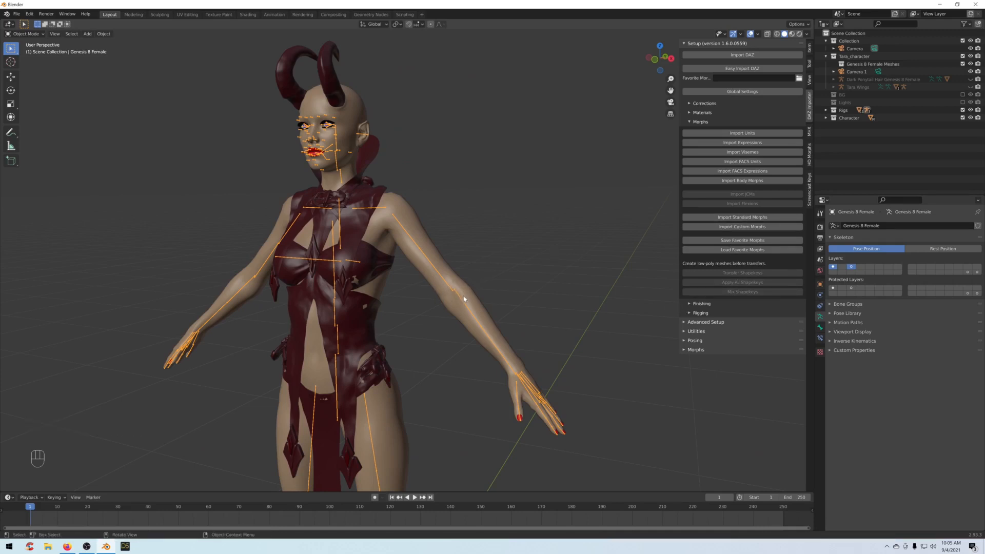
scroll(515, 282, down, 2)
shift+middle_drag(512, 288, 488, 262)
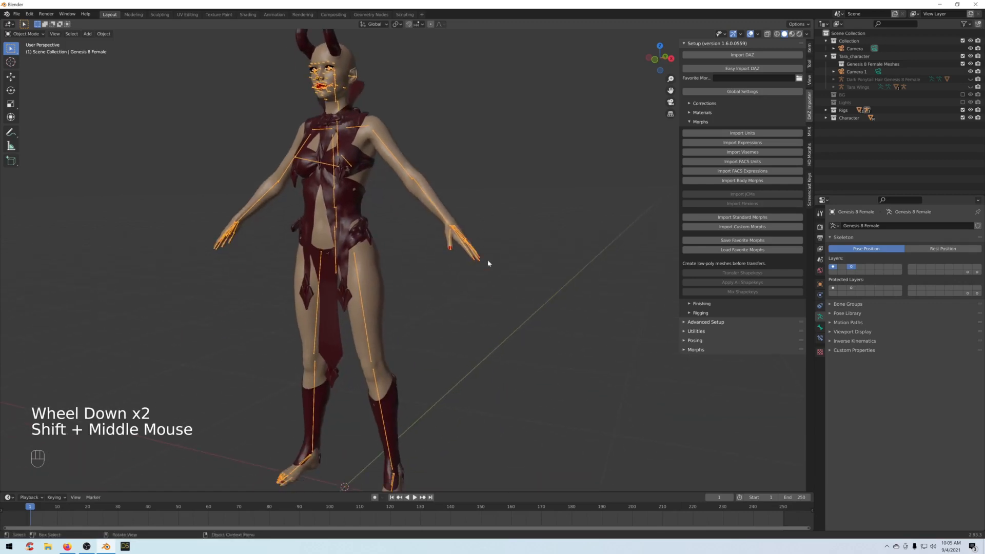
shift+middle_drag(522, 207, 512, 285)
scroll(517, 282, up, 1)
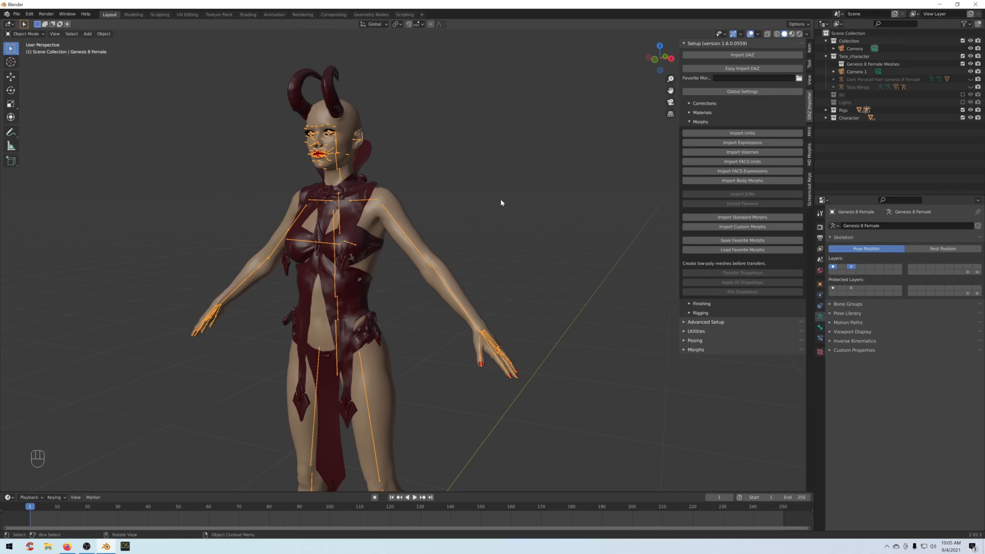
Start a custom morph import, browse to the Victoria 8 folder under DAZ 3D, and look through its morph files.
click(732, 228)
drag(436, 152, 568, 140)
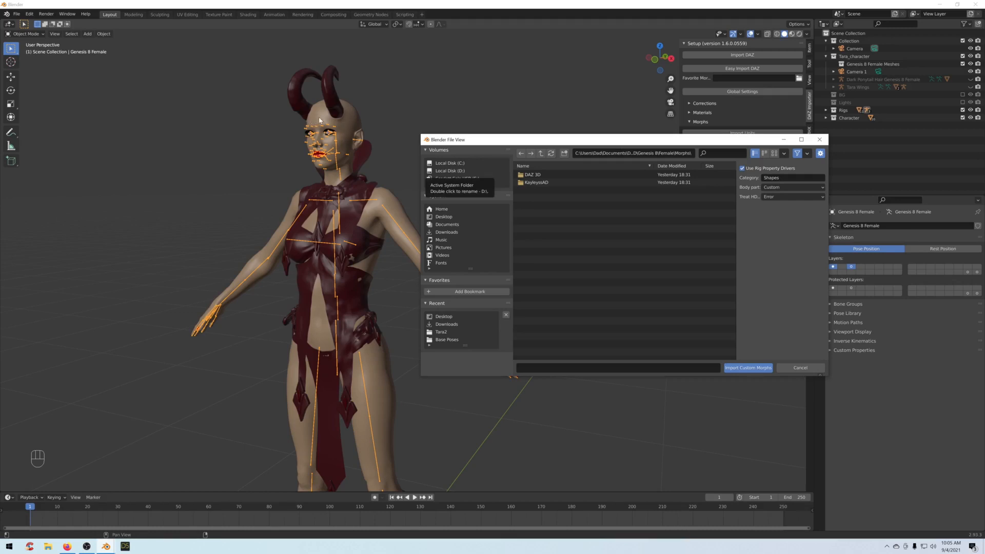
double_click(536, 176)
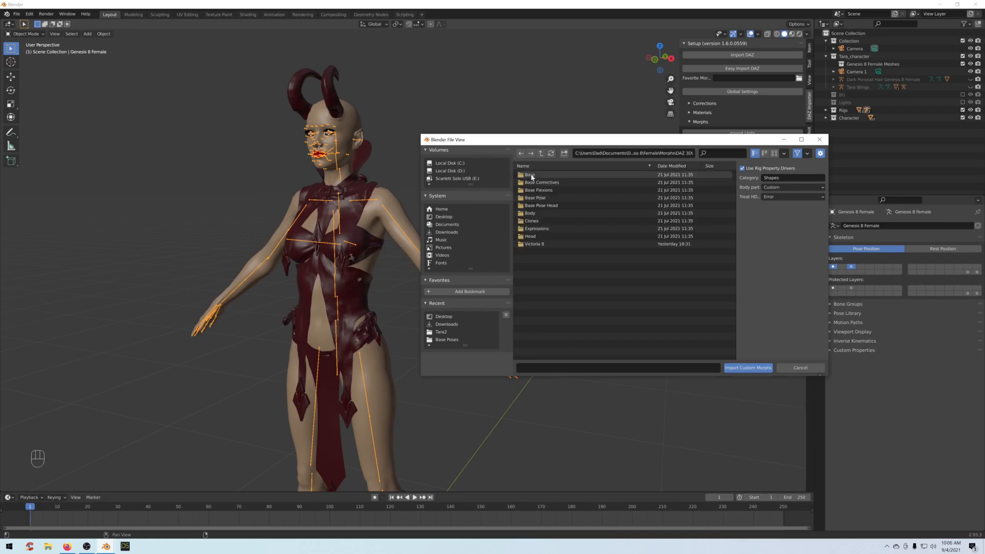
double_click(541, 244)
drag(571, 142, 463, 114)
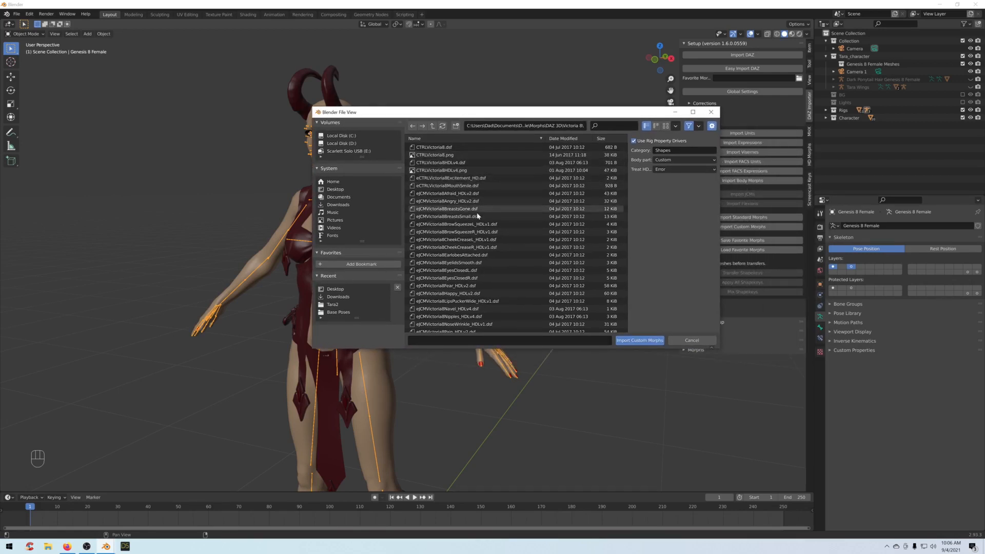
scroll(477, 225, down, 3)
scroll(477, 225, down, 15)
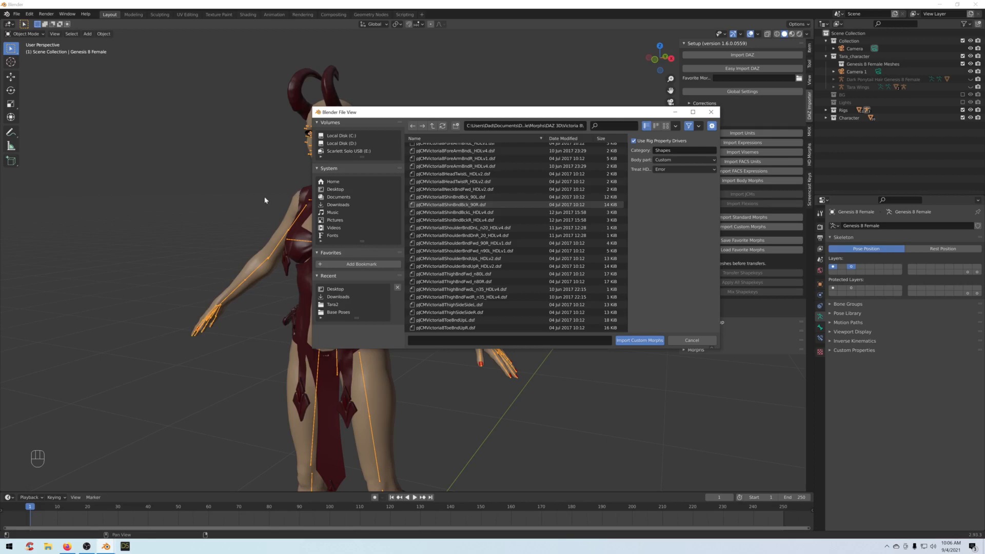
scroll(478, 260, up, 6)
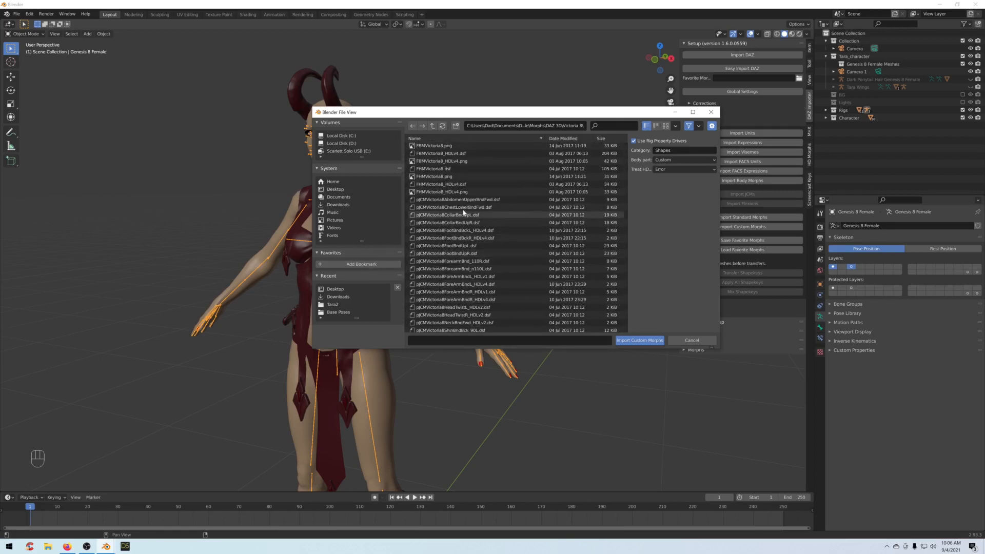
scroll(469, 231, up, 6)
scroll(476, 243, up, 2)
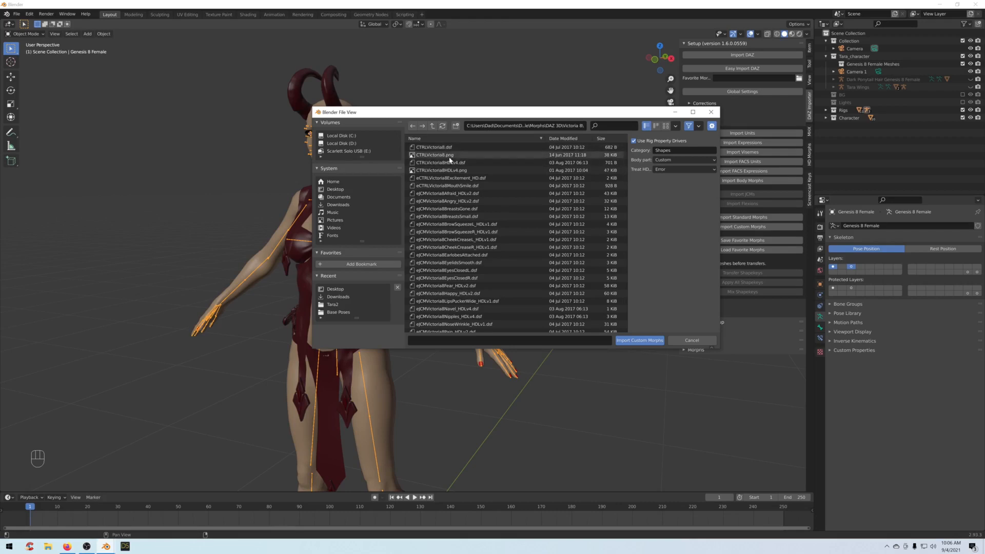
Import the Victoria 8 expression morphs from eCTRLVictoria8Excitement_HD.dsf through eJCMVictoria8Wink_HDLv2.dsf as custom morphs with rig property drivers.
click(453, 163)
click(459, 178)
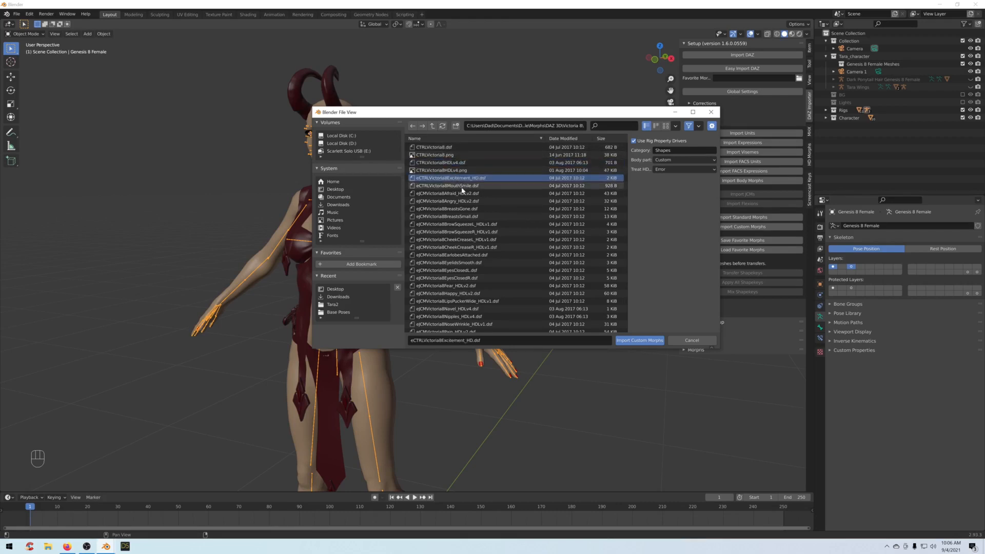
scroll(457, 184, down, 2)
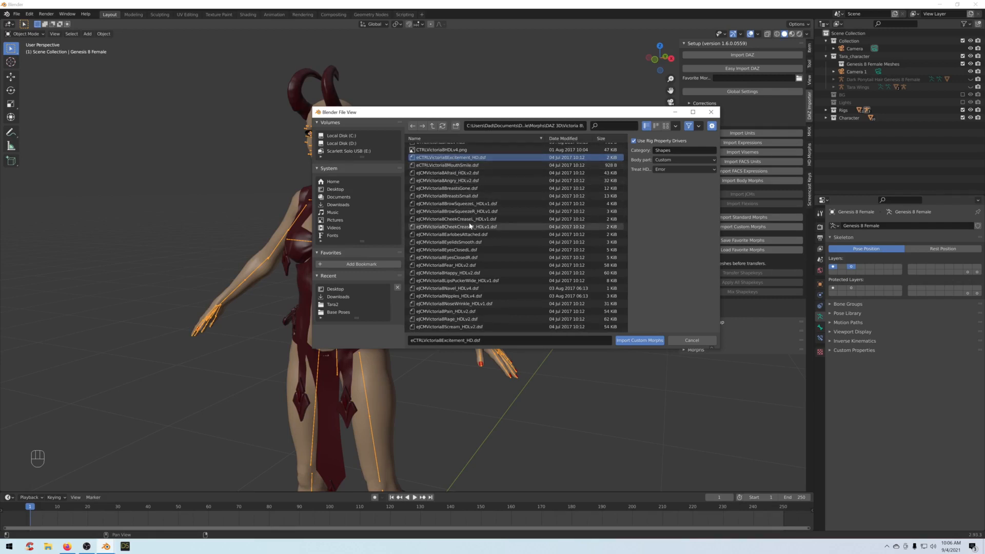
scroll(454, 233, down, 5)
scroll(454, 231, down, 2)
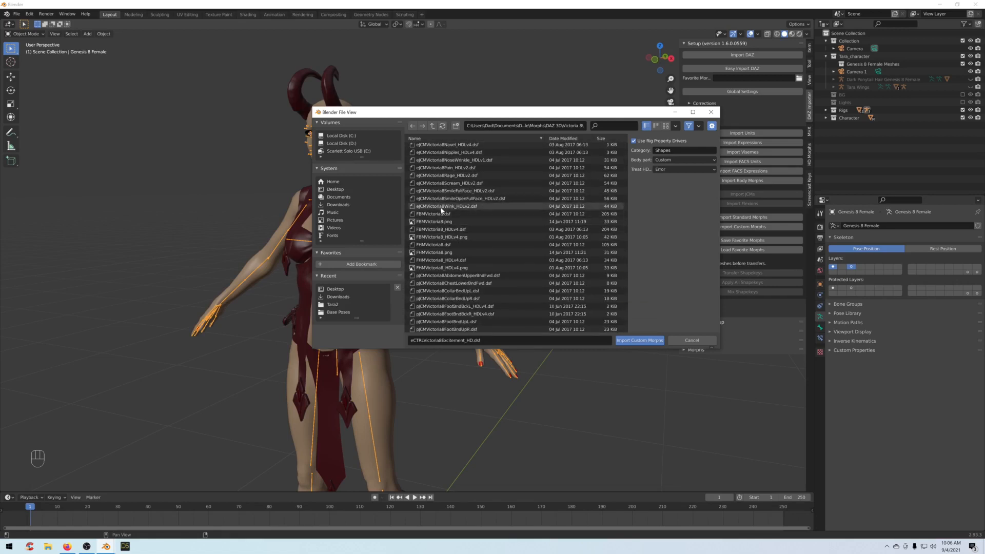
shift+click(441, 208)
scroll(453, 241, up, 5)
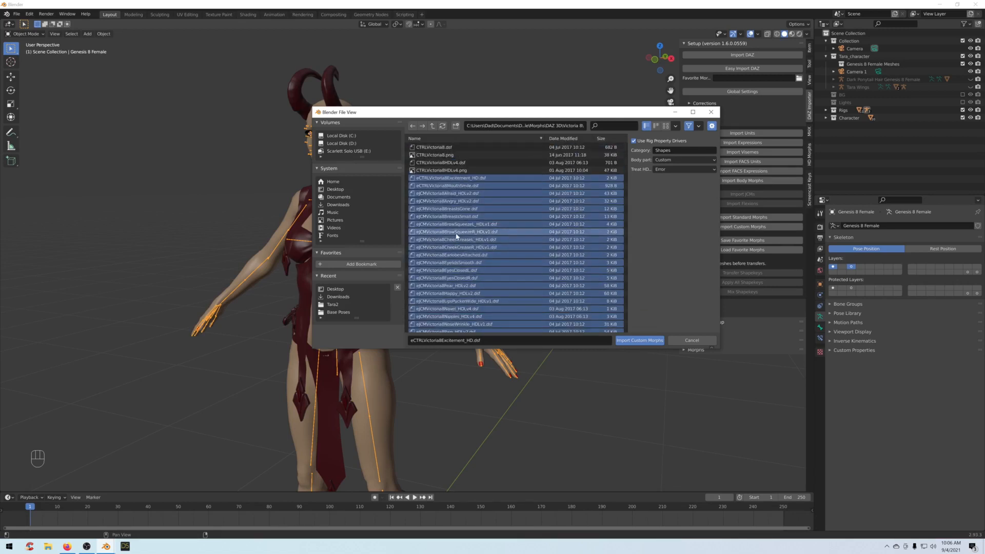
scroll(451, 244, down, 5)
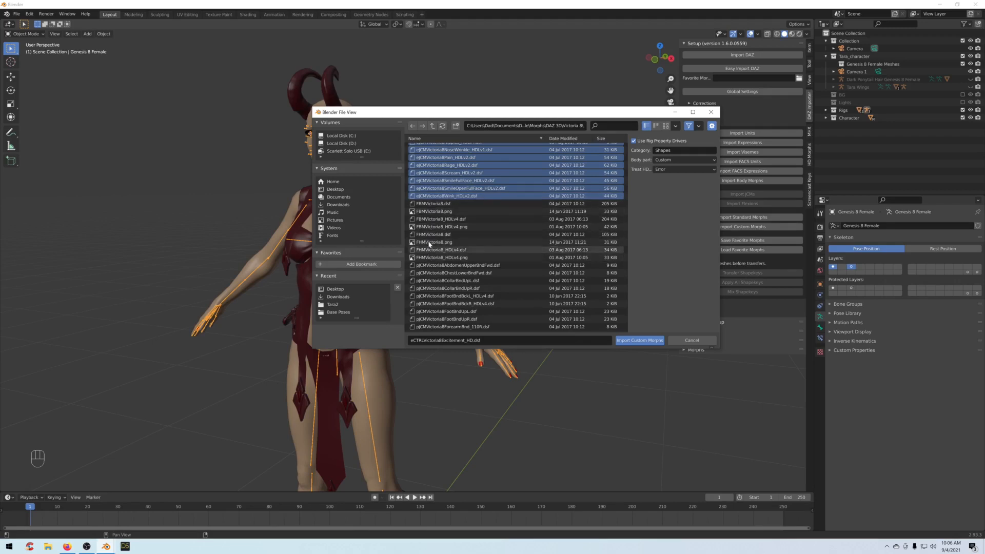
scroll(433, 206, down, 2)
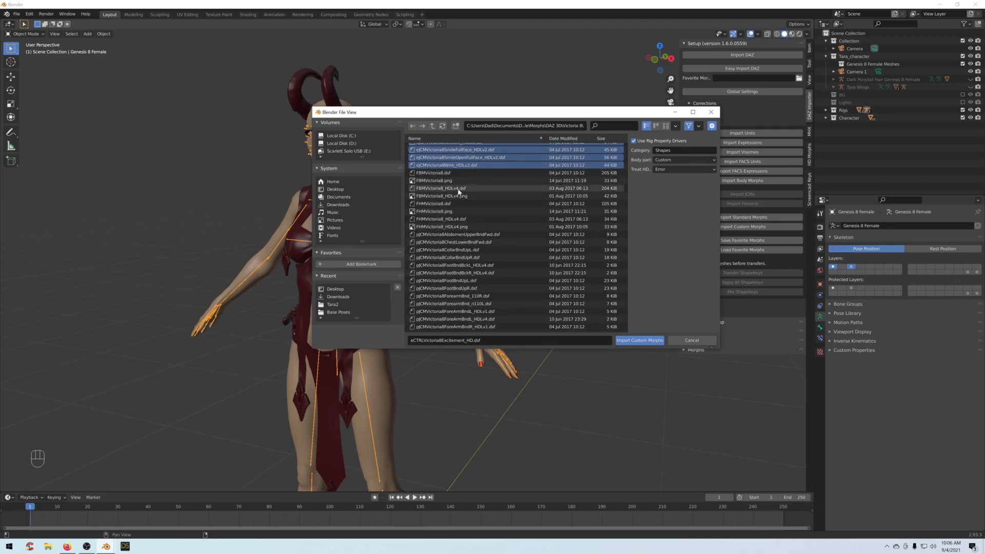
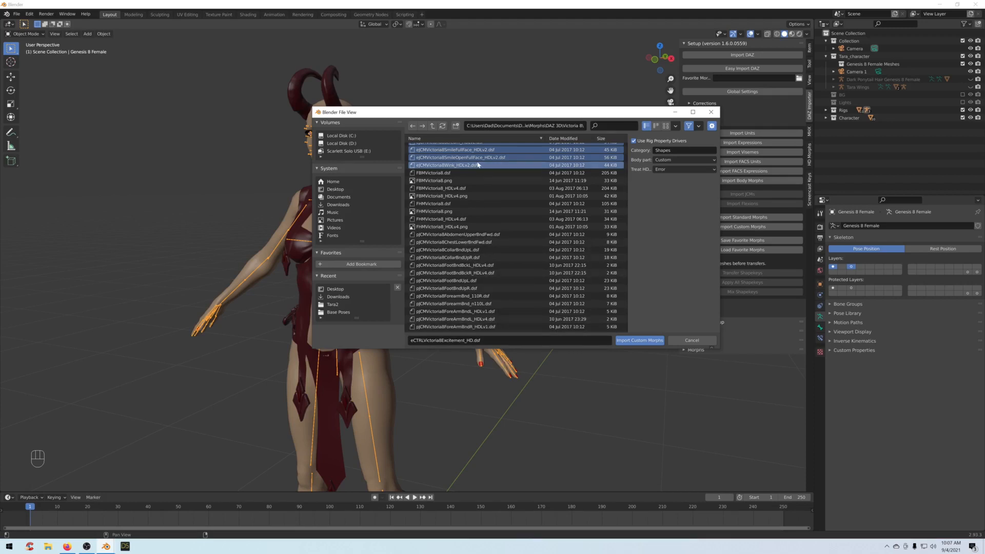
scroll(458, 193, up, 2)
scroll(458, 200, up, 1)
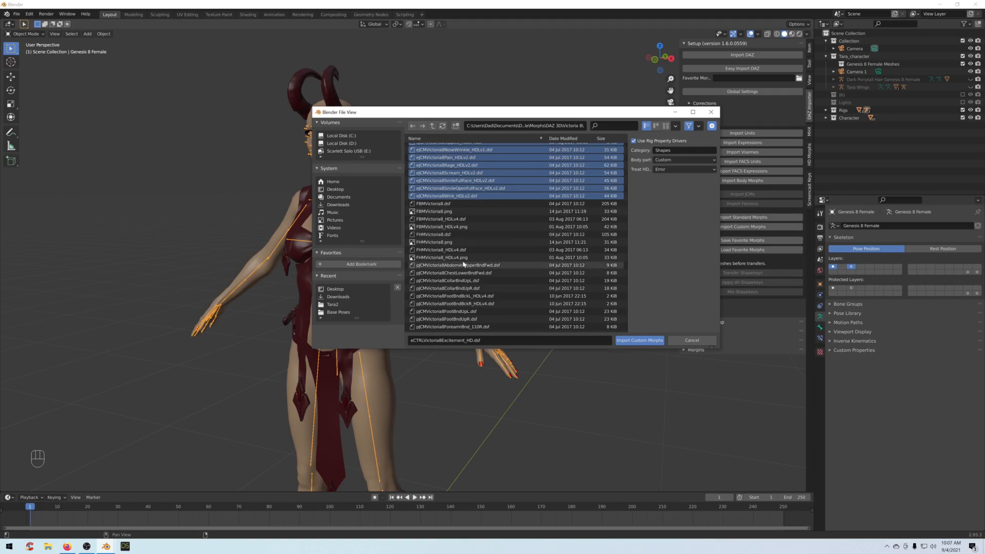
scroll(478, 261, down, 3)
scroll(503, 270, up, 2)
scroll(504, 268, down, 3)
scroll(469, 202, down, 3)
scroll(472, 204, up, 3)
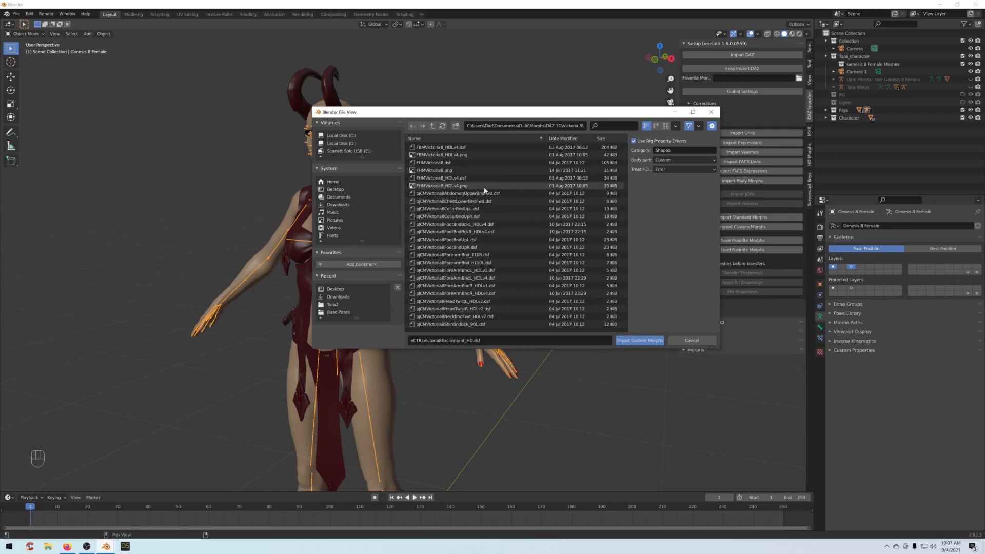
click(637, 341)
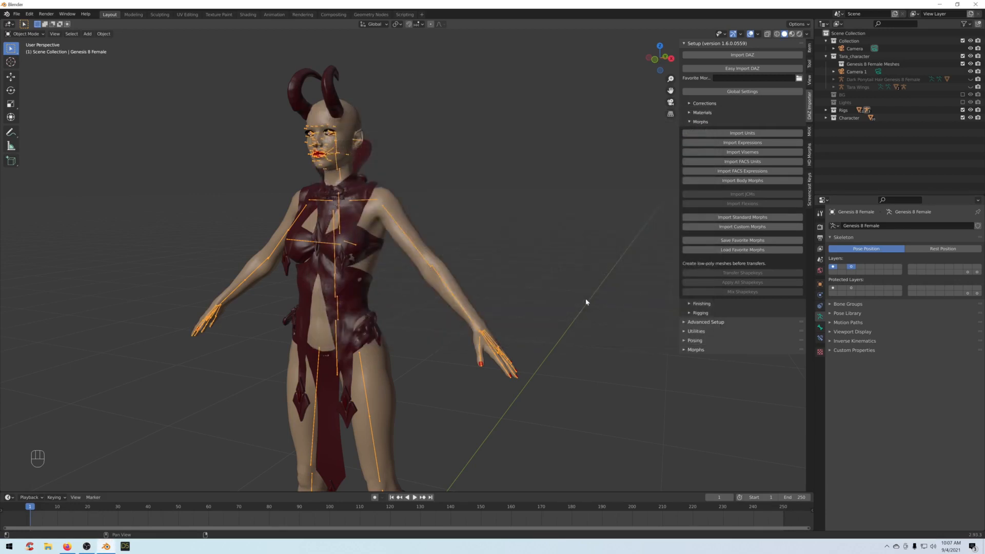
Start another custom morph import, widen the file browser to show the full path, and return to the DAZ 3D Victoria 8 folder.
click(718, 228)
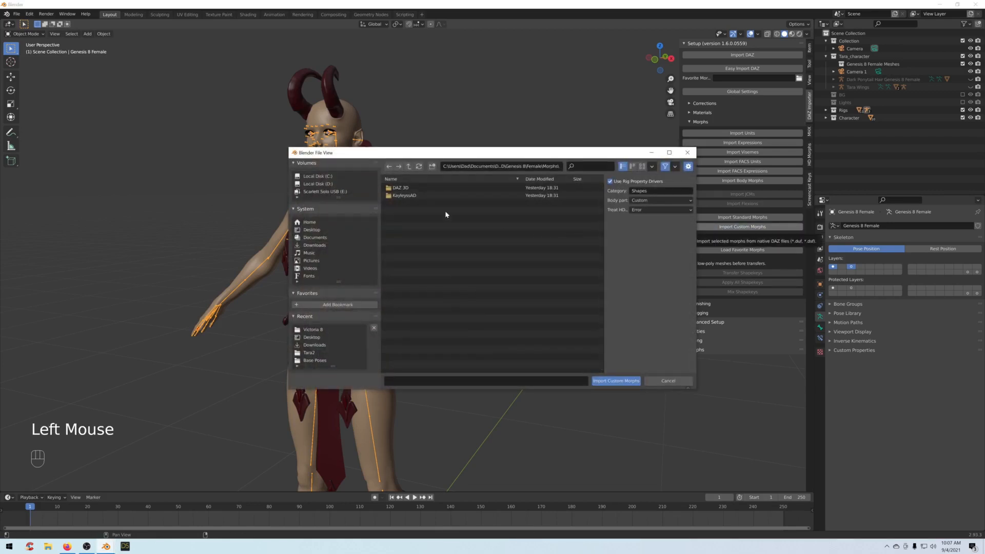
double_click(403, 189)
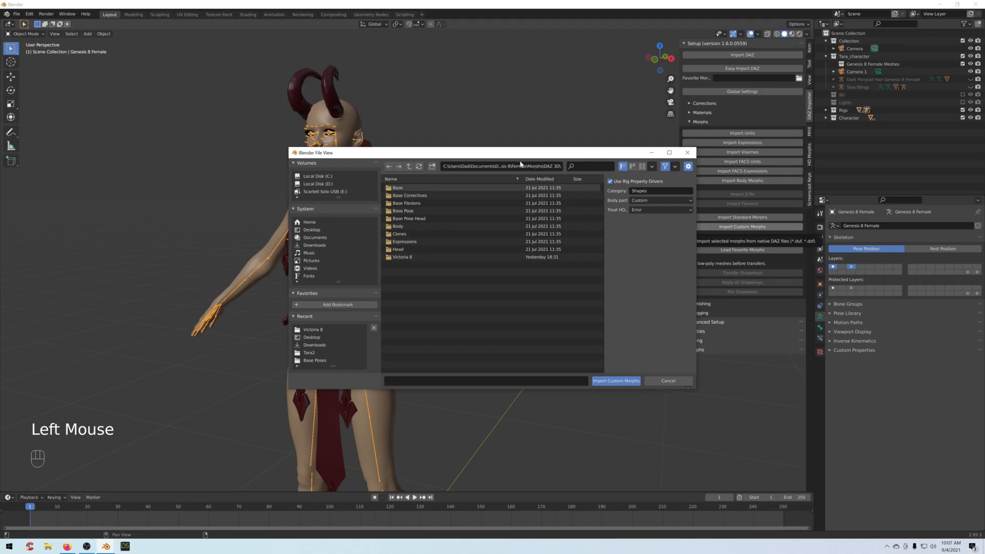
click(408, 166)
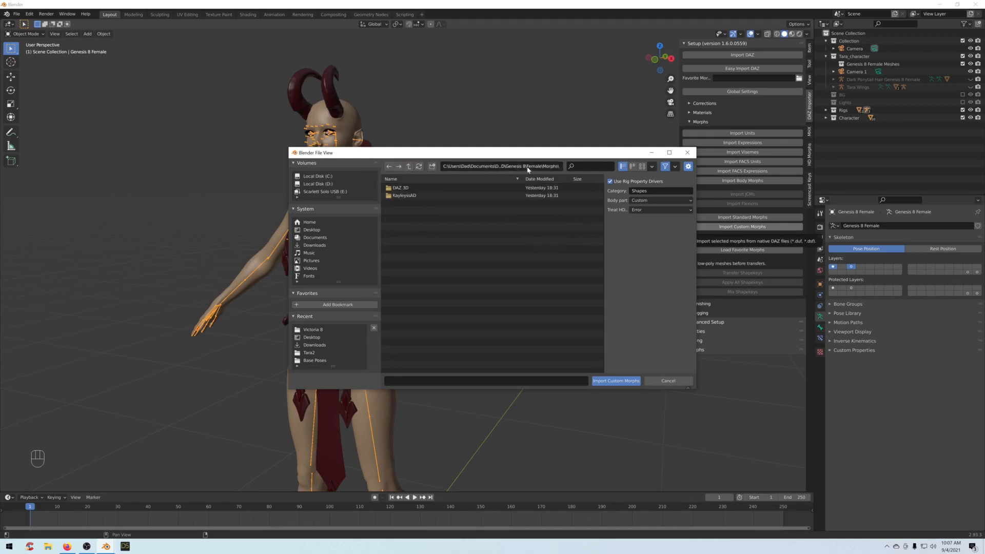
drag(287, 216, 183, 216)
drag(179, 215, 90, 211)
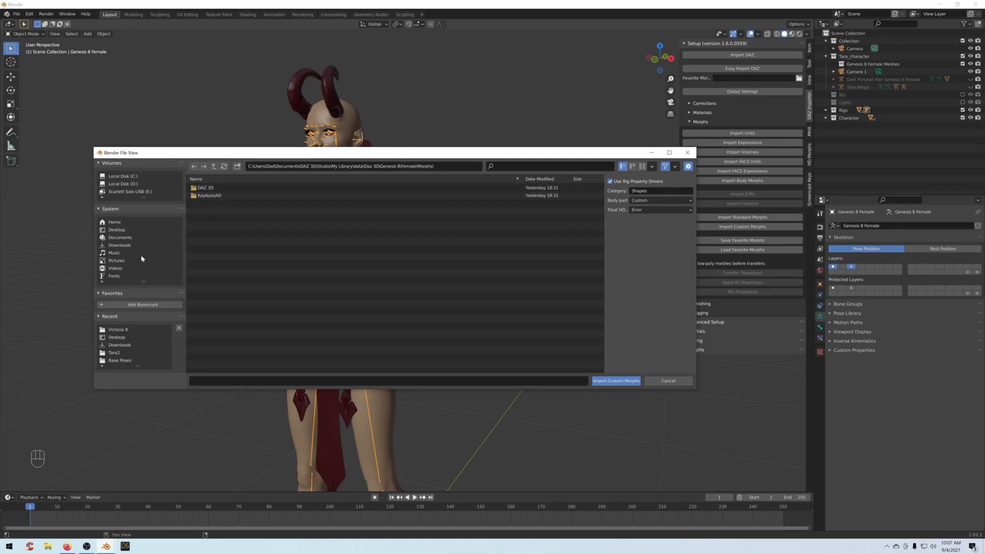
double_click(206, 189)
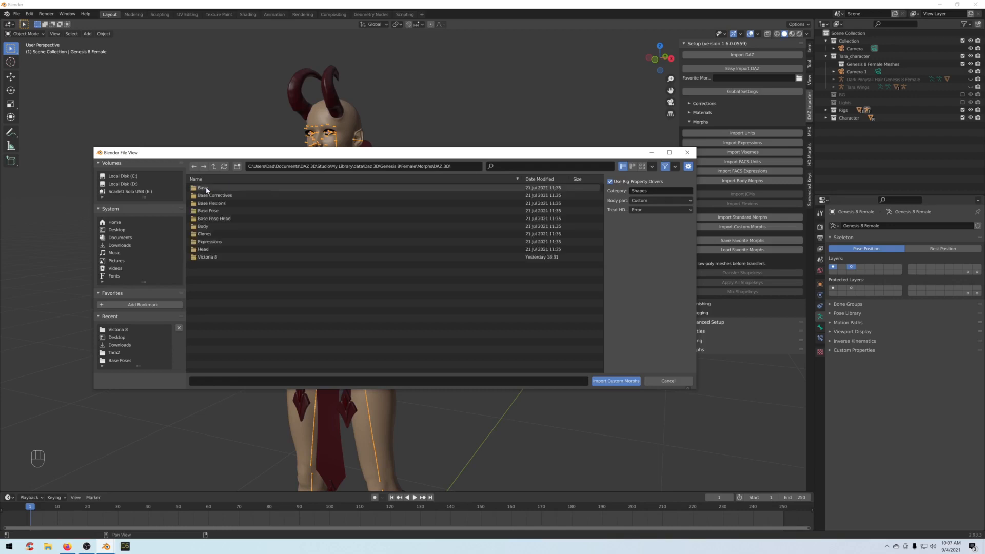
double_click(221, 259)
Import all Victoria 8 joint corrective morphs, from pJCMVictoria8AbdomenUpperBndFwd.dsf through pJCMVictoria8ToeBndUpR.dsf, as custom morphs.
scroll(279, 312, down, 5)
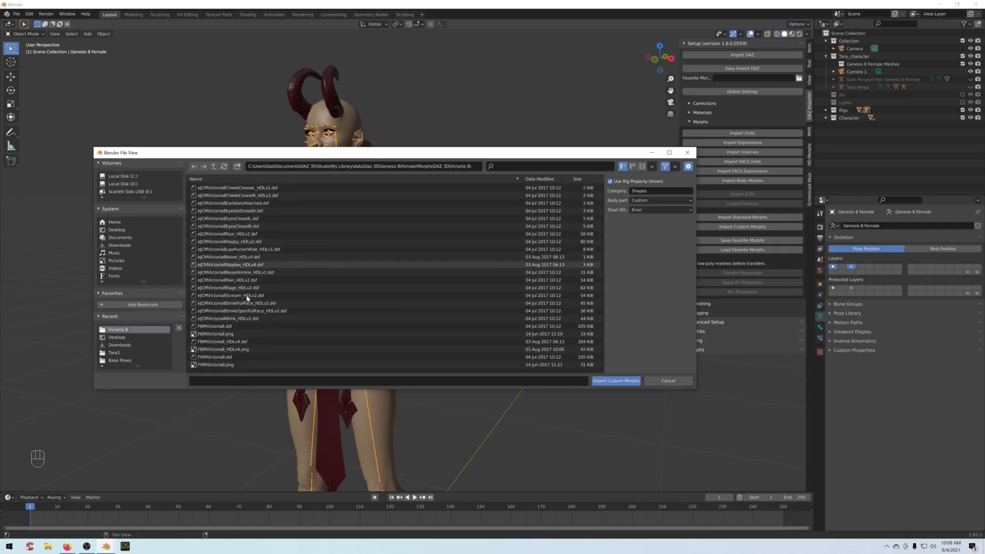
scroll(277, 293, down, 6)
scroll(224, 242, down, 2)
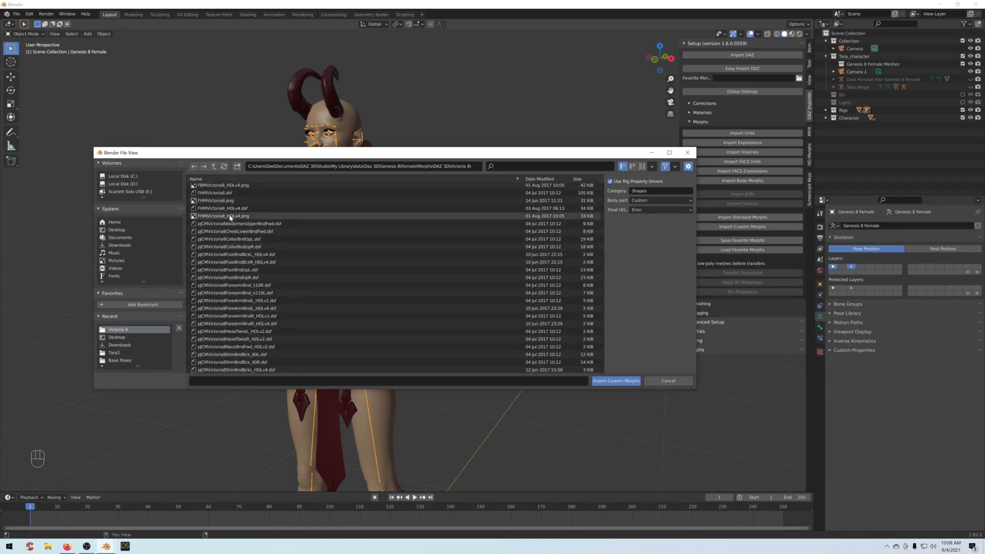
click(228, 224)
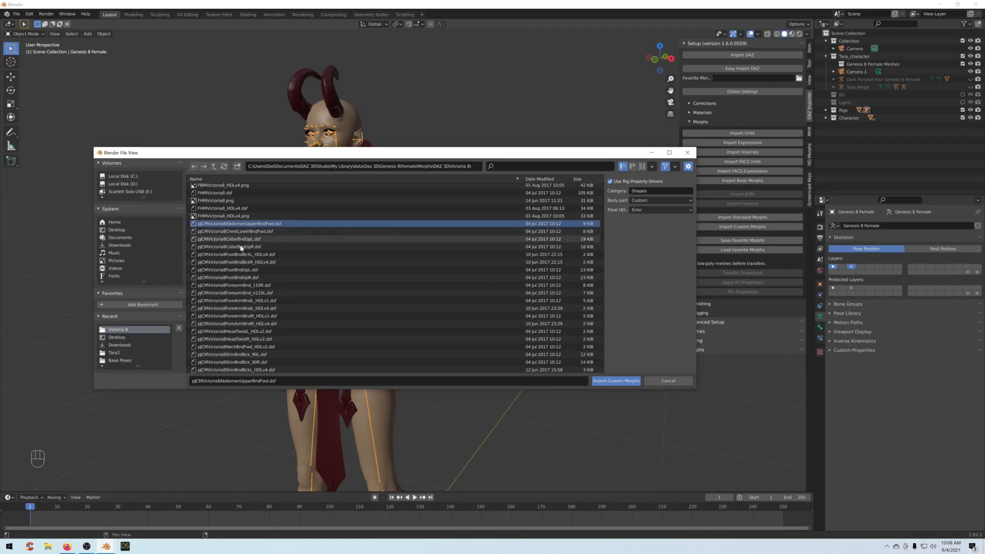
scroll(254, 282, down, 5)
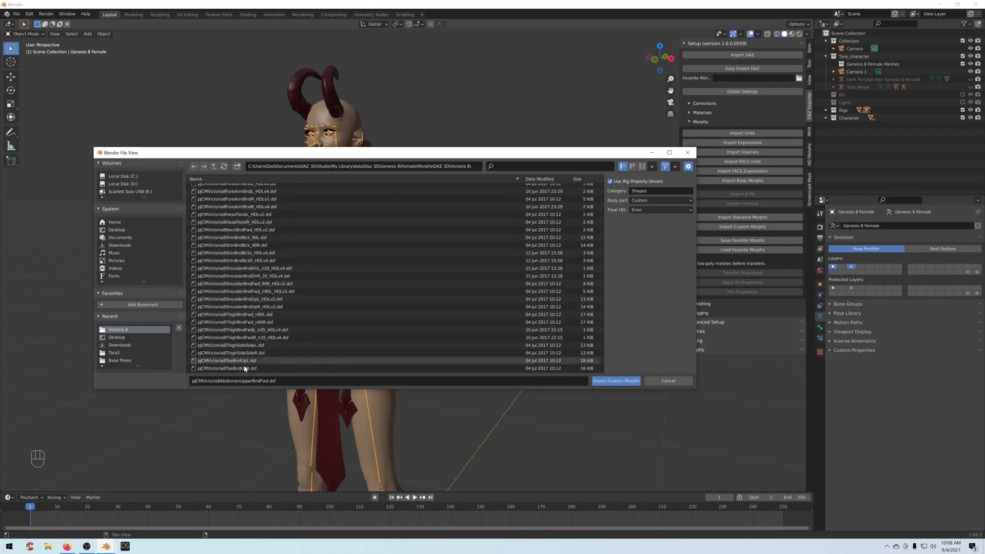
key(a)
scroll(271, 299, up, 7)
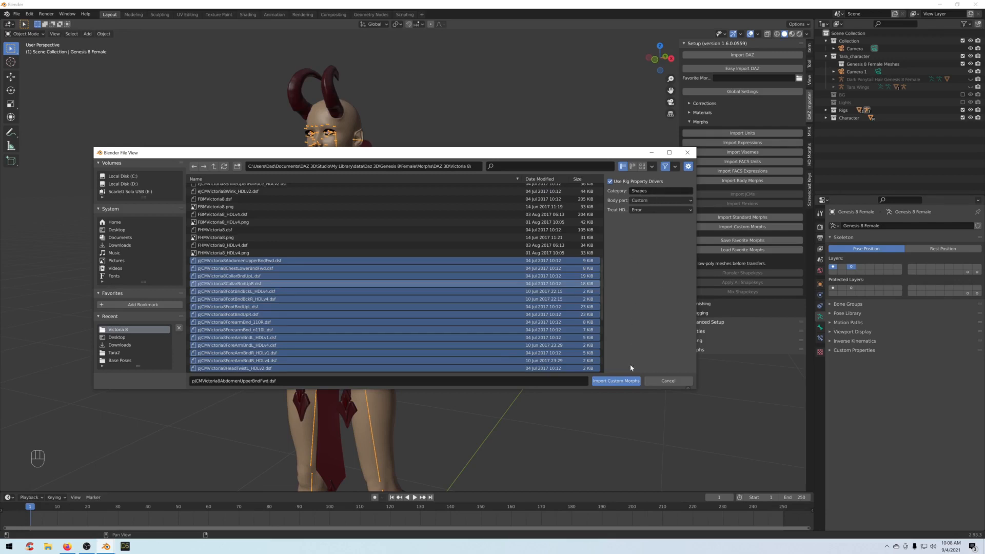
scroll(251, 203, up, 4)
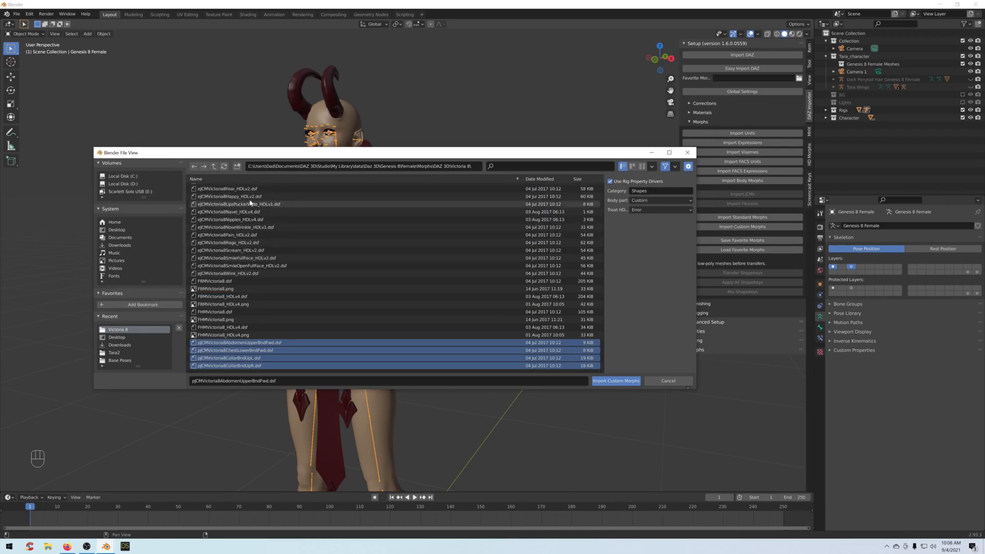
scroll(244, 240, up, 3)
scroll(244, 240, down, 2)
scroll(247, 236, down, 7)
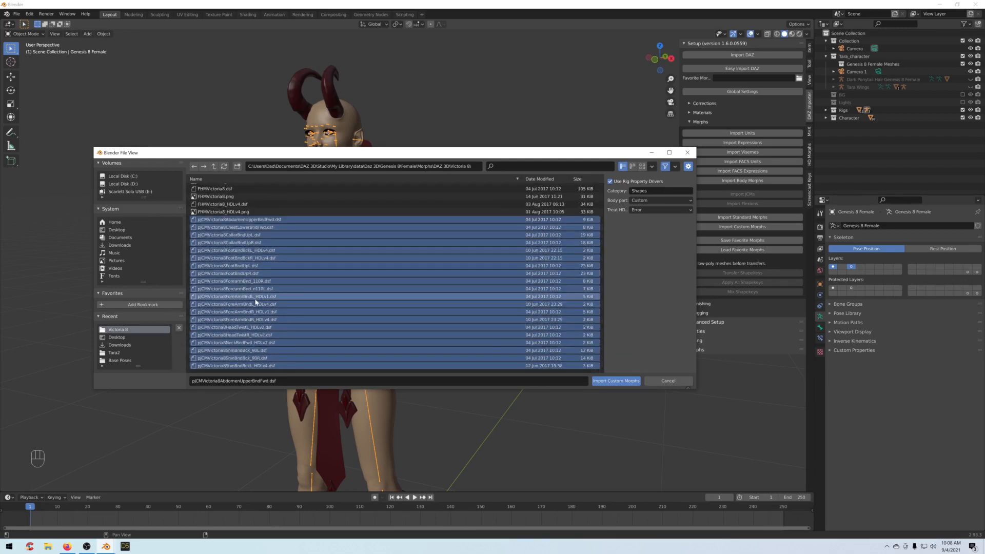
scroll(362, 299, down, 2)
click(618, 381)
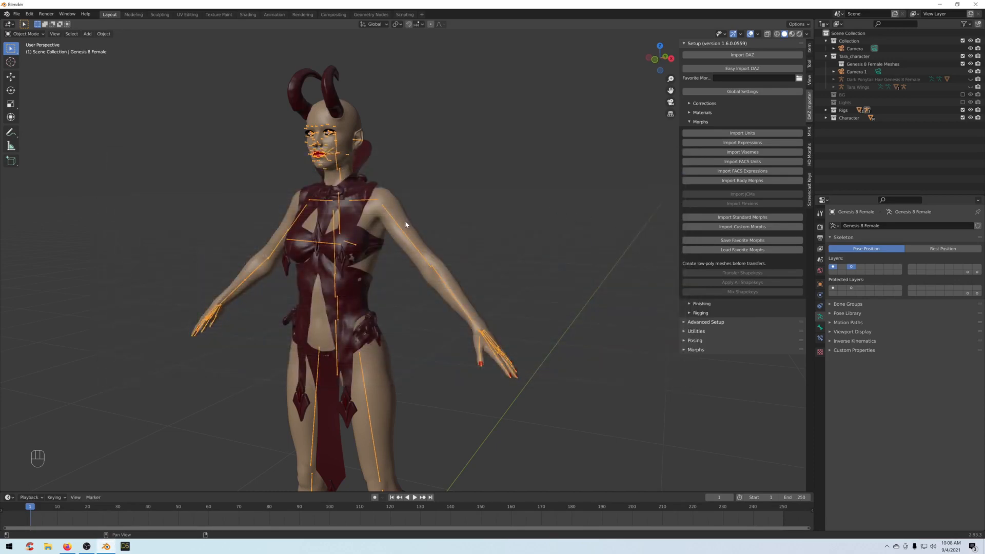
Select the Genesis 8 Female mesh and switch the Shape Keys+ value filter to list its zero-value shape keys.
double_click(404, 223)
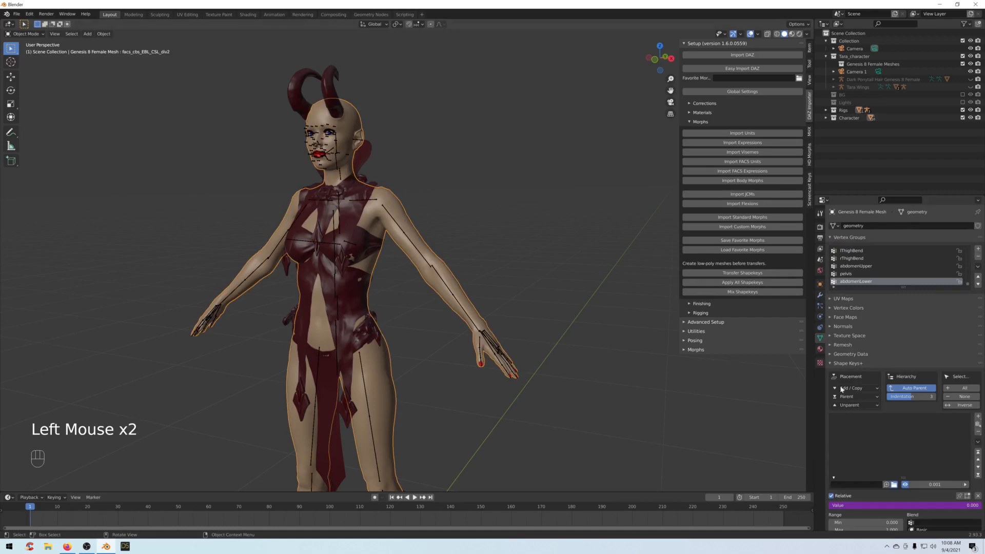
click(426, 257)
click(428, 255)
scroll(954, 446, down, 2)
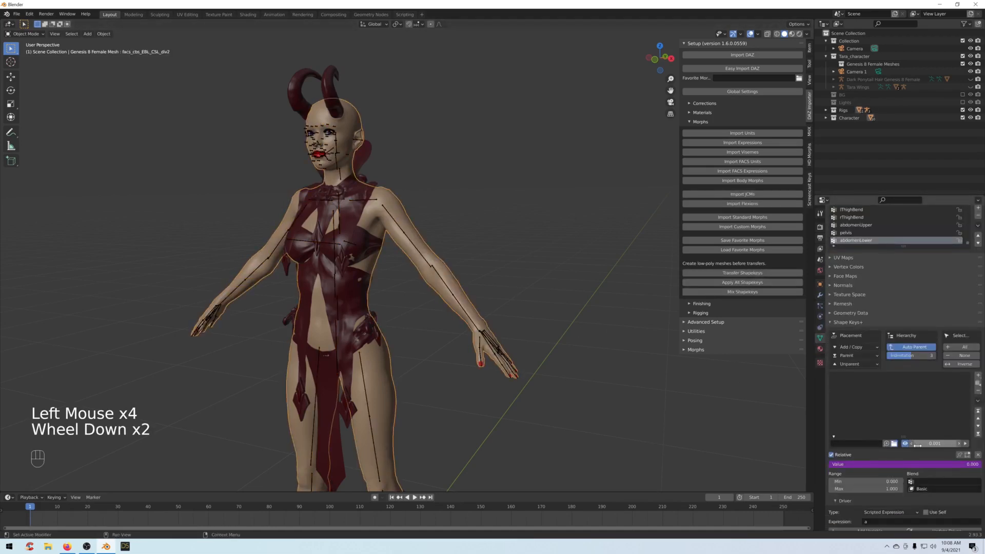
click(966, 444)
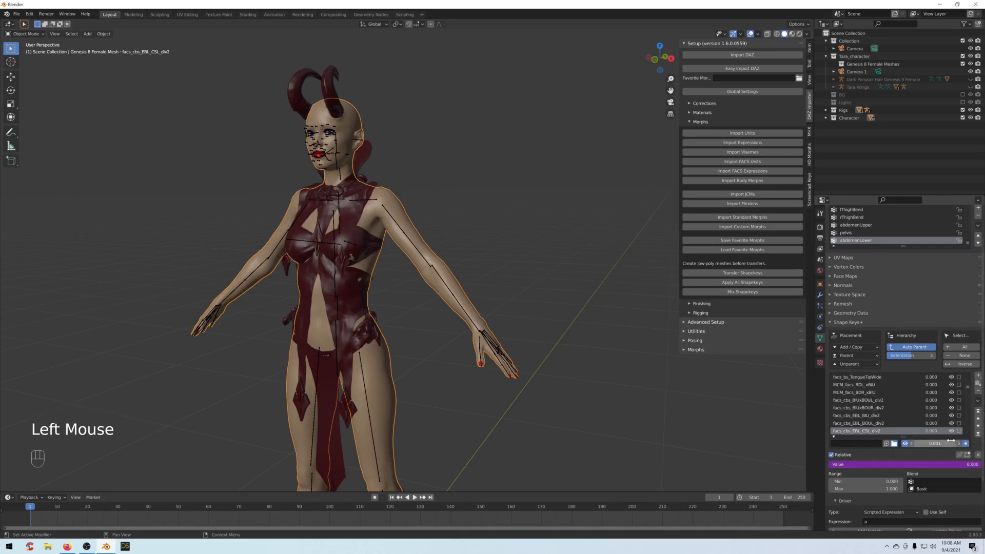
Look through the mesh's shape key list for the imported pJCMVictoria8 and eJCMVictoria8 correctives and select eJCMVictoria8BreastsGone.
drag(968, 389, 971, 430)
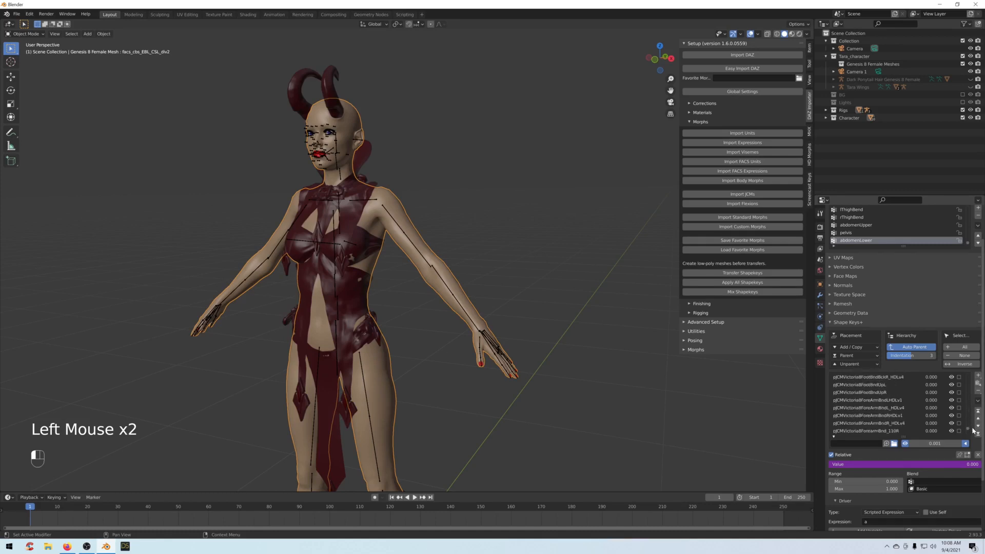
click(854, 408)
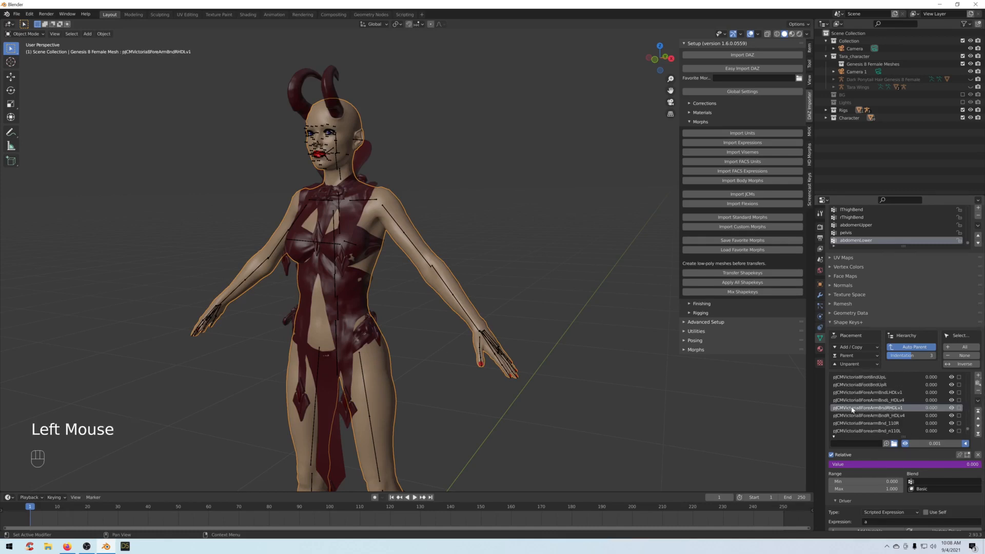
scroll(855, 411, down, 10)
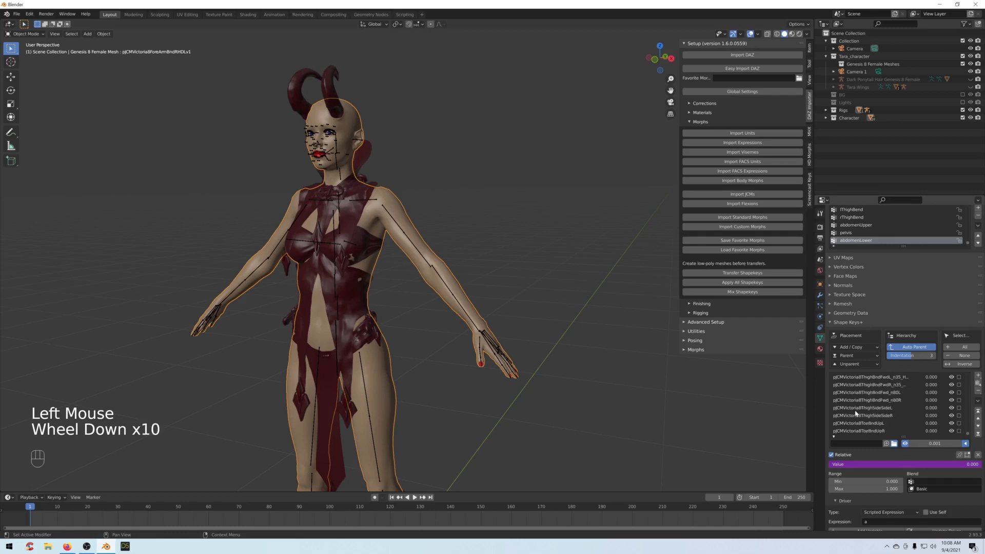
scroll(855, 407, up, 12)
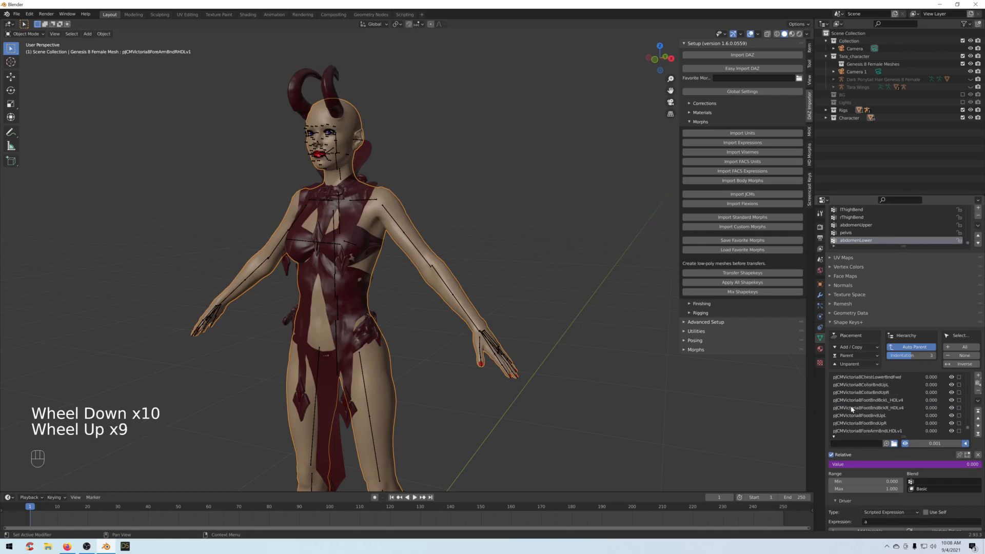
scroll(851, 408, up, 2)
scroll(852, 407, down, 4)
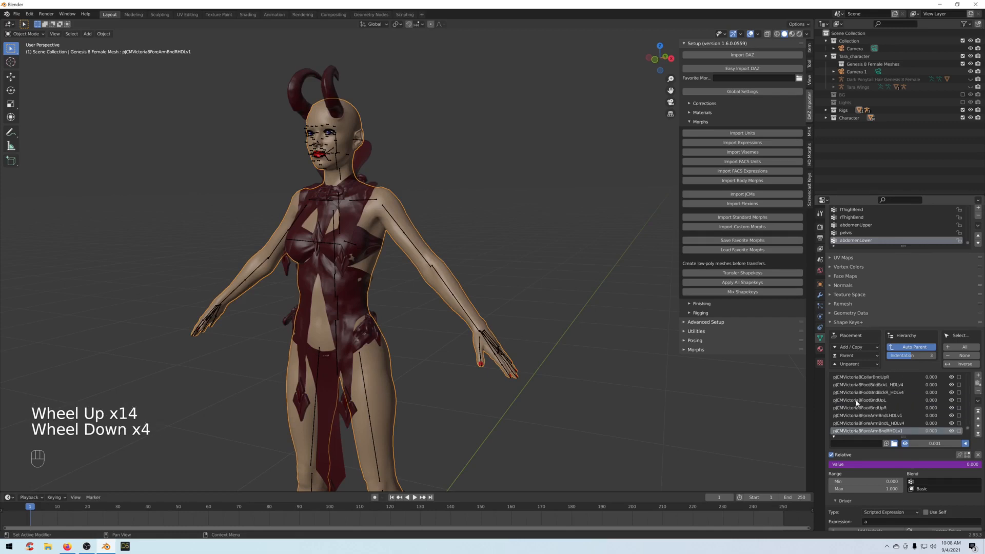
scroll(852, 408, up, 3)
scroll(853, 407, up, 9)
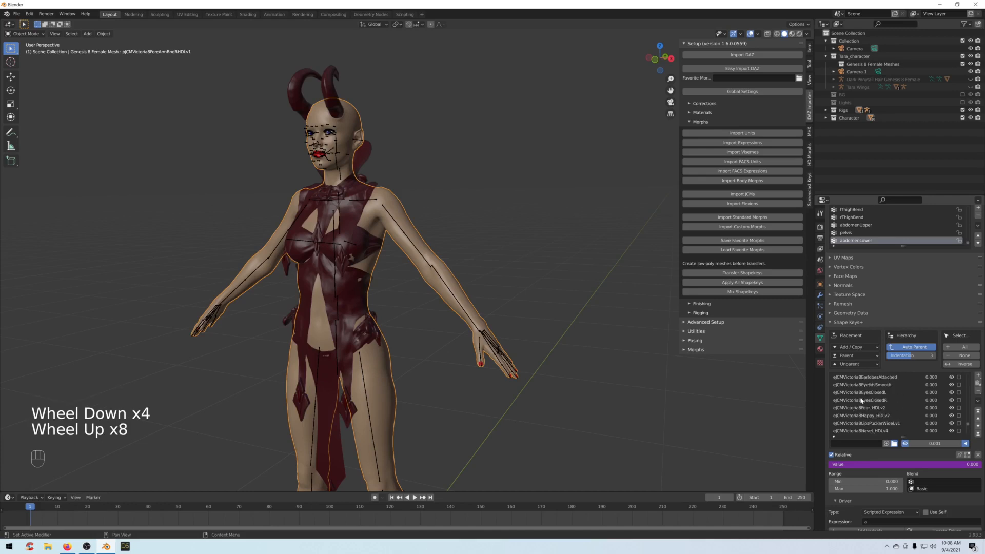
scroll(855, 406, up, 2)
scroll(856, 407, down, 1)
middle_click(856, 407)
scroll(857, 407, down, 1)
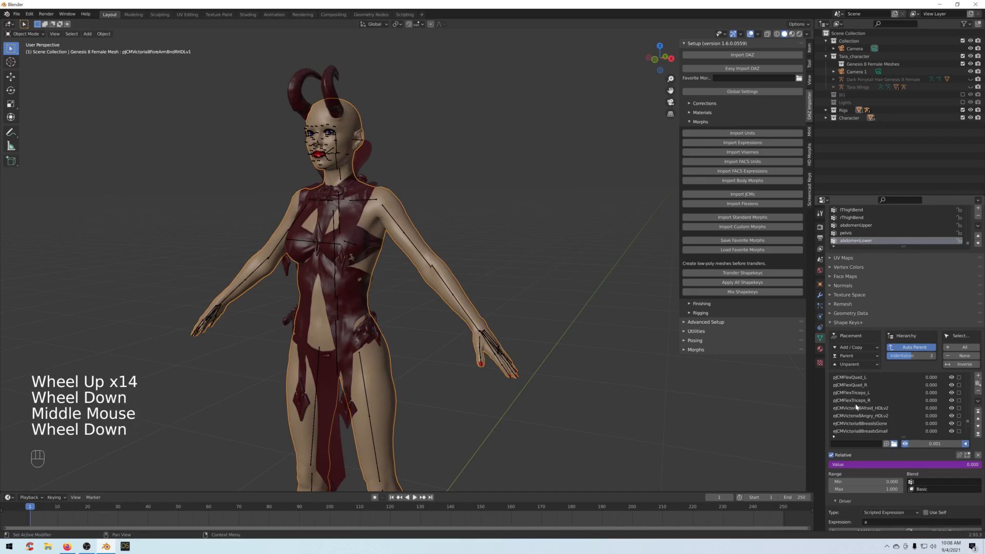
click(857, 423)
scroll(601, 371, down, 2)
scroll(532, 356, up, 1)
middle_drag(532, 356, 517, 323)
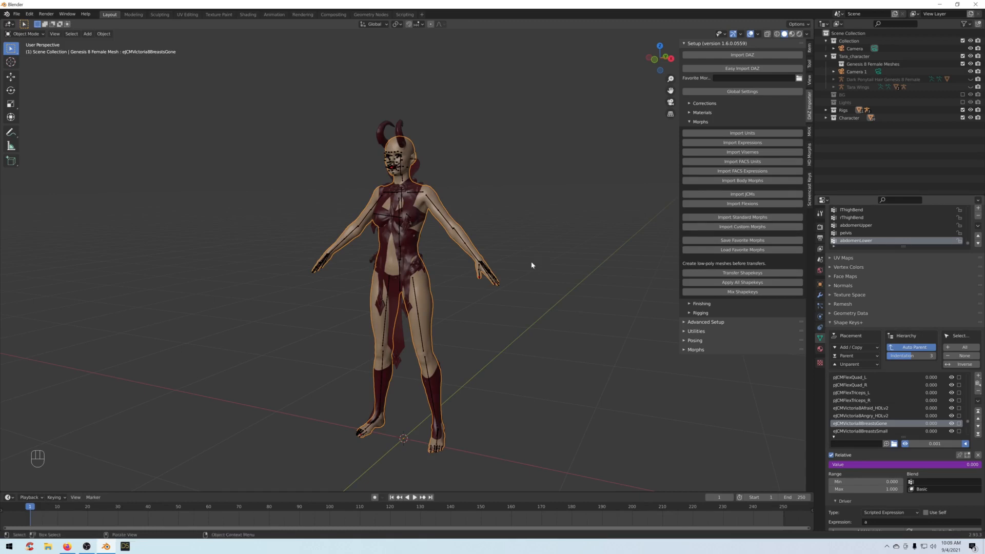
scroll(529, 266, up, 2)
middle_drag(500, 310, 505, 318)
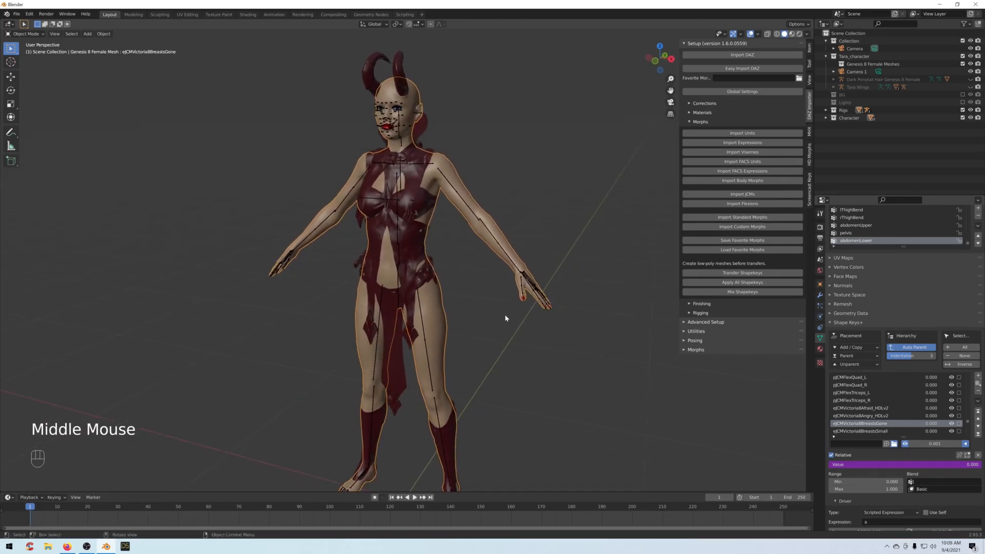
click(690, 122)
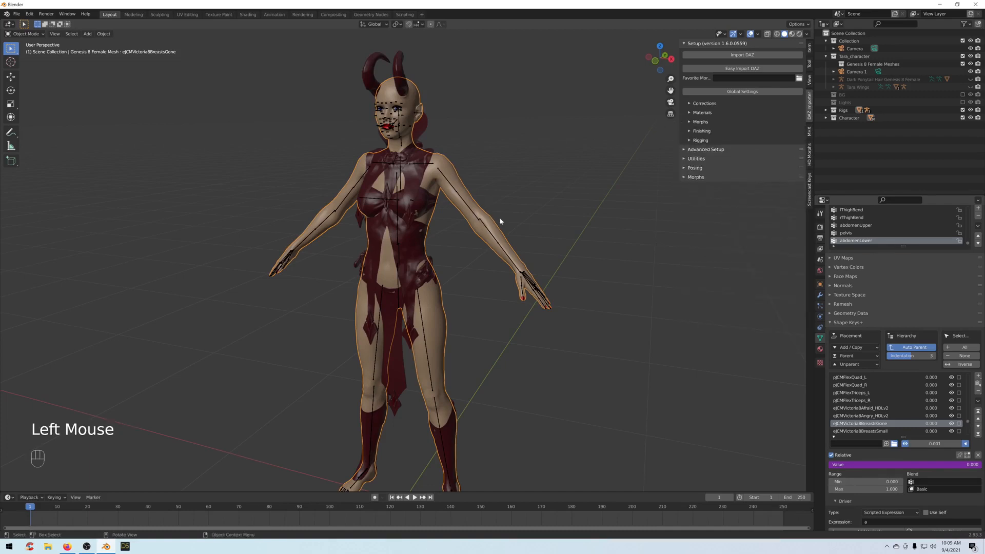
shift+middle_drag(468, 257, 449, 239)
scroll(448, 237, up, 2)
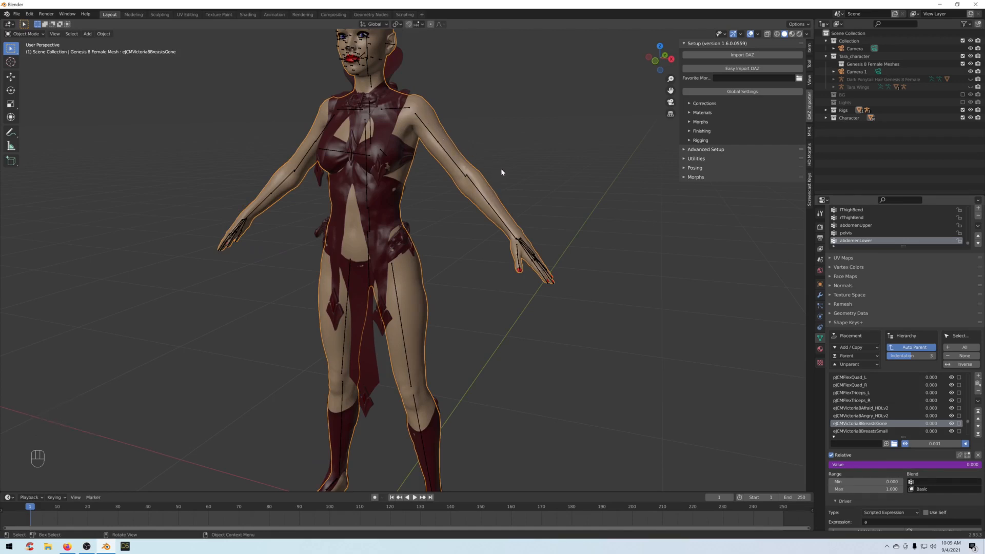
scroll(510, 186, down, 2)
shift+middle_drag(509, 185, 525, 190)
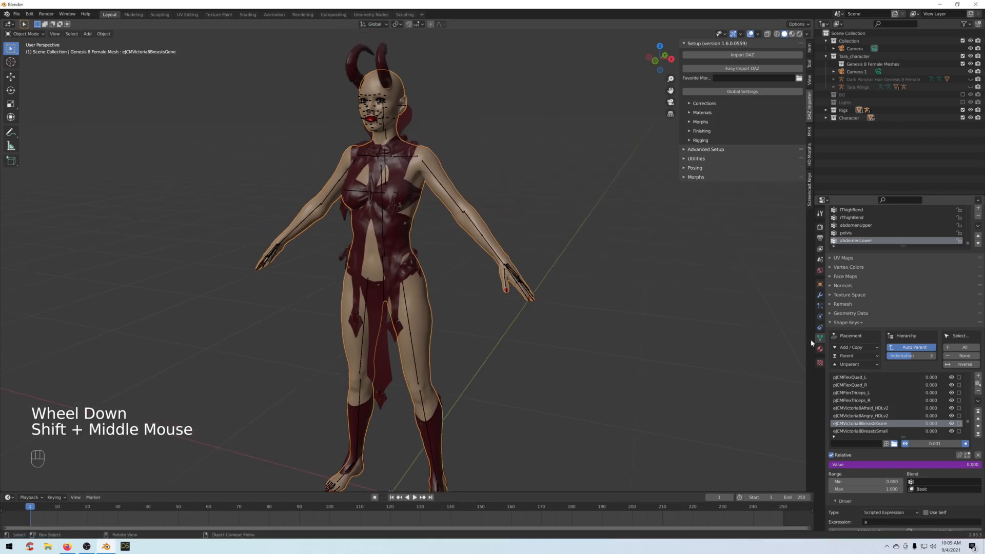
Return to the start of the shape key list and check the HD Morphs add-on's main settings.
scroll(873, 393, up, 2)
drag(967, 421, 950, 376)
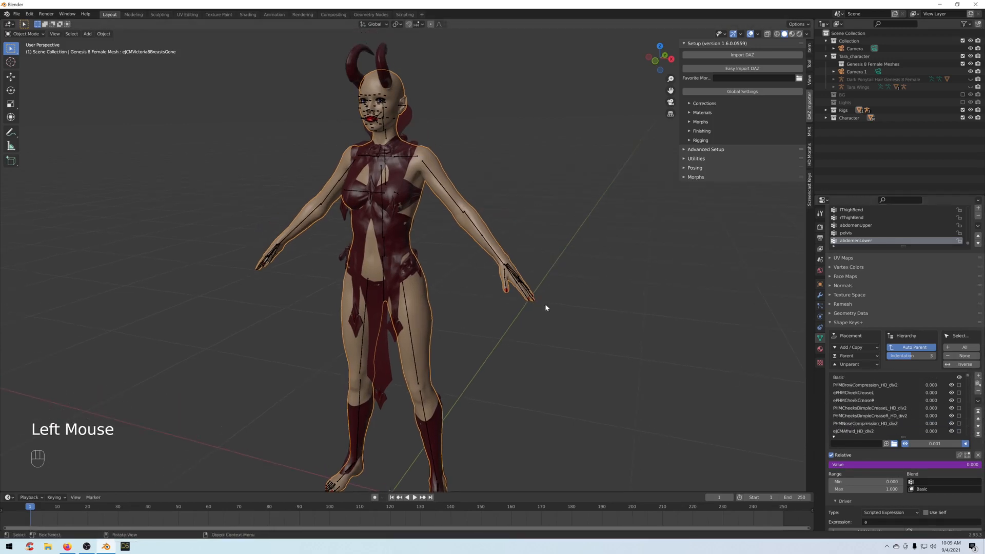
click(809, 153)
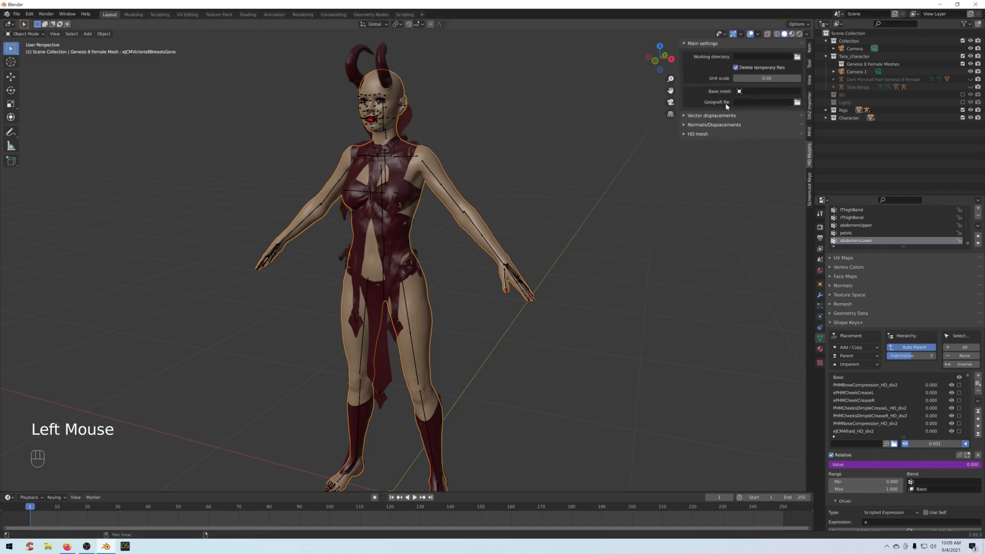
click(809, 106)
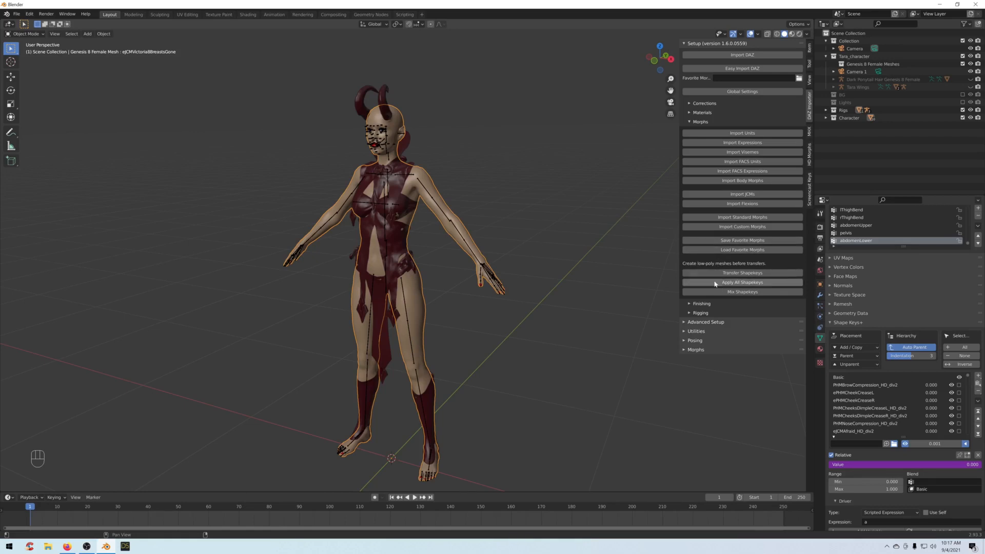
Test the Smile Full Face FACS expression at 1 on the character's face and reset it to 0.
scroll(576, 242, up, 1)
shift+middle_drag(577, 242, 559, 321)
scroll(569, 286, up, 2)
scroll(570, 290, up, 1)
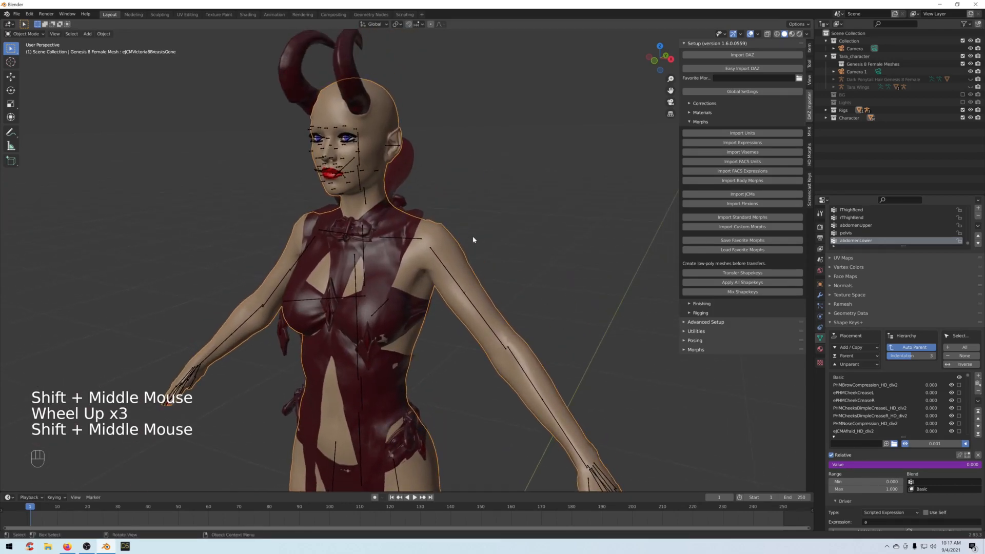
scroll(472, 241, up, 1)
scroll(469, 315, up, 1)
shift+middle_drag(472, 241, 485, 305)
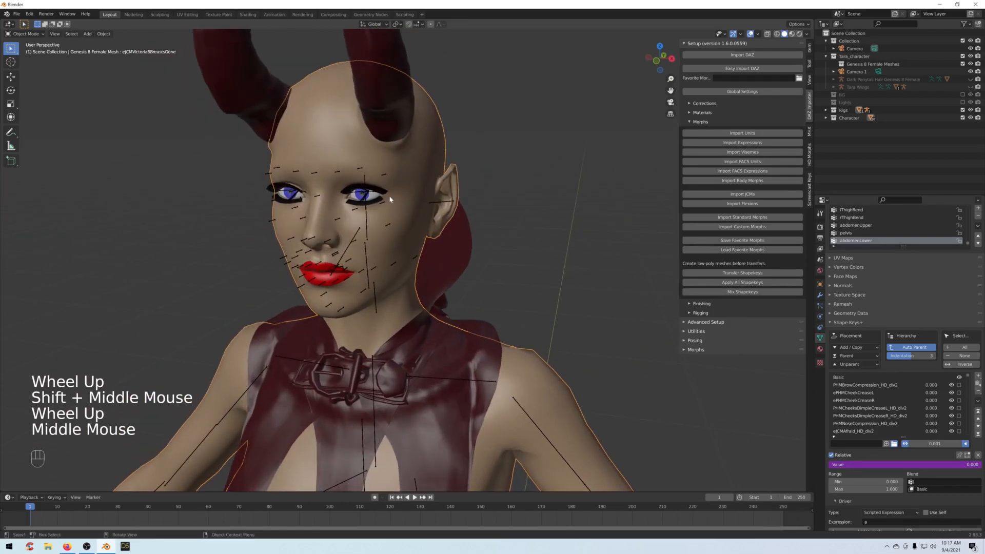
click(381, 203)
scroll(408, 218, up, 1)
shift+middle_drag(408, 218, 427, 241)
click(429, 231)
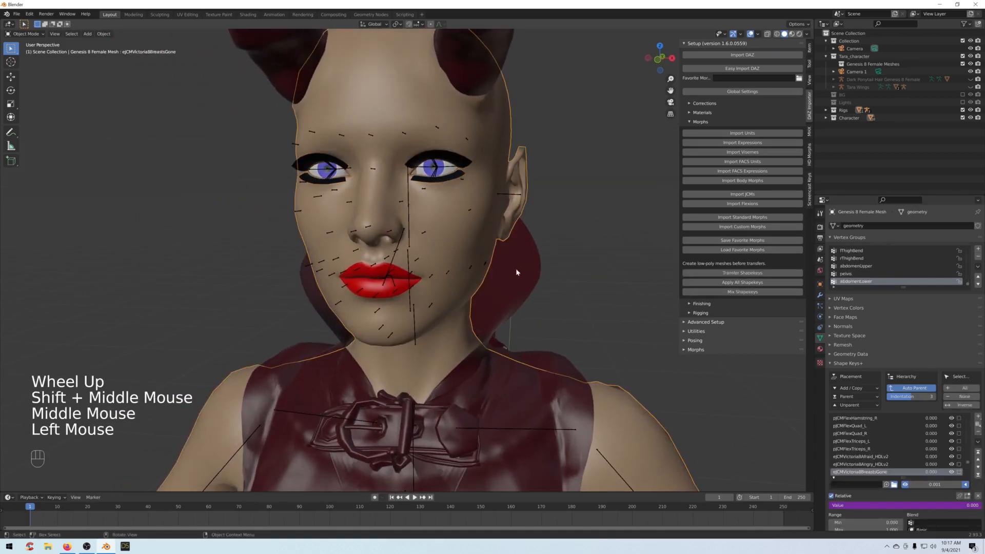
click(689, 350)
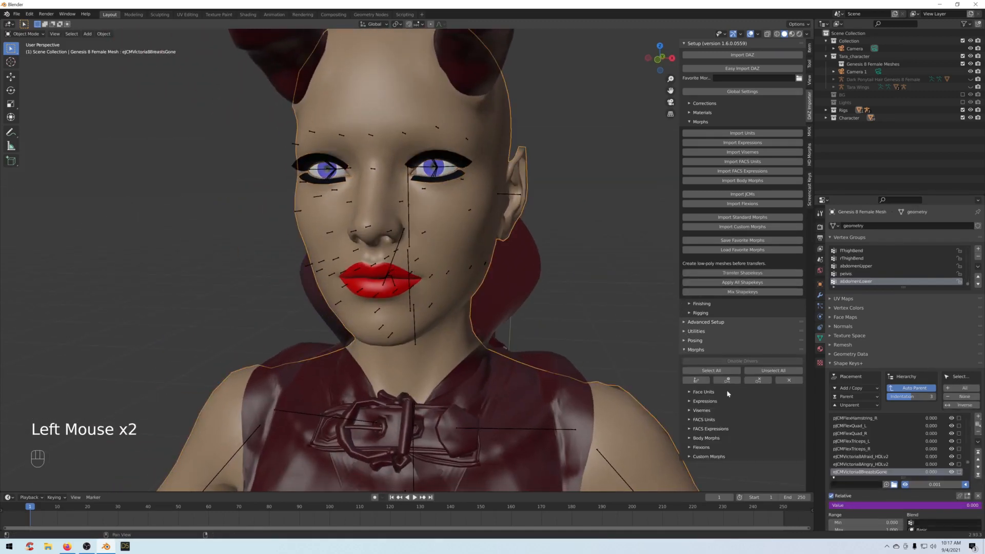
click(688, 429)
scroll(725, 428, down, 4)
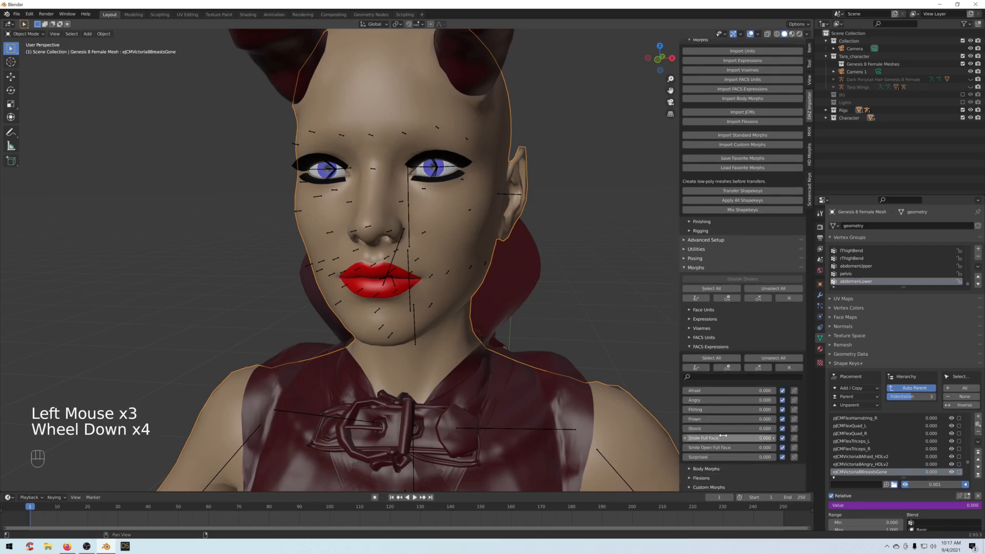
drag(722, 437, 749, 437)
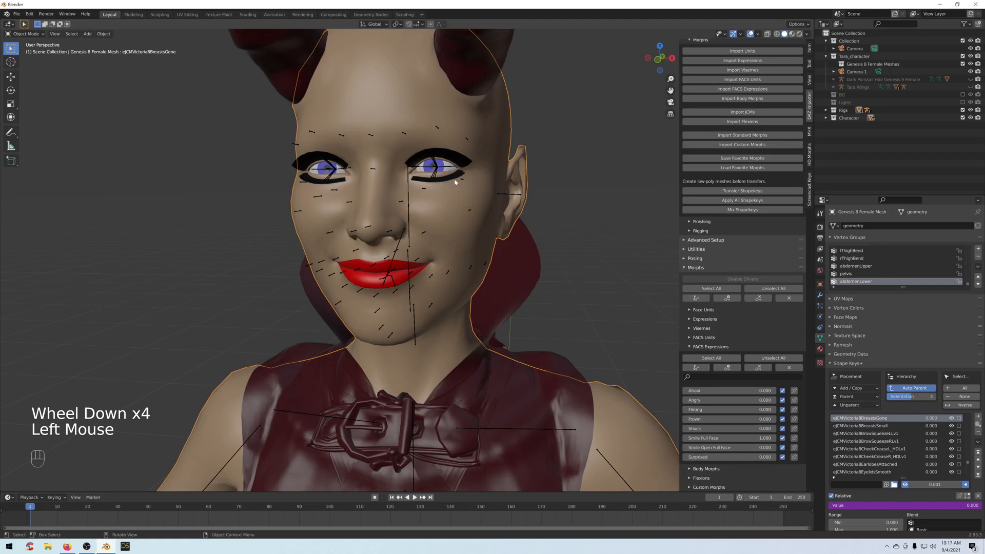
click(716, 439)
drag(716, 439, 687, 439)
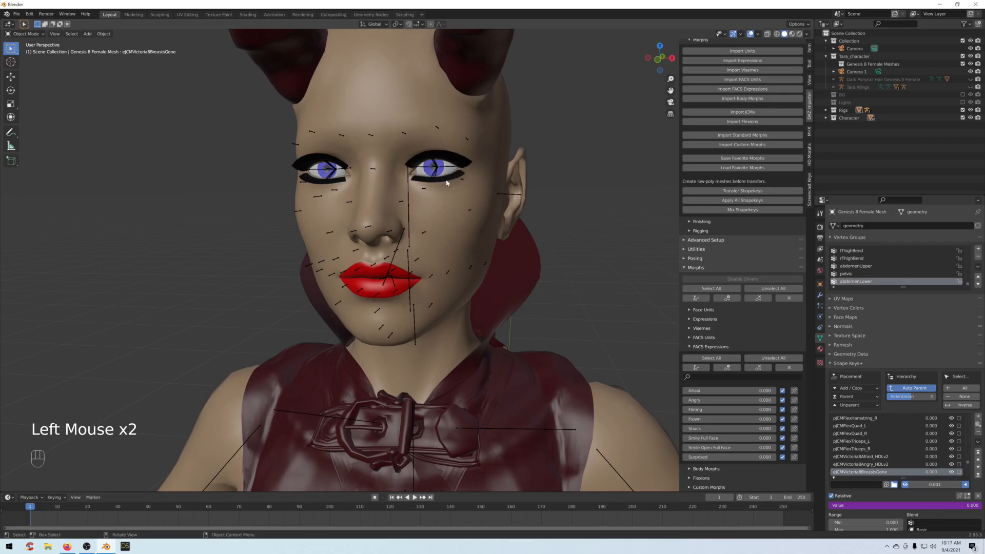
Transfer the shape keys from the Genesis 8 Female mesh to the Genesis 8 Female Eyelashes.
click(452, 205)
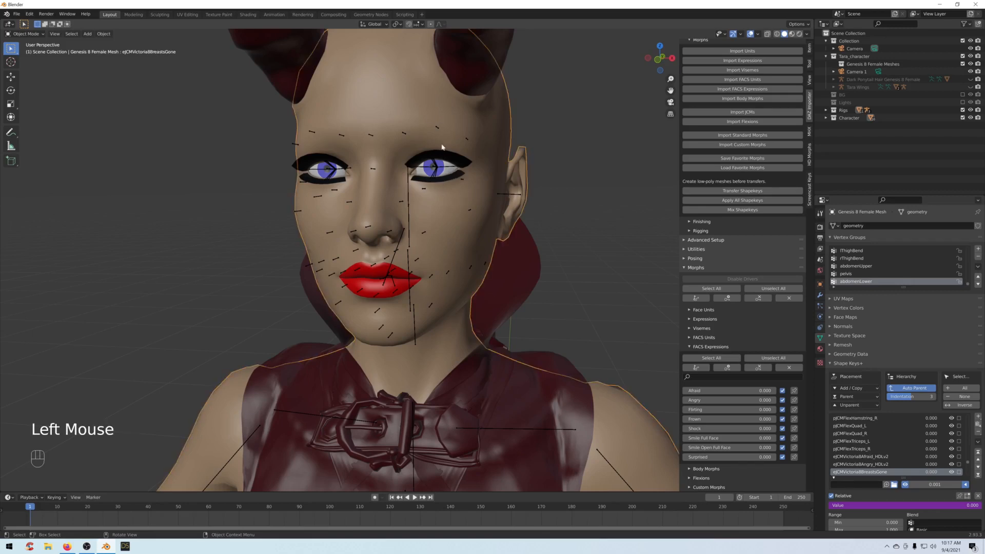
click(452, 182)
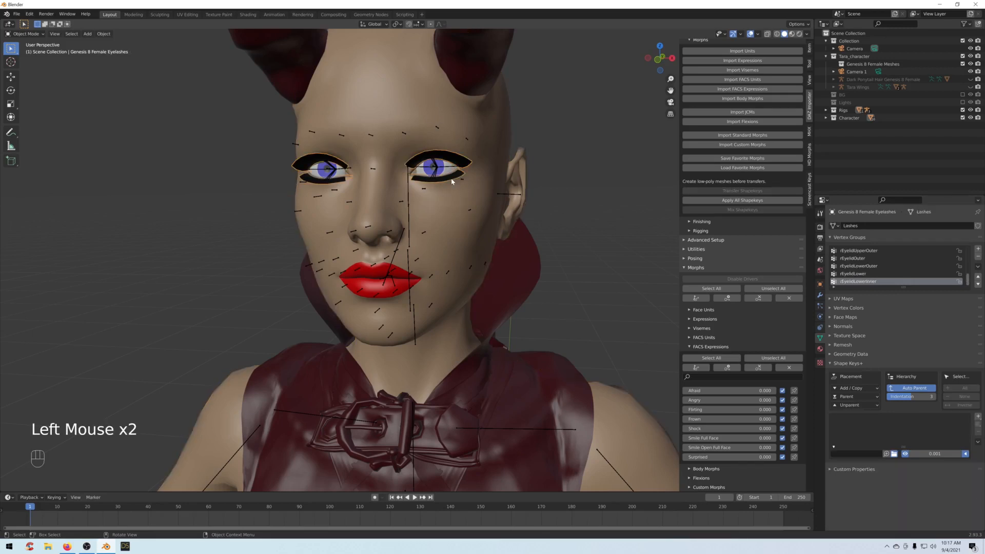
shift+click(464, 226)
click(577, 172)
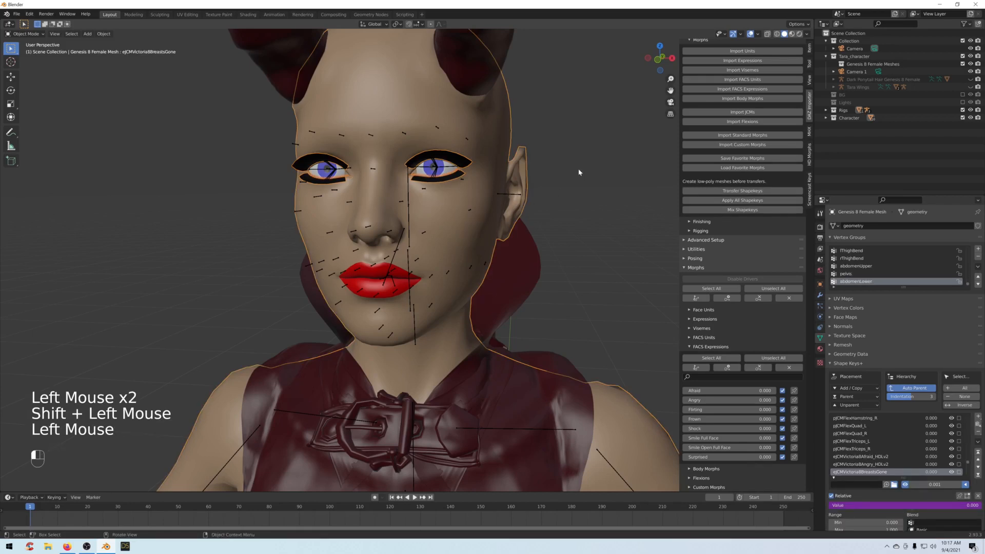
click(440, 180)
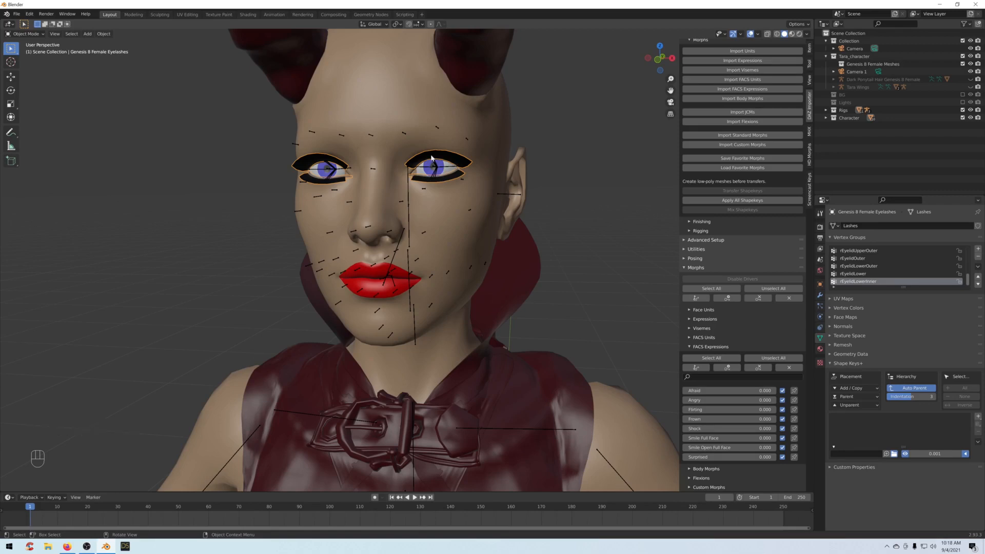
shift+click(497, 135)
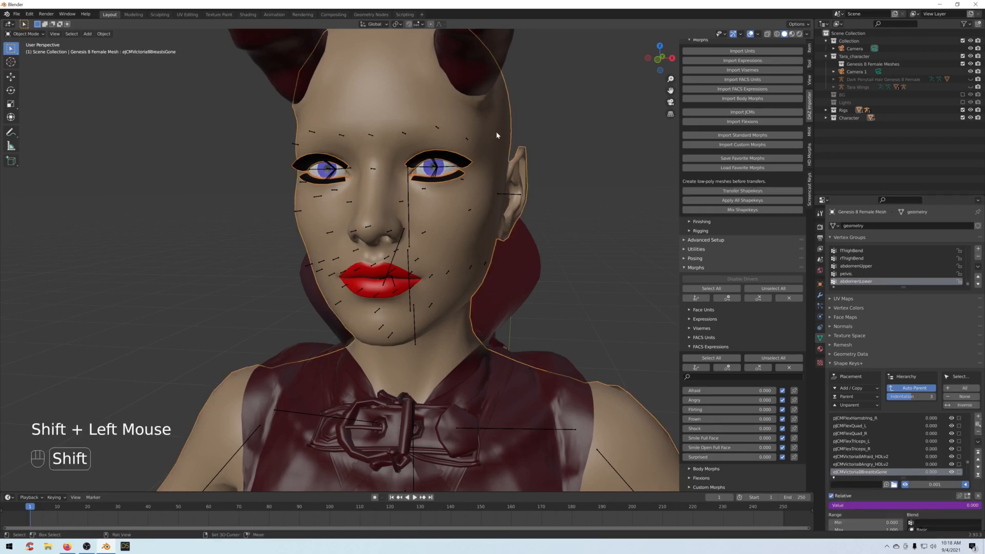
click(690, 350)
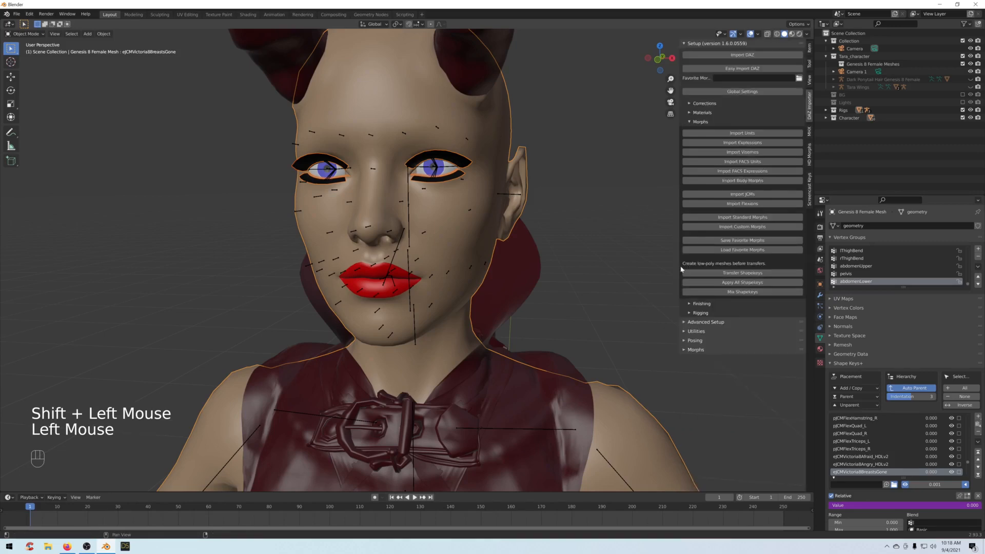
click(720, 274)
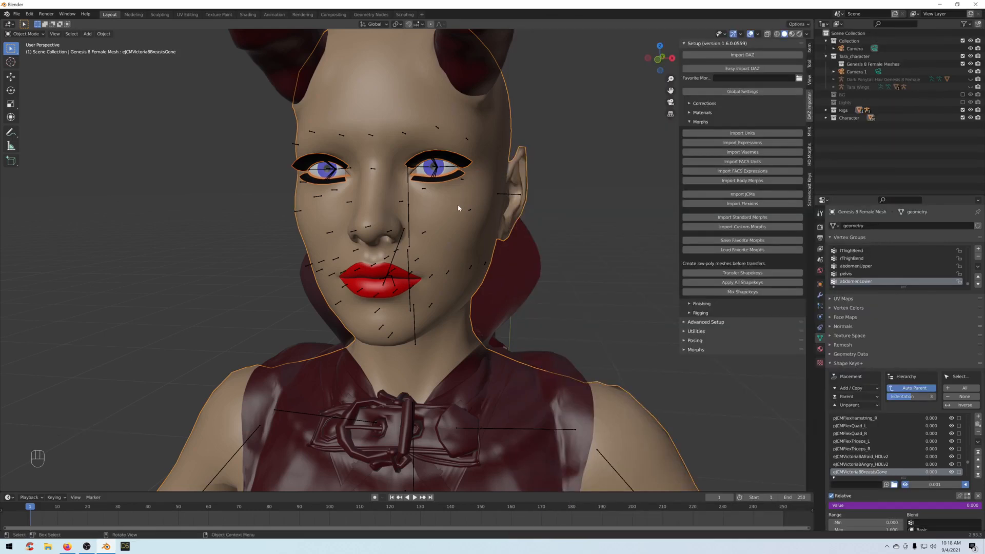
Test the Shock FACS expression at 1 on the face and eyelashes and reset it to 0.
click(457, 205)
click(455, 201)
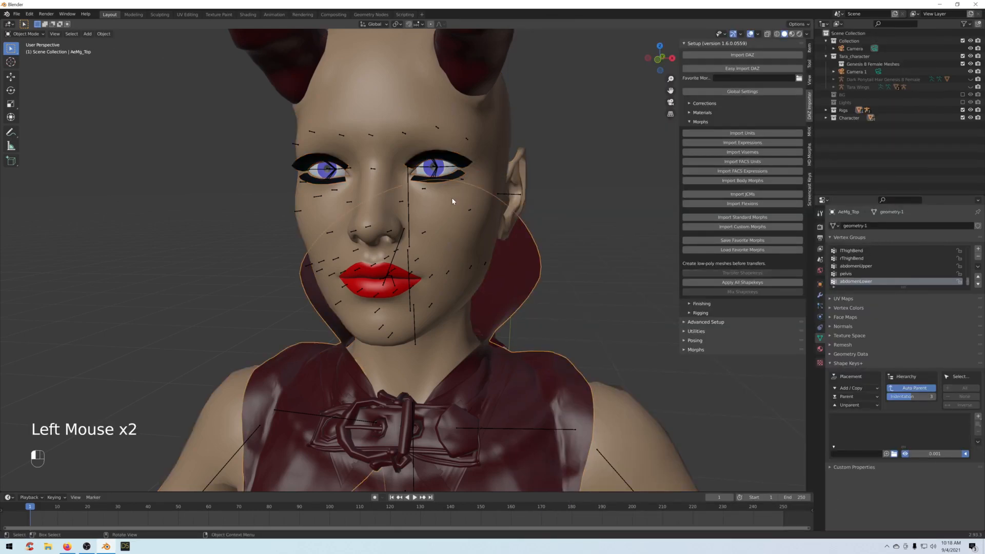
click(684, 351)
click(691, 428)
scroll(693, 433, down, 4)
click(719, 429)
text(1)
key(Return)
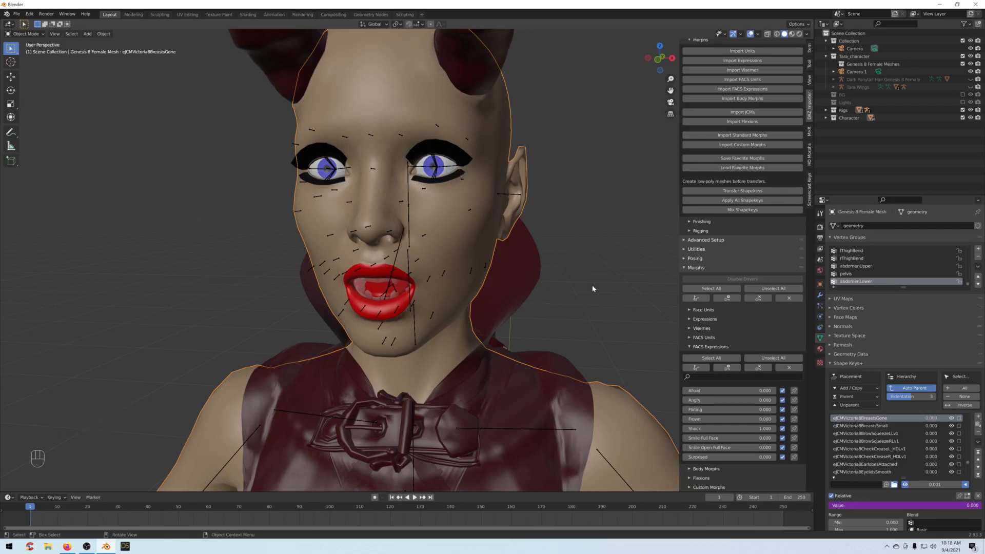
drag(730, 428, 684, 429)
Test the Flirting FACS expression at 1 and reset it to 0.
click(724, 410)
text(1)
key(Return)
click(724, 410)
text(0)
key(Return)
Test the Smile Open Full Face and Surprised FACS expressions at 1 each, resetting both to 0.
click(723, 447)
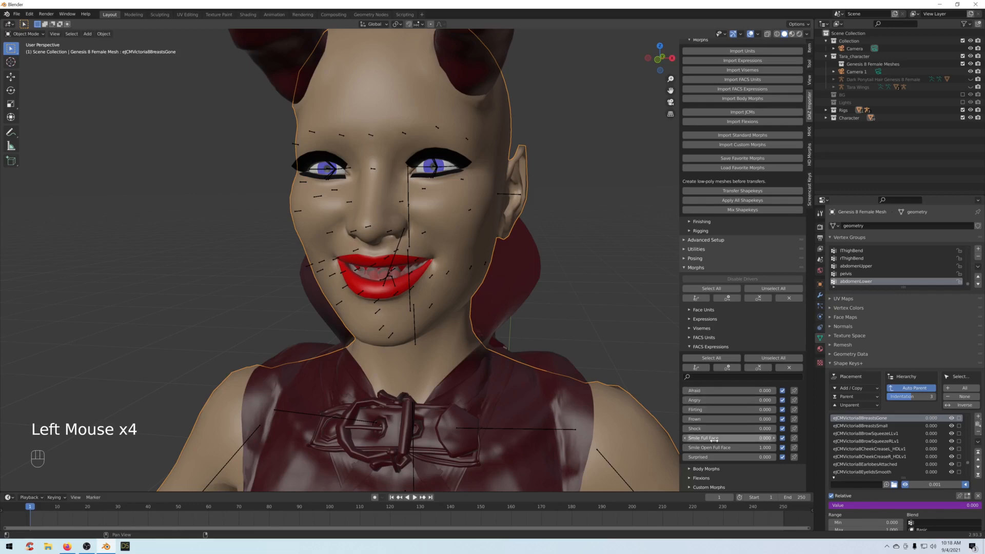
click(723, 447)
text(0)
key(Return)
click(716, 457)
text(1)
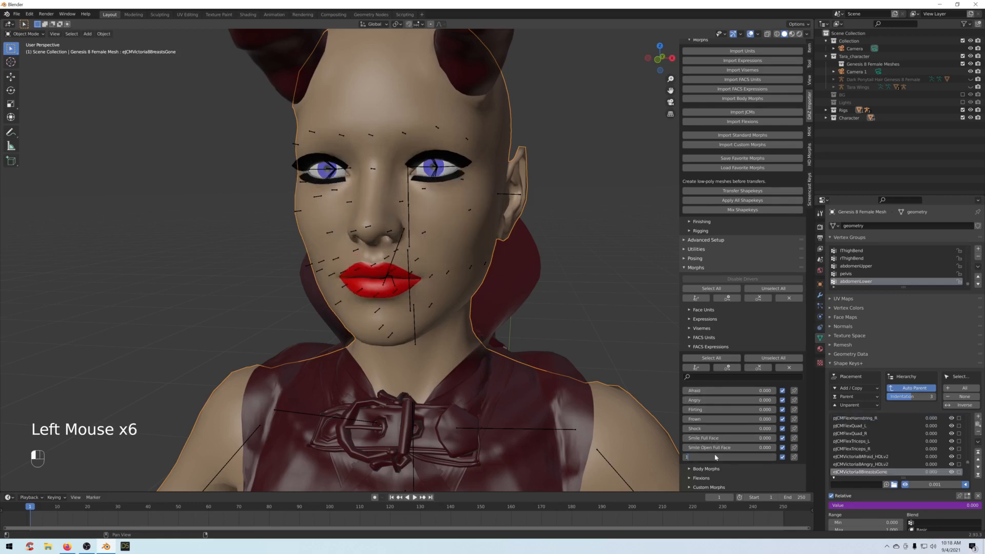
key(Return)
click(716, 456)
drag(716, 456, 683, 457)
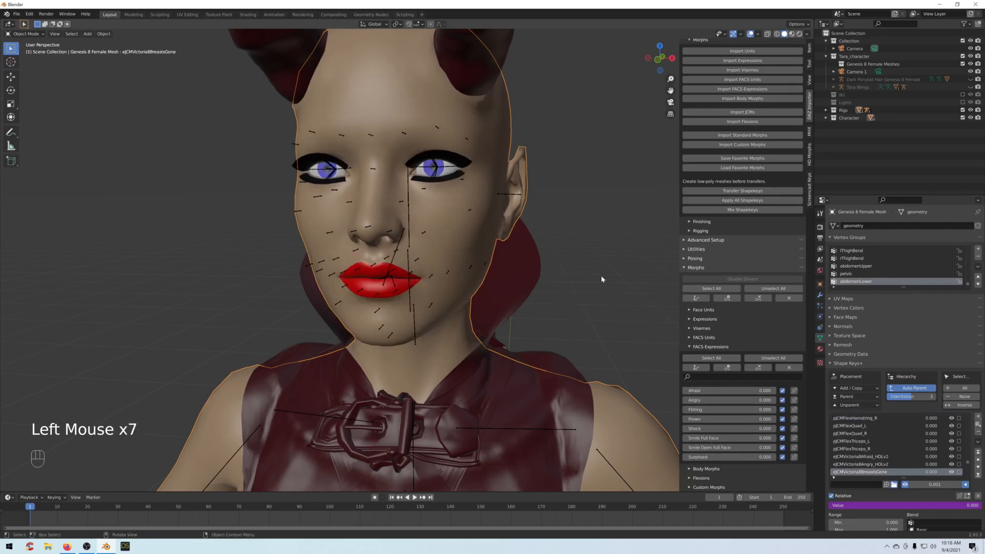
Select the AeMg_Top garment and examine how the outfit sits on the character from several angles.
scroll(598, 277, down, 3)
middle_drag(550, 282, 540, 208)
scroll(497, 292, up, 1)
click(410, 214)
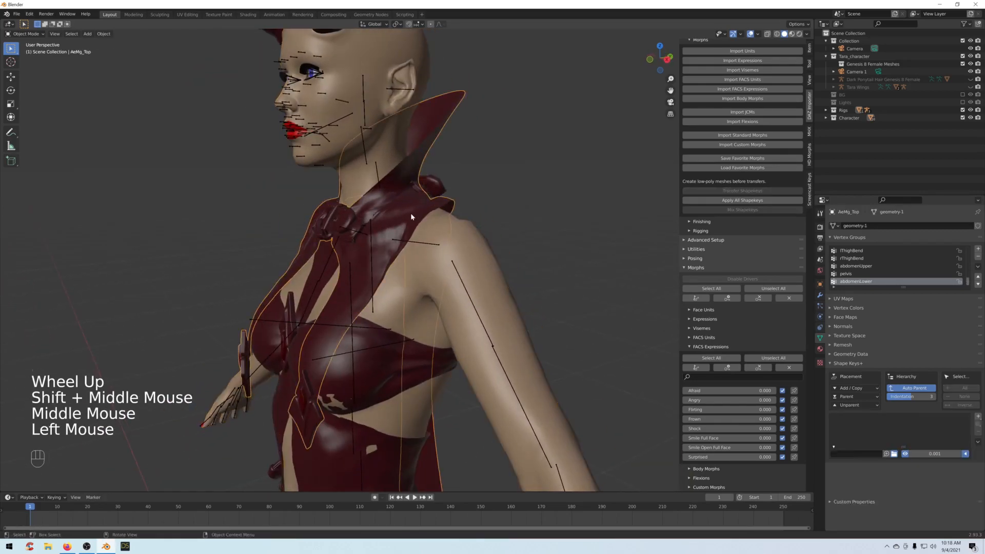
scroll(410, 213, down, 2)
middle_drag(410, 213, 460, 293)
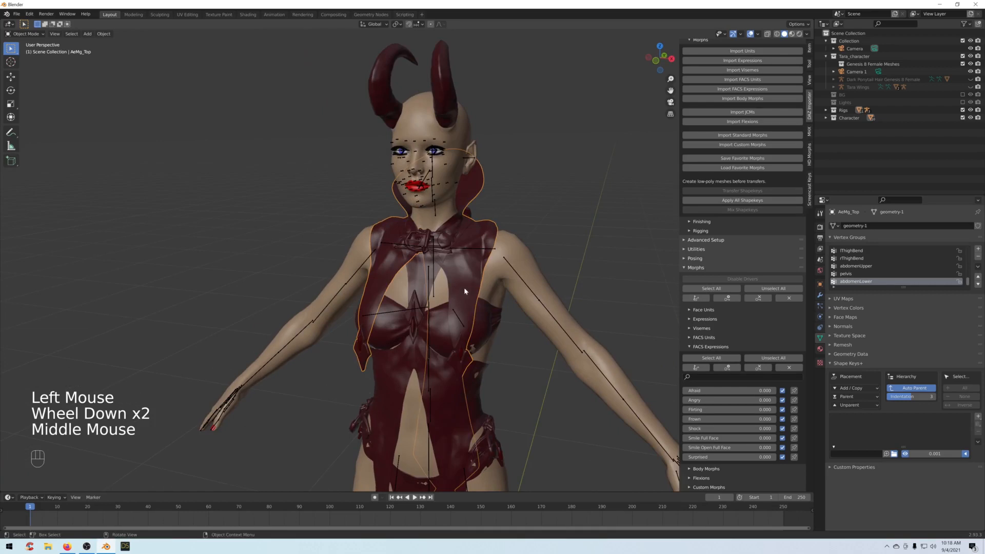
scroll(506, 273, down, 2)
middle_drag(521, 272, 536, 214)
scroll(468, 282, up, 2)
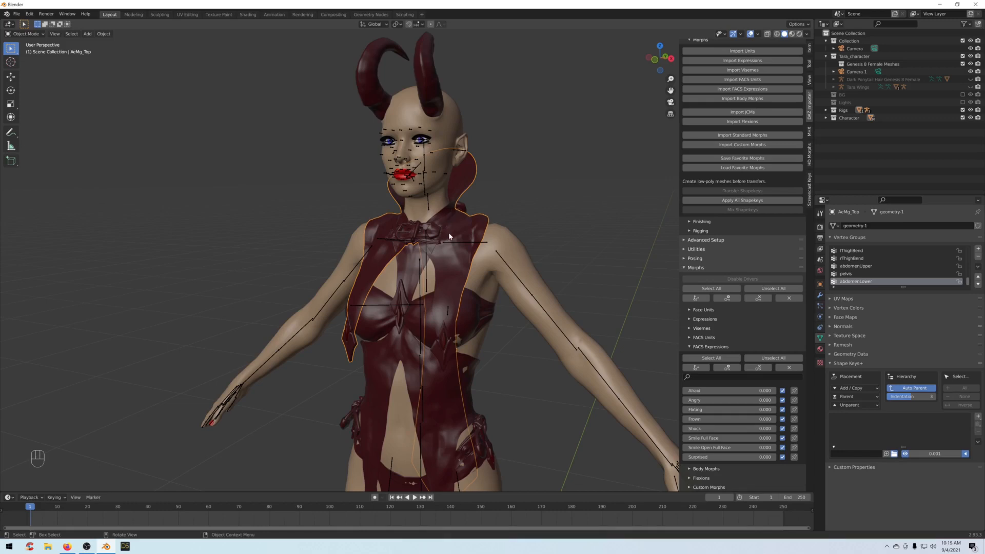
scroll(449, 235, down, 1)
middle_drag(449, 236, 449, 254)
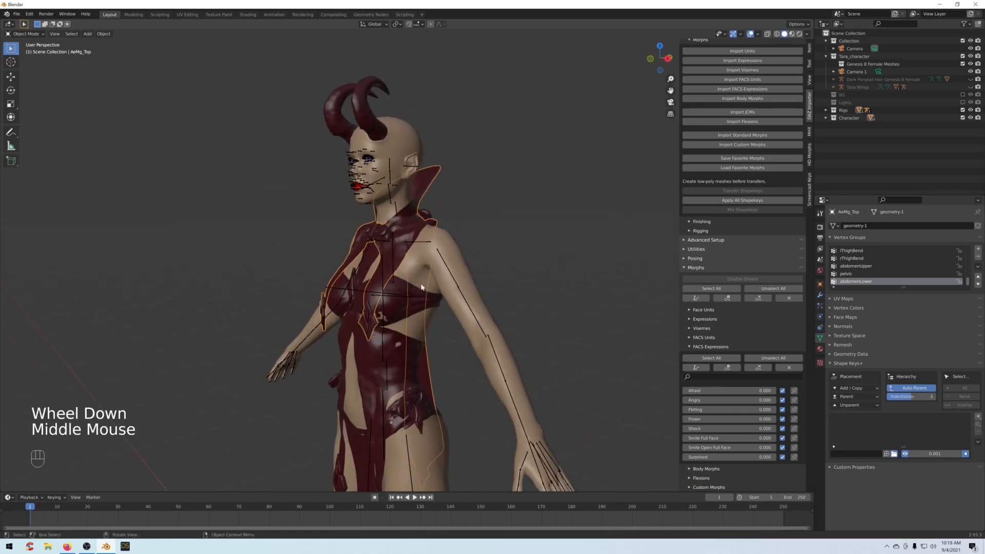
Transfer the shape keys from the Genesis 8 Female Mesh to the AeMg_Bra garment.
click(421, 298)
shift+click(447, 251)
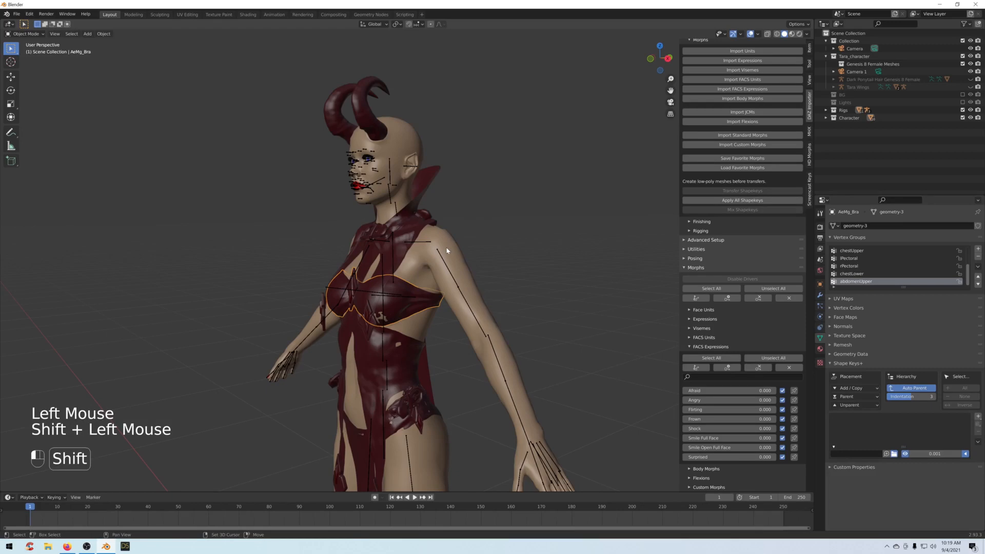
click(690, 267)
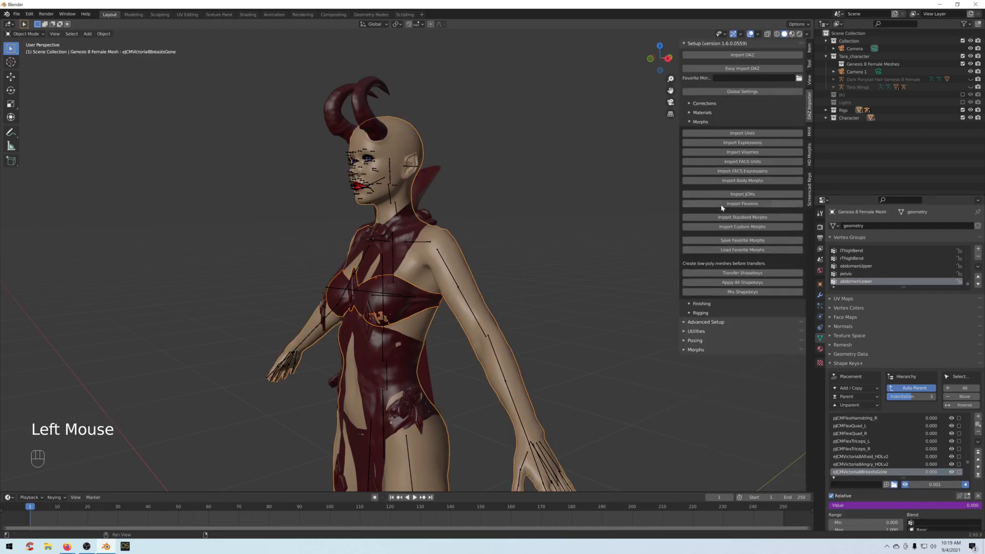
click(720, 273)
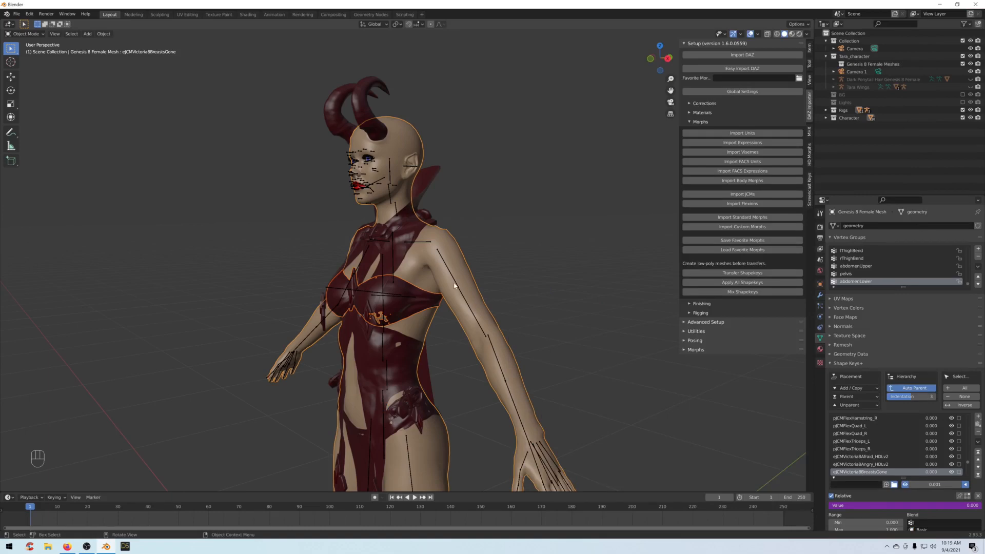
Check the transferred shape keys on the AeMg_Top and AeMg_Loin garments.
click(425, 239)
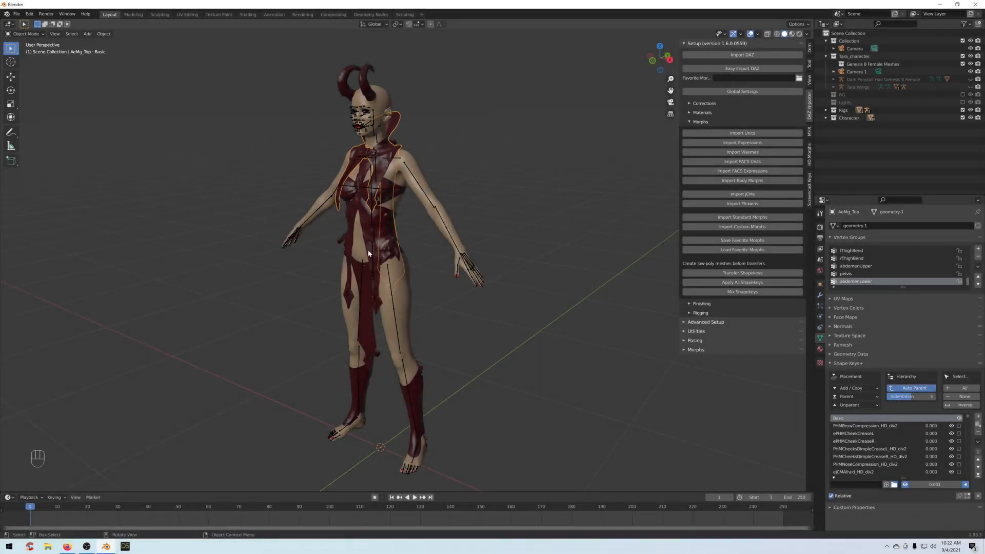
click(360, 369)
click(363, 317)
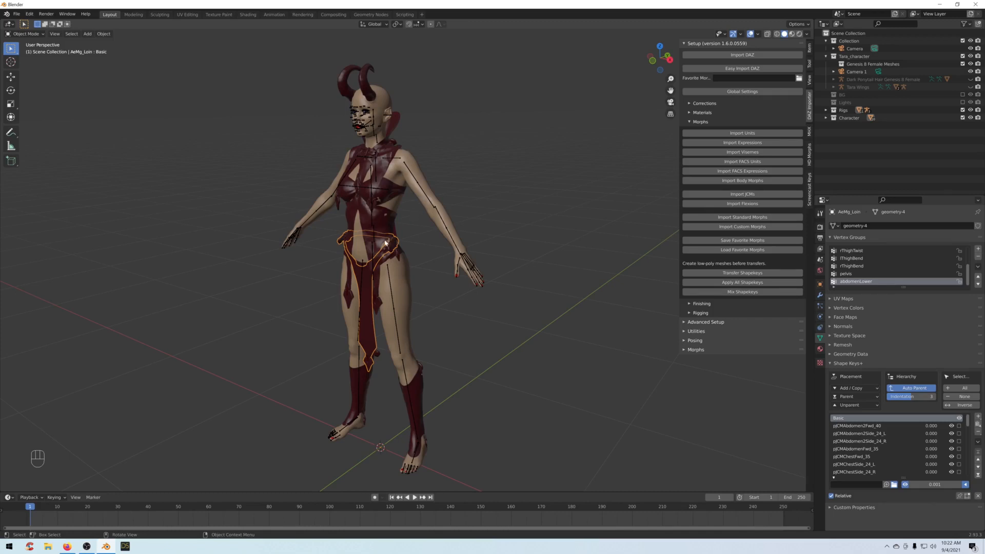
scroll(511, 262, up, 2)
shift+middle_drag(512, 264, 531, 266)
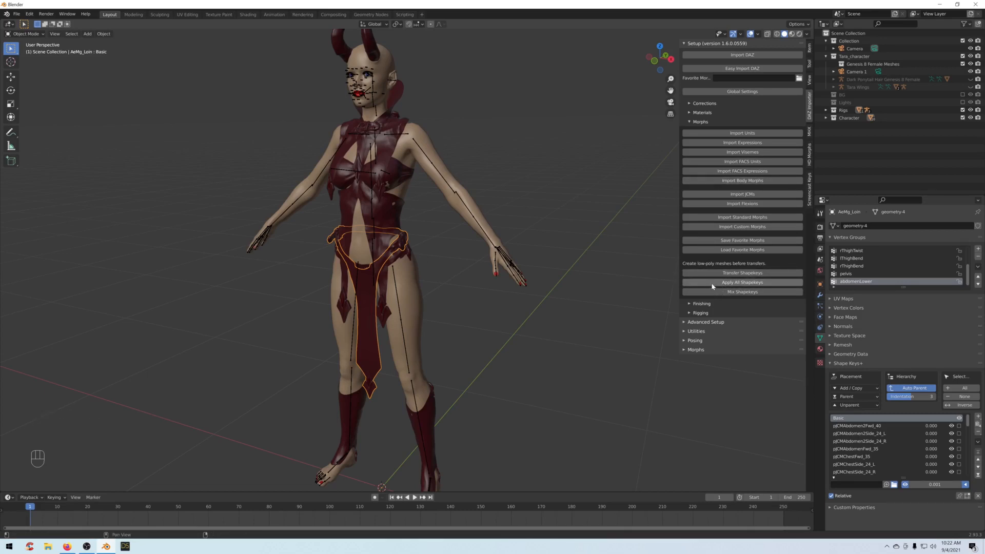
Expand the importer's Finishing and Rigging sections and select the Genesis 8 Female rig to review its available tools.
click(690, 123)
click(690, 132)
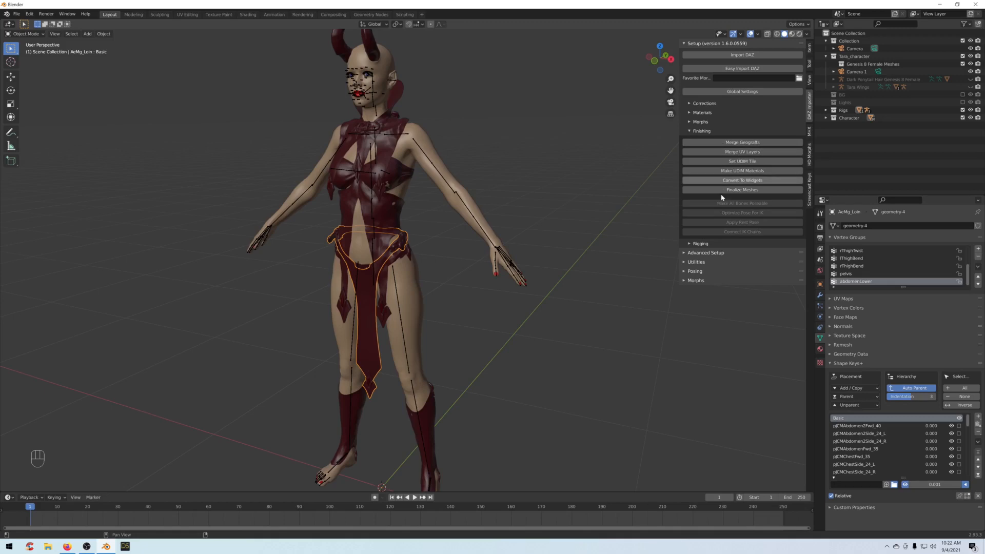
click(697, 243)
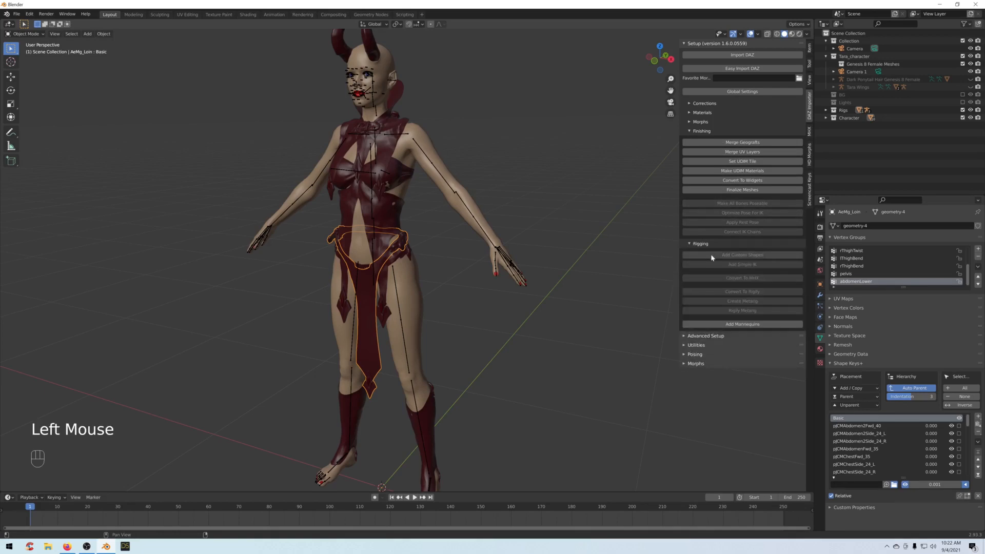
double_click(479, 227)
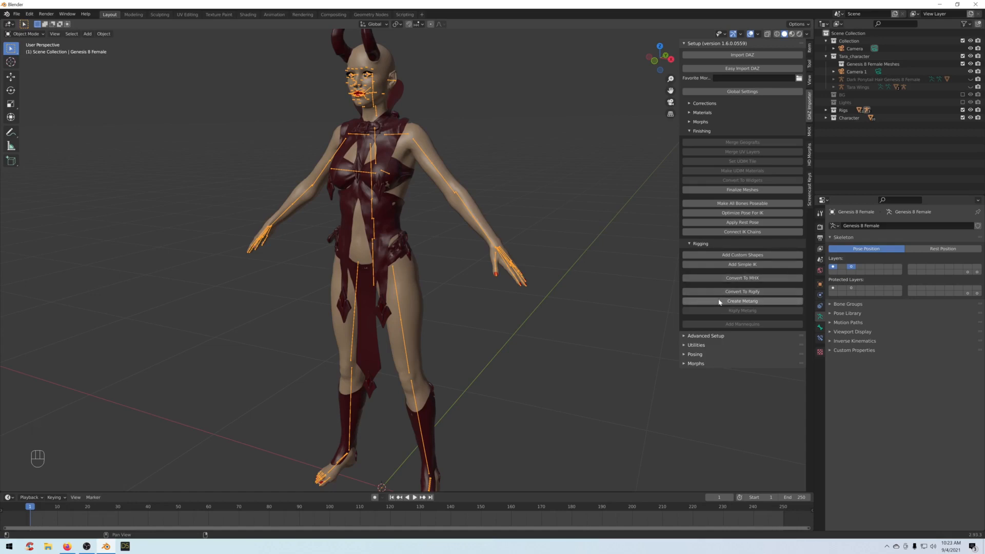
shift+middle_drag(534, 214, 541, 246)
scroll(590, 220, up, 2)
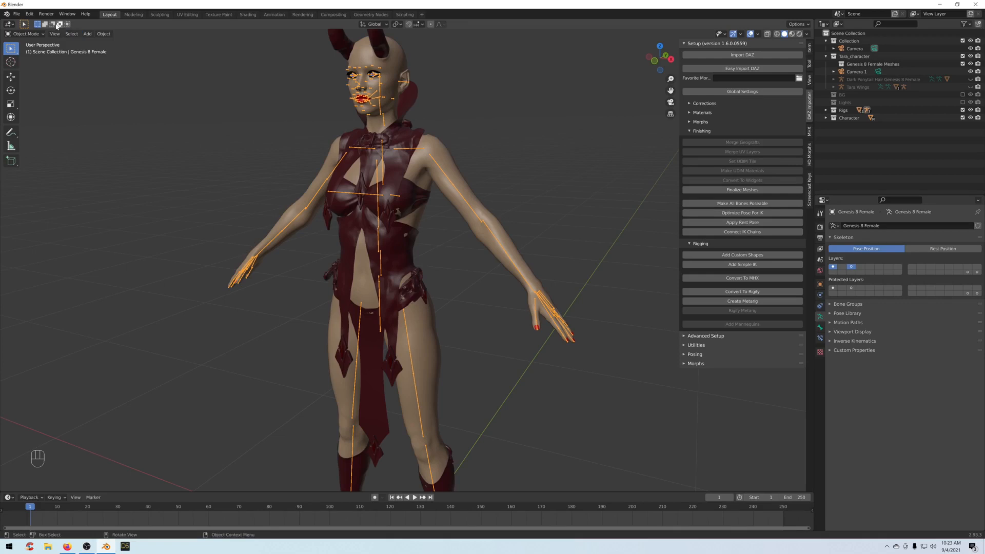
Save the scene to the Desktop as Tara010.blend, overwriting the existing file.
click(17, 14)
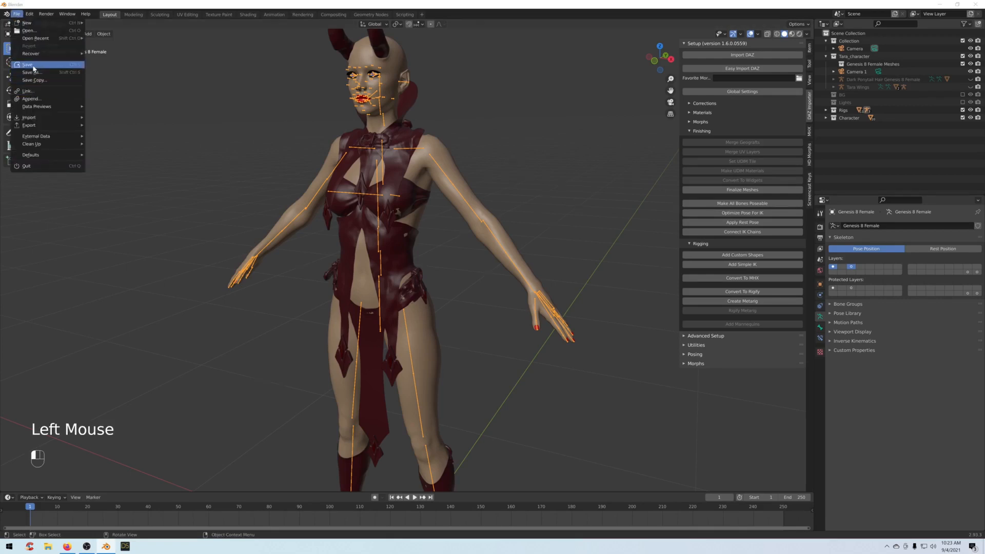
click(27, 65)
click(214, 230)
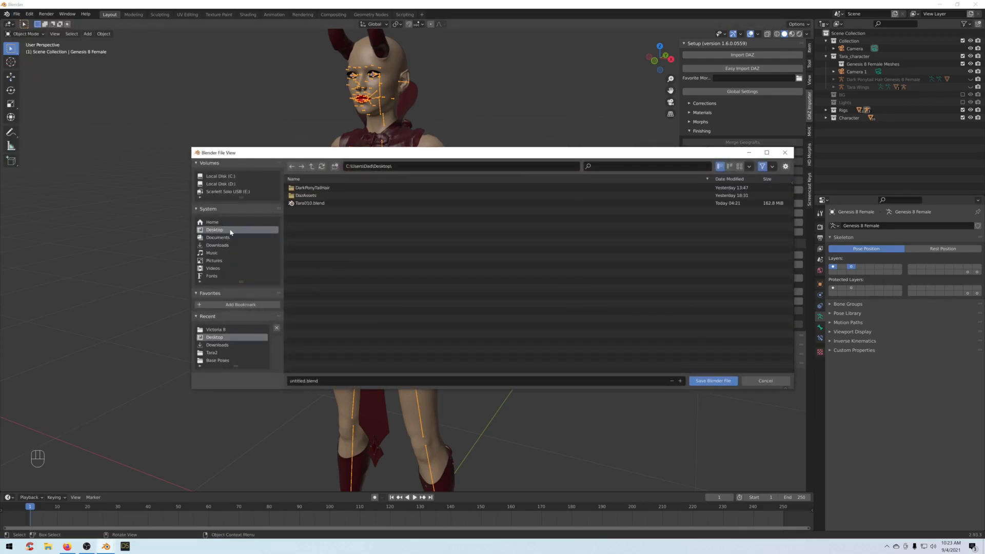
click(313, 203)
click(708, 382)
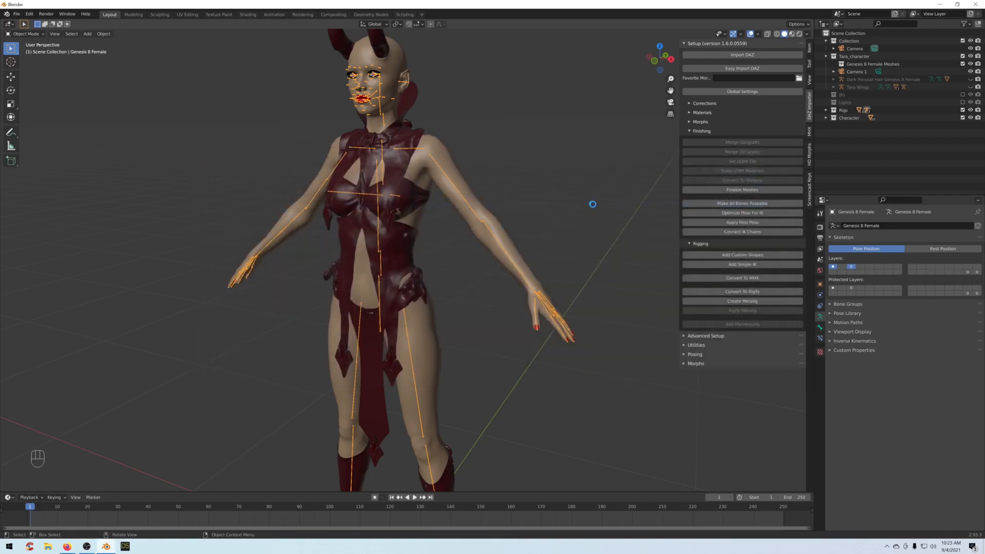
Examine the Finishing and Rigging tools of the DAZ Importer and the HD Morphs settings.
click(690, 132)
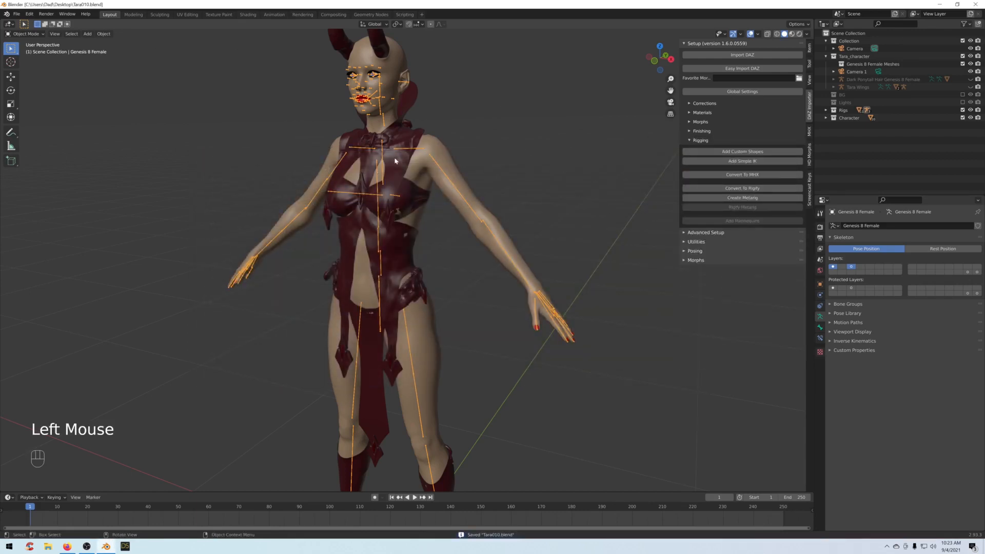
click(690, 140)
click(690, 140)
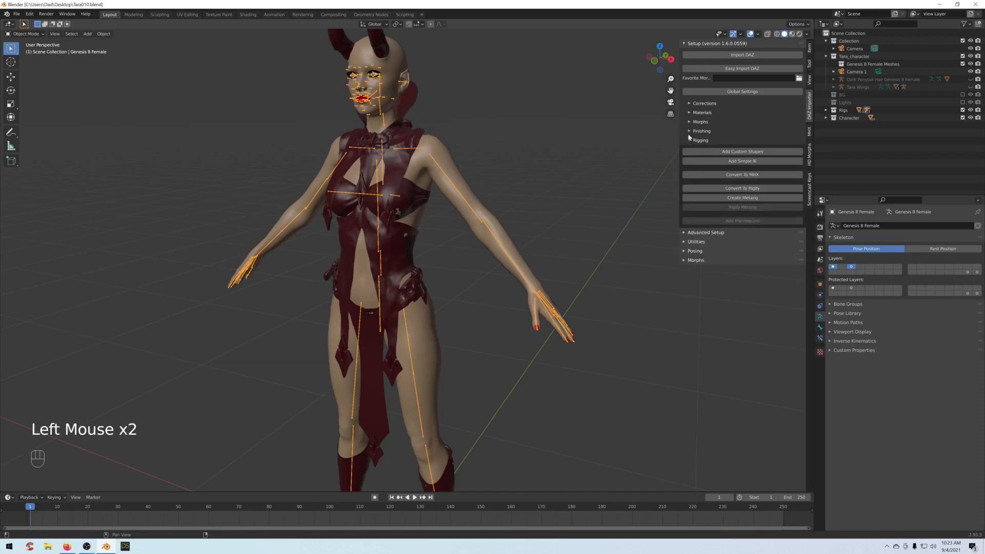
click(690, 132)
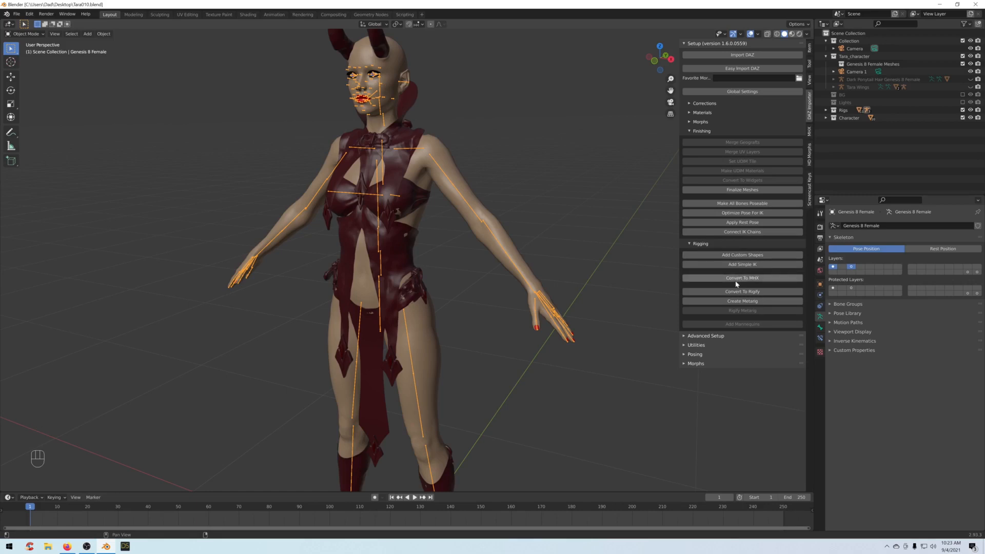
click(697, 132)
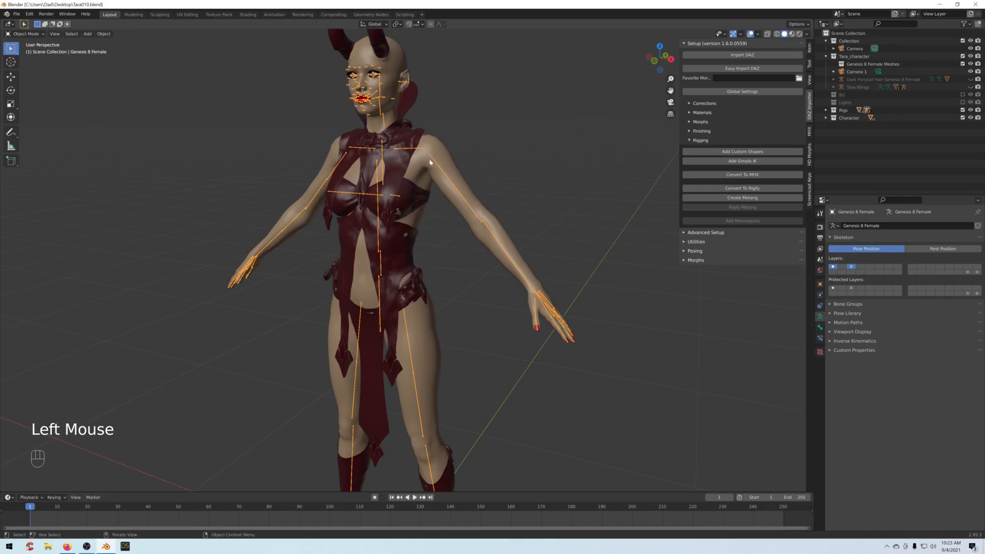
click(689, 141)
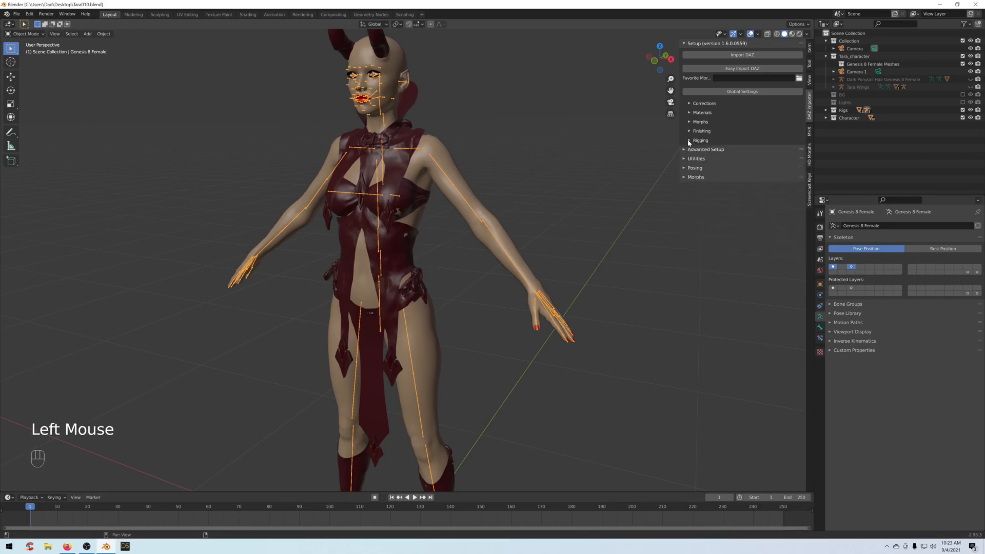
click(810, 154)
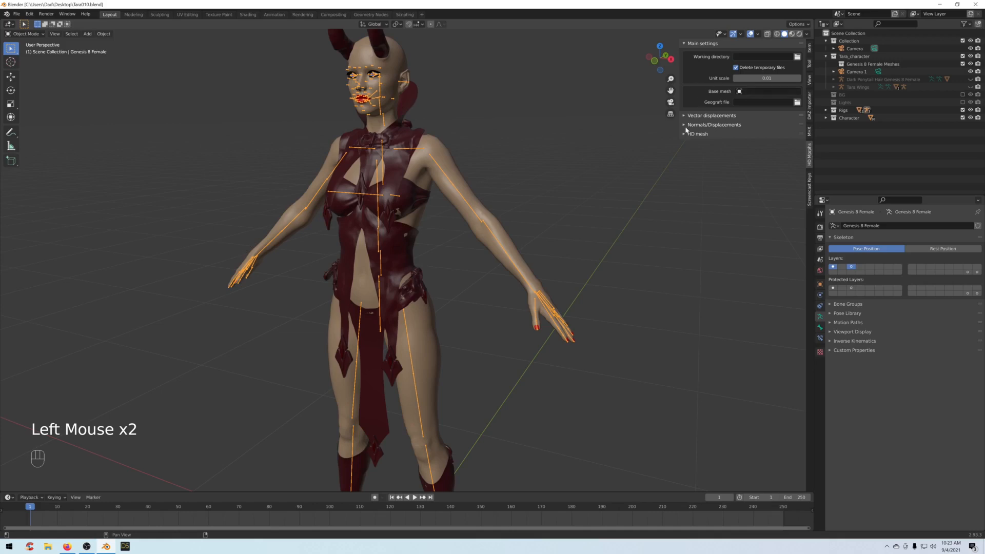
click(810, 114)
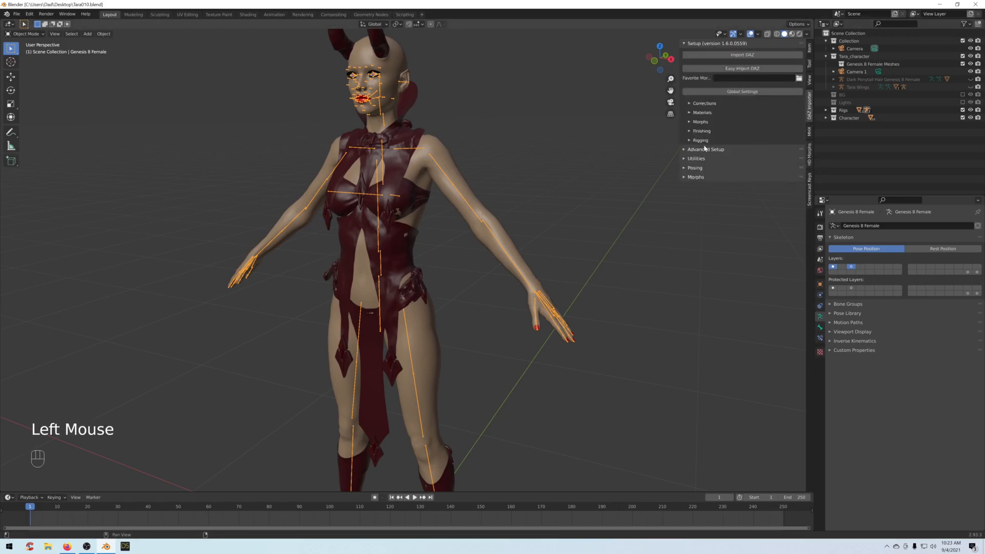
click(691, 131)
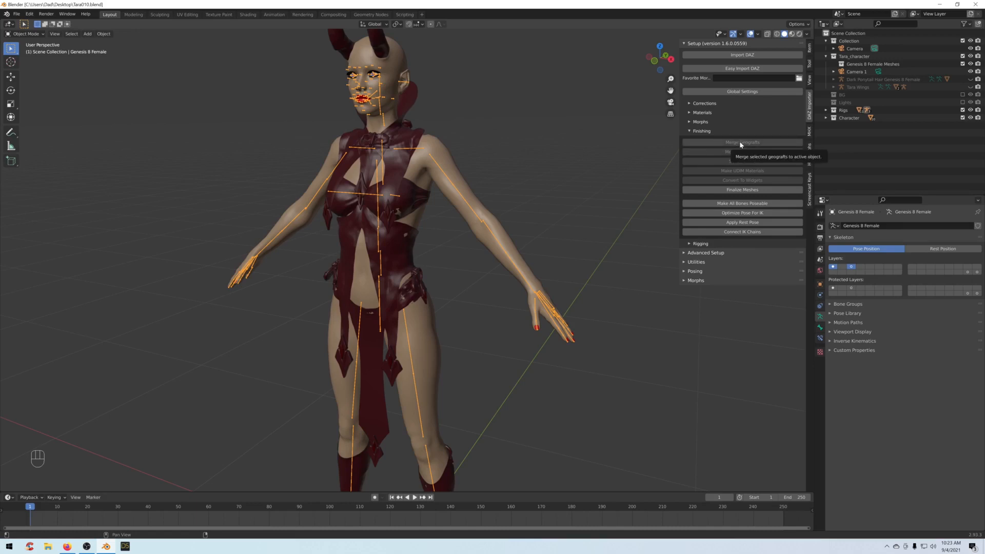
Enter Edit Mode on the Genesis 8 Female Mesh and enable the Statistics overlay to show its geometry counts.
middle_drag(536, 169, 538, 204)
scroll(536, 171, up, 2)
scroll(444, 192, down, 2)
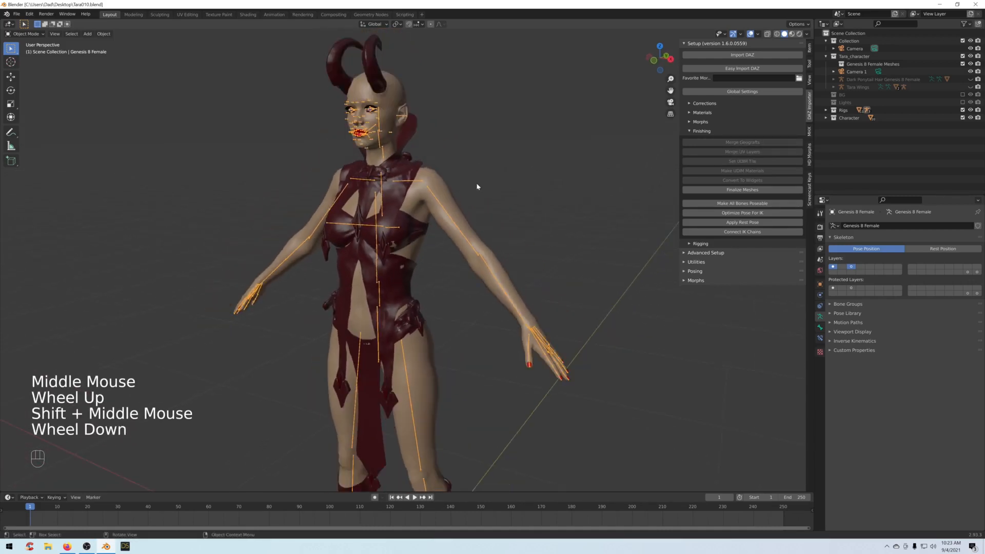
click(441, 192)
middle_drag(463, 175, 475, 176)
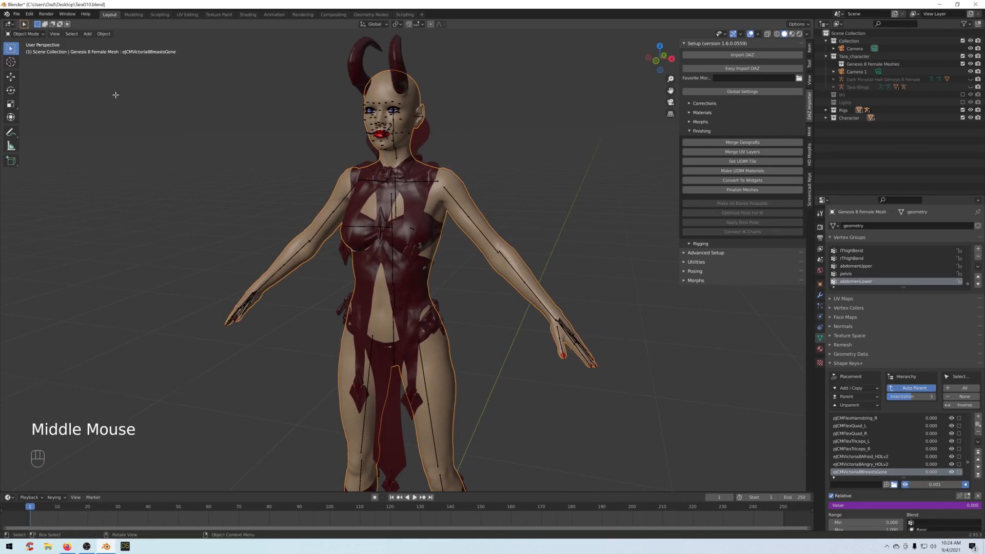
key(Tab)
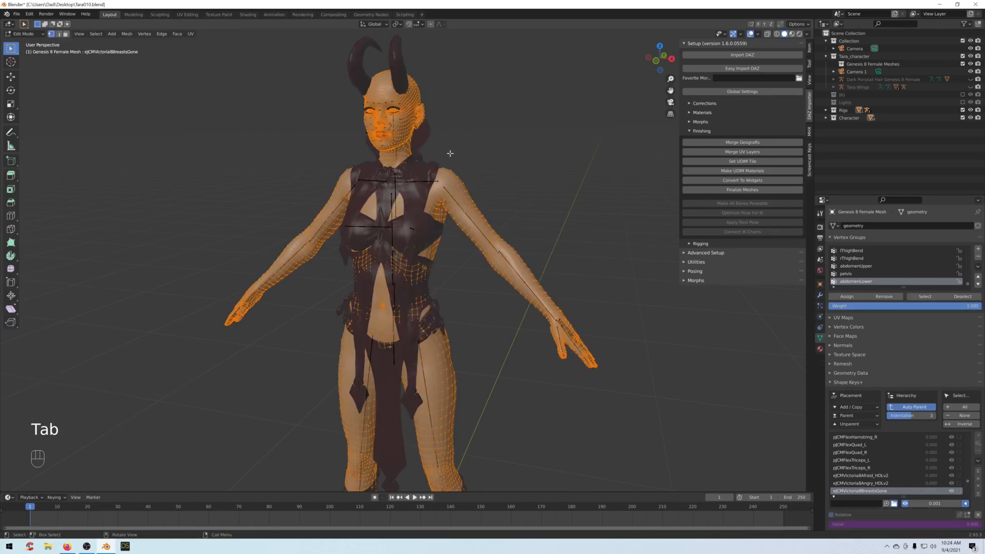
click(757, 34)
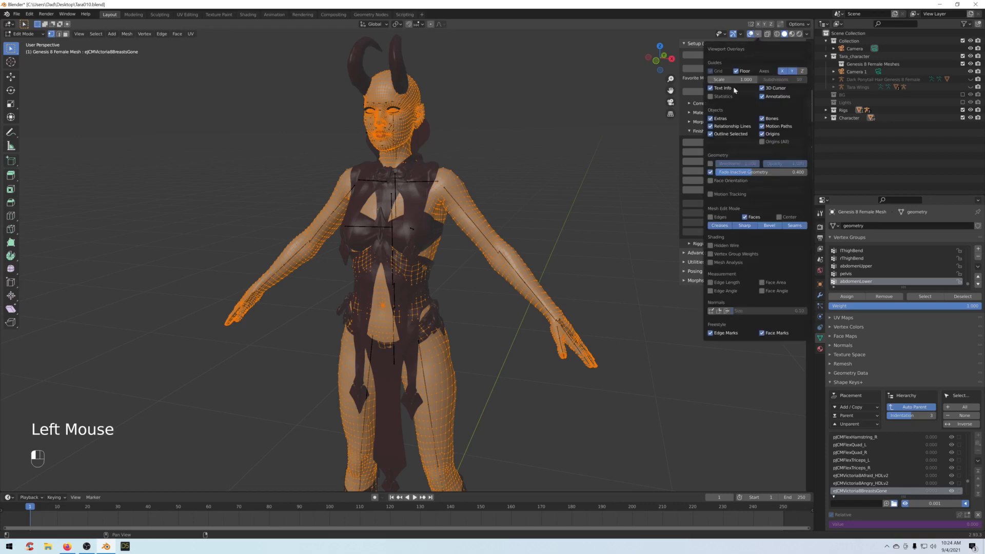
click(724, 97)
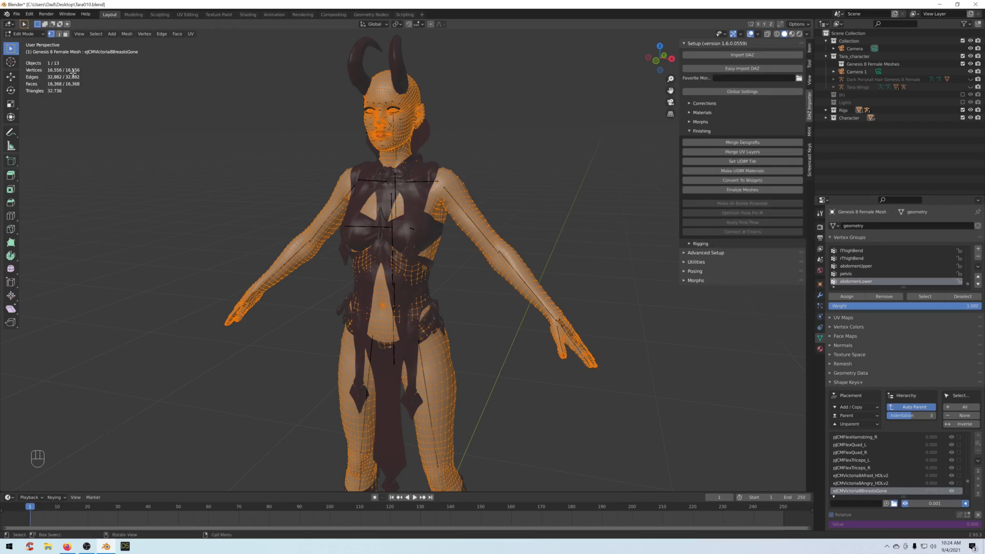
scroll(407, 150, up, 1)
shift+middle_drag(407, 151, 530, 180)
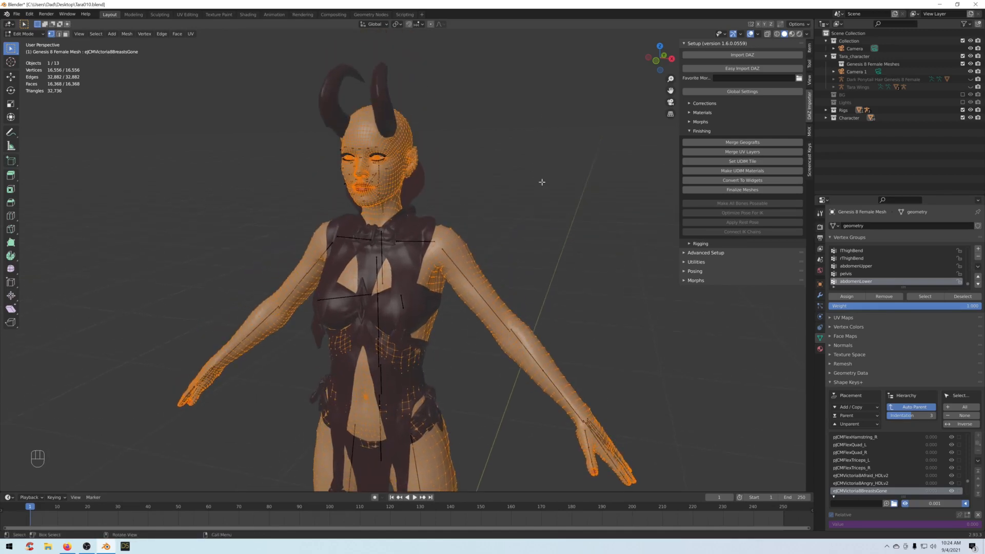
middle_drag(507, 187, 382, 166)
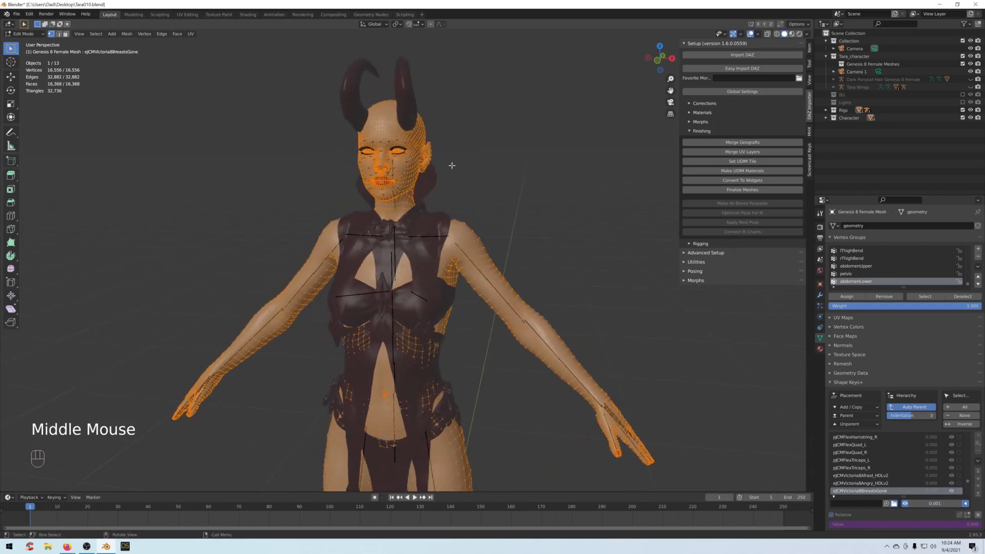
middle_drag(505, 158, 438, 156)
scroll(439, 157, up, 1)
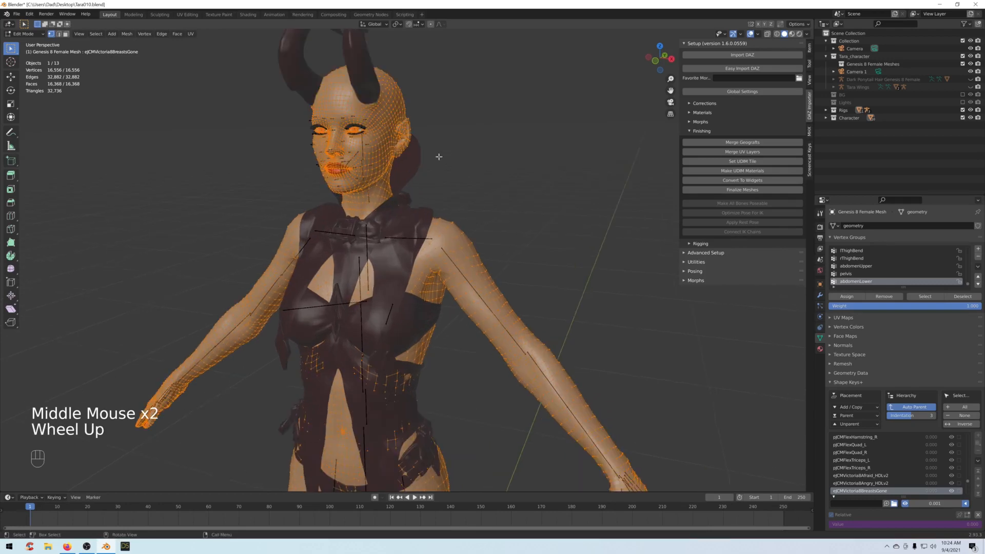
scroll(502, 200, down, 1)
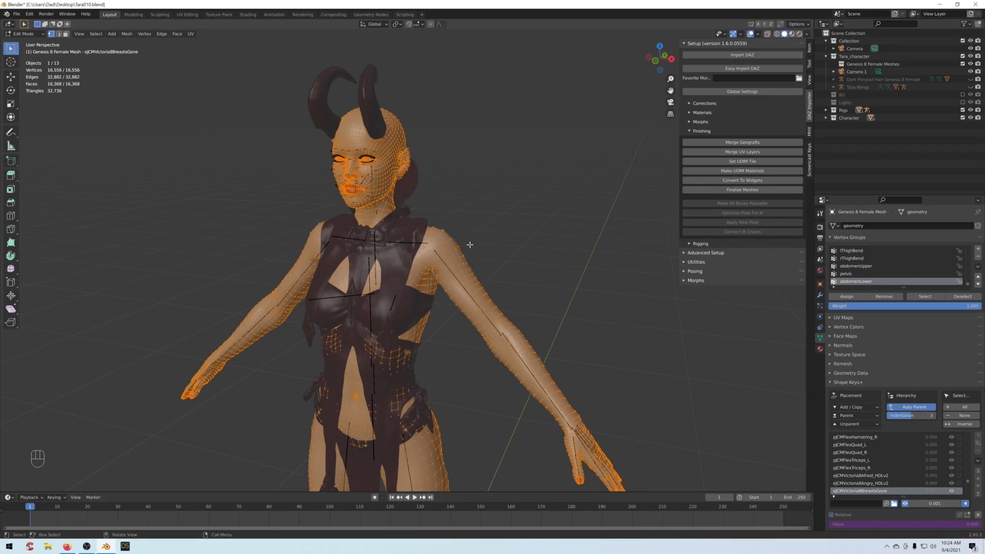
Collapse the Finishing section and expand the Morphs section of the importer setup to review its options.
click(691, 131)
click(692, 121)
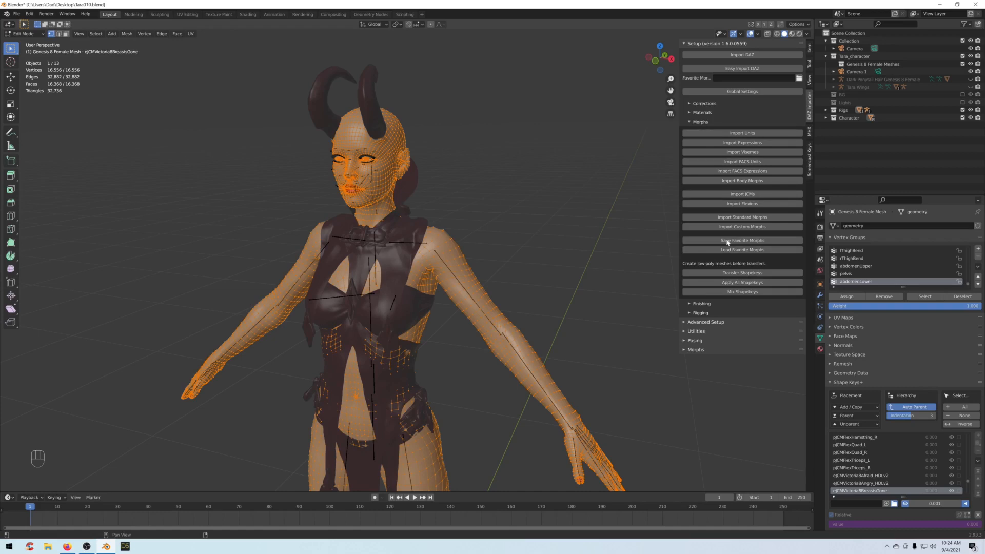
Collapse the Morphs section of the importer setup and expand the Finishing section to review its tools.
click(701, 121)
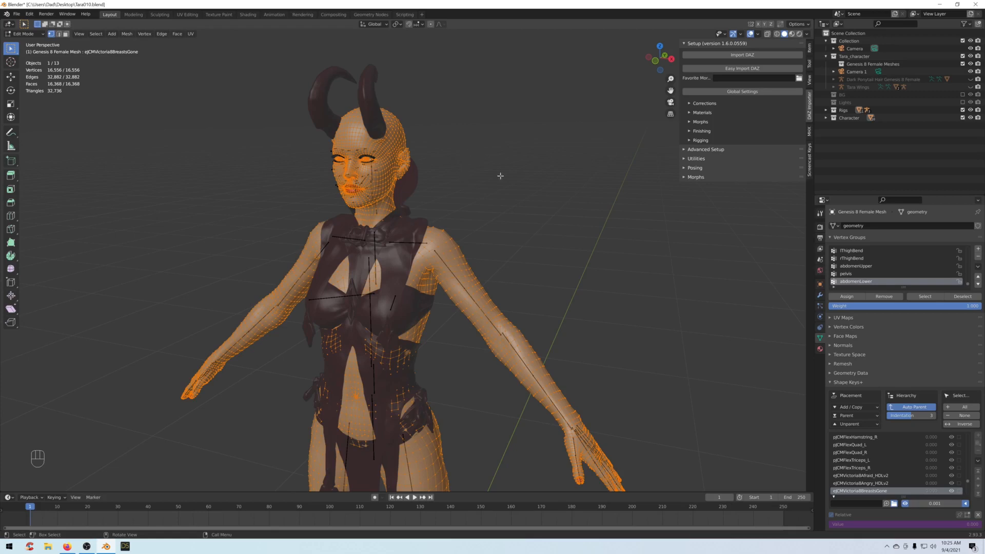
scroll(513, 189, up, 1)
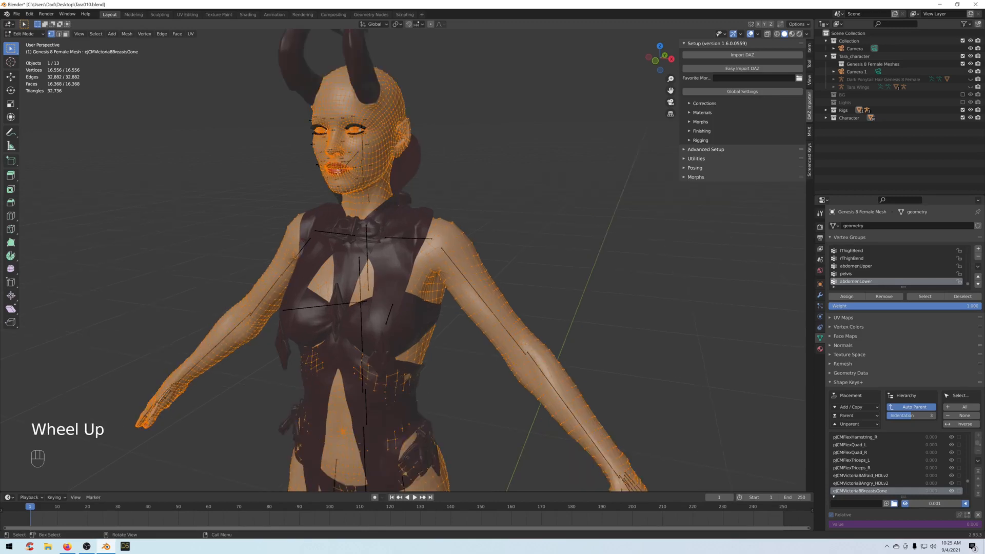
scroll(517, 169, down, 1)
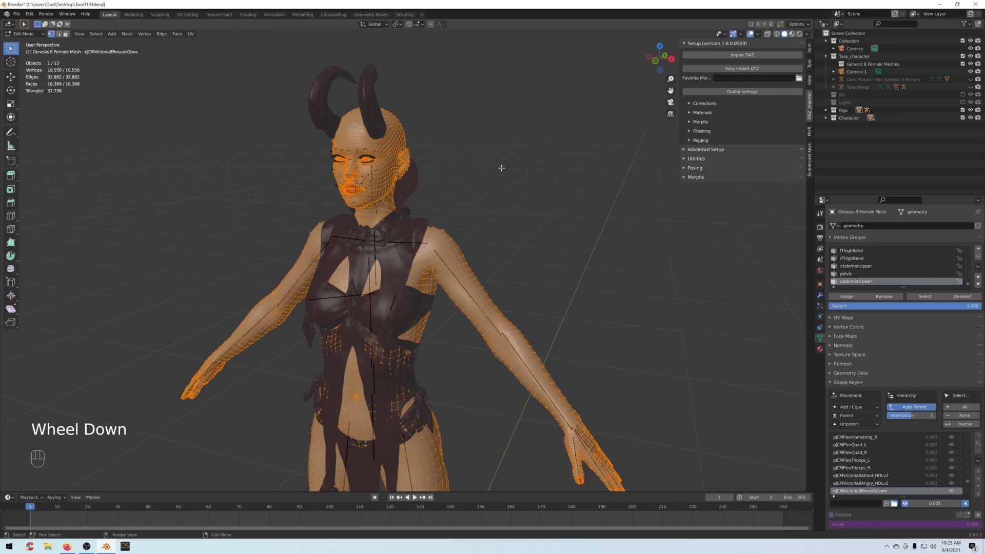
click(690, 131)
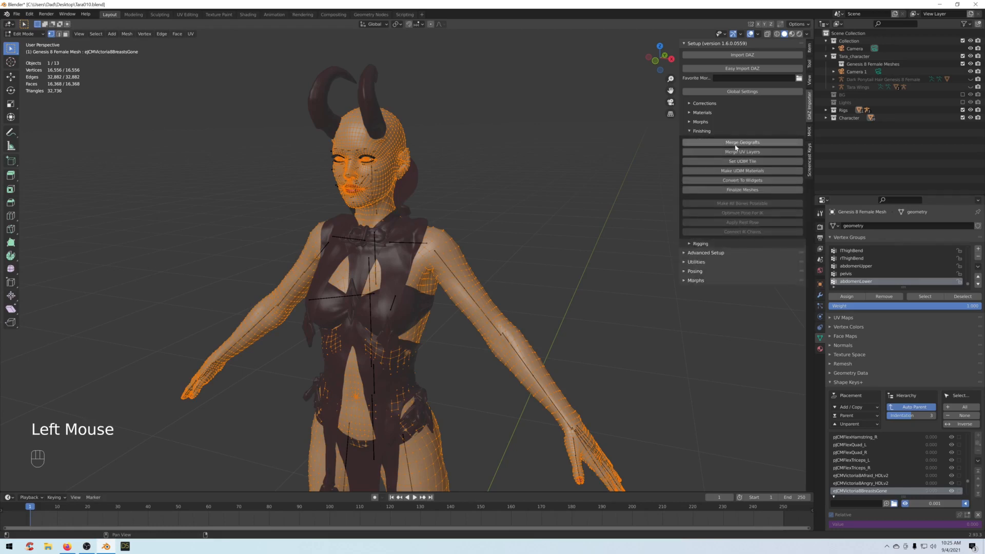
click(690, 131)
click(689, 131)
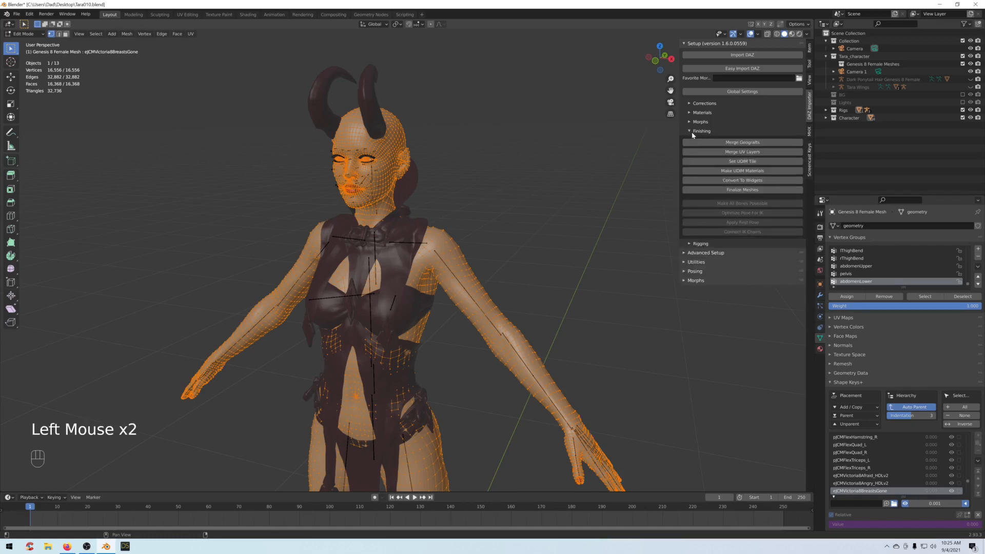
Return the Genesis 8 Female Mesh to Object Mode and collapse the Finishing section of the importer setup.
click(687, 131)
click(690, 133)
key(Tab)
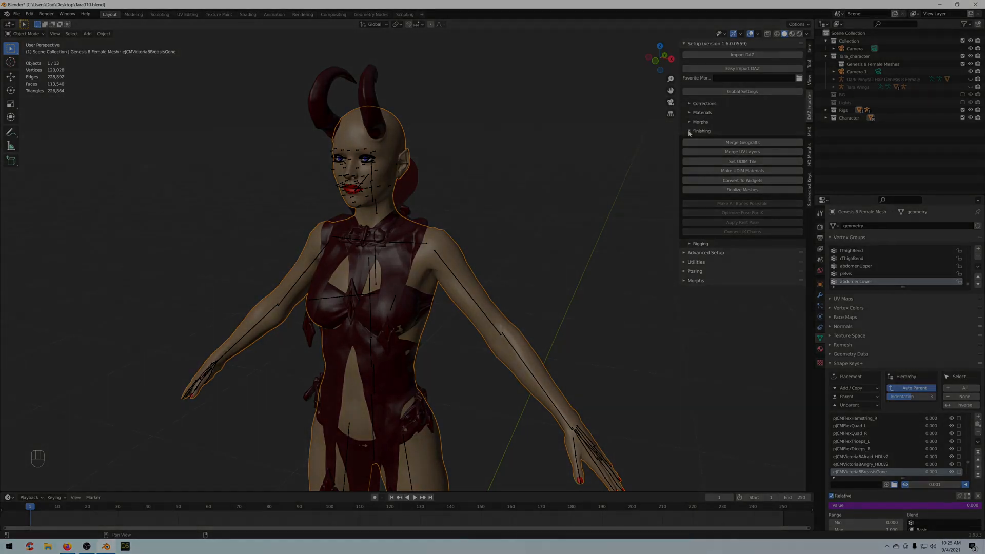
click(688, 132)
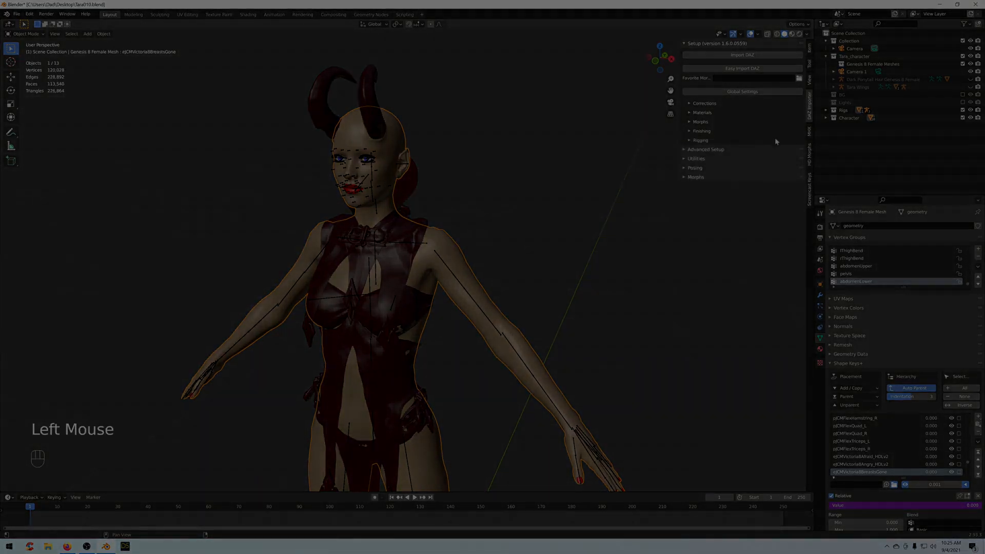